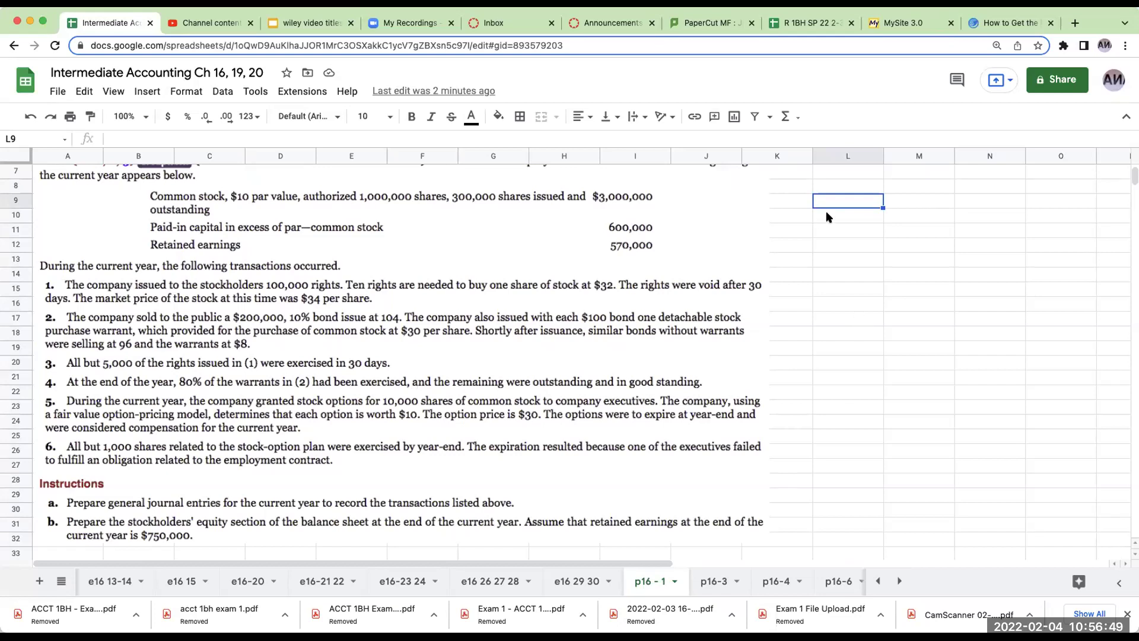
Open sec.gov in a new browser tab and look up Apple's company filings by the ticker aapl
left_click(1075, 22)
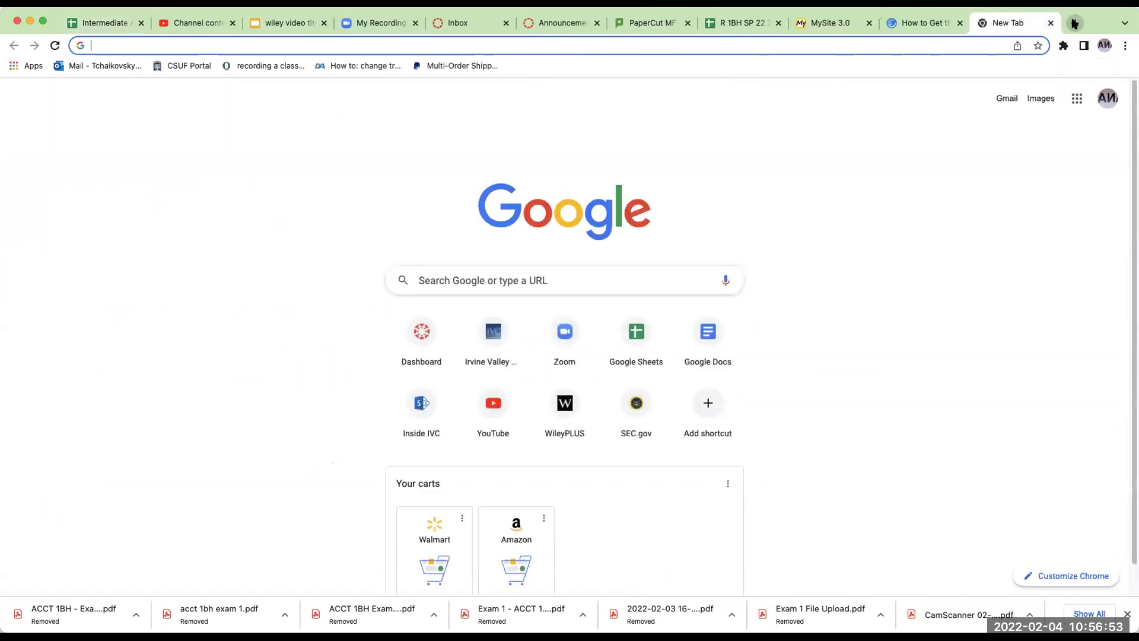
type("sec.gov")
key("Return")
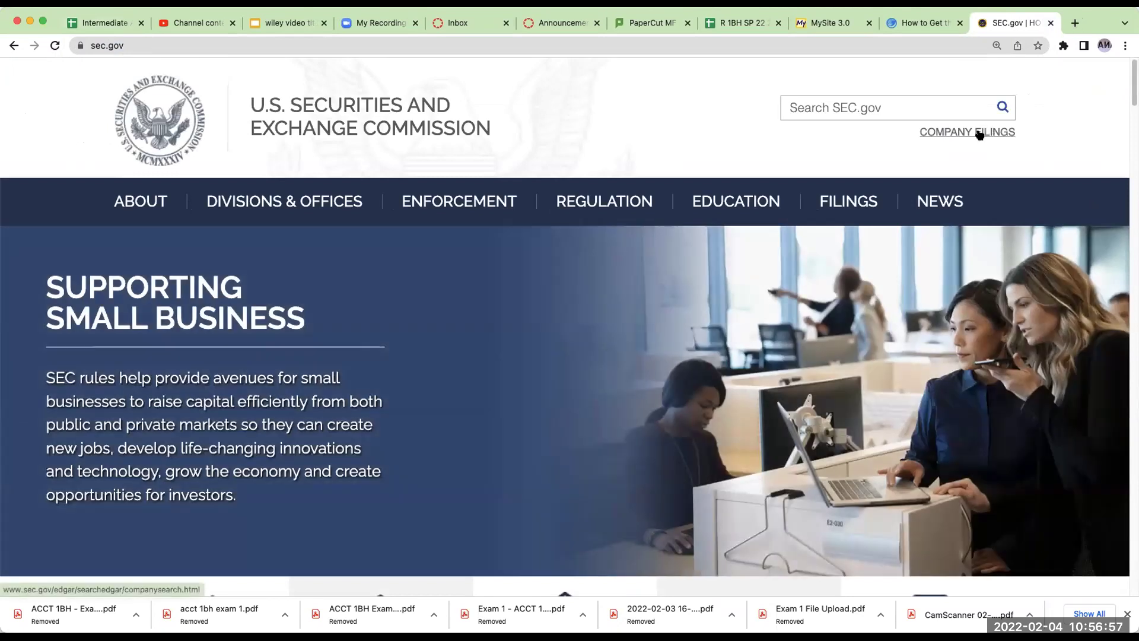
left_click(975, 133)
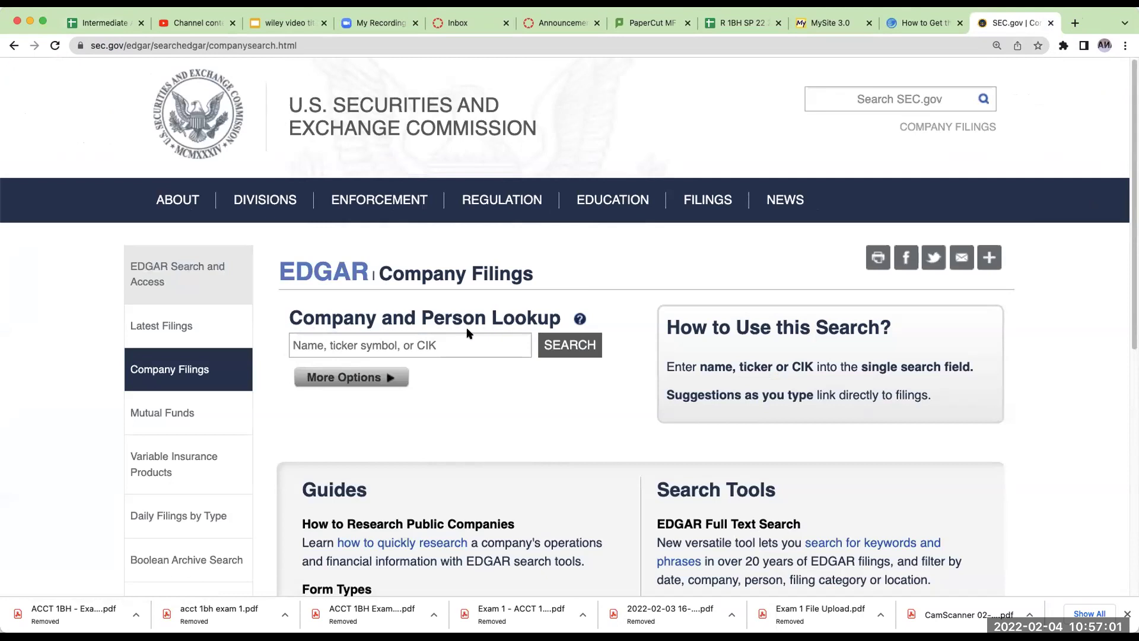
left_click(428, 343)
type("aapl")
key("Return")
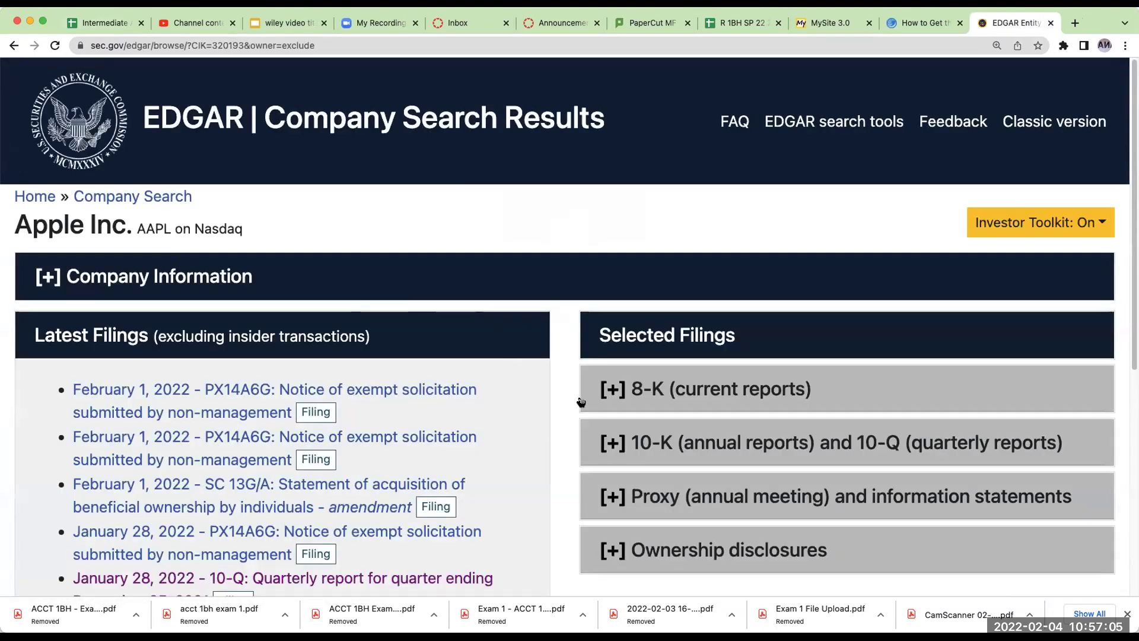
Open Apple's 10-K annual report for the year ending September 25, 2021
left_click(730, 442)
scroll(729, 439, "down", 1)
scroll(729, 439, "down", 1)
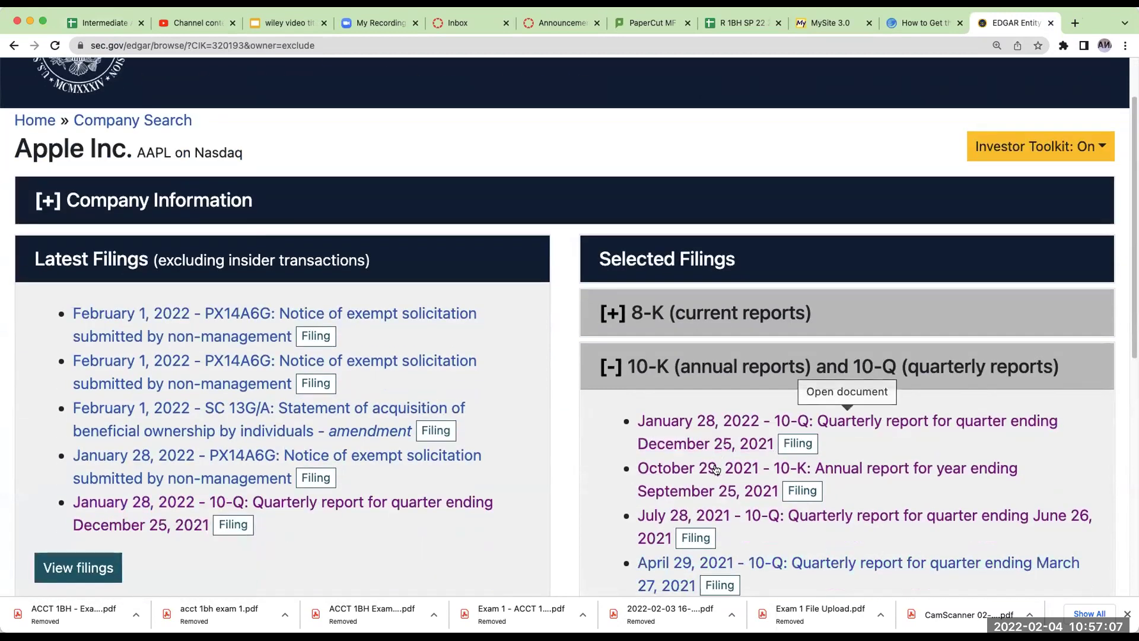
left_click(715, 467)
Go to the Consolidated Statements of Shareholders' Equity through Item 8, Financial Statements and Supplementary Data, of the 10-K
scroll(606, 469, "down", 15)
scroll(605, 468, "down", 15)
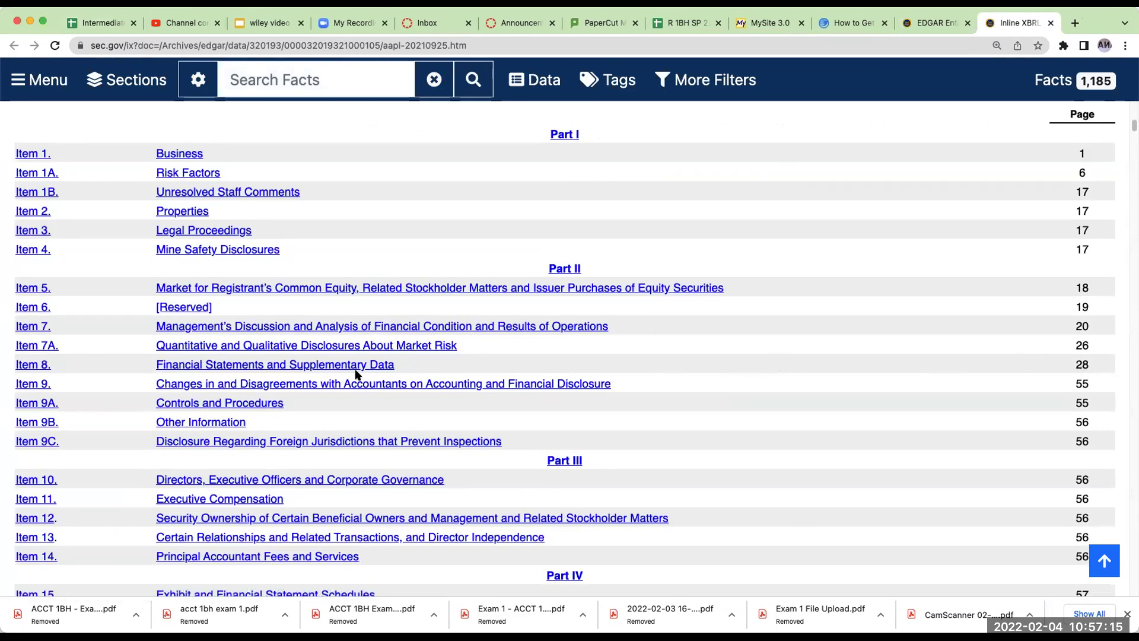
left_click(352, 363)
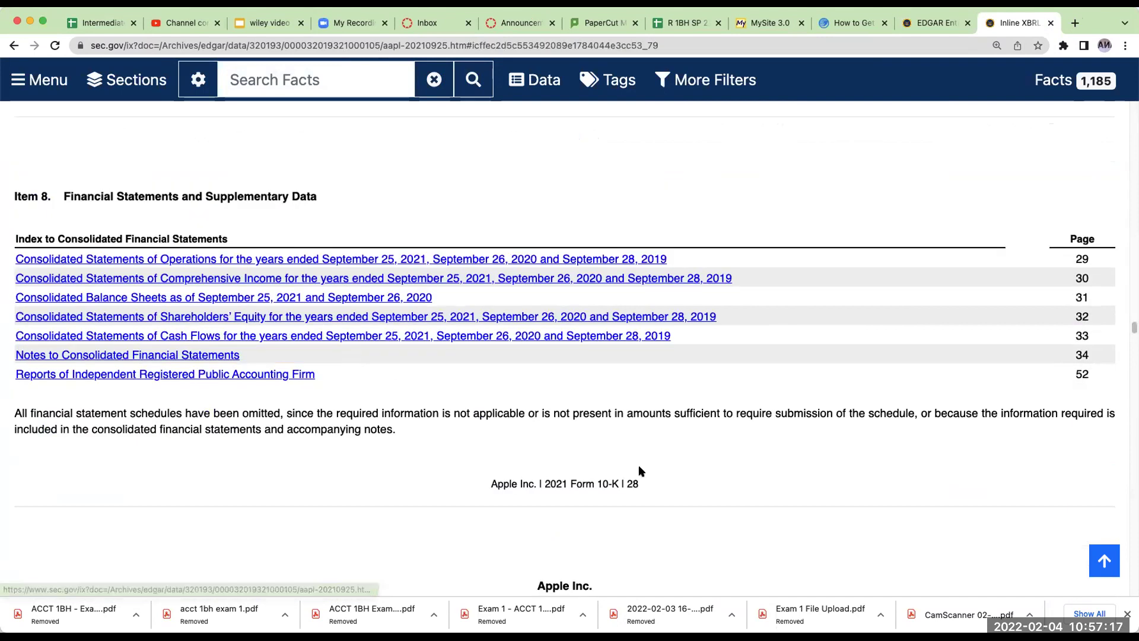
scroll(534, 403, "down", 1)
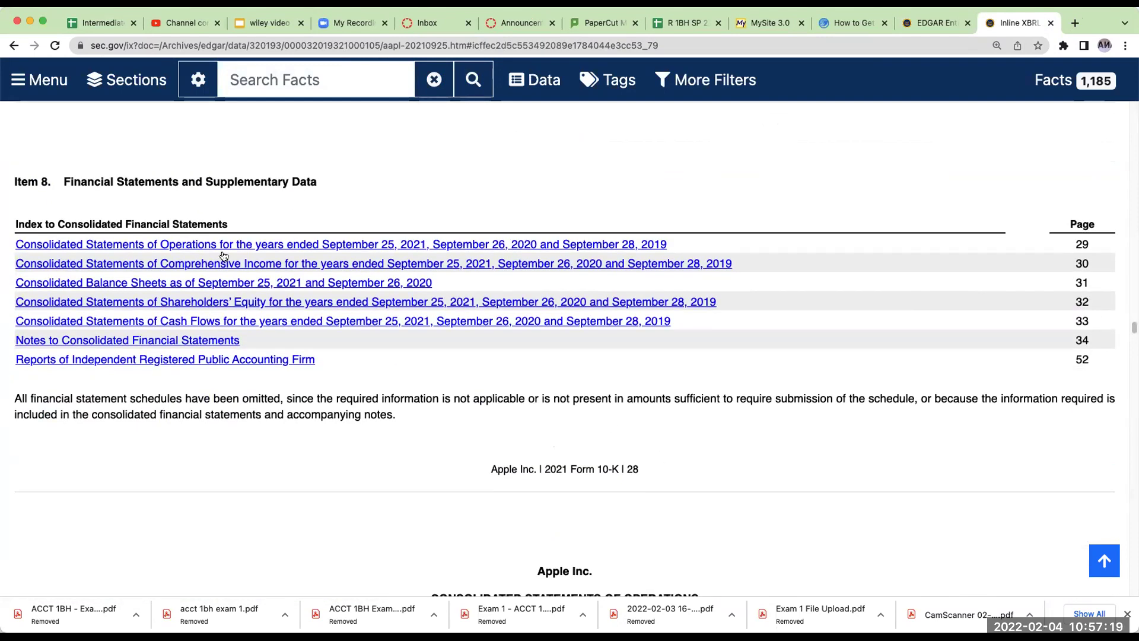
left_click(228, 302)
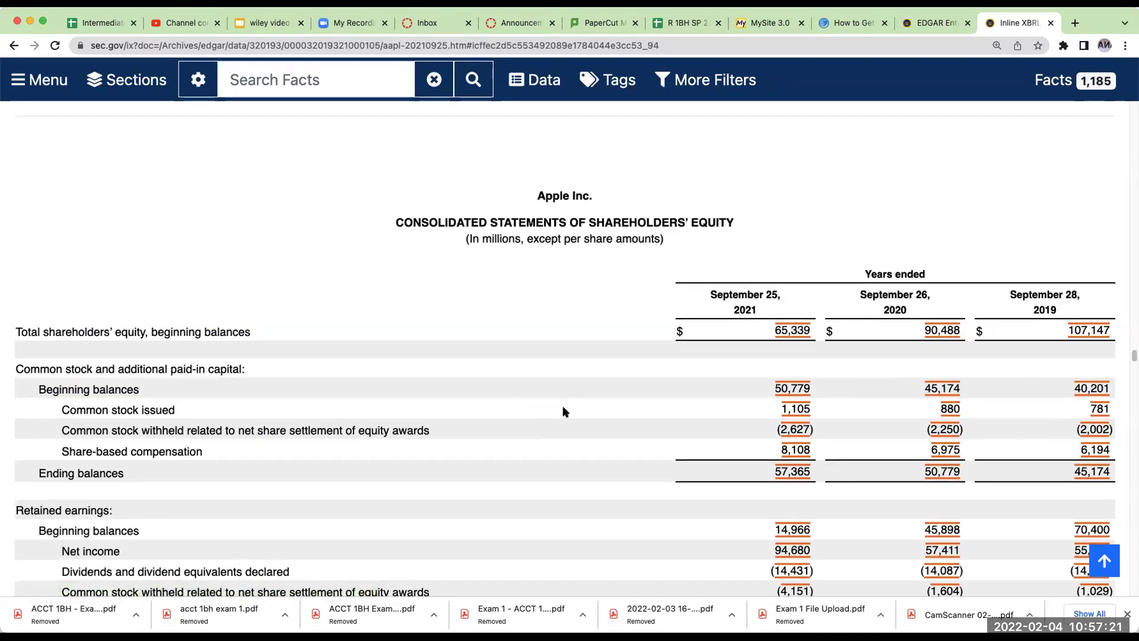
Examine Apple's shareholders' equity statement, covering paid-in capital, retained earnings and accumulated other comprehensive income for each year
scroll(565, 412, "down", 4)
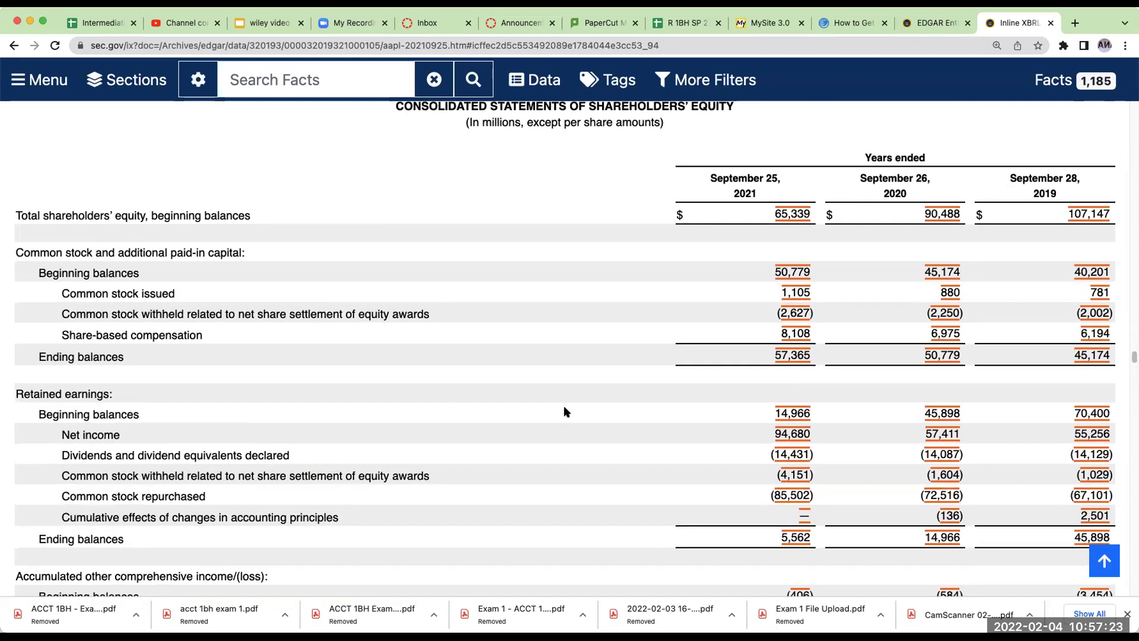
scroll(565, 411, "down", 2)
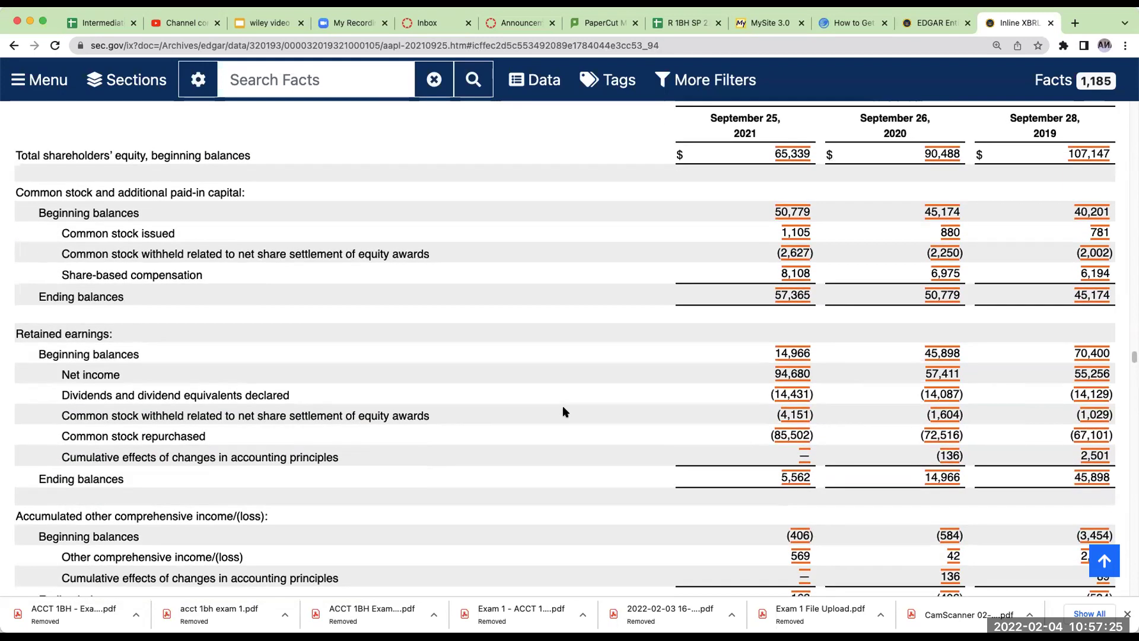
scroll(565, 411, "down", 2)
scroll(565, 414, "up", 2)
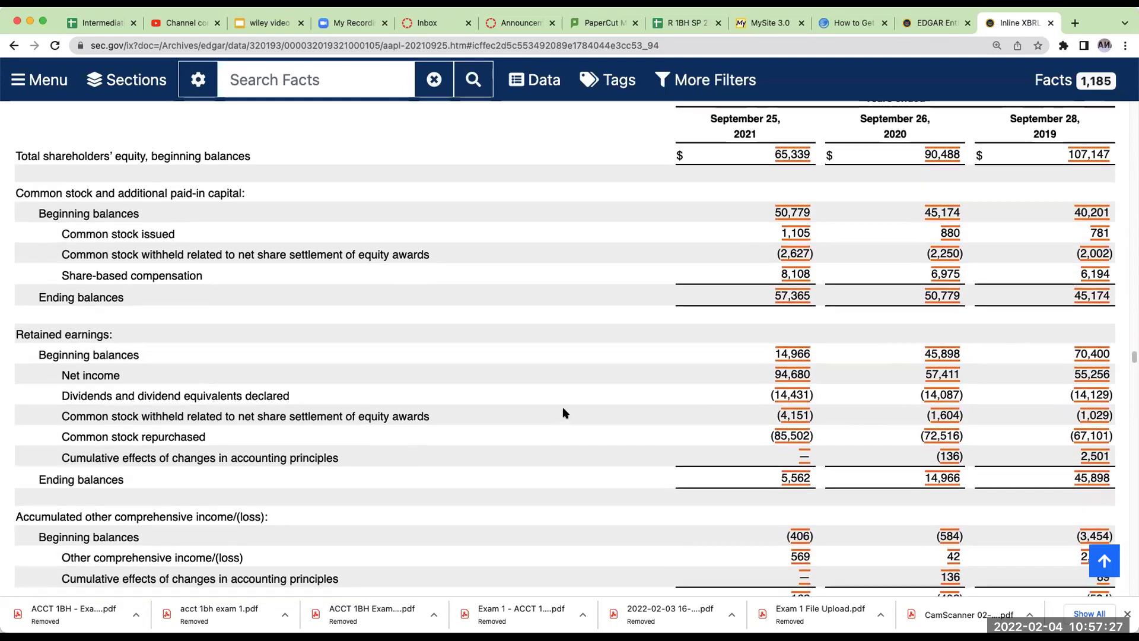
scroll(564, 412, "up", 4)
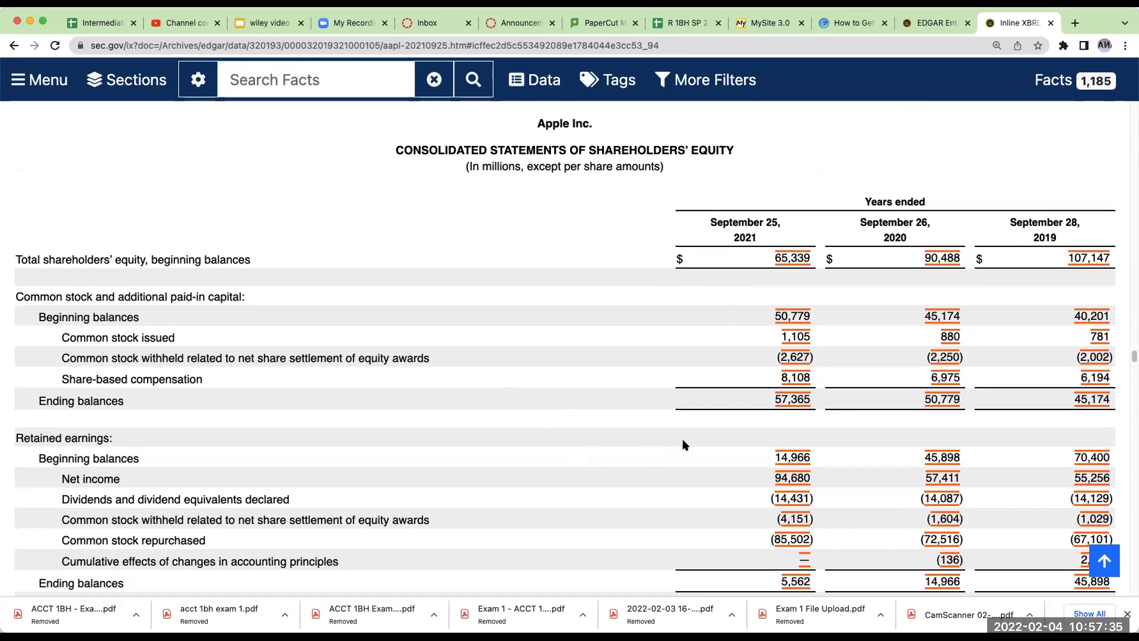
scroll(639, 418, "down", 4)
scroll(640, 425, "down", 7)
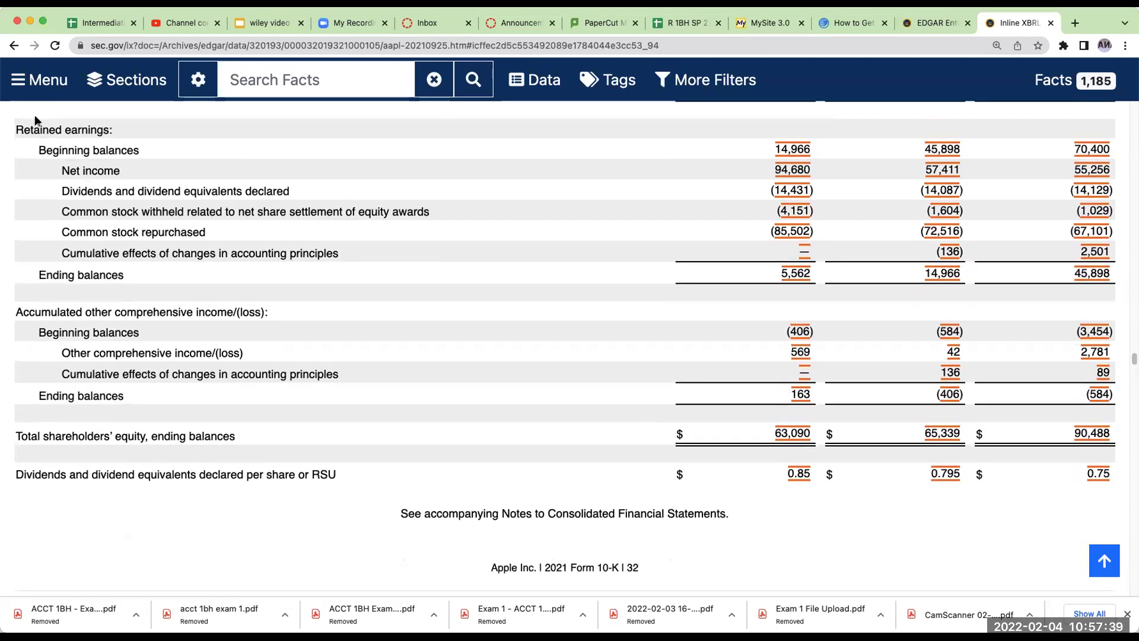
scroll(430, 351, "up", 7)
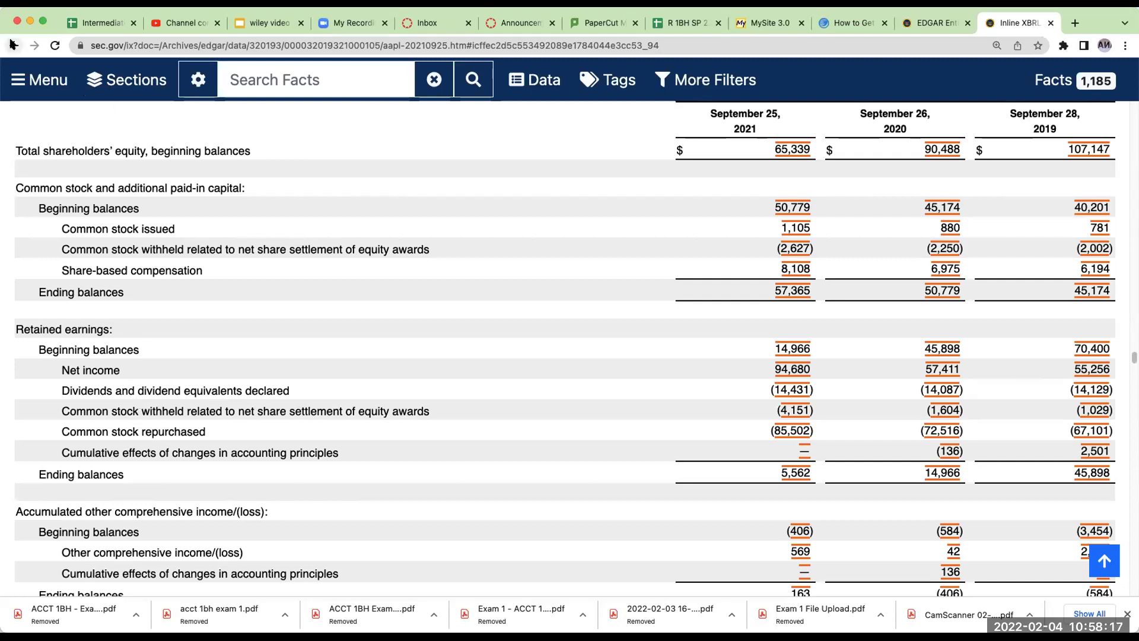
Return to the EDGAR company lookup and find Tesla's filings by the ticker tsla
left_click(937, 23)
left_click(13, 46)
type("tsla")
left_click(317, 398)
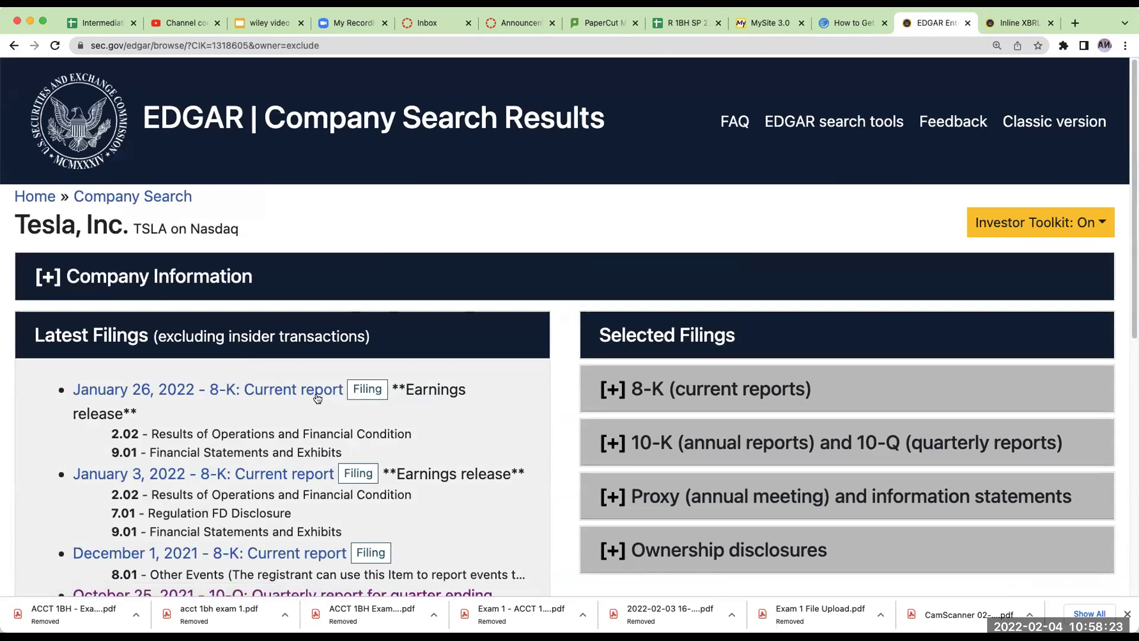
Open Tesla's 10-Q for the quarter ending September 30, 2021 and locate the Consolidated Statements of Redeemable Noncontrolling Interests and Equity
left_click(623, 440)
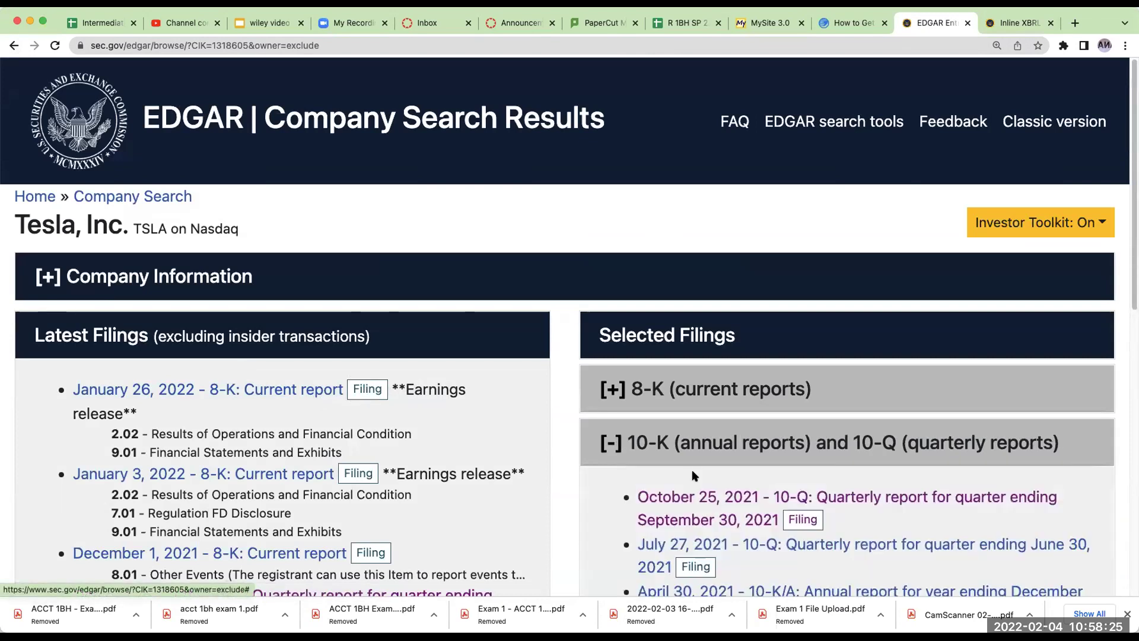
left_click(708, 497)
scroll(508, 415, "down", 20)
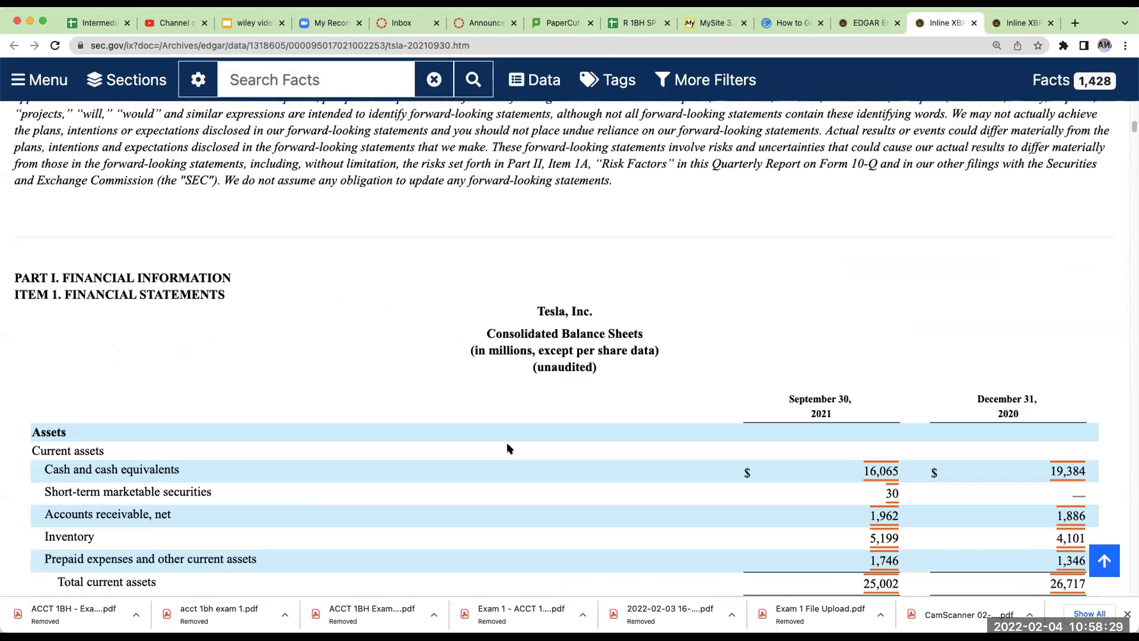
scroll(508, 449, "down", 20)
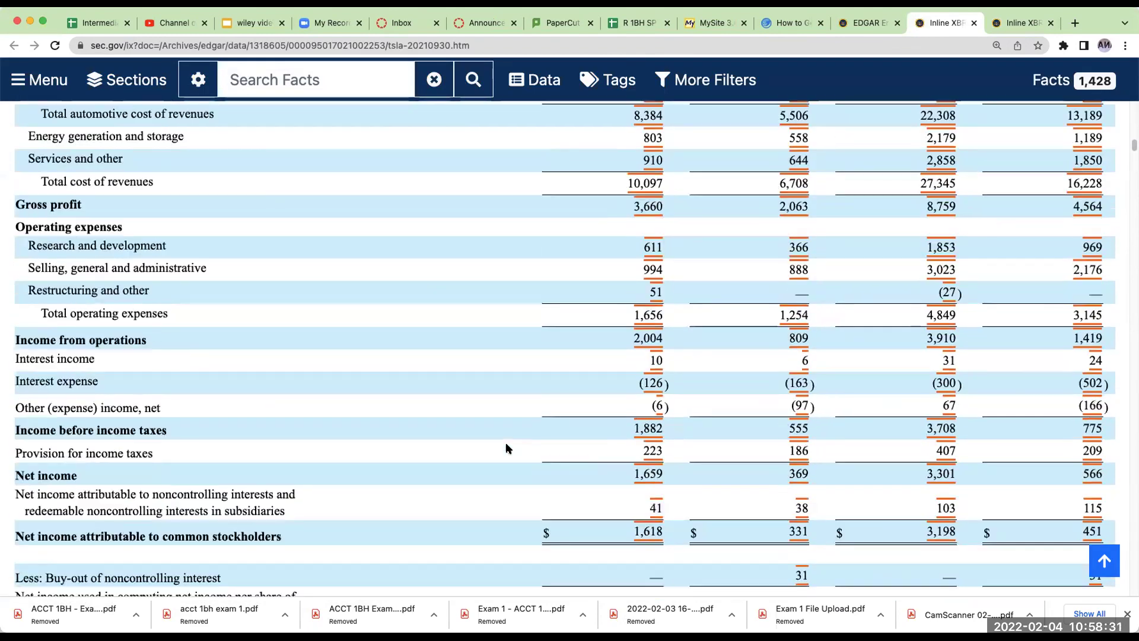
scroll(506, 449, "down", 20)
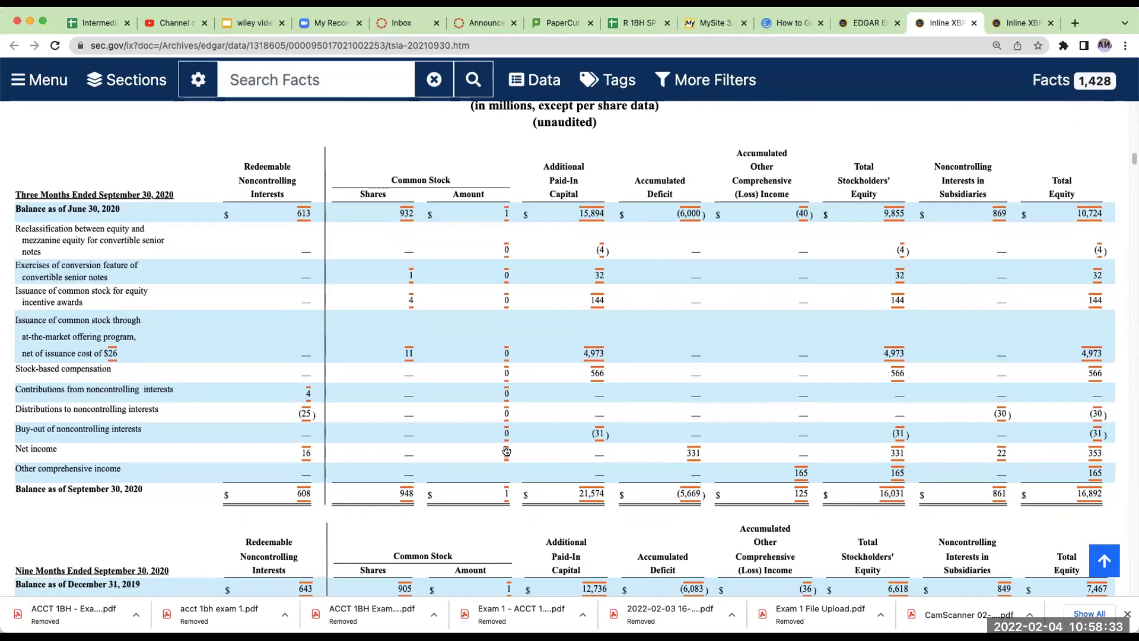
scroll(506, 453, "up", 2)
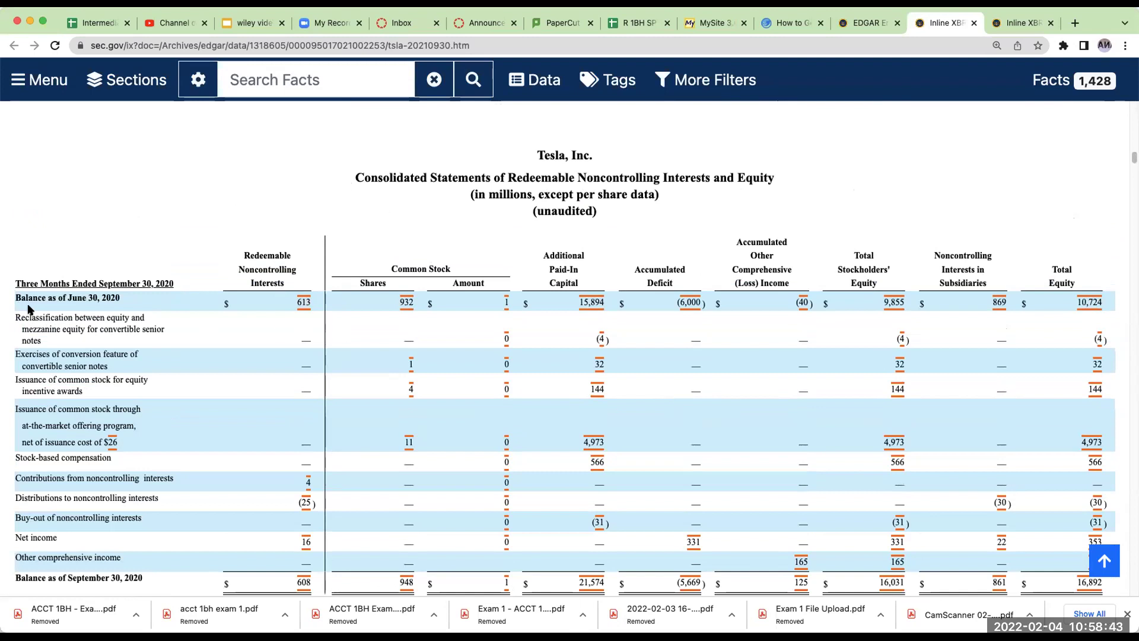
Highlight and review Tesla's equity table for the three months ended September 30, 2020, and clear the selection
left_click_drag(16, 299, 1027, 600)
scroll(570, 303, "down", 4)
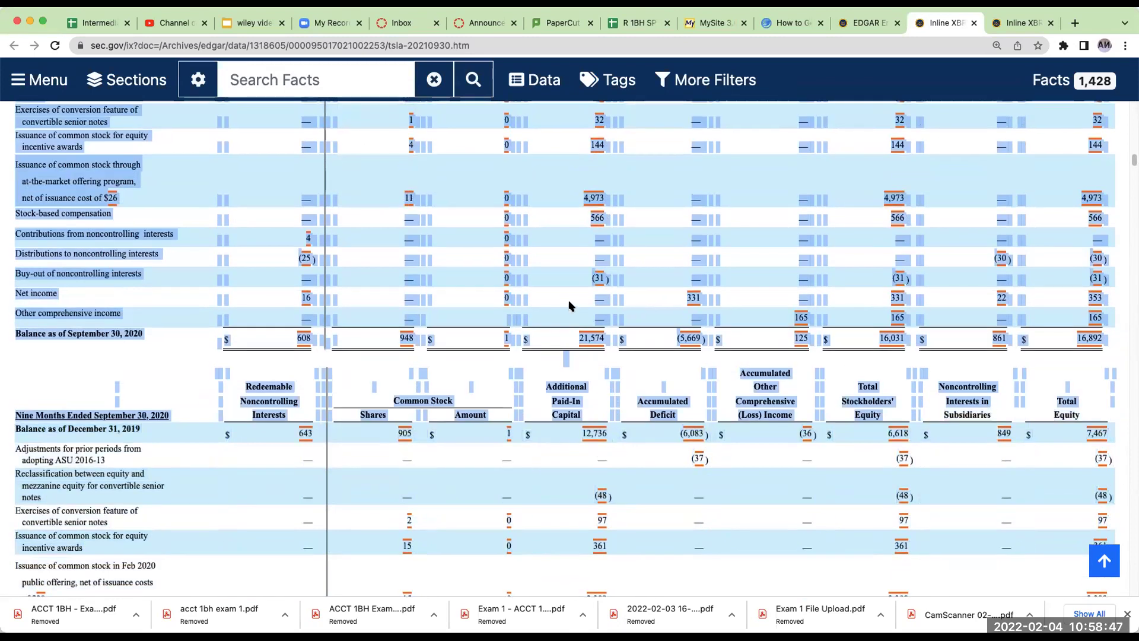
scroll(196, 288, "up", 1)
left_click(196, 288)
scroll(196, 287, "up", 2)
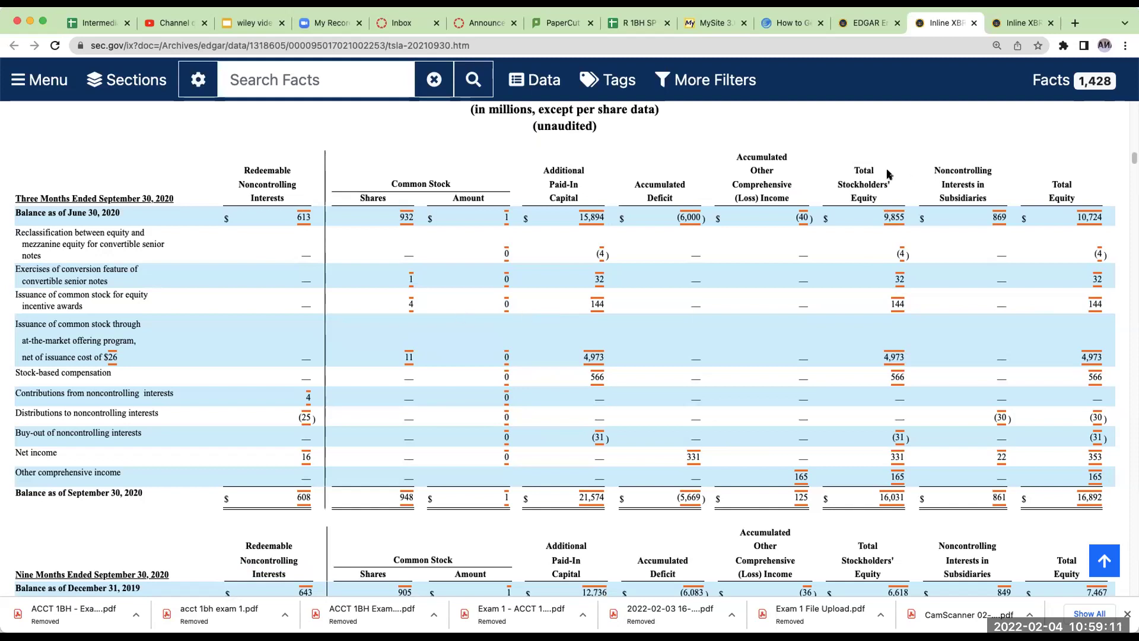
Switch back to the Intermediate Accounting Google Sheets file and bring the start of problem P16.1 into view
left_click(106, 25)
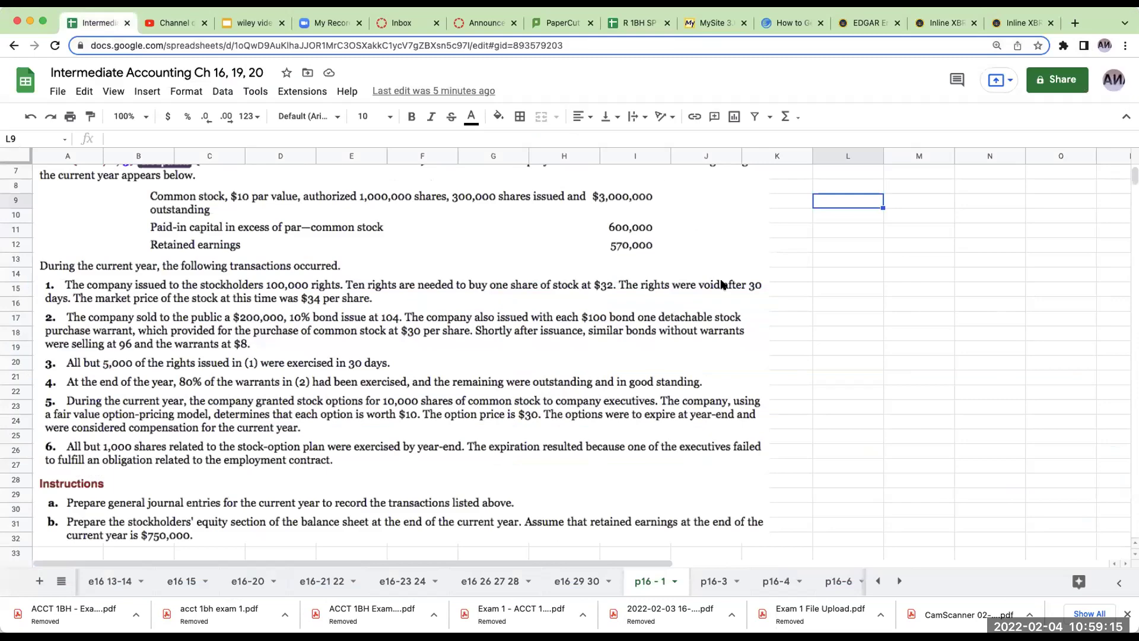
scroll(378, 314, "up", 1)
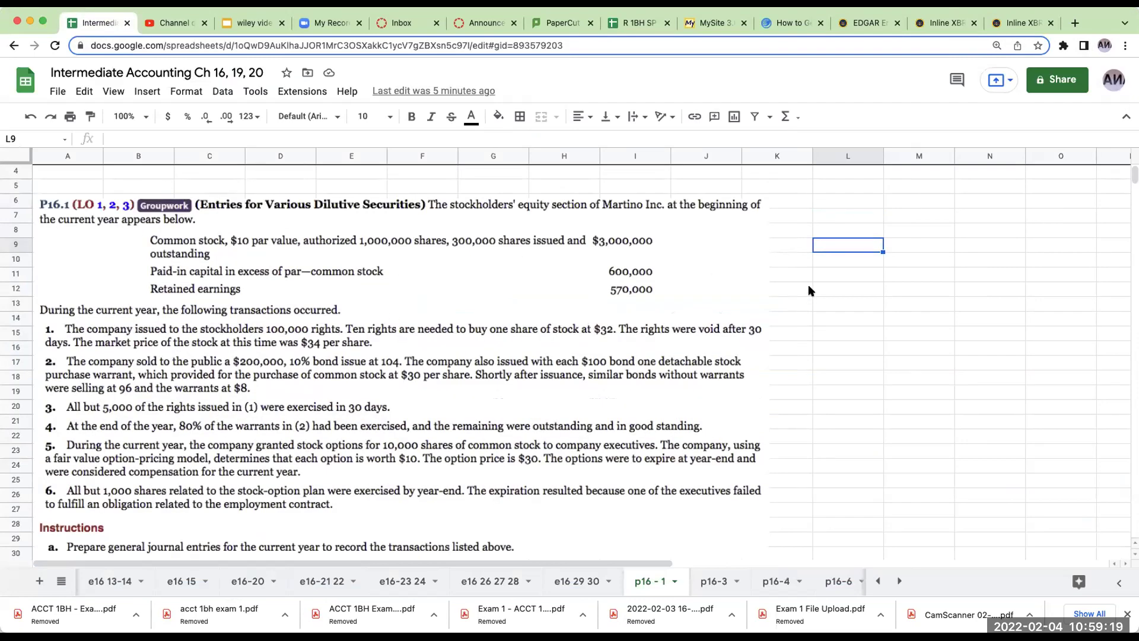
type("d")
key("BackSpace")
key("Right")
type("c/s- par")
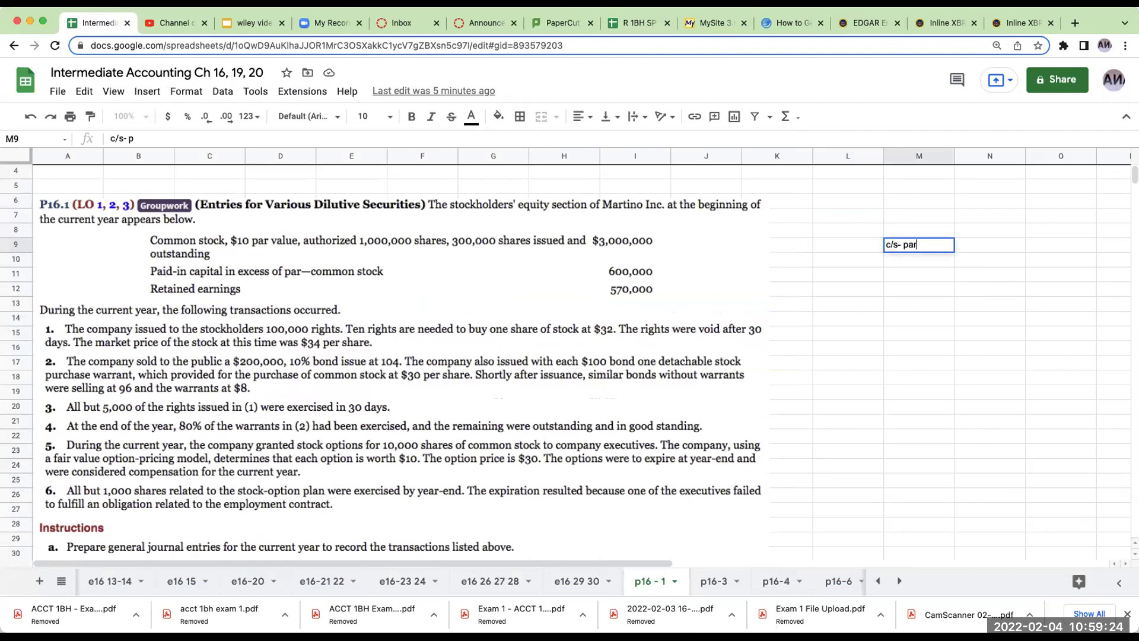
key("Return")
Enter the heading "auth shares" in cell M9 and the row label "beginning" in L10
left_click(920, 245)
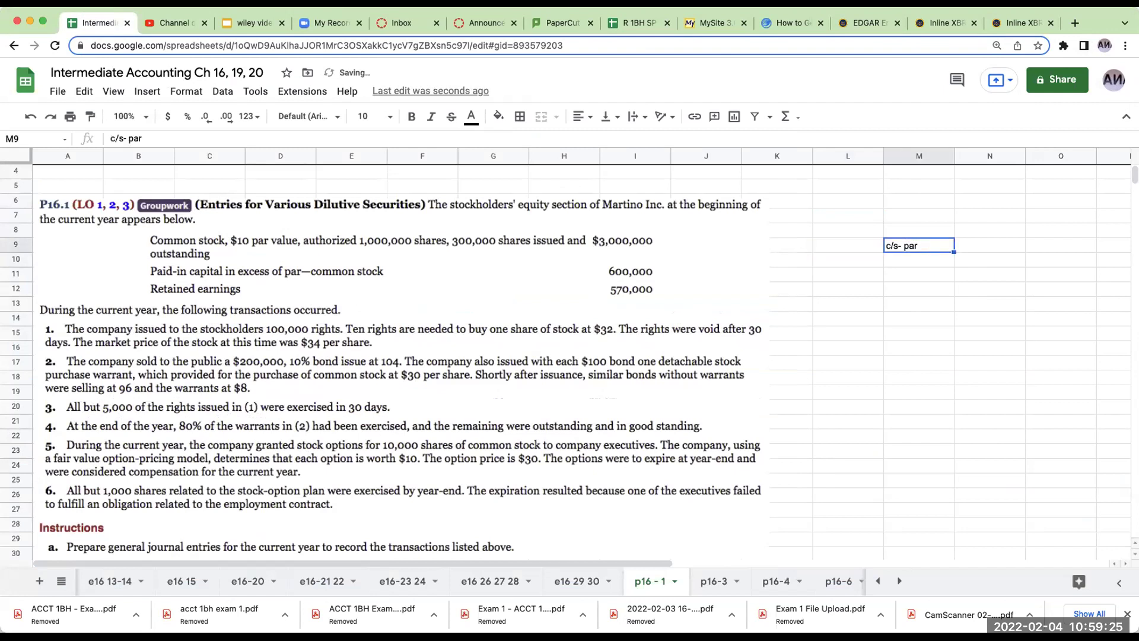
type("auth shares")
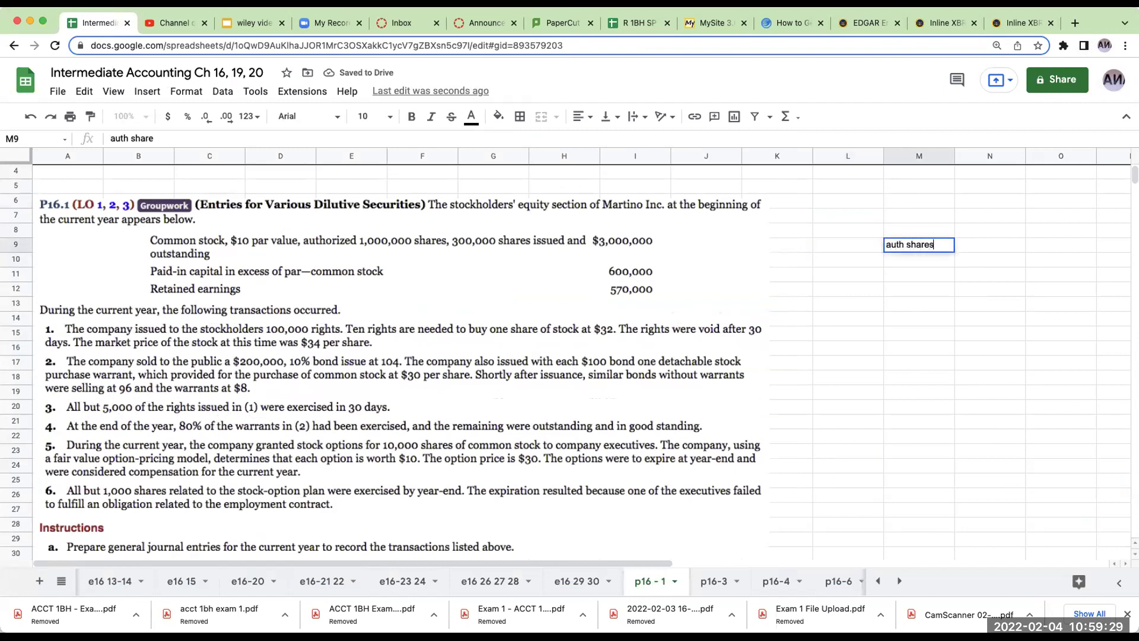
key("Return")
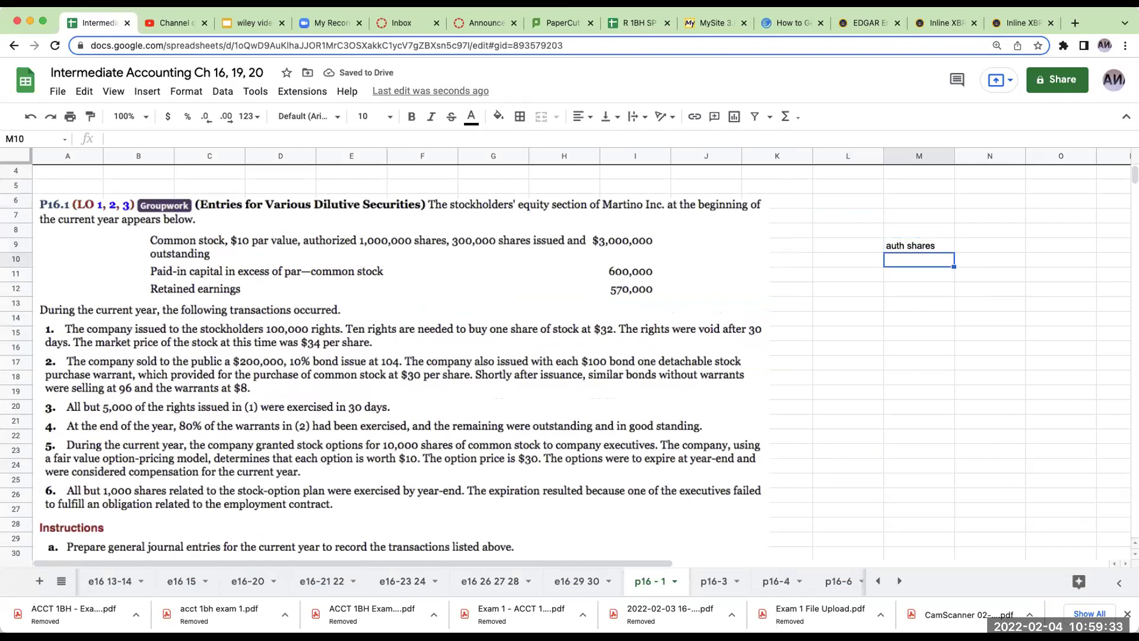
left_click(848, 259)
type("beginning")
key("Return")
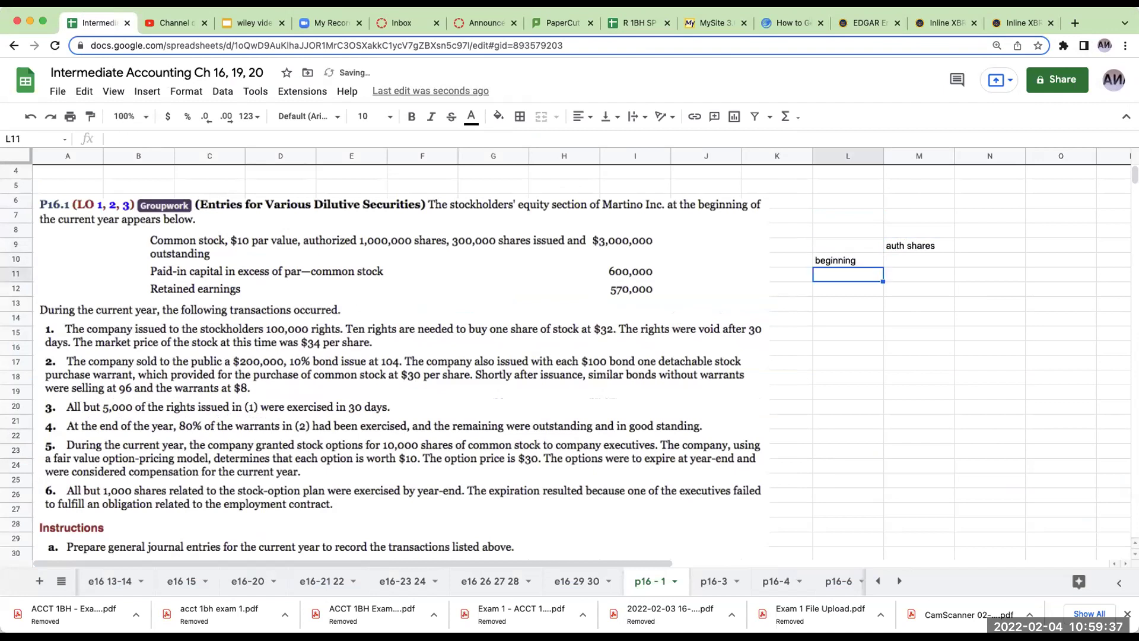
Move the "auth shares" heading from M9 to N9 and enter "common stock" in M10
left_click(919, 259)
left_click(919, 245)
left_click_drag(919, 238, 990, 244)
left_click(919, 260)
type("common stock")
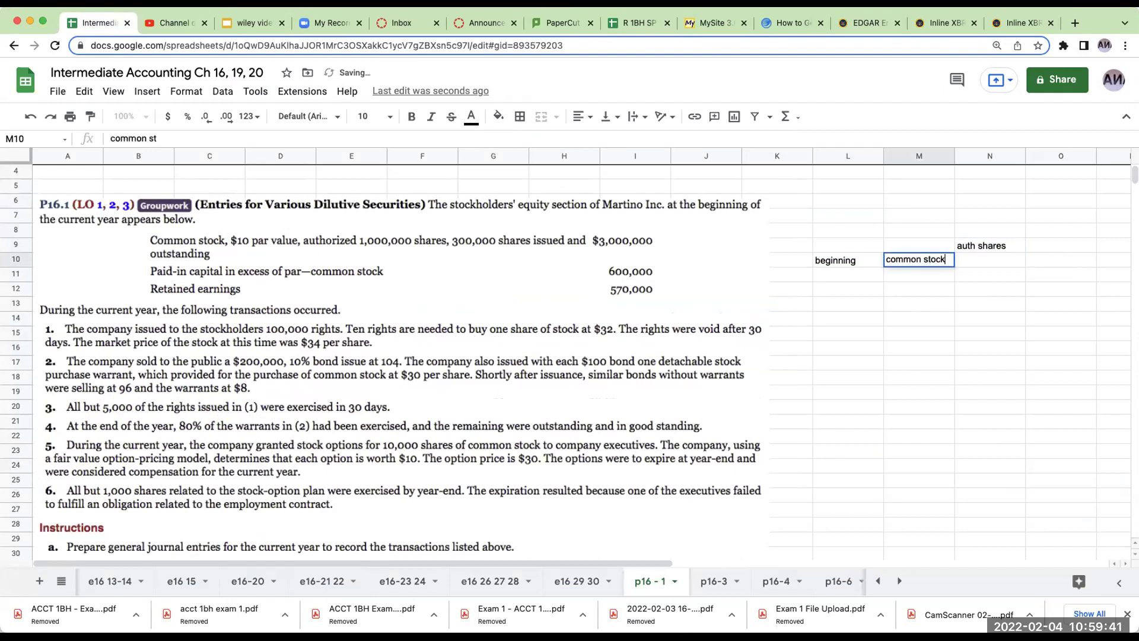
key("Return")
Enter 1000000 authorized shares in N10 and add the heading "issued shares" in O9
left_click(1061, 259)
left_click(990, 259)
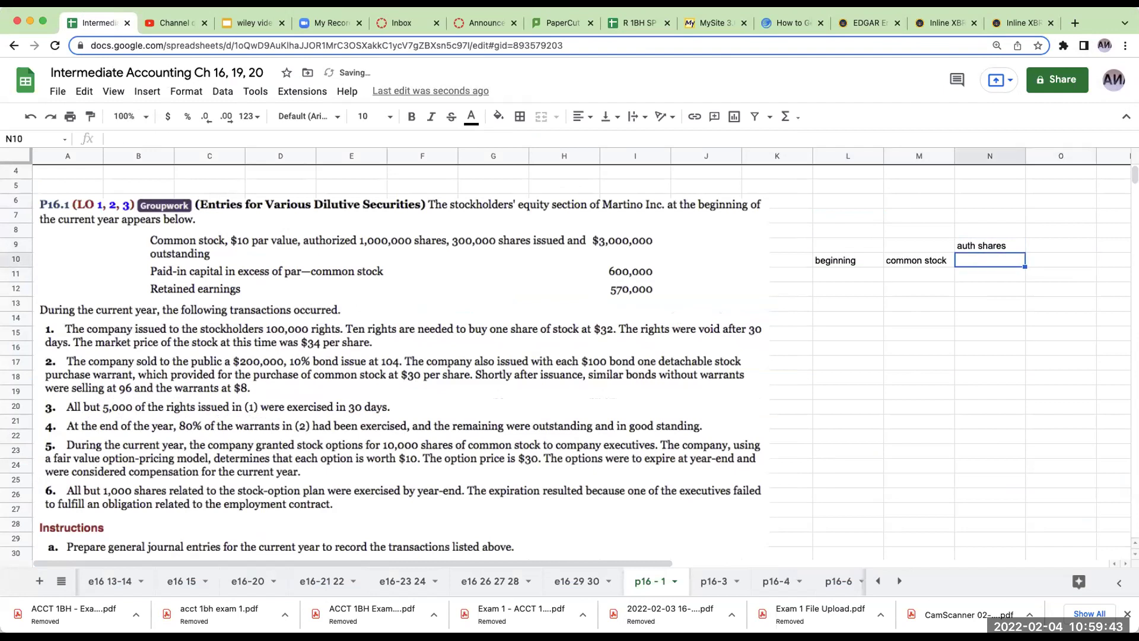
type("1000000")
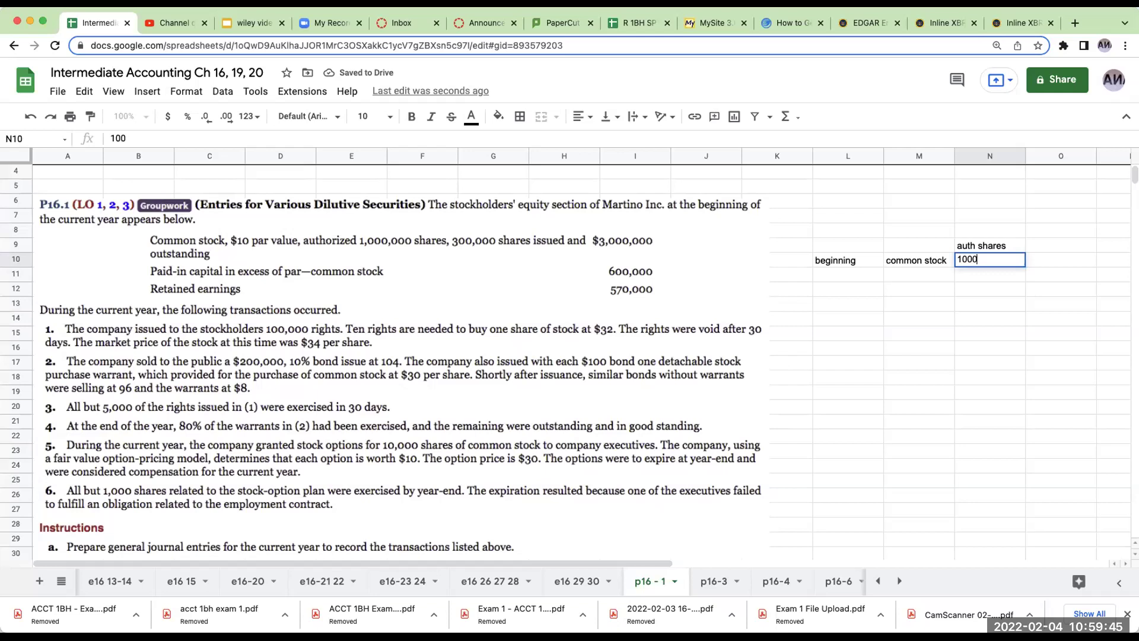
key("Tab")
left_click(1061, 244)
type("iss")
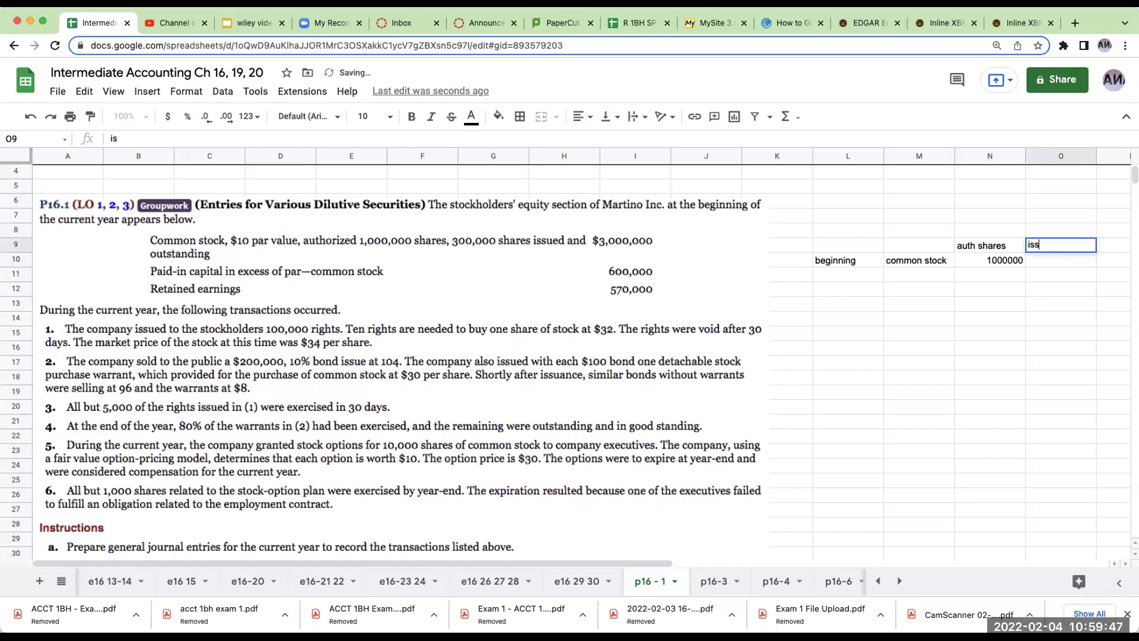
type("ued shares")
key("Return")
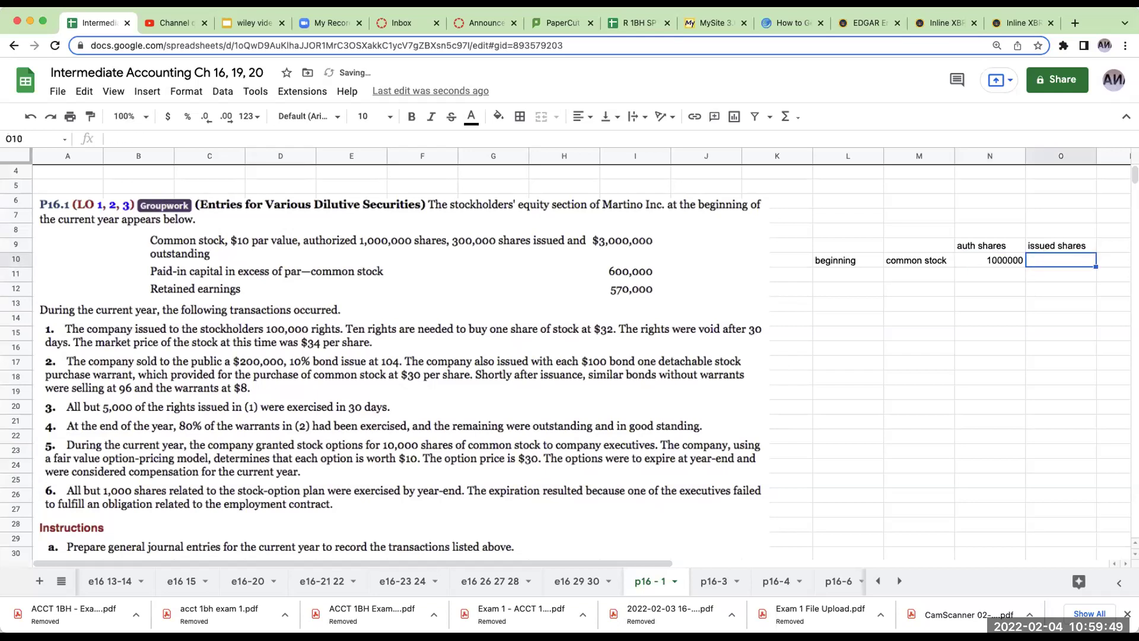
Enter 300000 issued shares in O10, then add the heading "o/s shares" in P9 with 300000 in P10
type("300000")
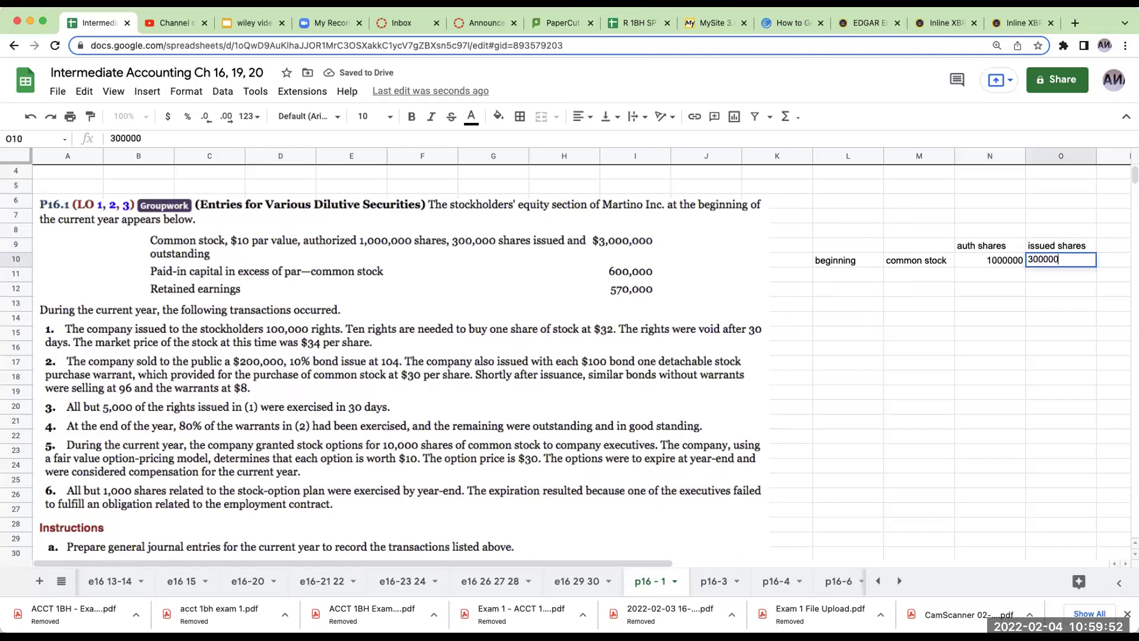
key("Tab")
left_click(1061, 244)
type("o/s")
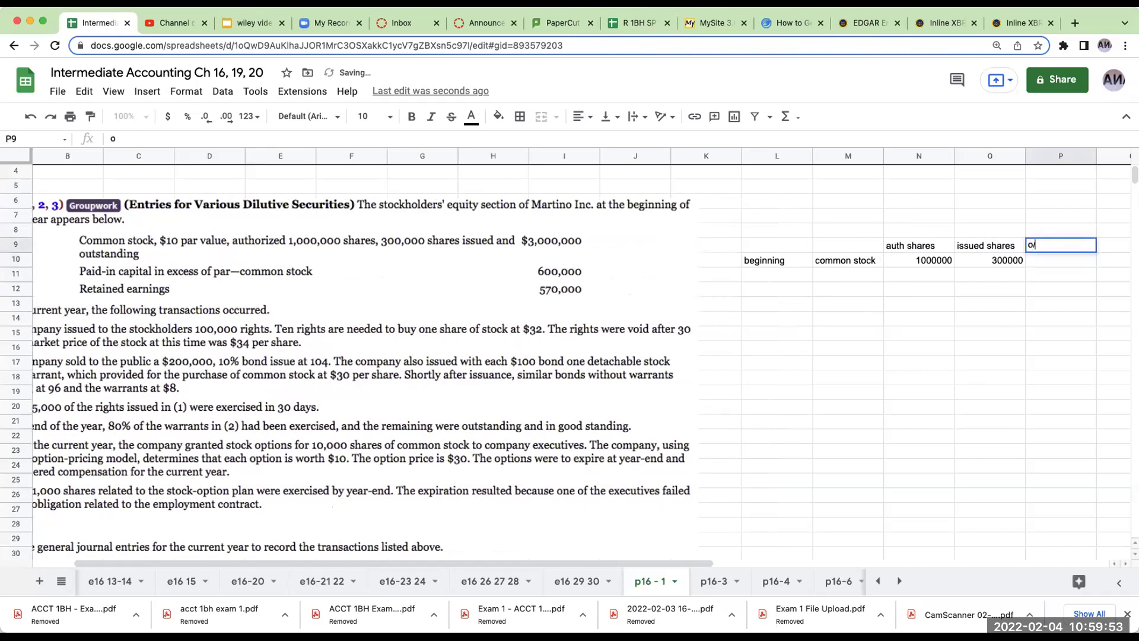
type(" shares")
key("Return")
type("300000")
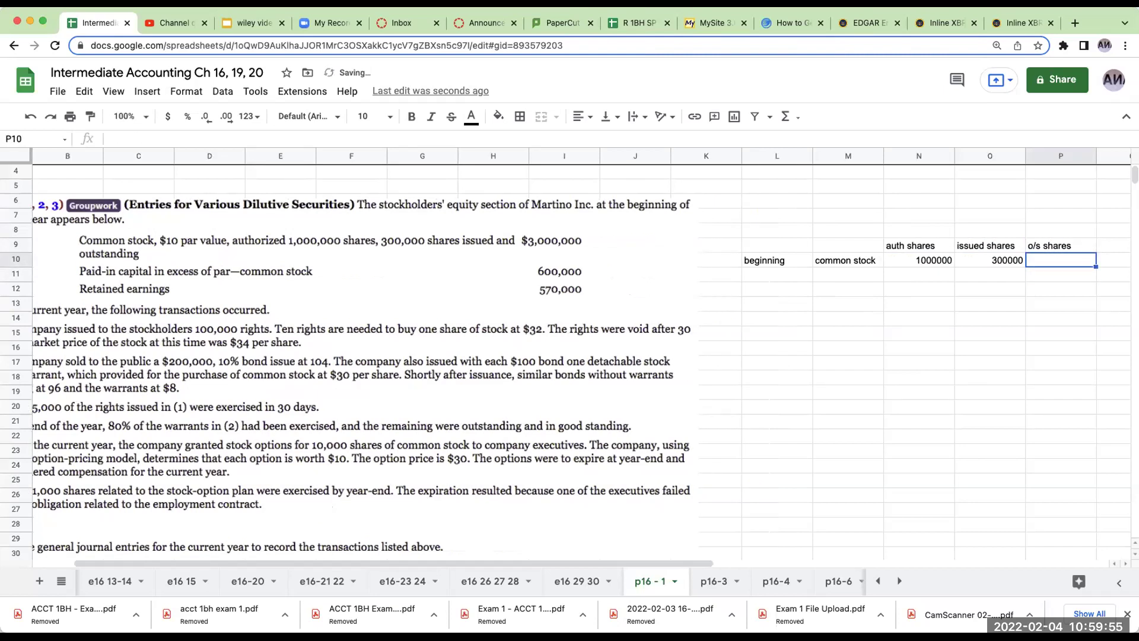
key("Return")
Format the share counts in N10:P10 with thousands separators and no decimal places
left_click_drag(917, 261, 1068, 261)
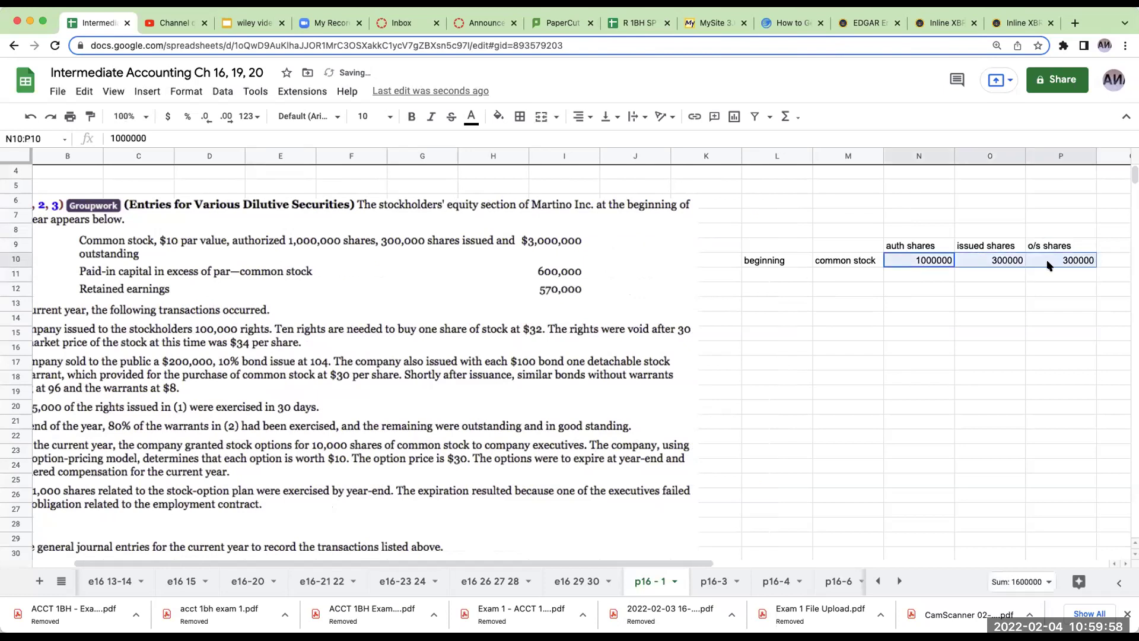
left_click(248, 117)
left_click(203, 117)
left_click(204, 117)
Add the heading "c/s par" in Q9 and compute the par amount in Q10 as O10*10
left_click(1091, 244)
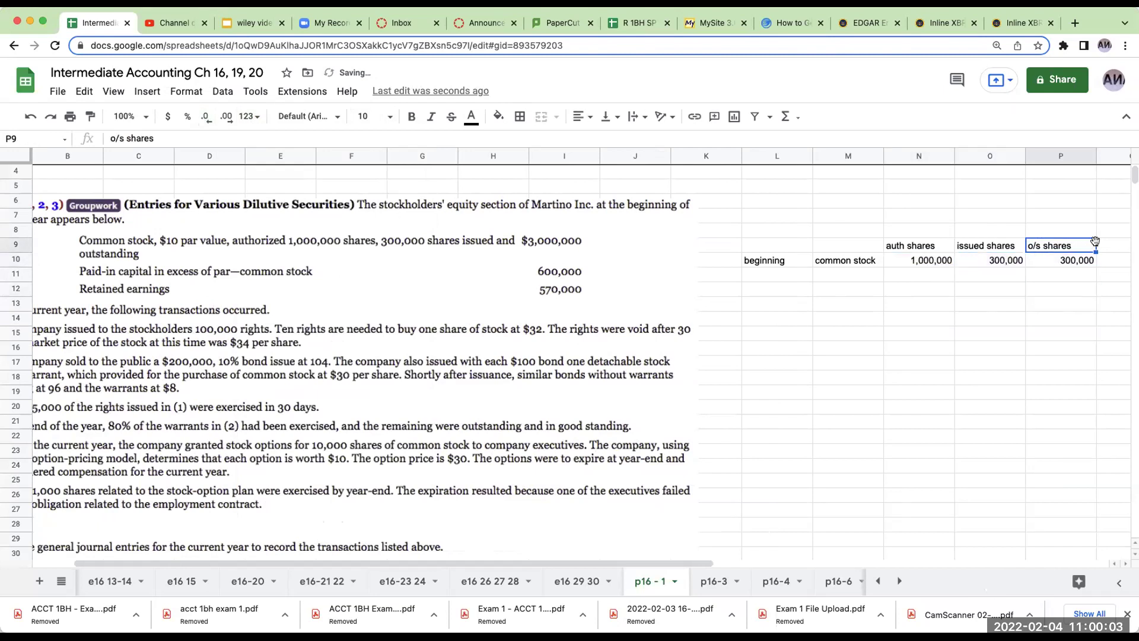
key("Tab")
type("c/s par")
key("Return")
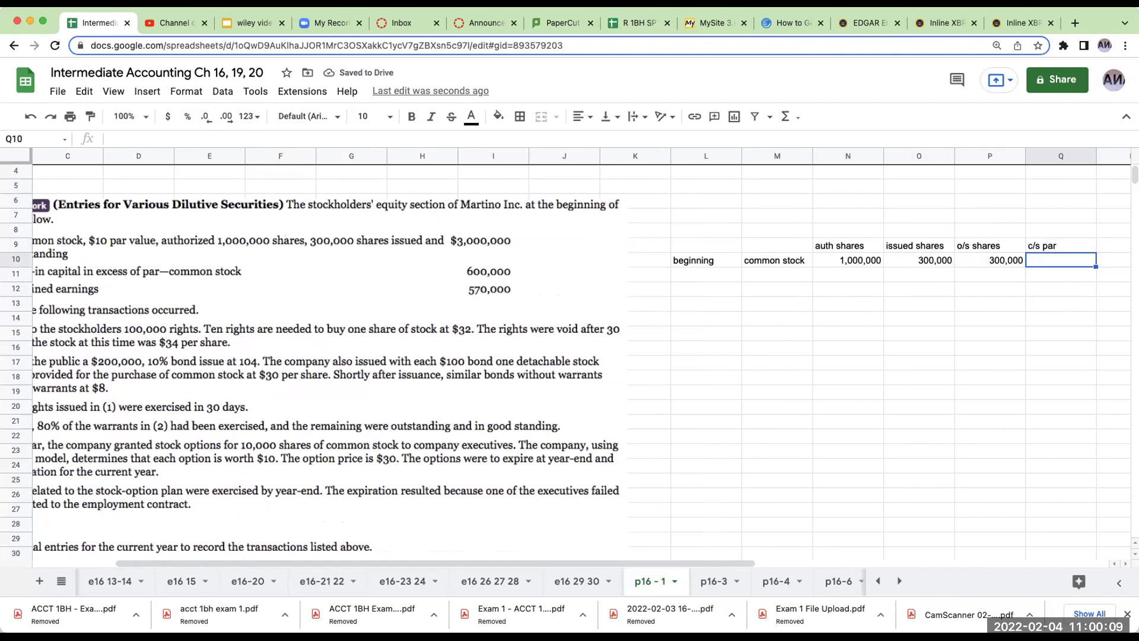
type("+O10")
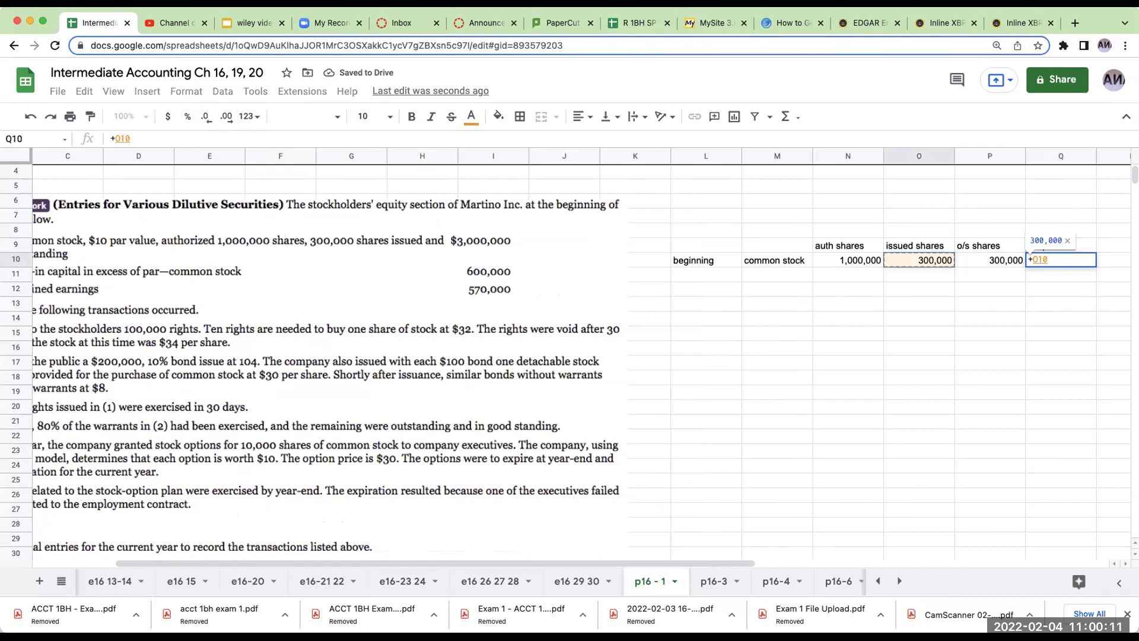
type("*10")
key("Return")
scroll(802, 256, "right", 2)
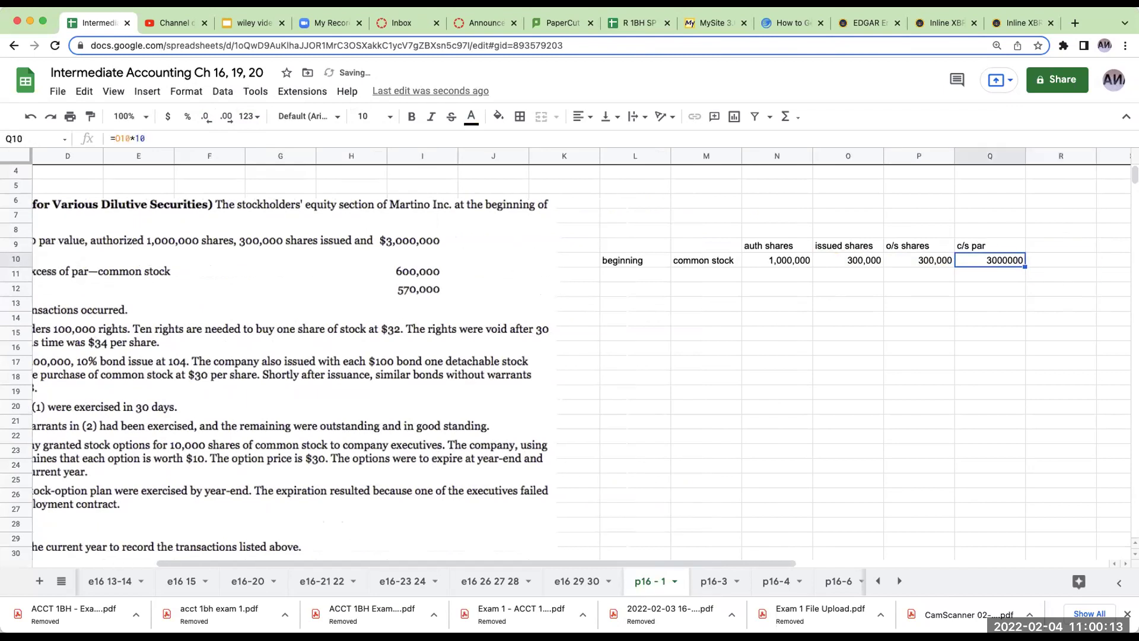
Format the par amount in Q10 as currency without decimal places
left_click(168, 117)
left_click(205, 116)
left_click(206, 117)
Add the note "300,000 issued * 10" in Q8 above the c/s par heading
key("Up")
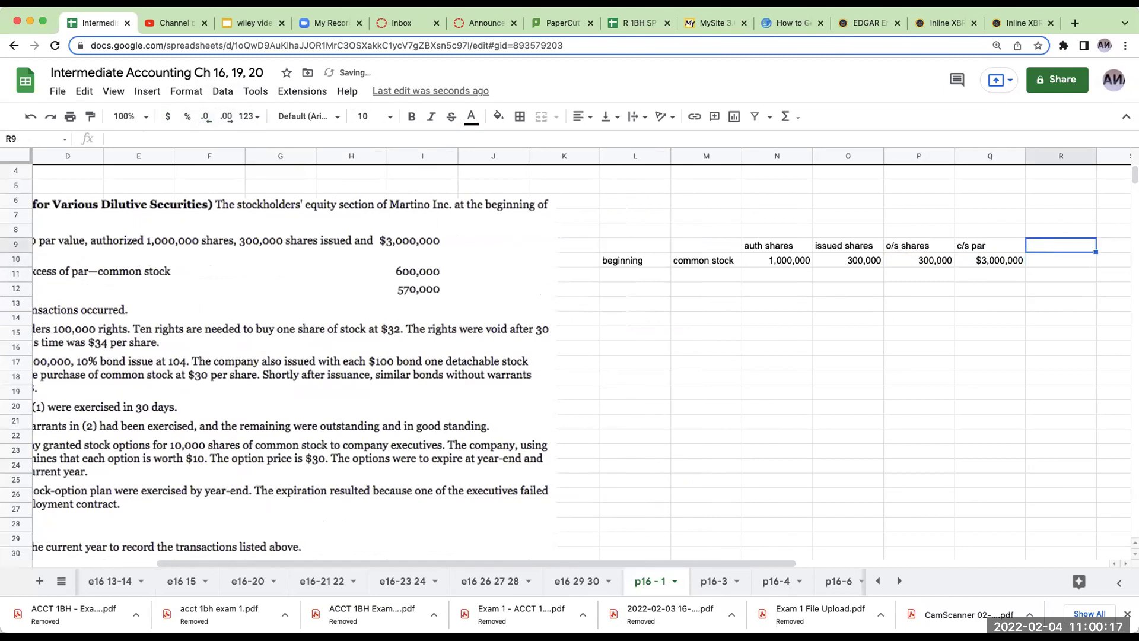
key("Up")
key("Left")
key("Left")
key("Right")
key("Right")
type("300")
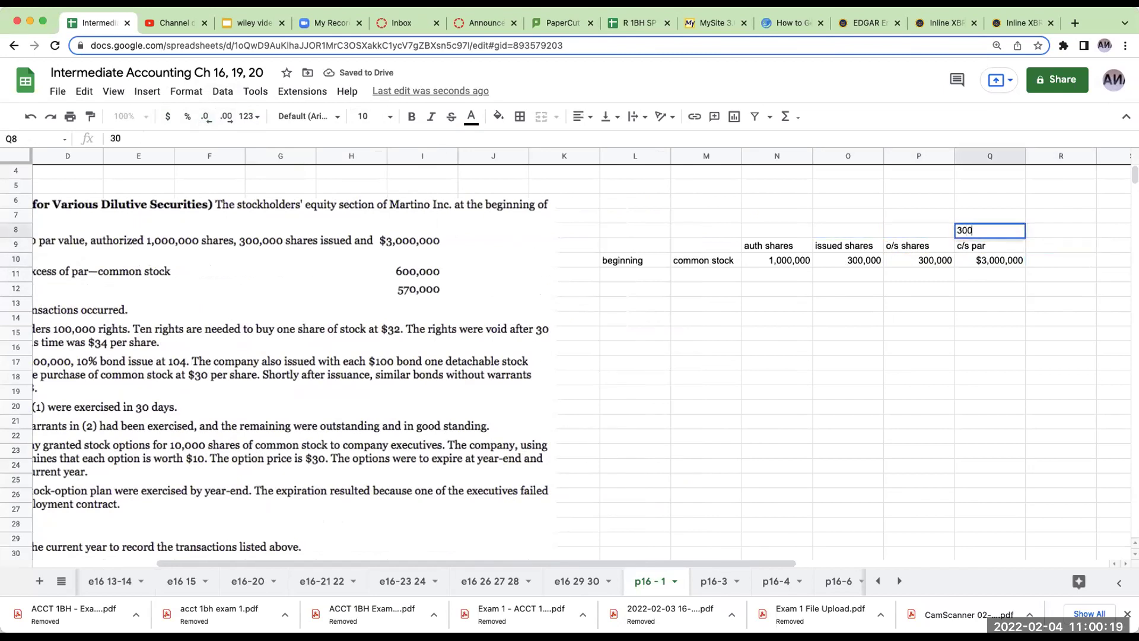
type(",000 issued * 10")
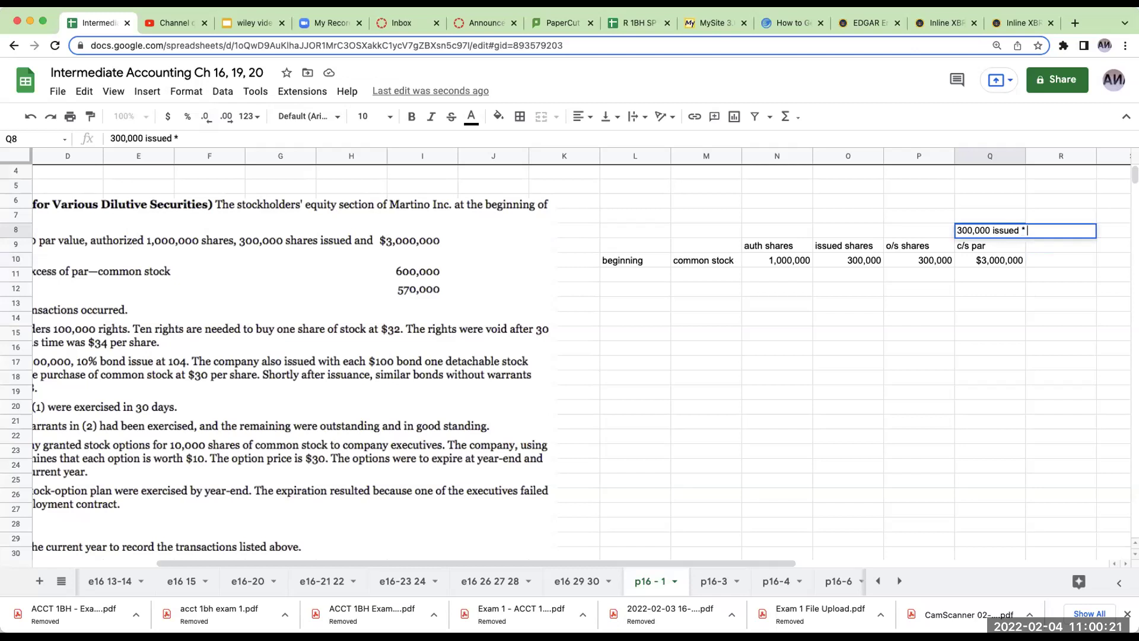
key("Return")
key("Right")
key("Down")
key("Left")
key("Up")
key("Up")
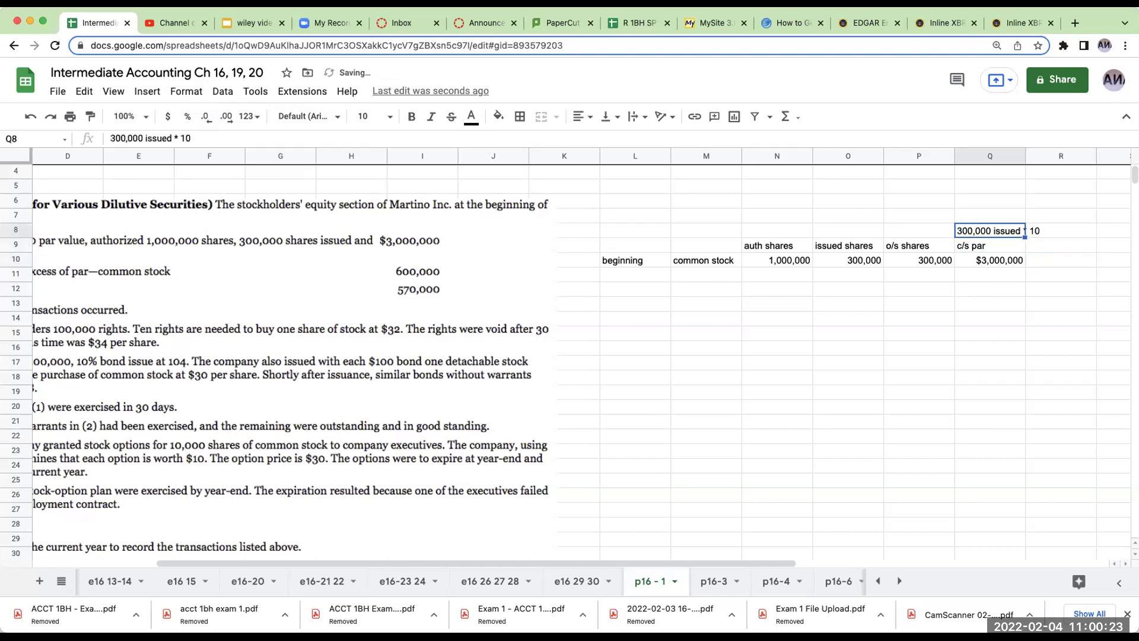
Add the heading "apic c/s" in R9 and enter 600000 in R10
left_click(1061, 245)
type("ap")
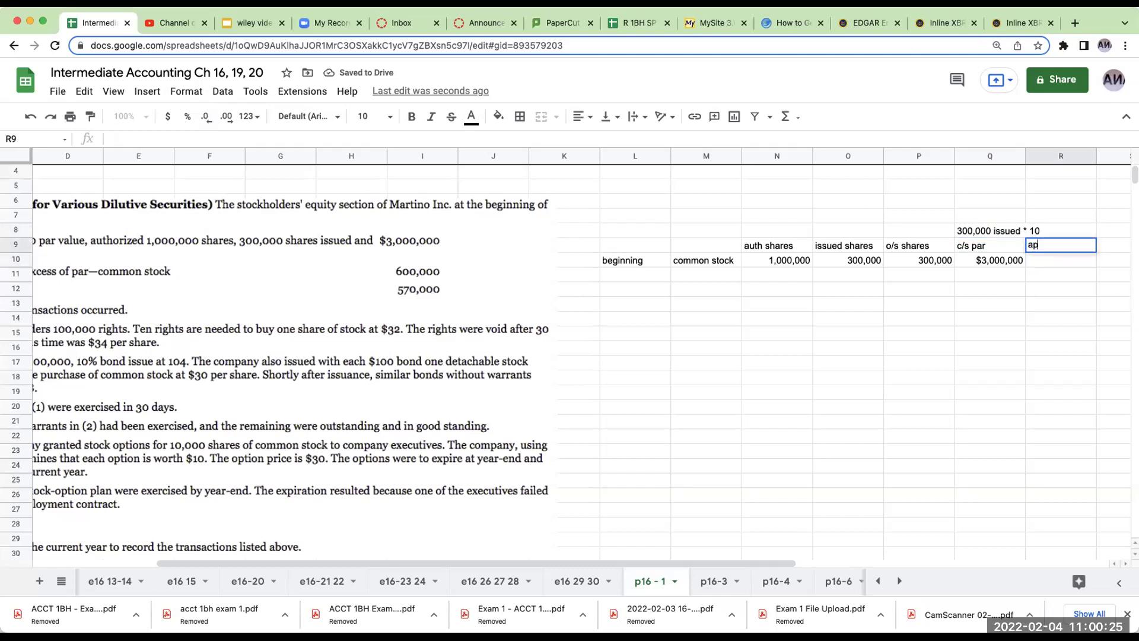
type("ic c/s")
key("Return")
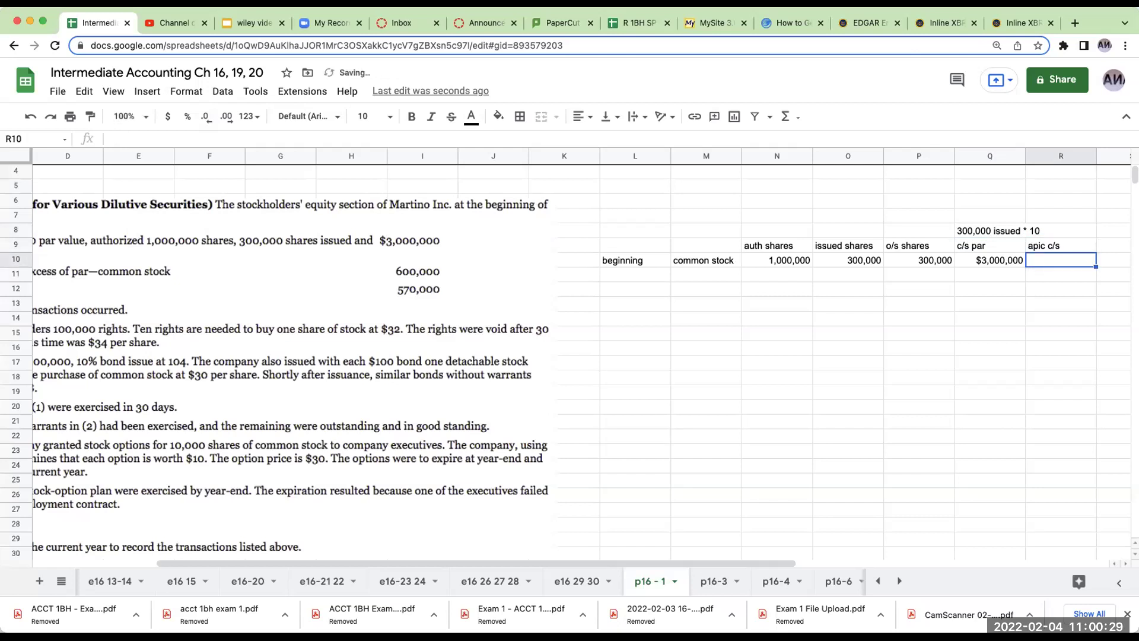
type("600000")
key("Return")
Add the heading "retained earnings" in T9 and enter 570000 in T10
key("Up")
key("Right")
key("Right")
key("Up")
key("Up")
key("Down")
type("retained earnings")
key("Return")
type("570000")
key("Return")
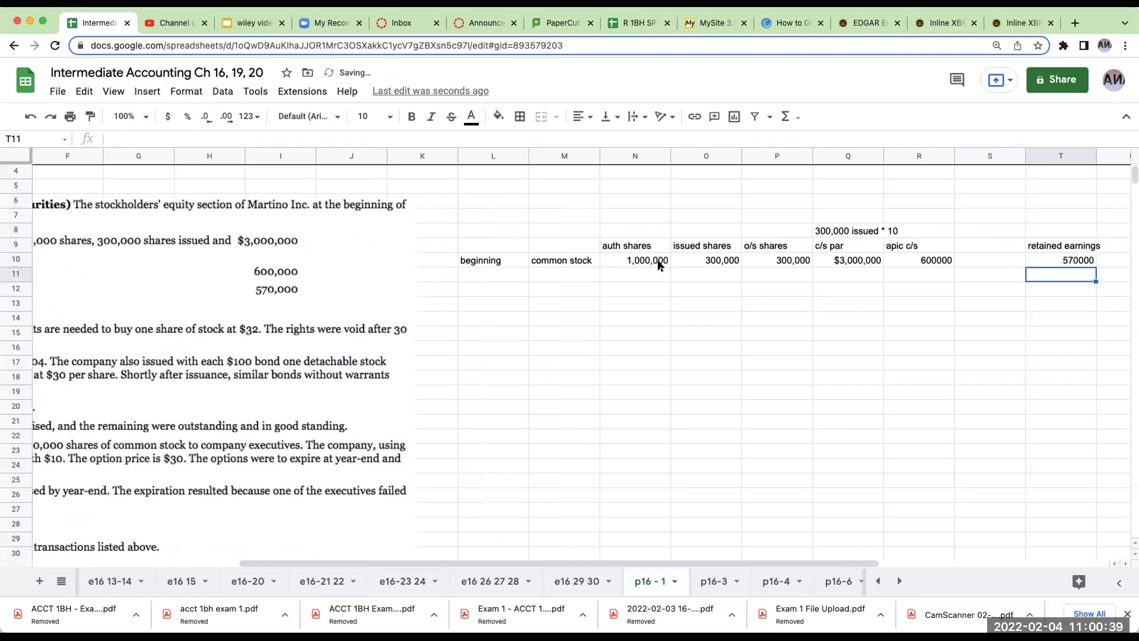
Format the apic and retained earnings amounts in R10:T10 as currency without decimal places
left_click(973, 261)
left_click_drag(1077, 260, 925, 260)
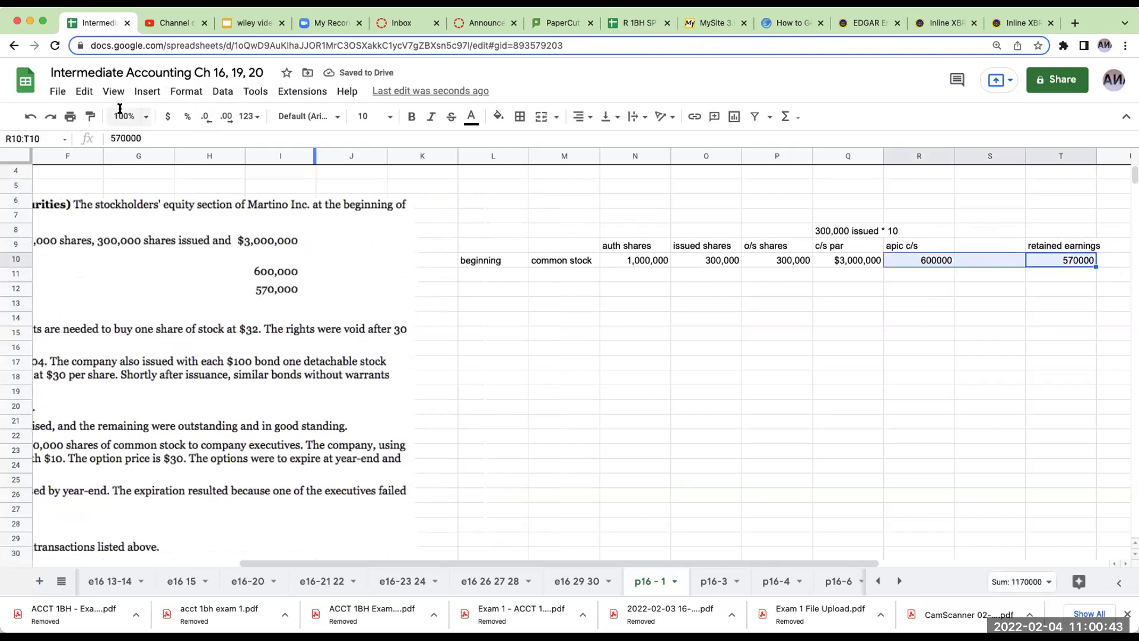
left_click(168, 117)
left_click(206, 116)
left_click(206, 116)
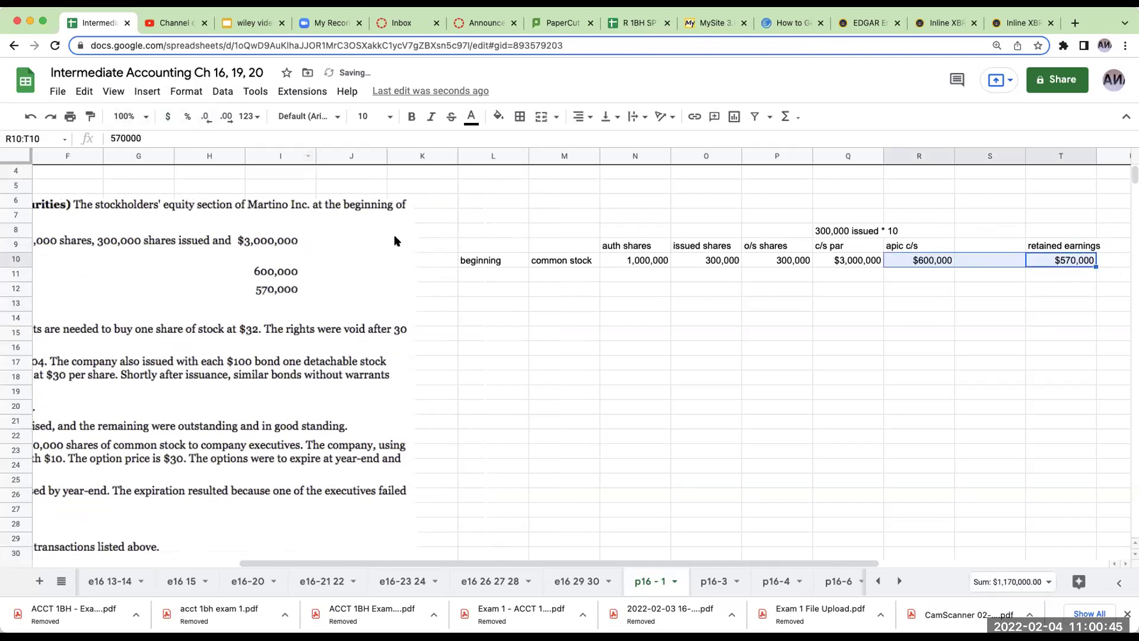
Enter 10000 in L16 beside transaction 1 of the problem text
left_click(550, 335)
left_click_drag(445, 563, 272, 565)
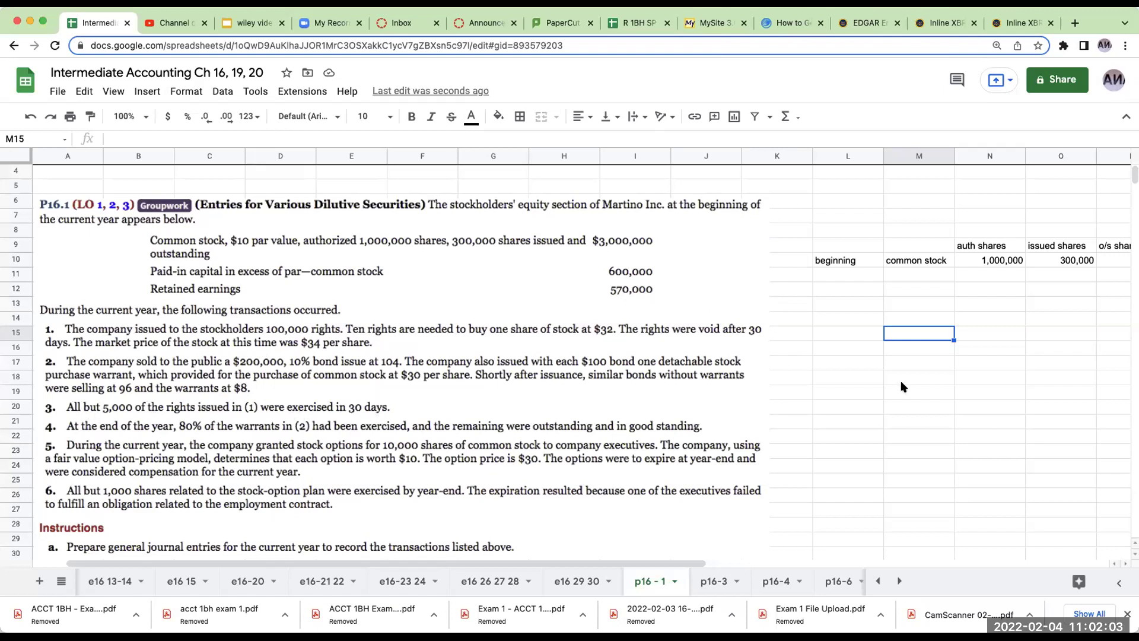
left_click(845, 347)
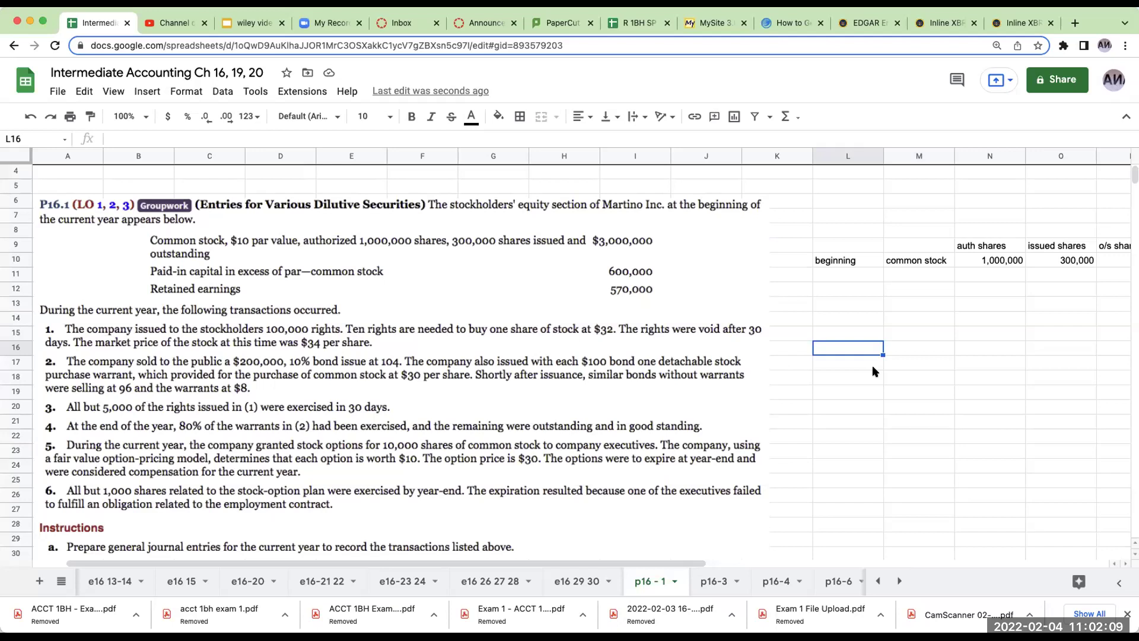
type("10000")
key("Return")
Set the font size of the work area L14:P28 to 14
left_click_drag(863, 317, 1113, 525)
left_click(373, 117)
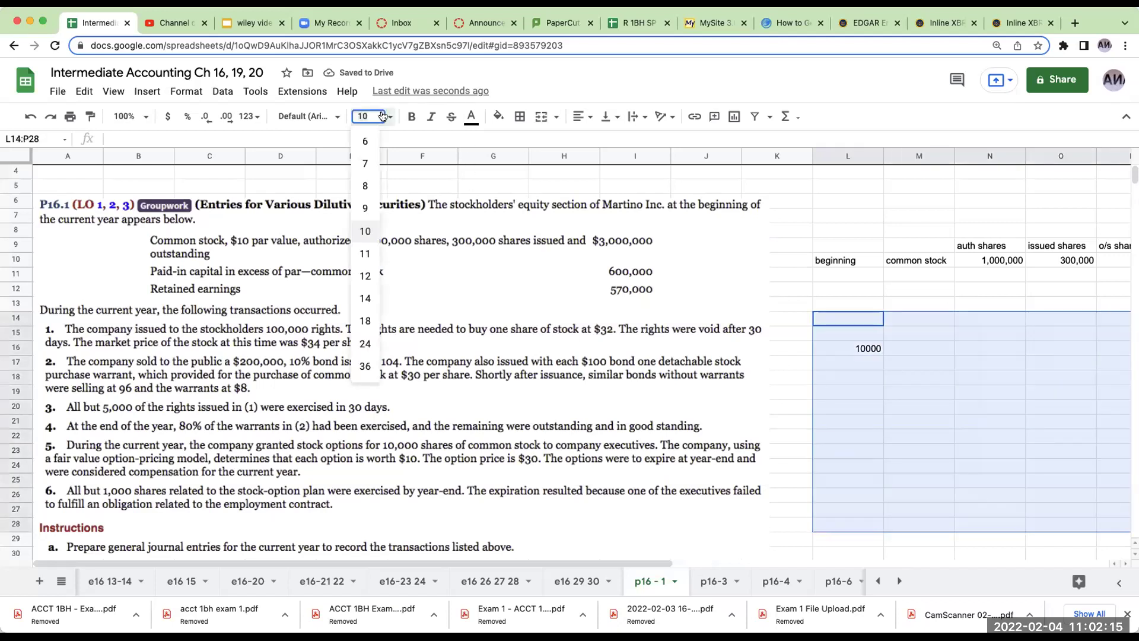
left_click(365, 296)
Set L16 to 100000 and label it "rights" in M16
left_click(863, 352)
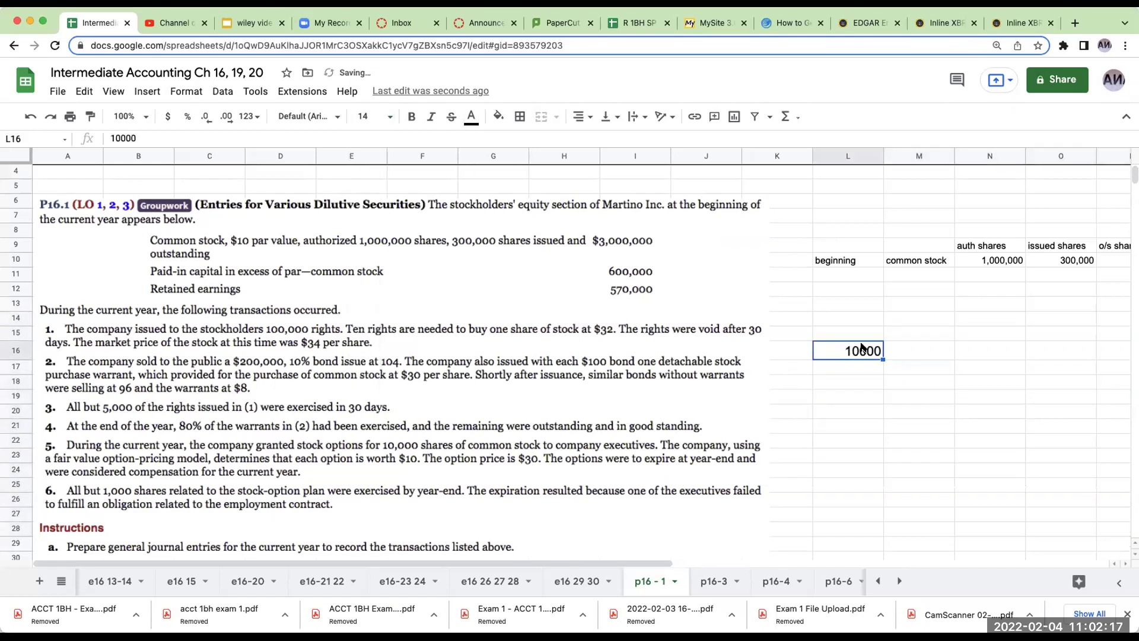
type("100000")
key("Tab")
type("rights")
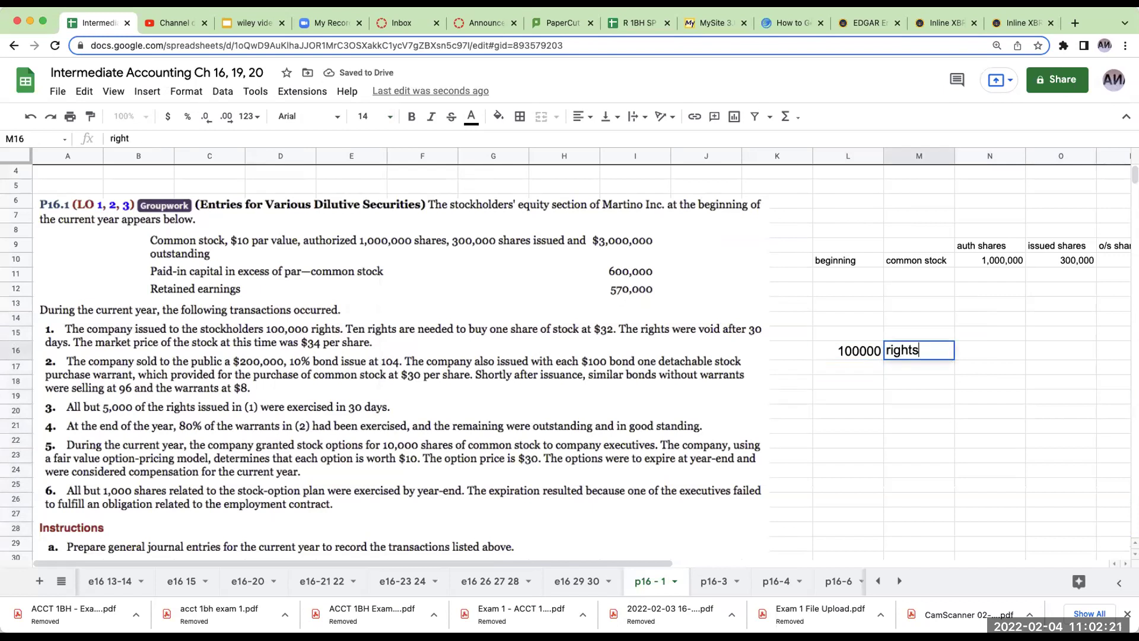
key("Return")
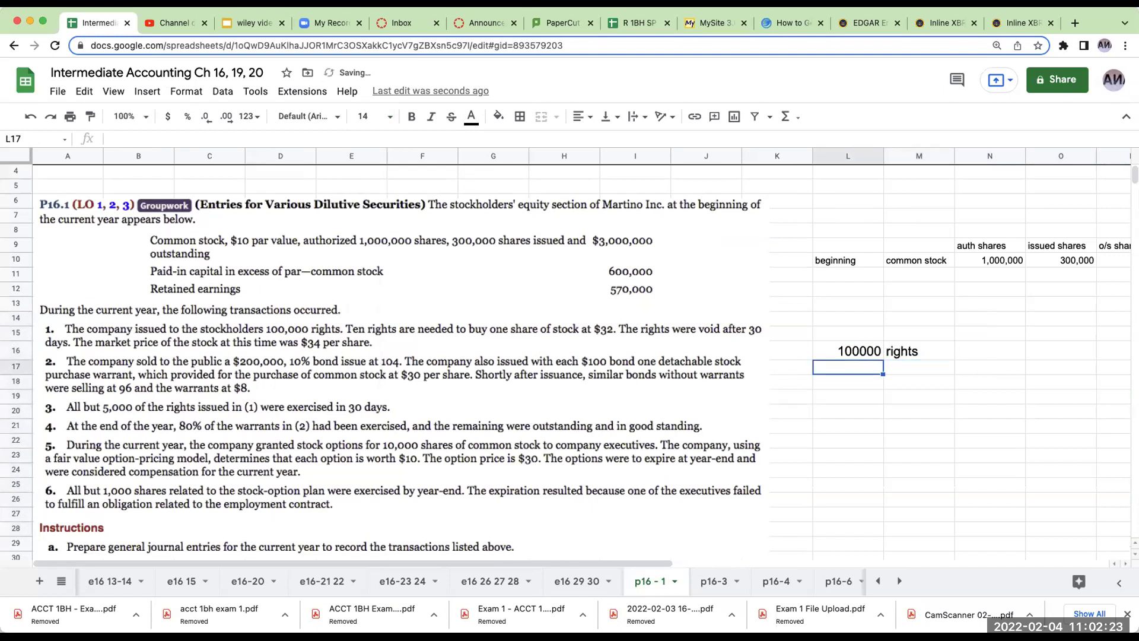
Enter 10 in L17 with the label "rights to buy 1 share" in M17
type("10")
key("Tab")
type("rights to buy 1 share")
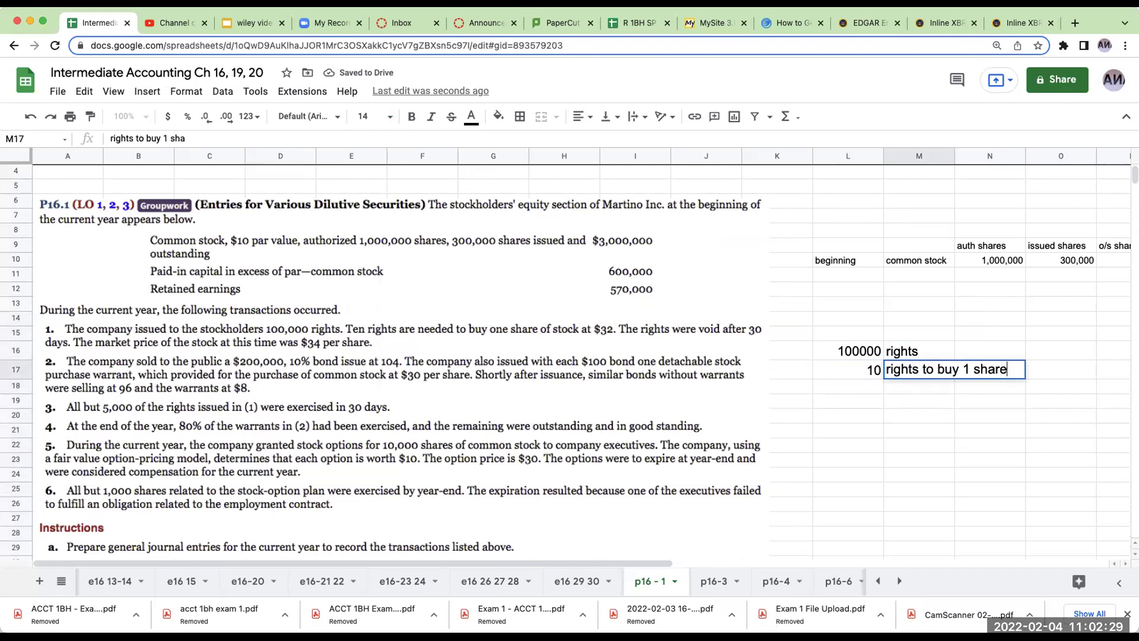
key("Return")
Compute L16/L17 in L18 and label it "shares that could be issued as a result of the rights" in M18
type("+L16/")
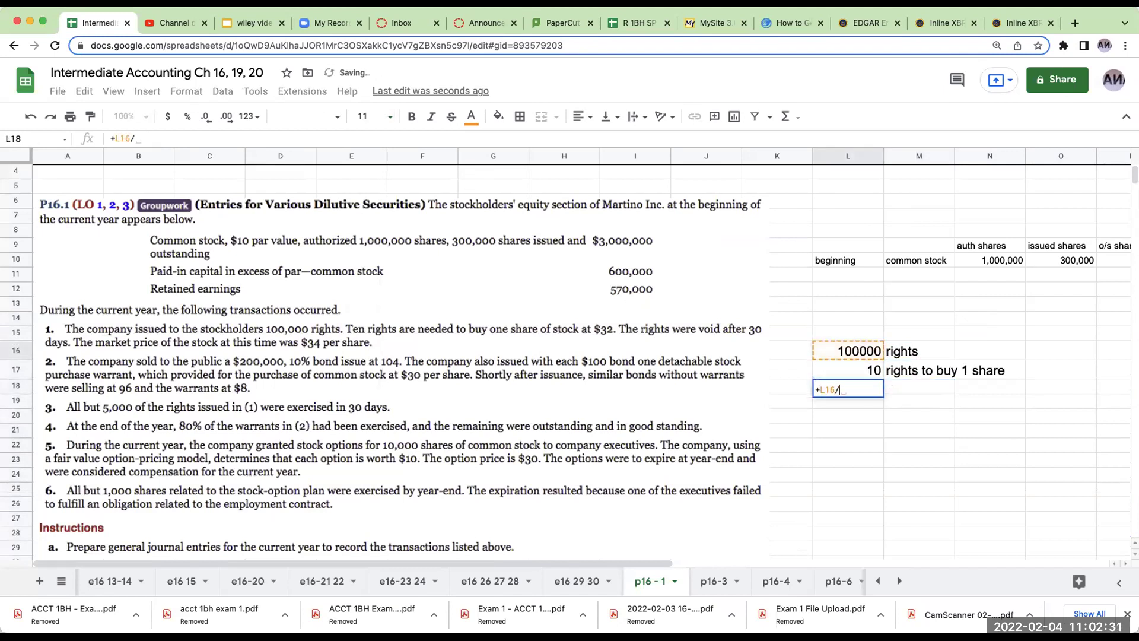
type("L17")
key("Tab")
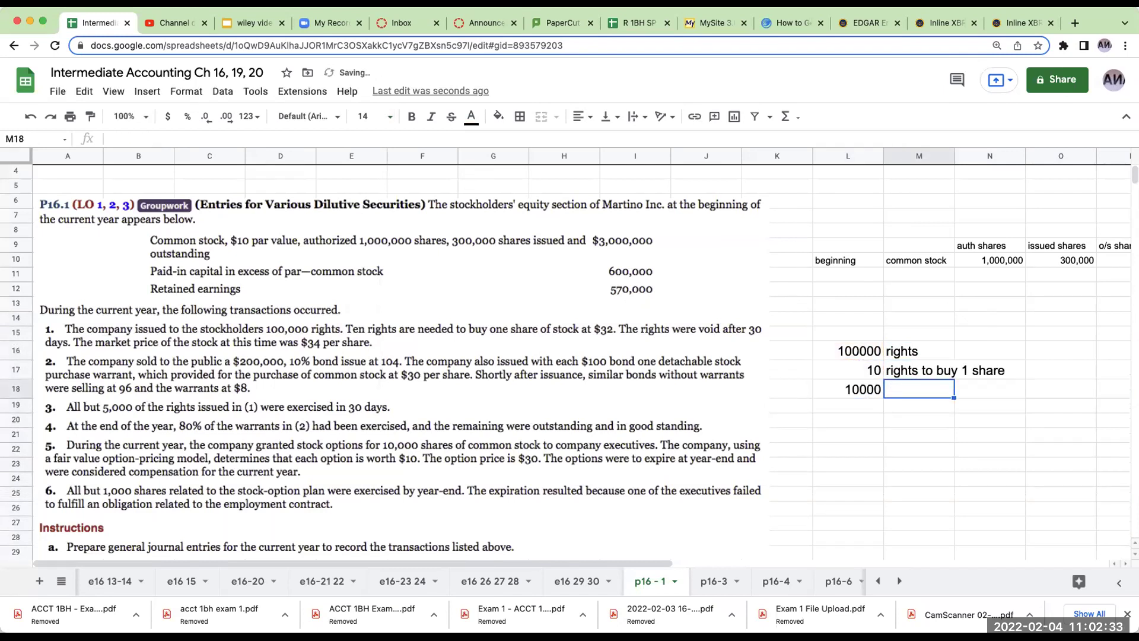
type("shares th")
type("at could be issu")
type("ed as a result of t")
type("eh")
key("BackSpace")
key("BackSpace")
key("BackSpace")
type("he")
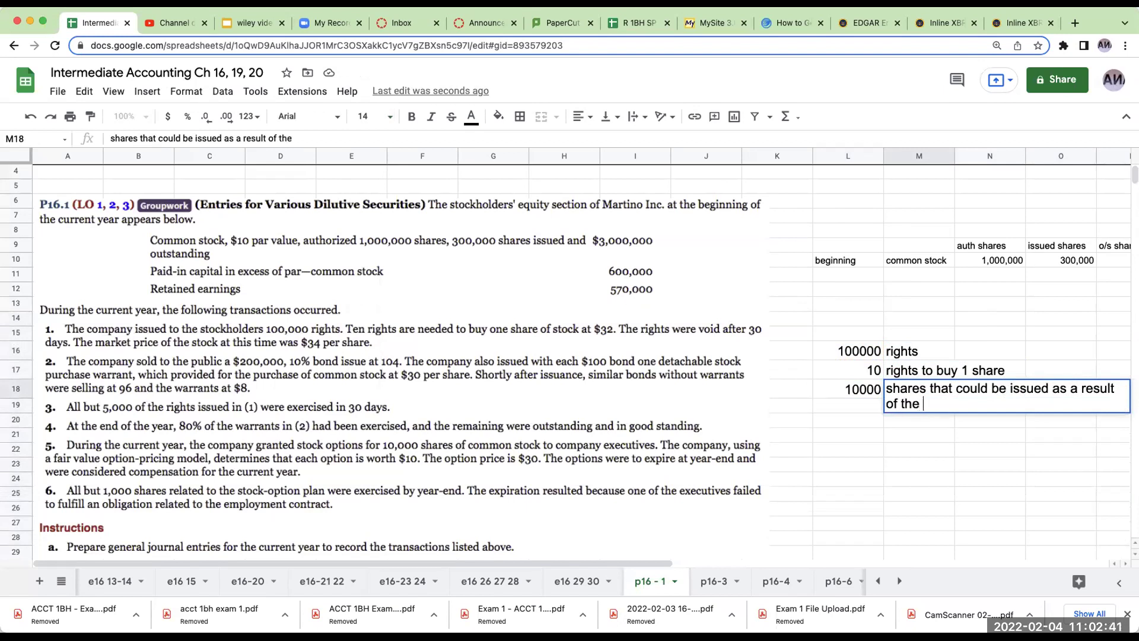
type(" rights")
key("Return")
key("Up")
key("Right")
key("Right")
key("Right")
key("Left")
Format the rights figures in L16:L18 as numbers with thousands separators and no decimal places
left_click_drag(792, 353, 794, 389)
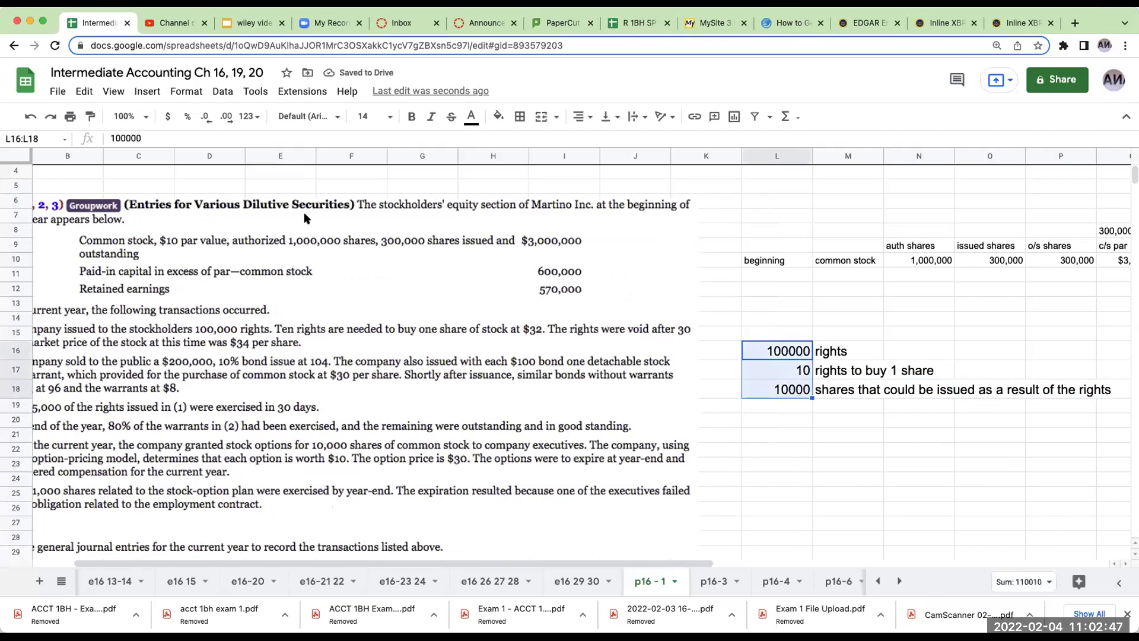
left_click(250, 120)
left_click(274, 202)
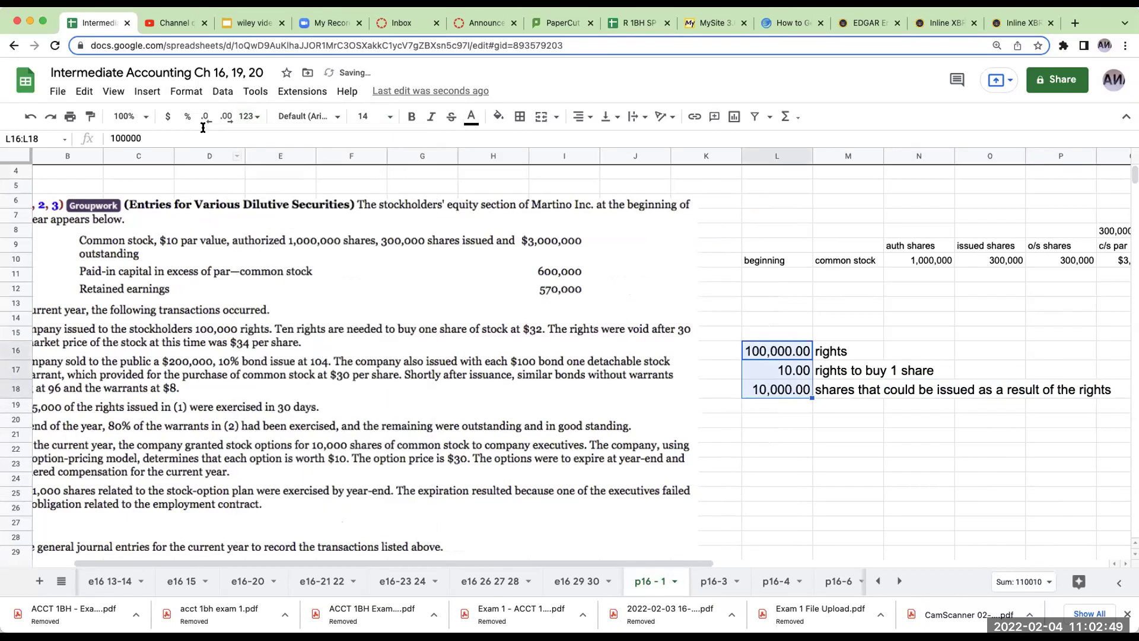
left_click(203, 114)
left_click(203, 114)
left_click(789, 419)
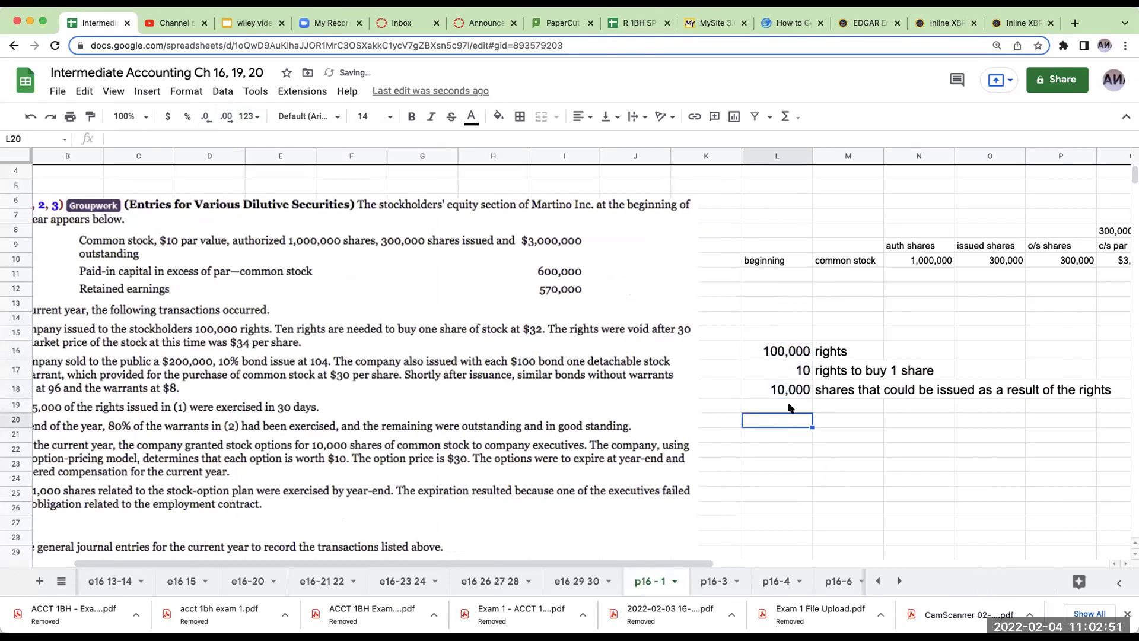
Enter the note "all but 5K were exercised = 95,000/100,000 rights exercised 95%" in N20
scroll(667, 562, "left", 2)
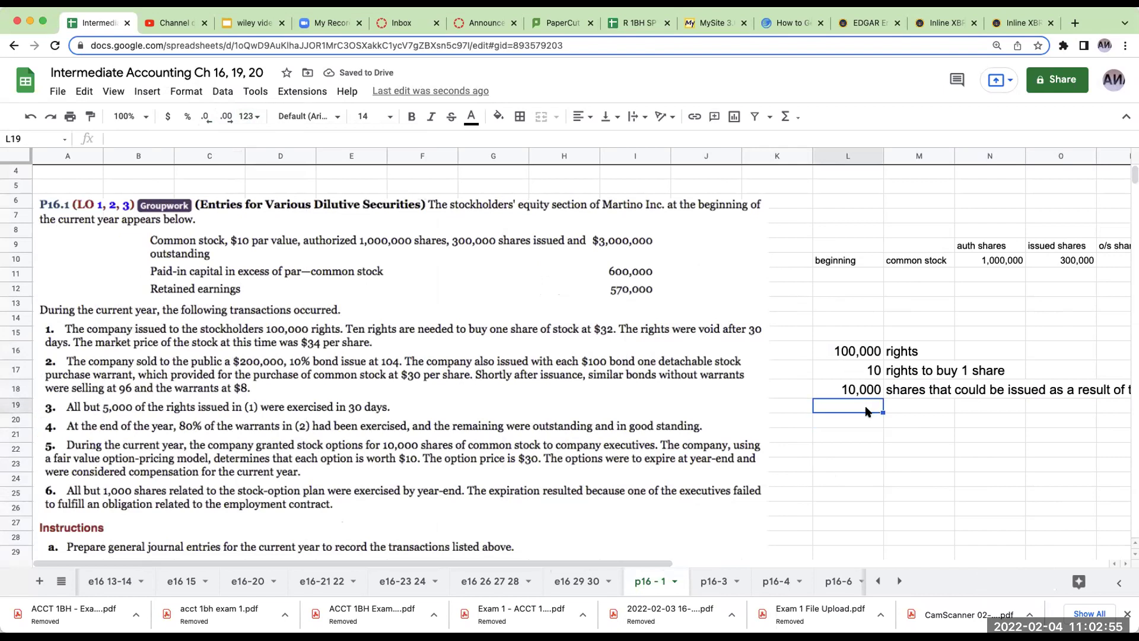
key("Right")
key("Up")
key("Up")
key("Up")
key("Right")
key("Up")
key("Down")
key("Down")
key("Down")
left_click(990, 420)
type("all bu")
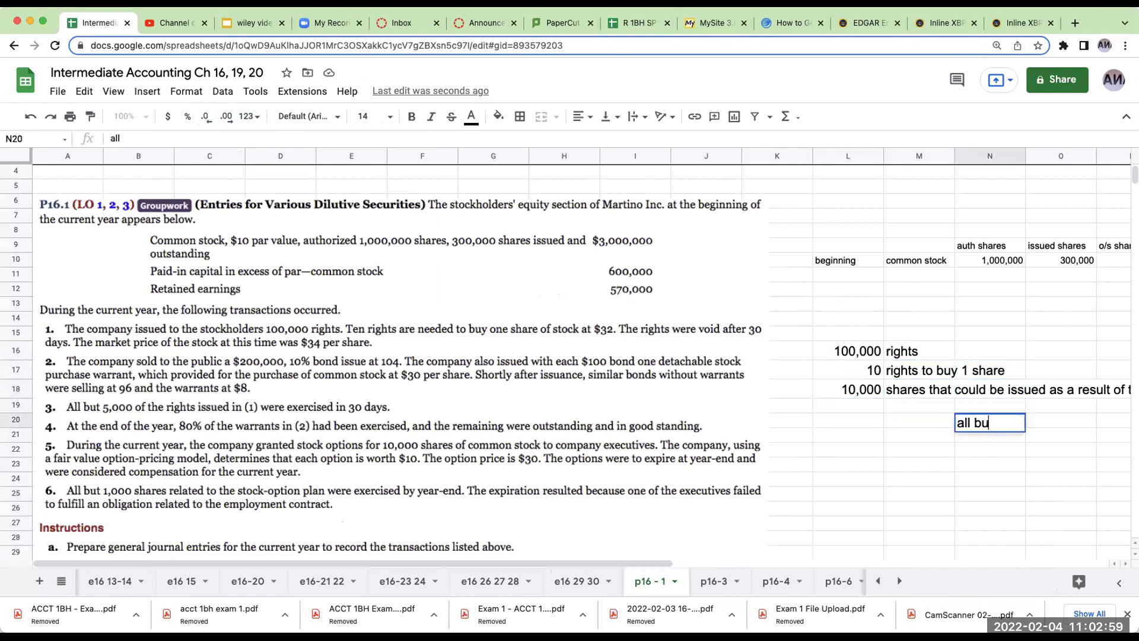
type("t 5K were ")
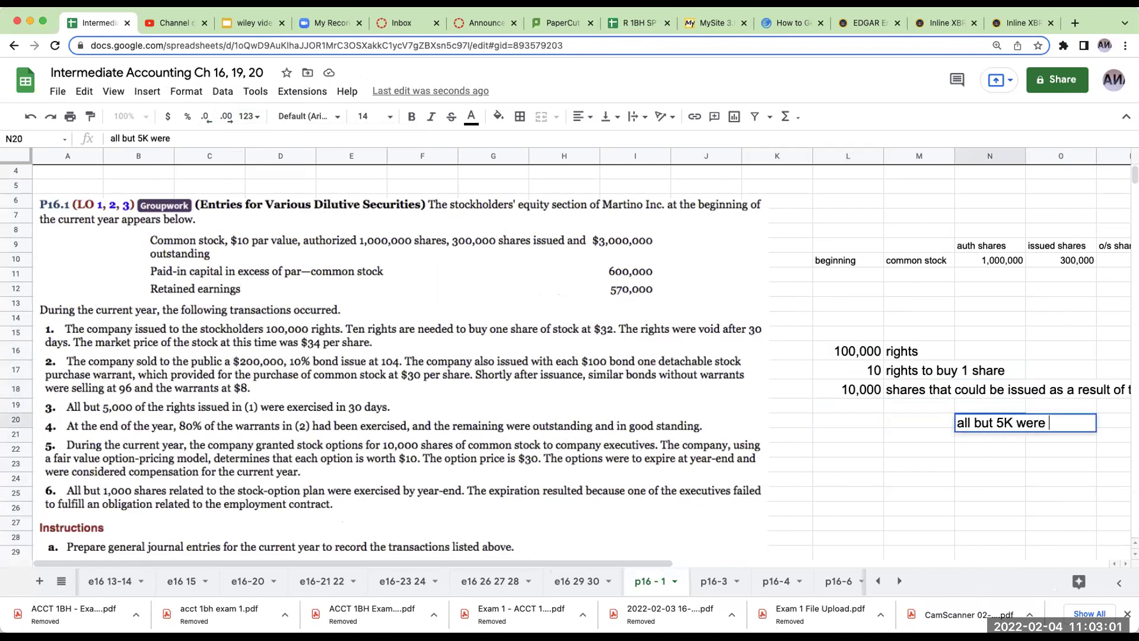
type("exercised = 95,")
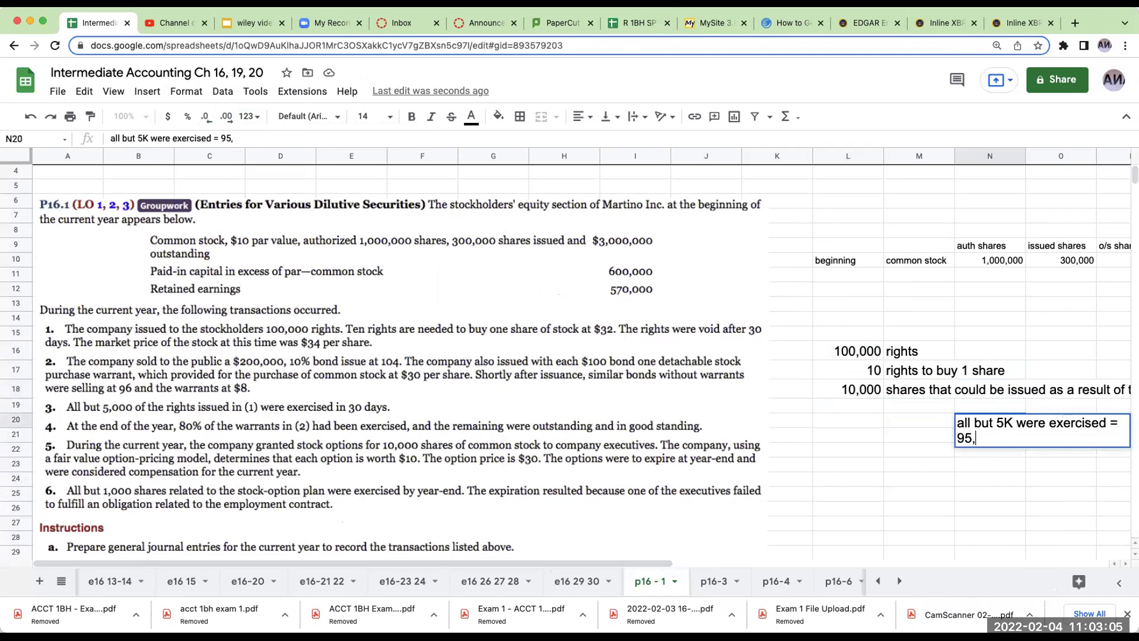
type("000/10")
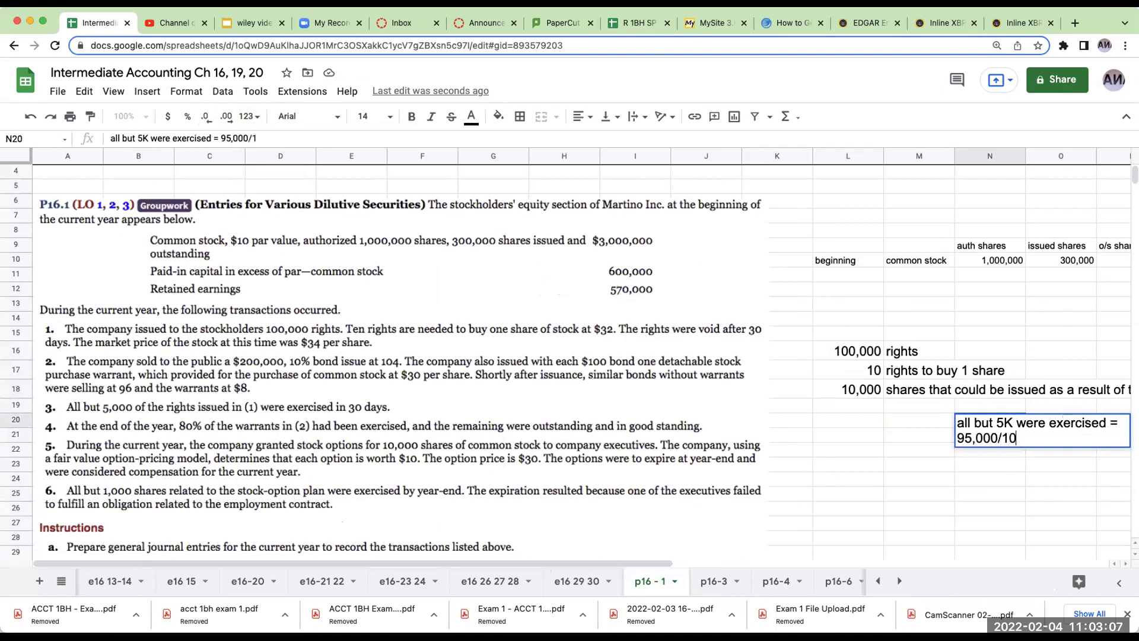
type("0,000 right")
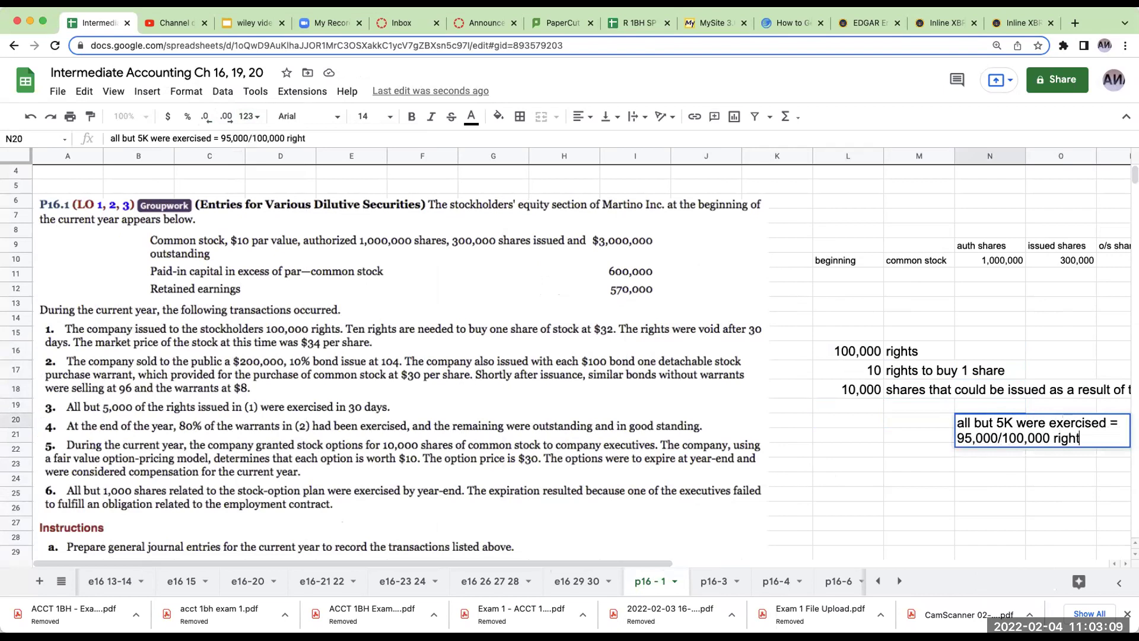
type("s exercised 98")
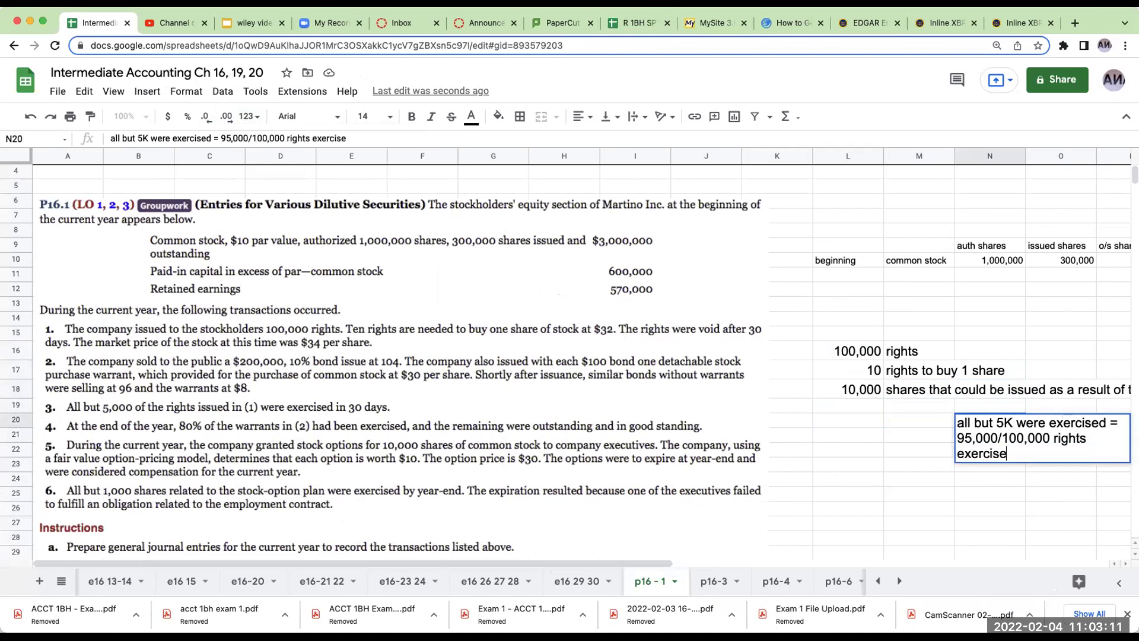
key("BackSpace")
type("5^%")
Enter the exercised share of the rights, 0.95, in L19
key("Left")
key("Left")
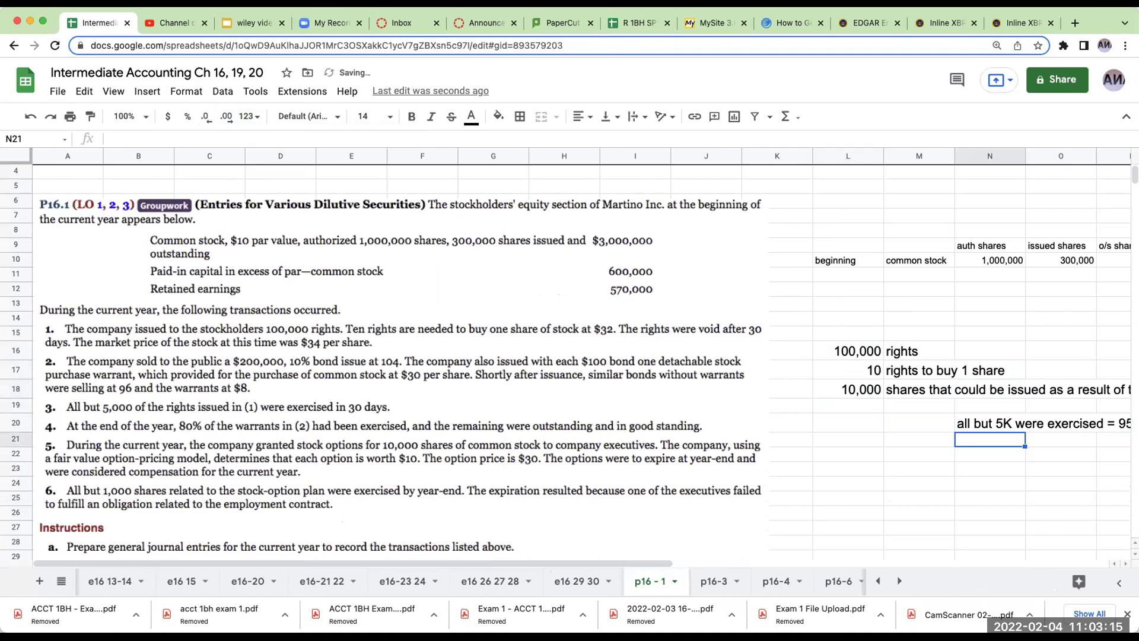
key("Up")
type(".95")
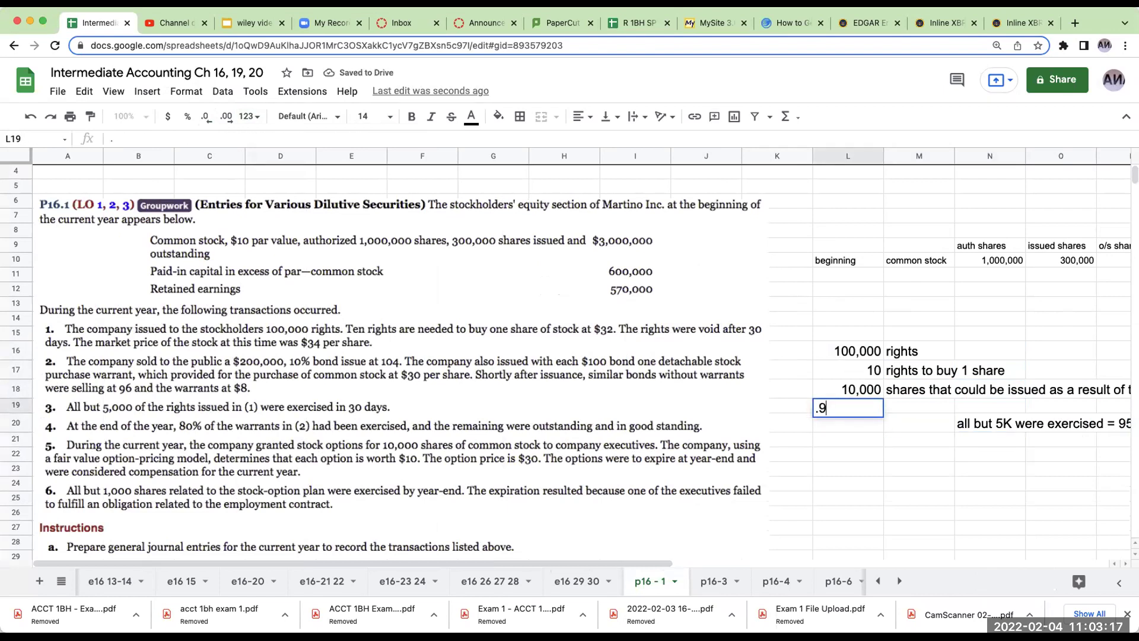
key("Return")
key("Up")
key("Up")
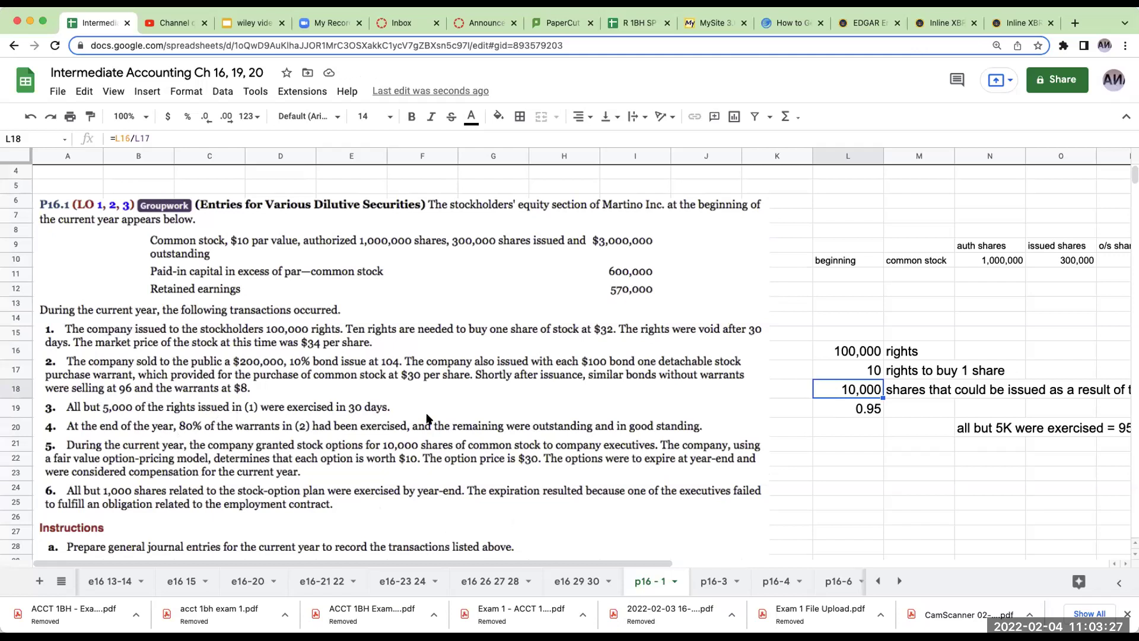
Compute the shares issued in L20 as L18*L19
key("Down")
key("Down")
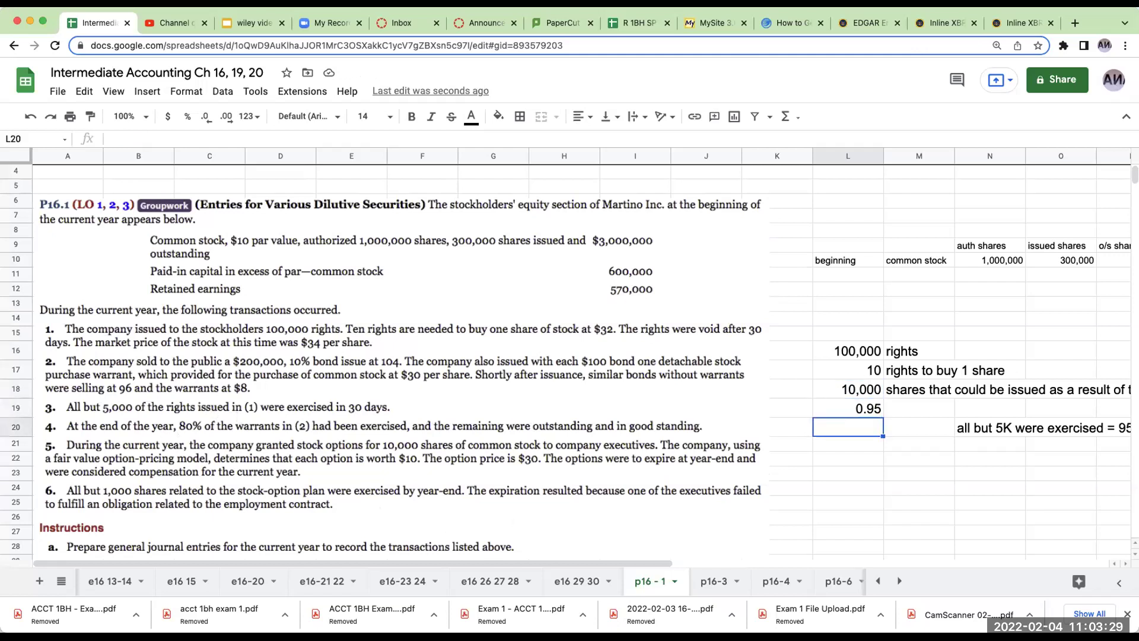
type("+")
key("Up")
key("Up")
type("*")
key("Up")
key("Return")
Move the "all but 5K were exercised" note from N20 up to N19
key("Up")
key("Right")
left_click(990, 427)
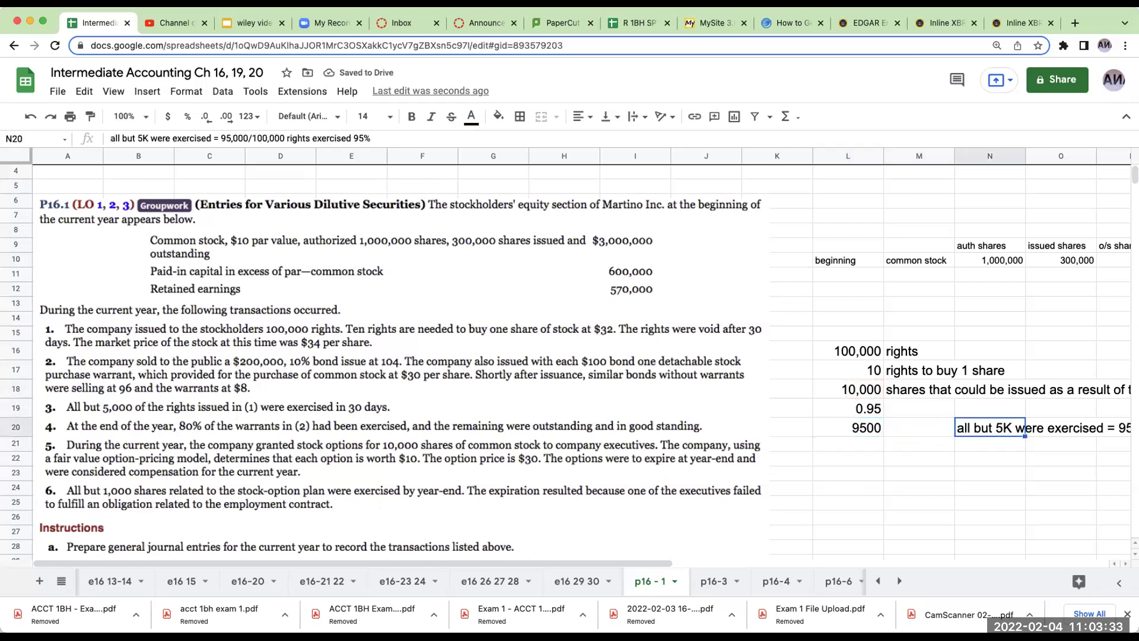
key("ctrl+x")
key("Up")
key("ctrl+v")
Label the L20 figure "shares issued under the rights" in M20
left_click(919, 427)
type("share")
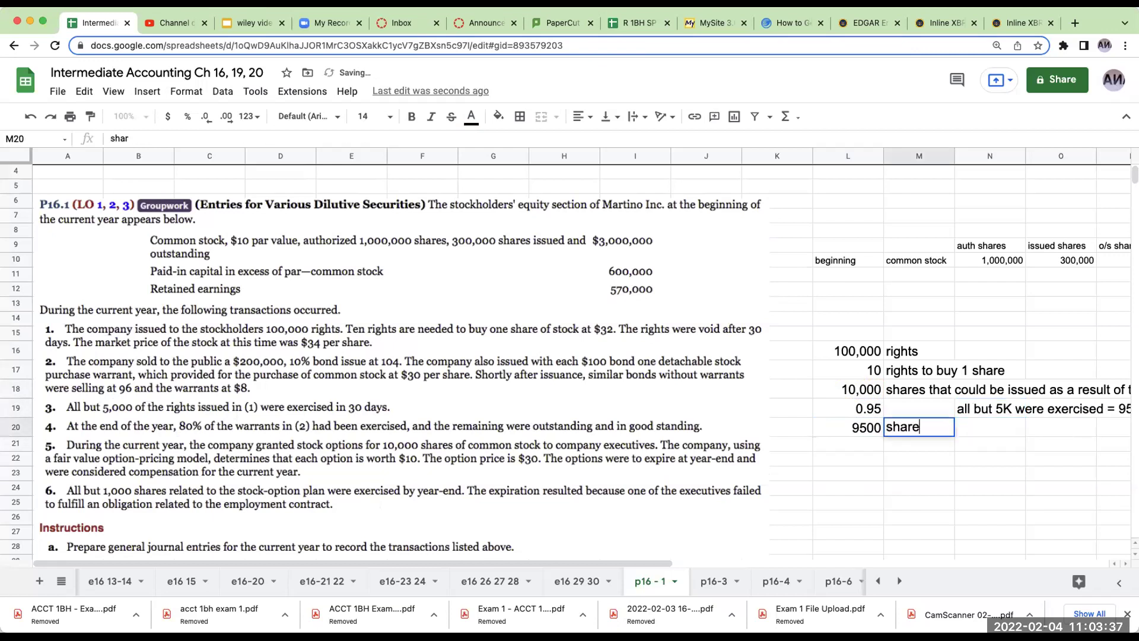
type("s issued under the rights")
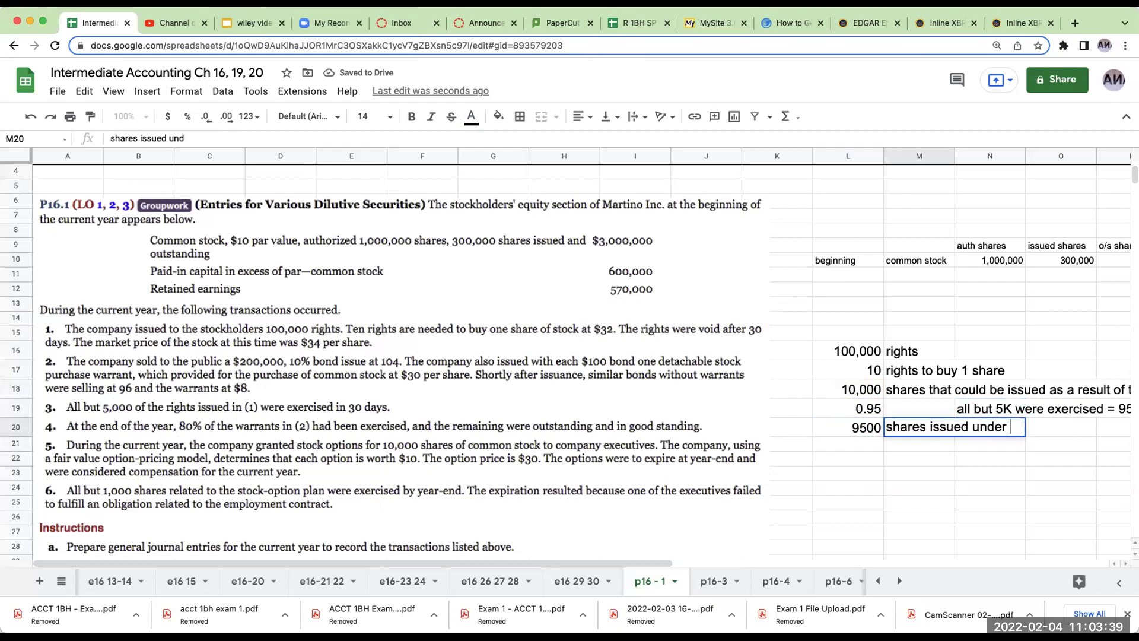
key("Return")
left_click(920, 458)
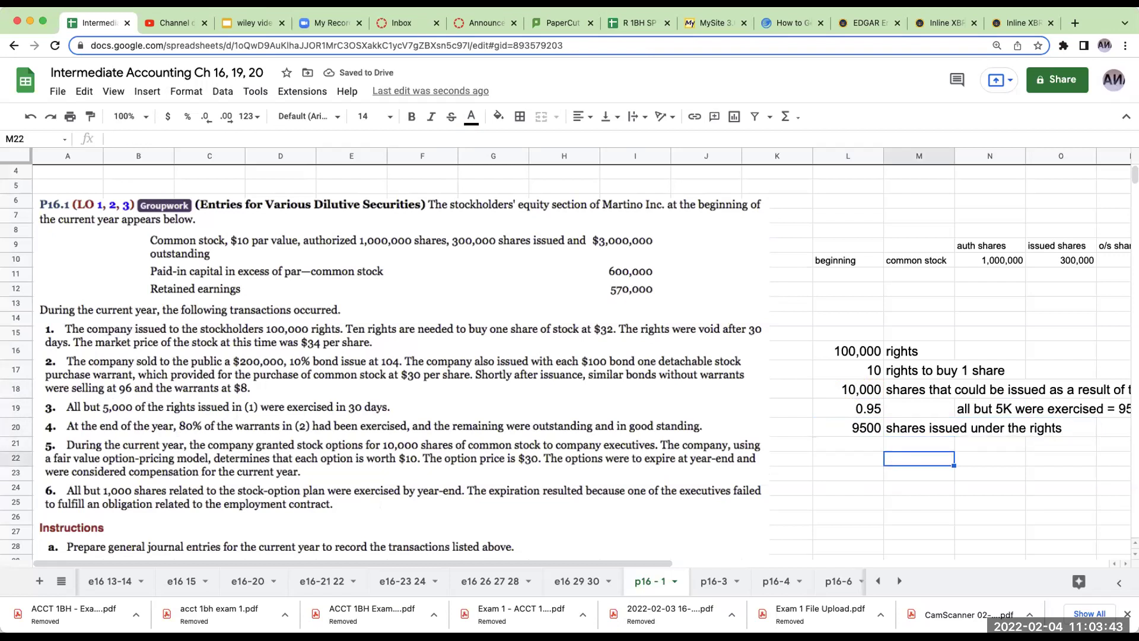
left_click(919, 473)
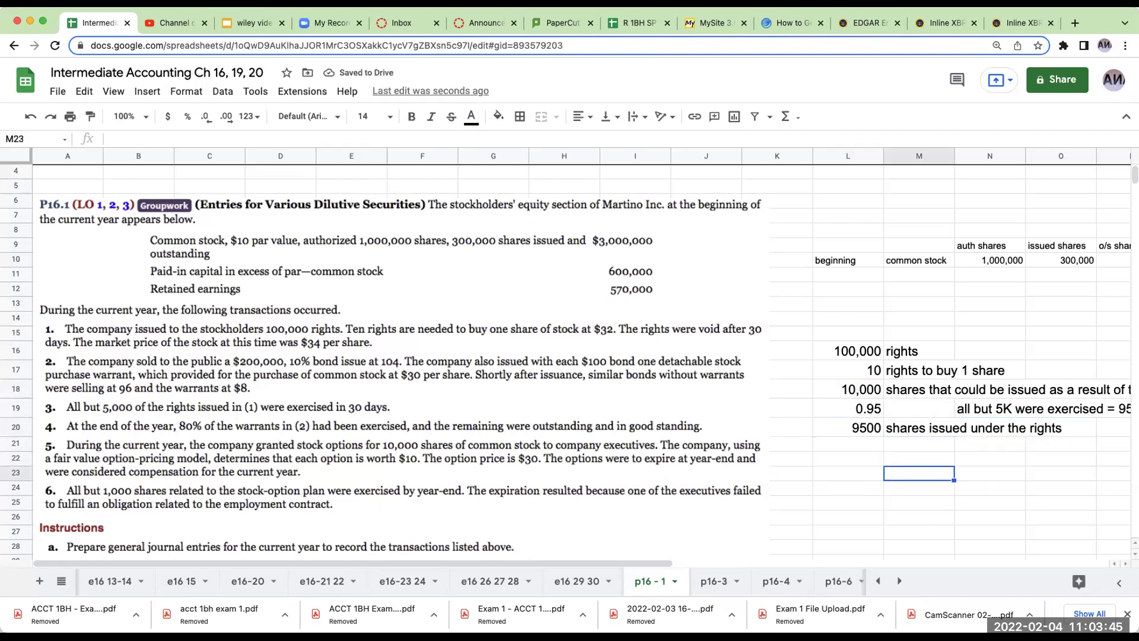
type("12/31")
key("BackSpace")
key("BackSpace")
key("BackSpace")
key("BackSpace")
key("BackSpace")
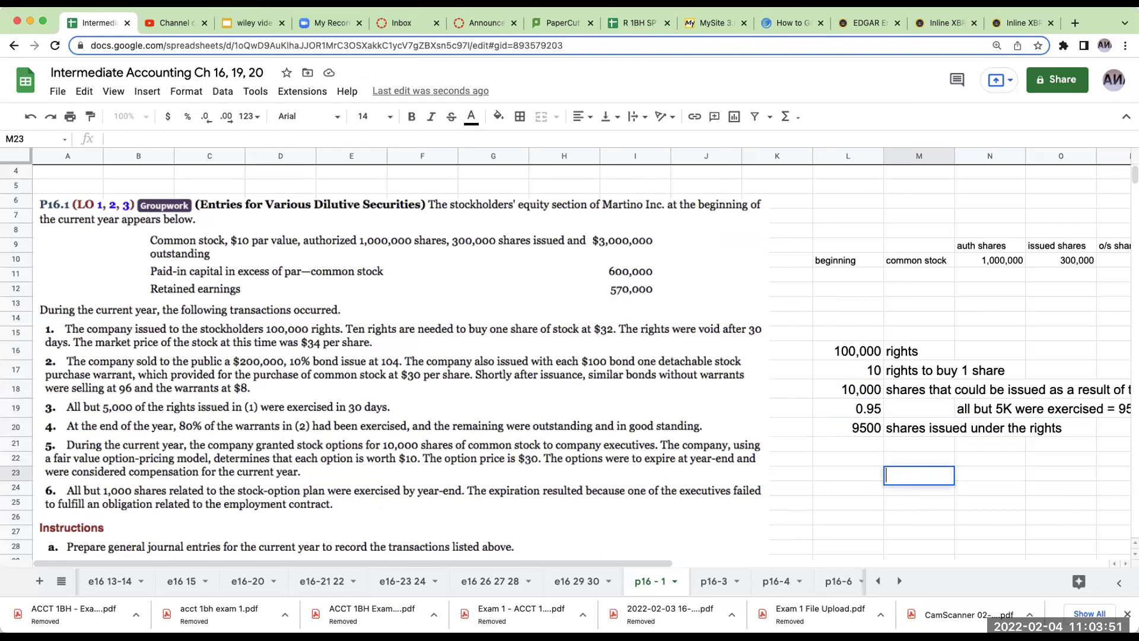
Start a journal entry with the date 6/1/x1 in M23 and the account cash in N23
type("6/1/x1")
key("Return")
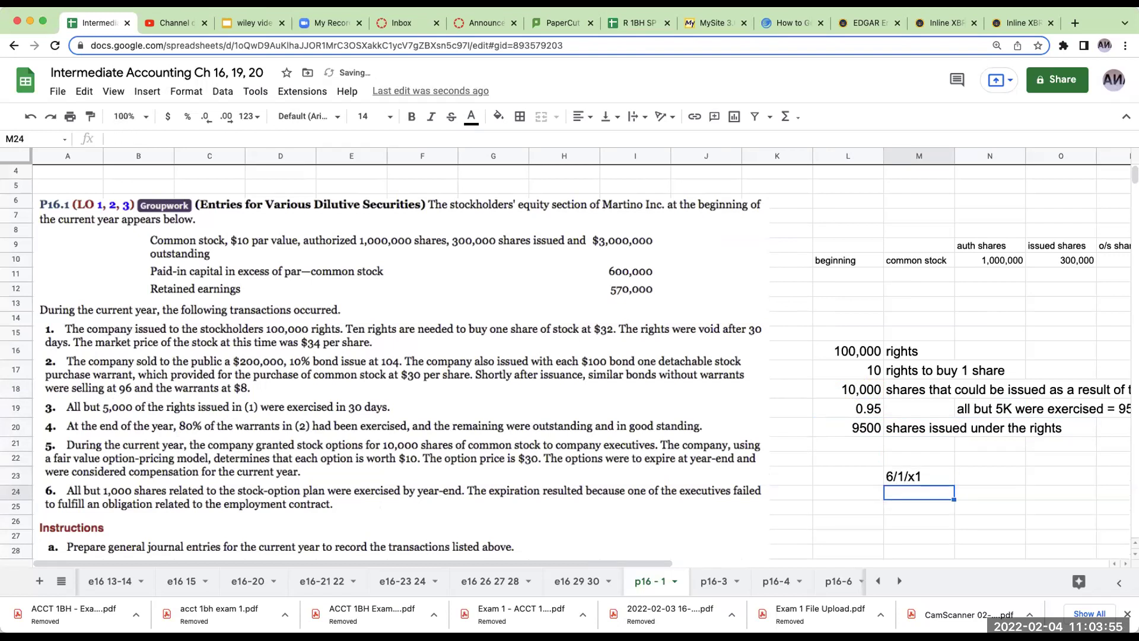
left_click(990, 476)
type("cash")
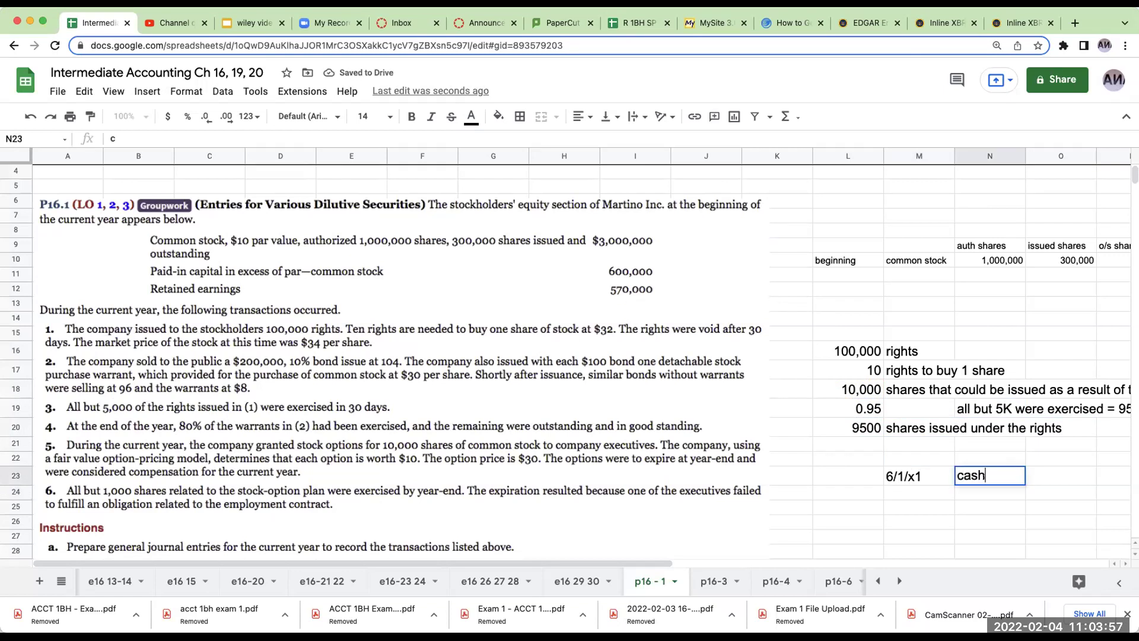
Compute the cash debit in P23 as L20*32
key("Tab")
key("Tab")
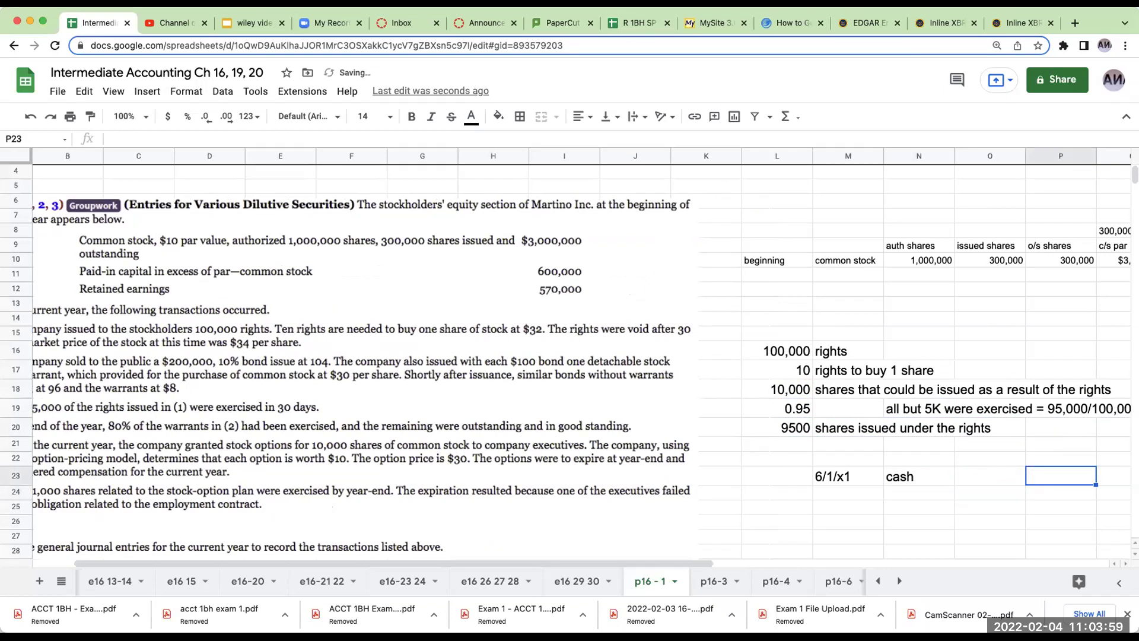
type("+")
key("Left")
key("Left")
key("Left")
key("Left")
key("Up")
key("Up")
key("Up")
type("*")
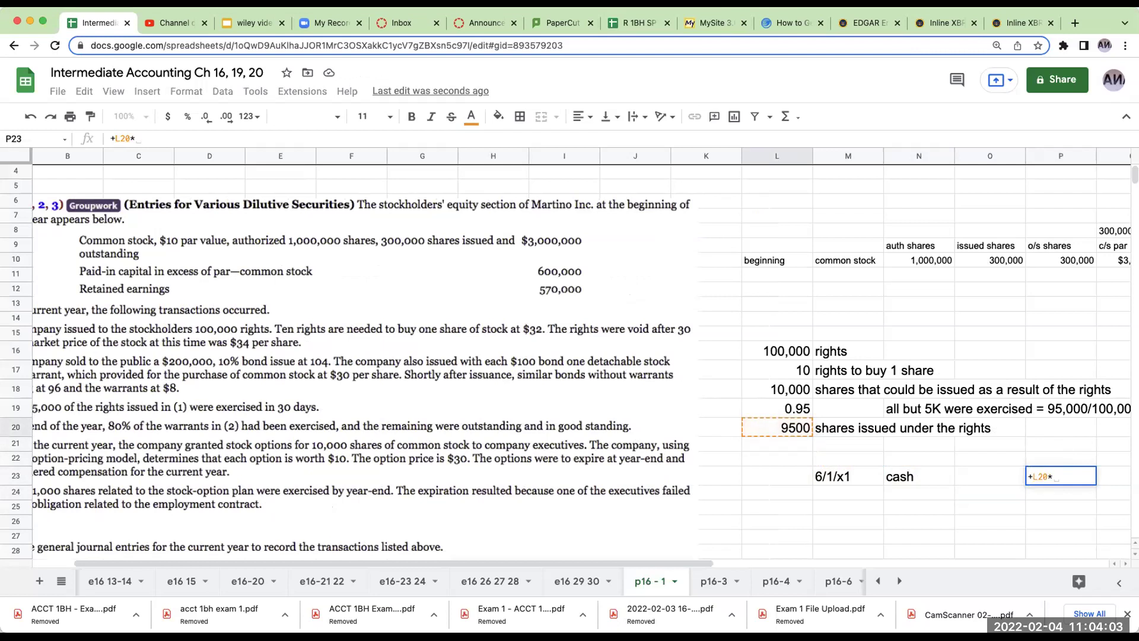
type("32")
key("Return")
key("Up")
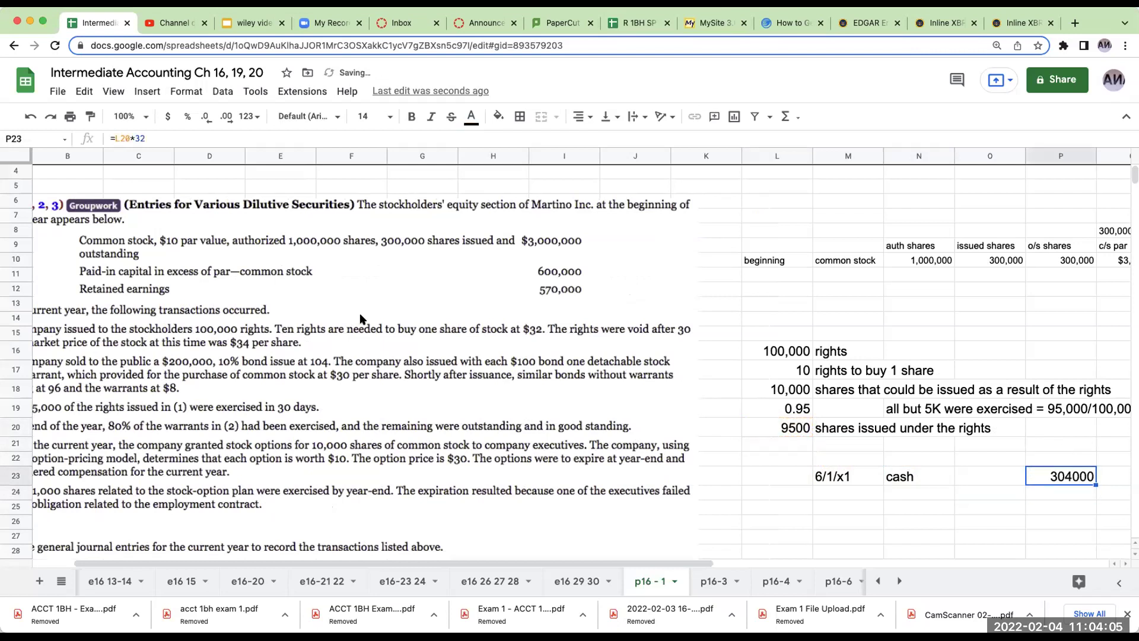
Enter the calculation note "9500*32 = 304000" in R23 beside the cash line
key("Right")
key("Right")
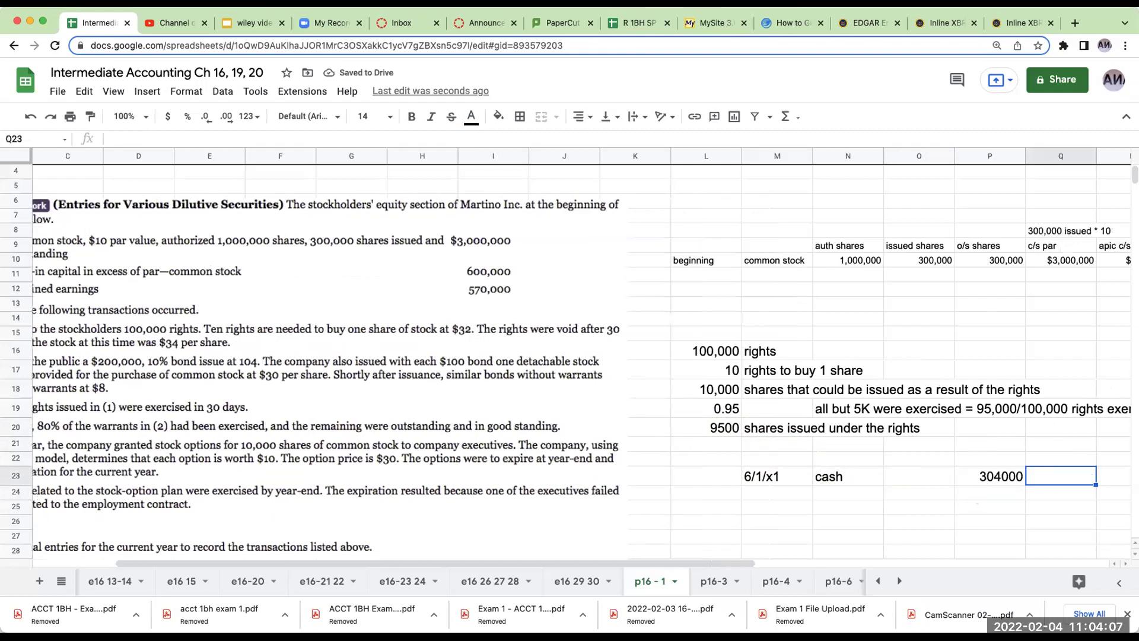
type("9500*")
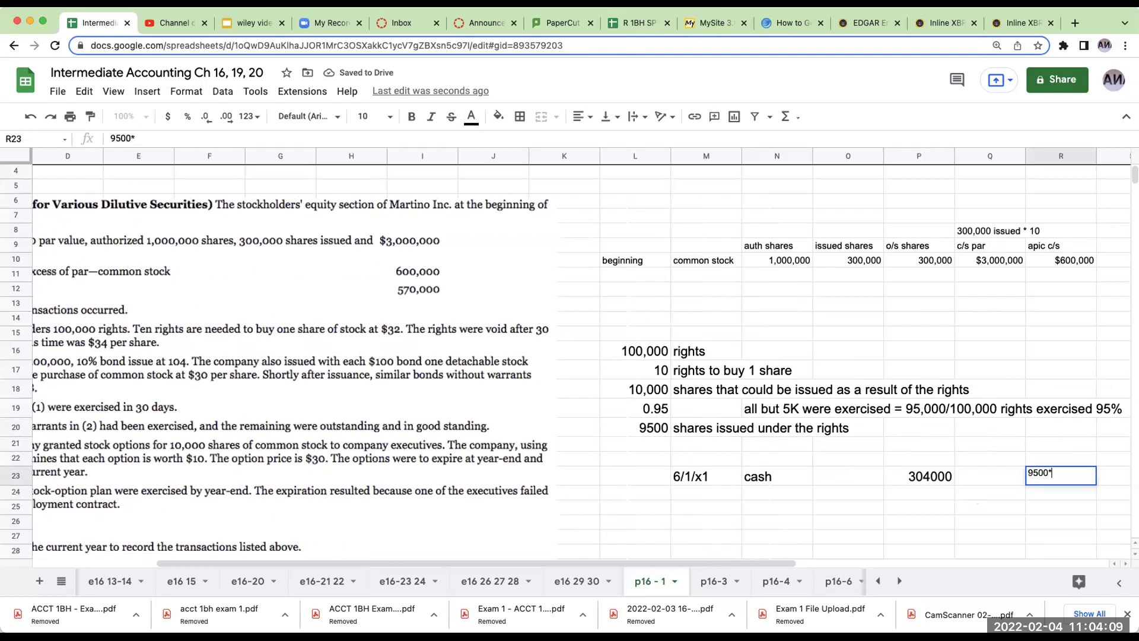
type("32 = 304000")
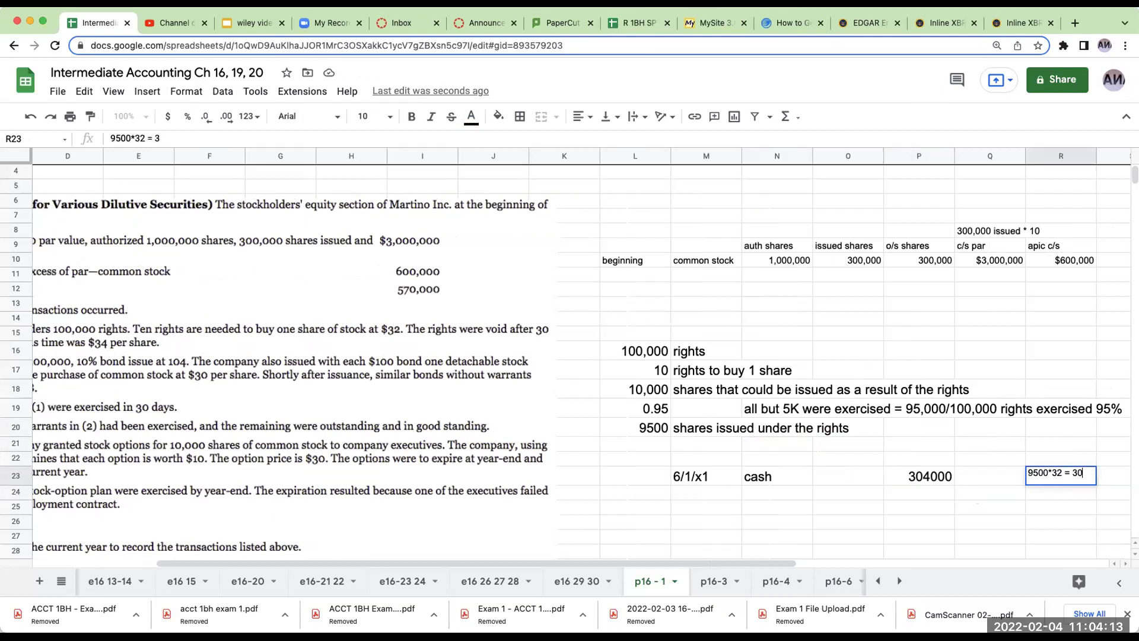
key("Return")
key("Up")
Add the credit account "c/s- par" in O24 below the cash line
key("Left")
key("Left")
key("Left")
key("Left")
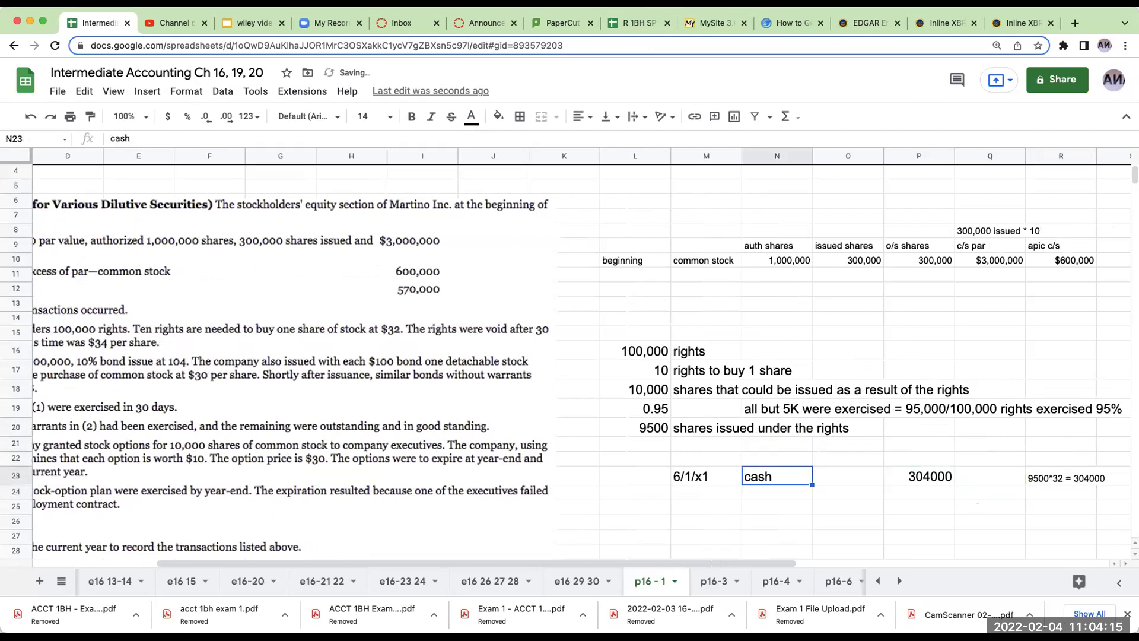
key("Down")
key("Right")
type("c/s- par")
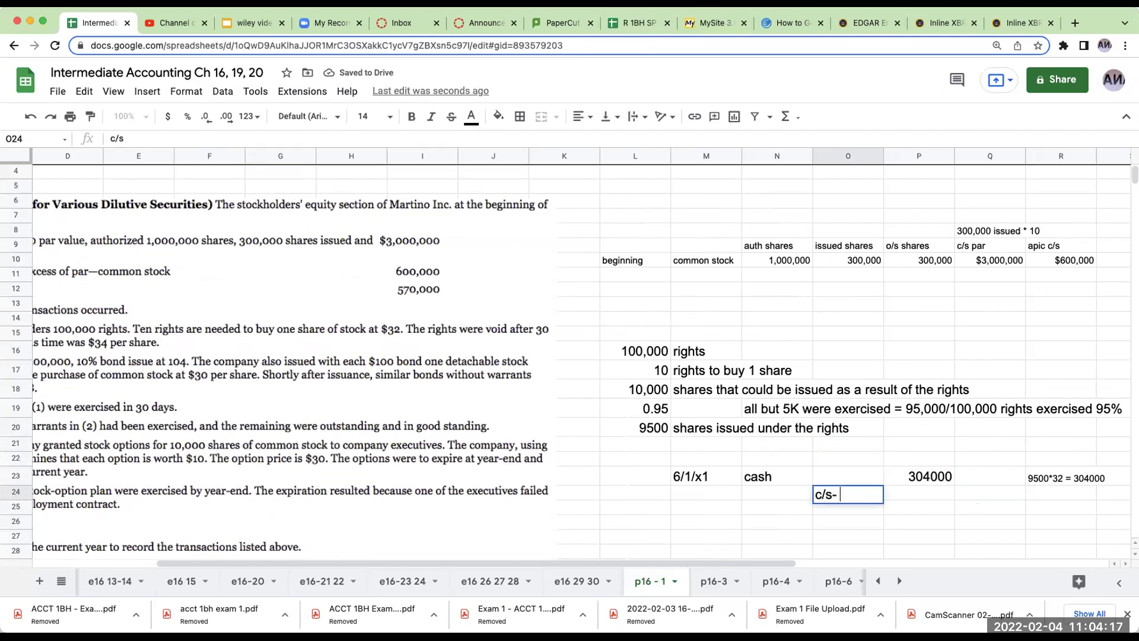
key("Tab")
key("Tab")
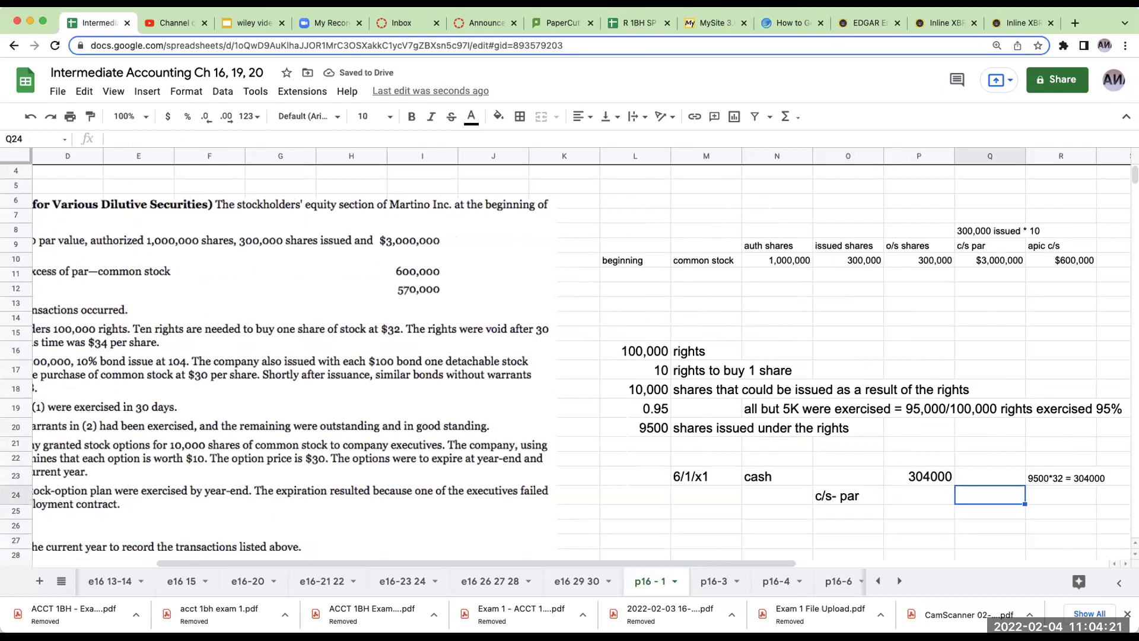
Enter the note "9500 shares issued * $10/share" in R24 and compute the par credit in Q24 as 9500*10
key("Tab")
type("9500")
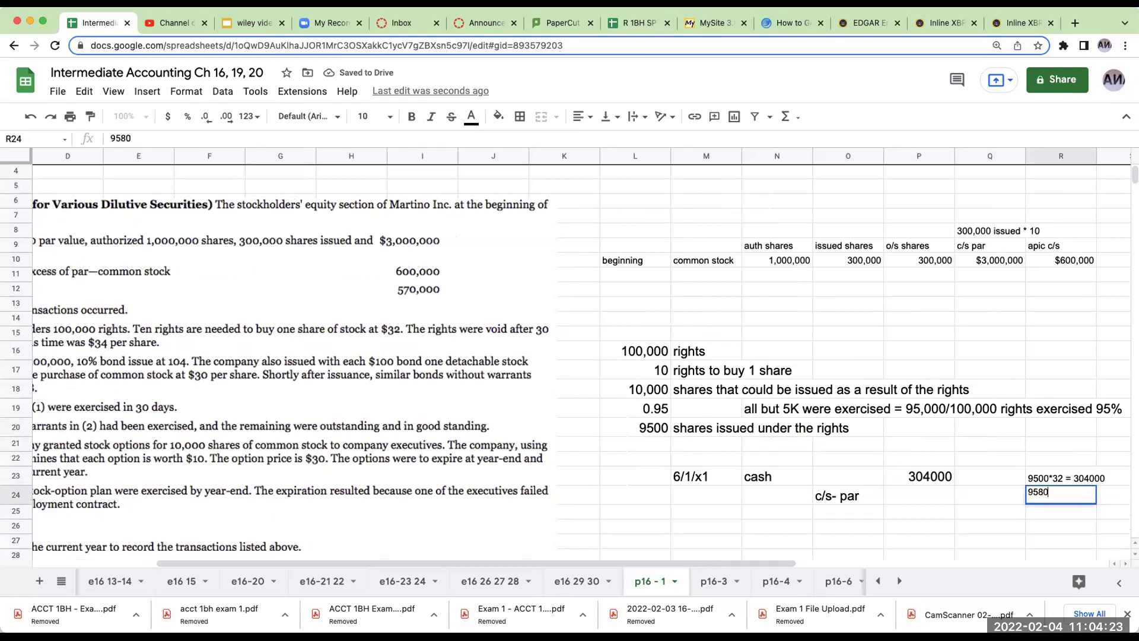
type(" shares issued")
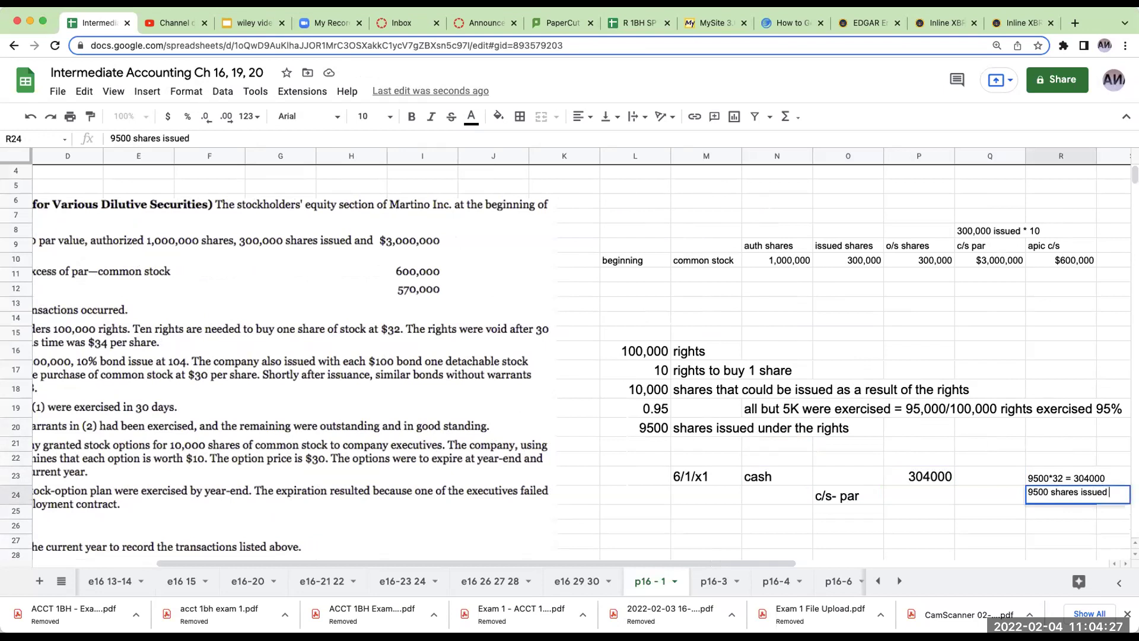
type(" * $10 par")
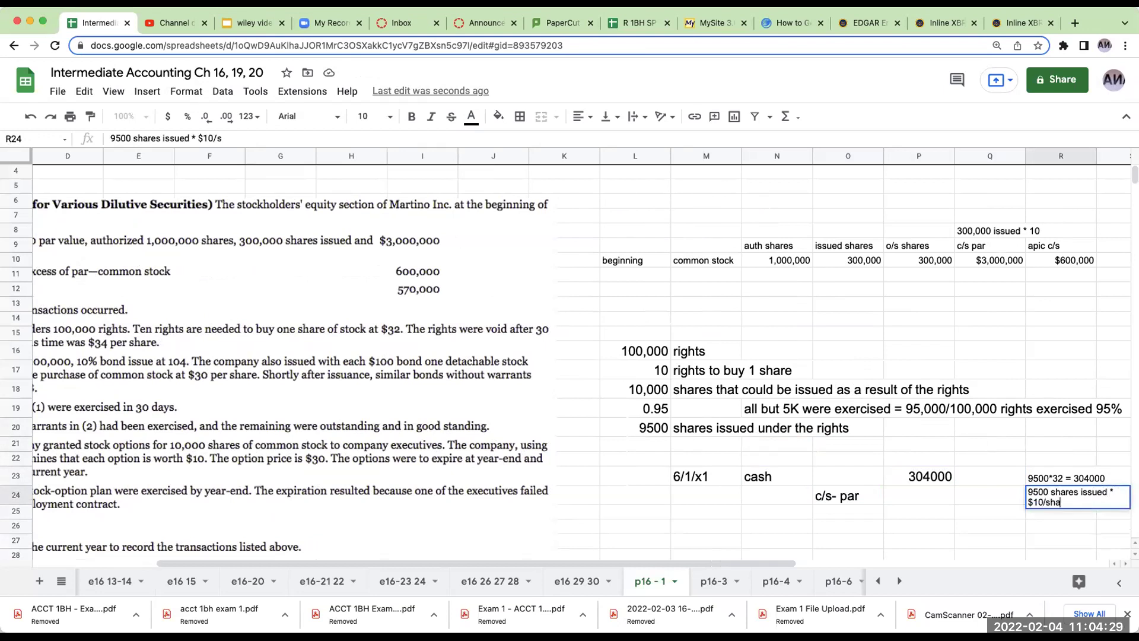
key("shift+Tab")
type("=9500*10")
key("Return")
key("Up")
Set the font size of the journal entry area M22:W29 to 14
left_click_drag(695, 457, 1092, 558)
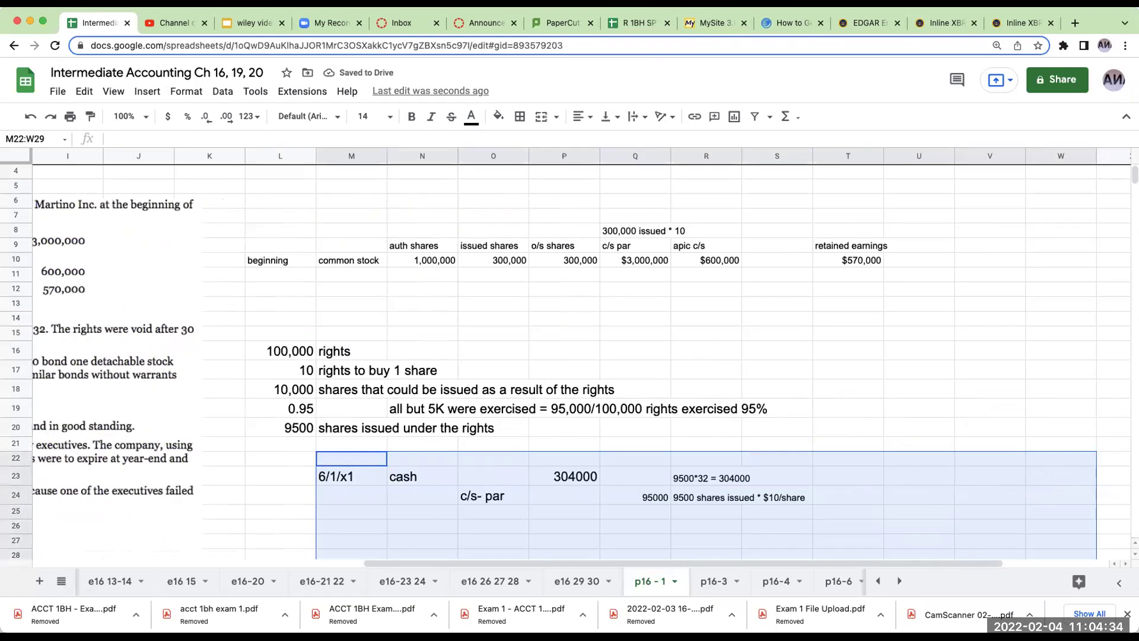
left_click(389, 117)
left_click(360, 298)
left_click(635, 458)
Add the credit account "apic - c/s" in O25 and select Q25 for its amount
left_click(632, 513)
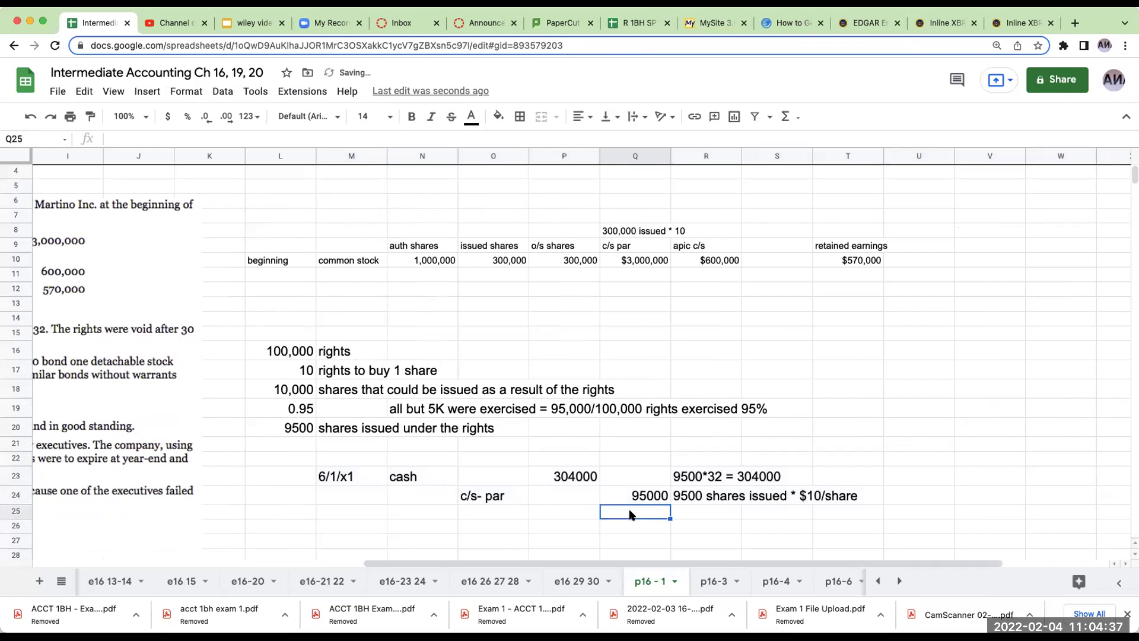
key("Left")
key("Left")
type("apic")
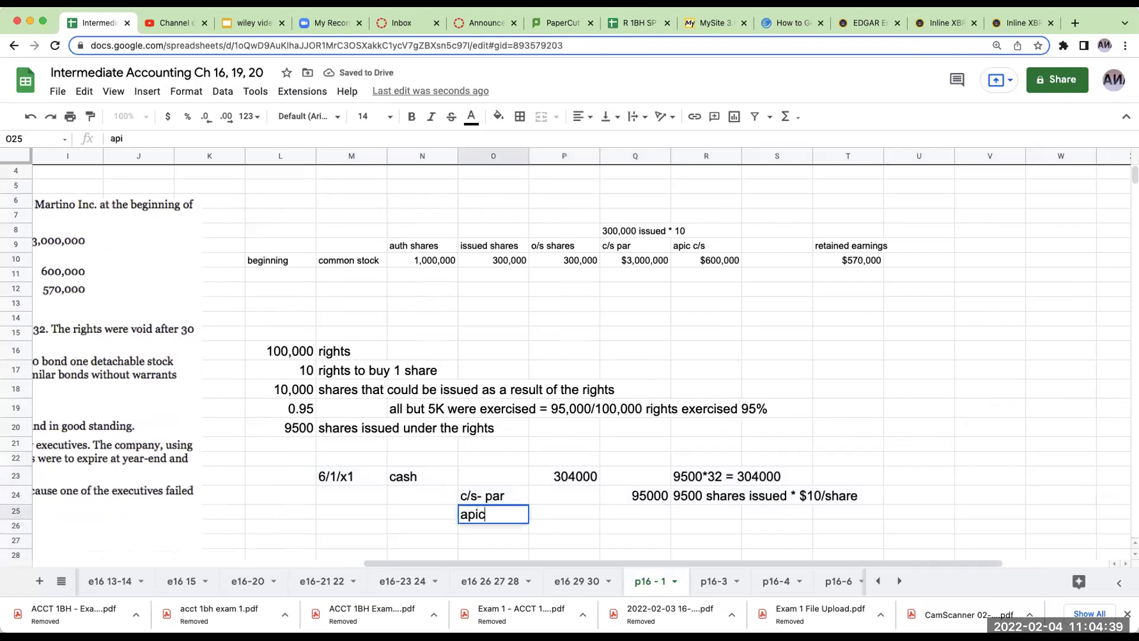
type(" - c/s")
key("Return")
left_click(635, 514)
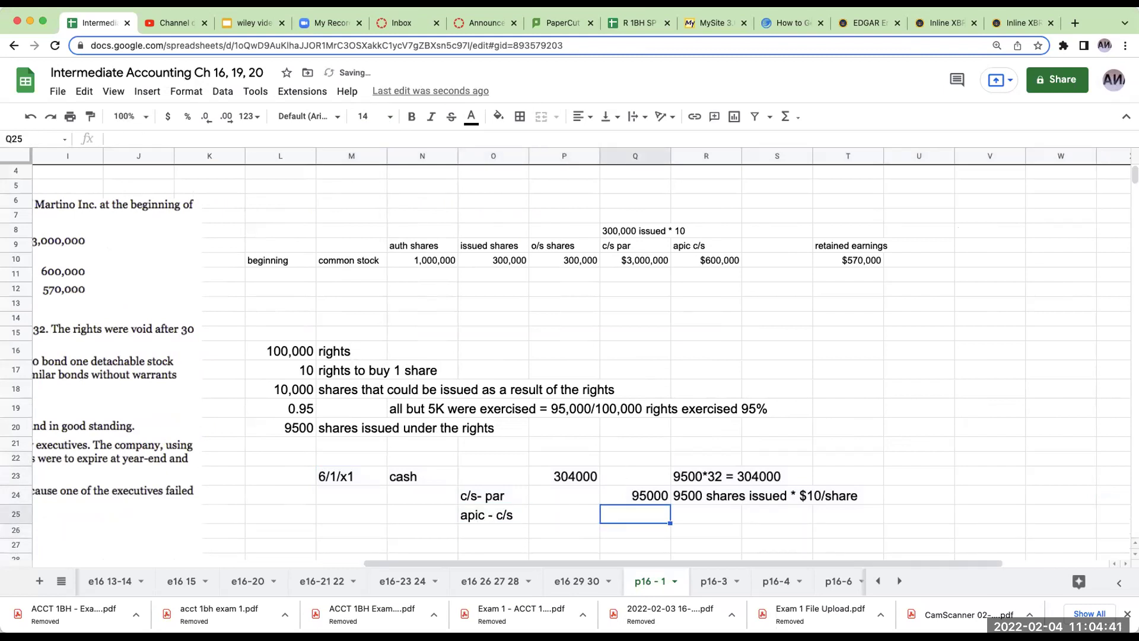
Compute the "apic - c/s" credit in Q25 as P23-Q24
type("+P23-")
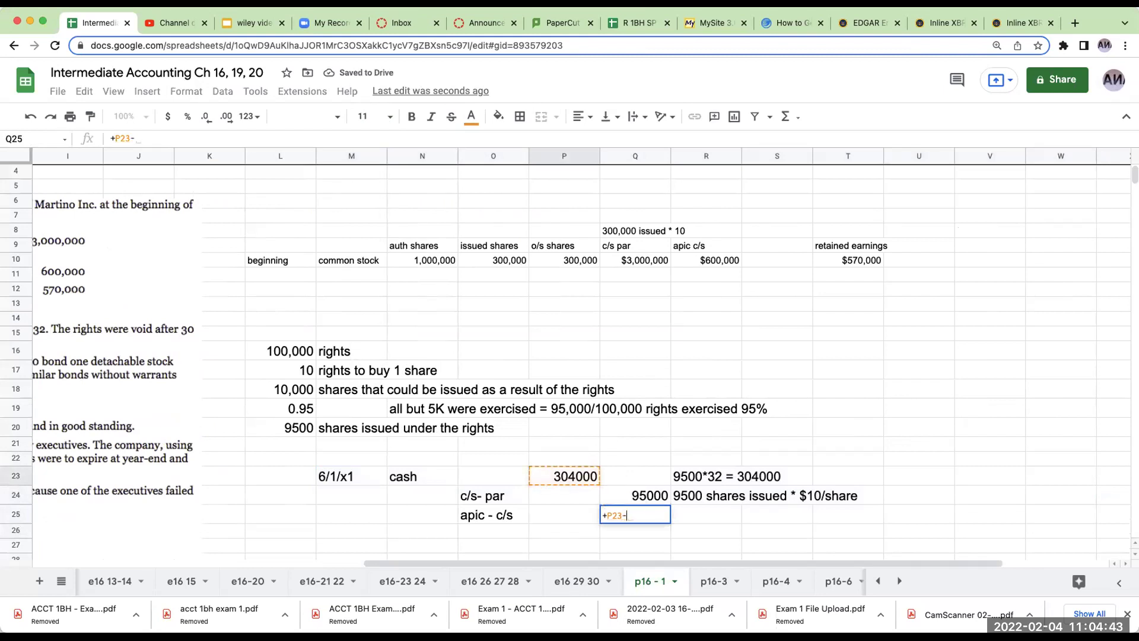
key("Return")
key("Return")
left_click(635, 496)
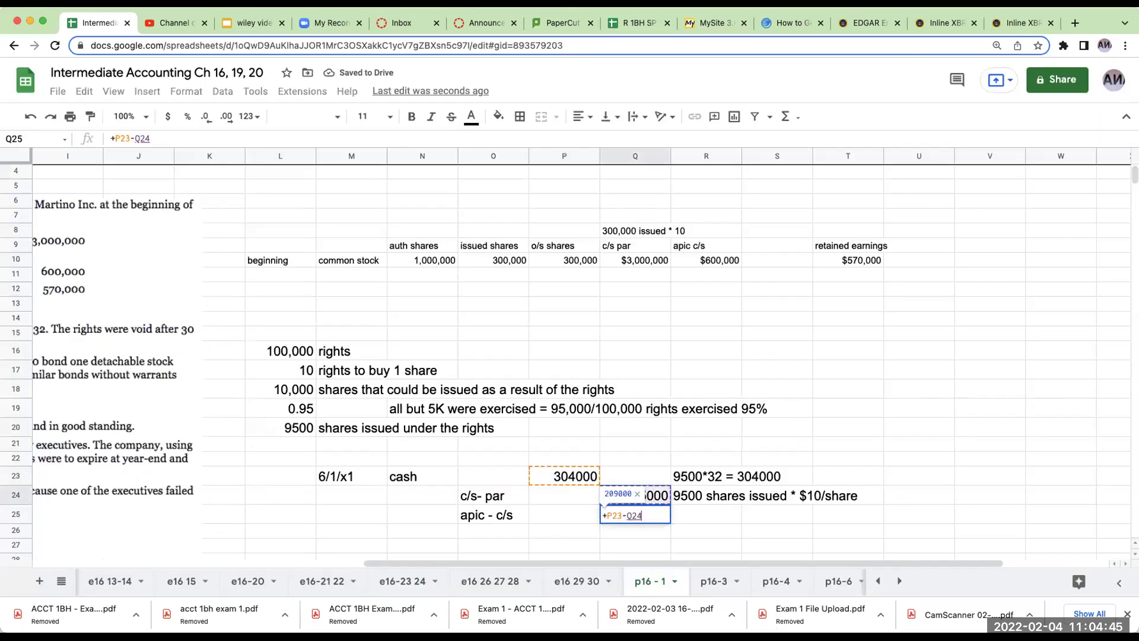
key("Return")
Format the journal entry amounts in P23:Q25 as currency with no decimal places
left_click(564, 514)
left_click(590, 482)
left_click_drag(591, 486, 640, 516)
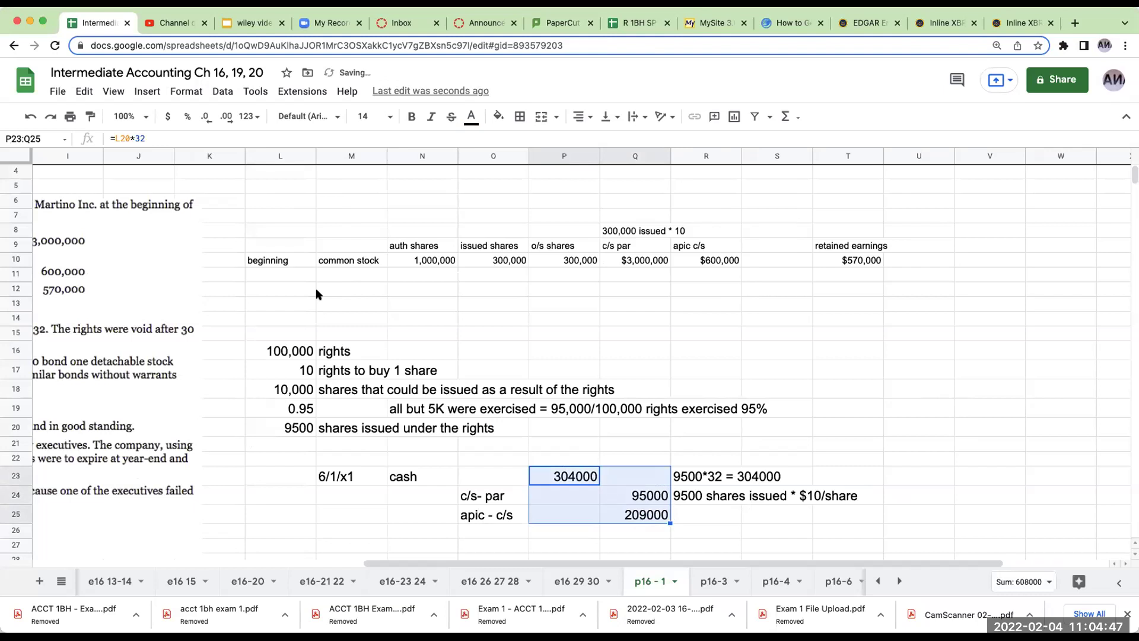
left_click(168, 116)
left_click(200, 122)
left_click(200, 122)
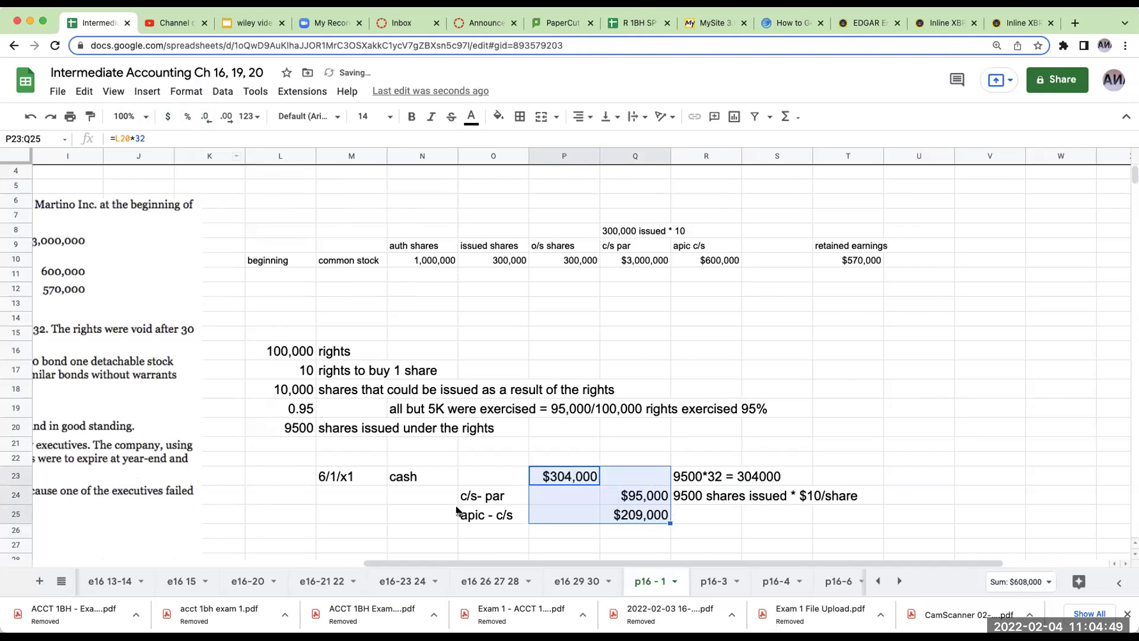
Enter the journal entry explanation "to record shares issued as a result of the rights" in N26
left_click(422, 530)
type("to re")
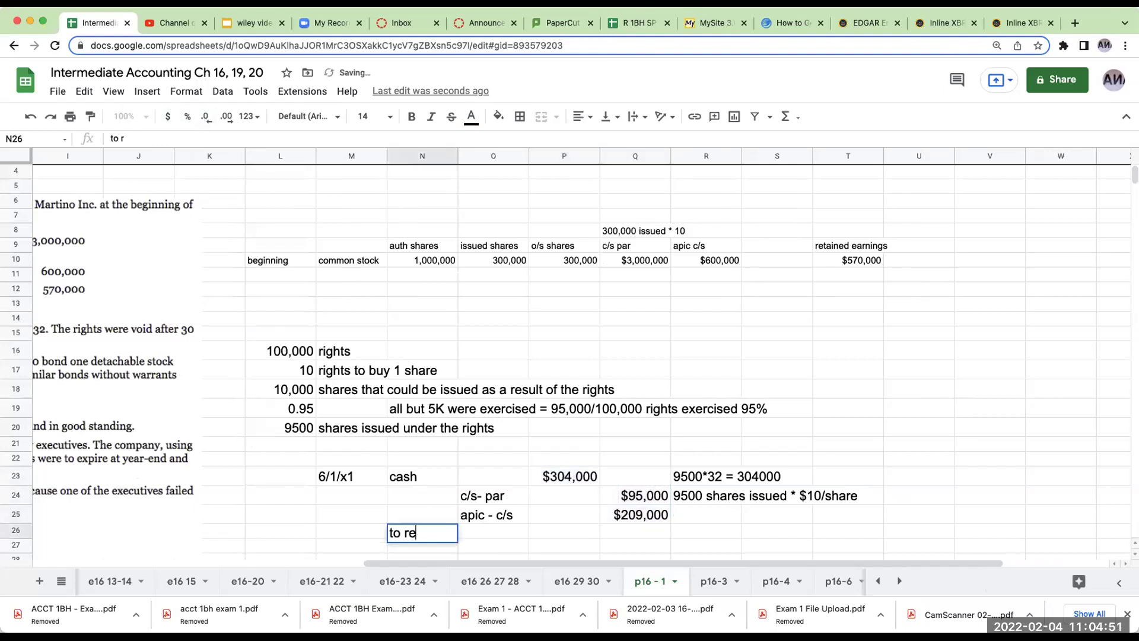
type("cord s")
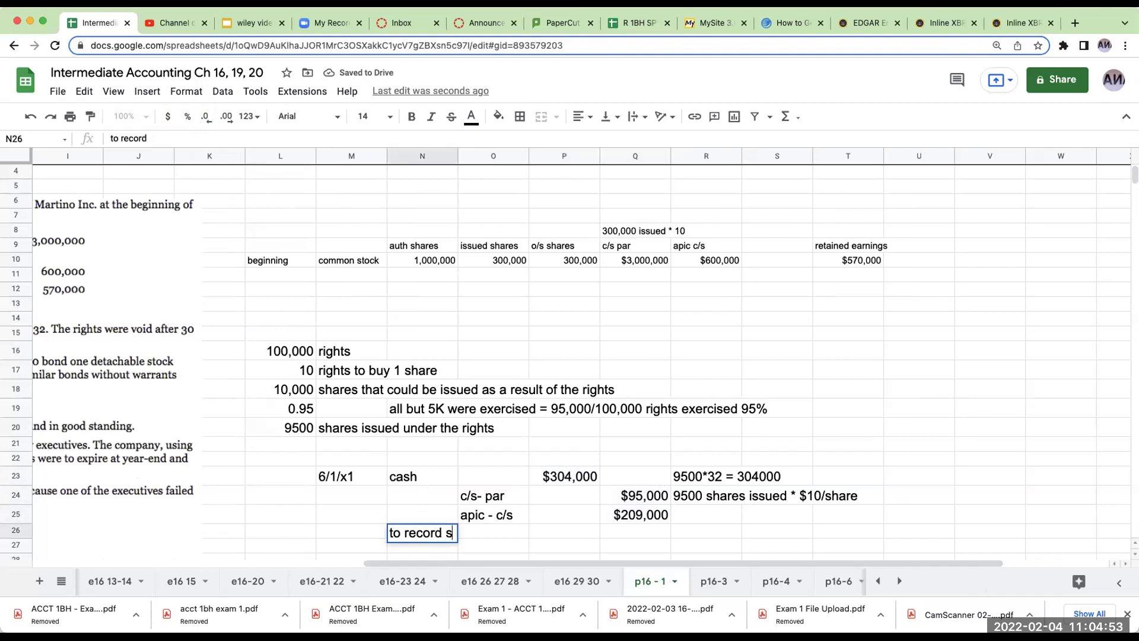
type("hares issued as a ")
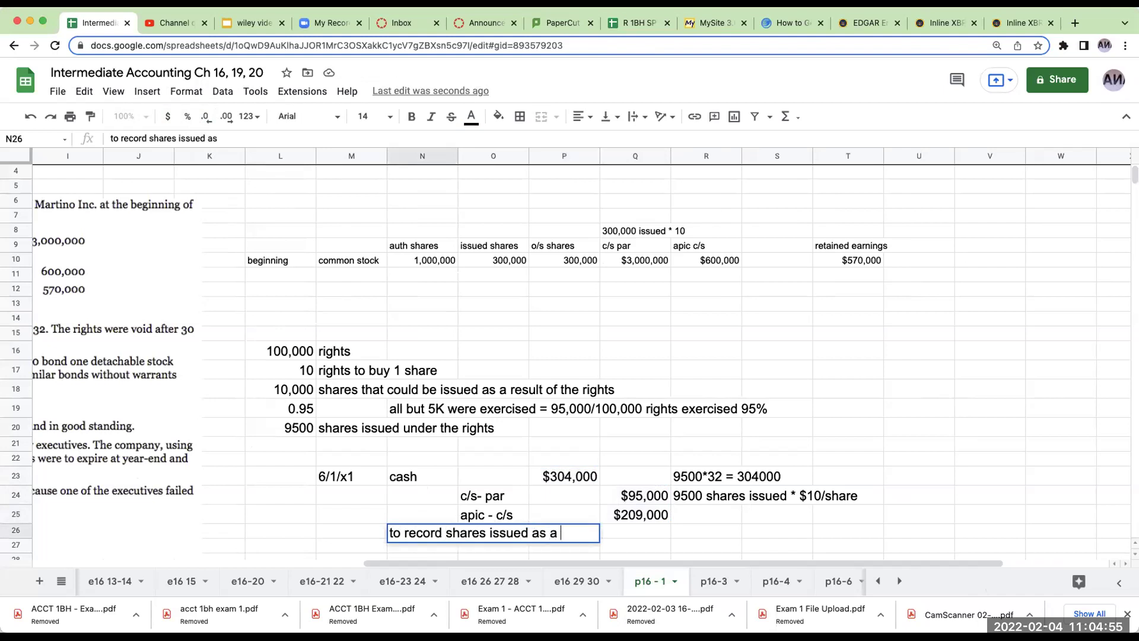
type("result of the st")
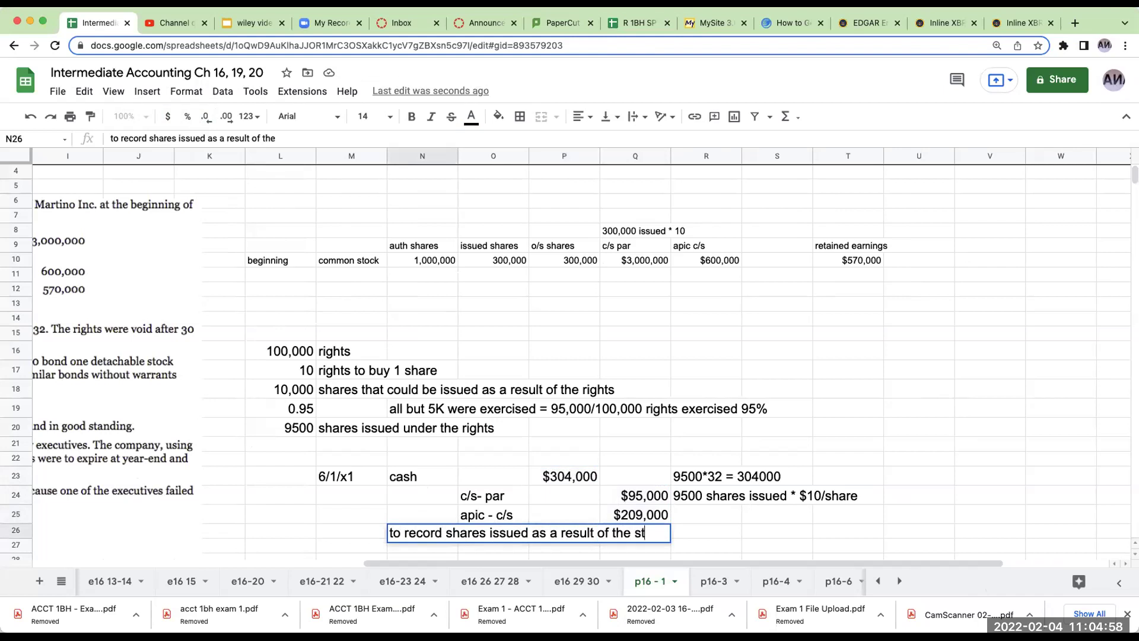
key("BackSpace")
type("rights")
key("Return")
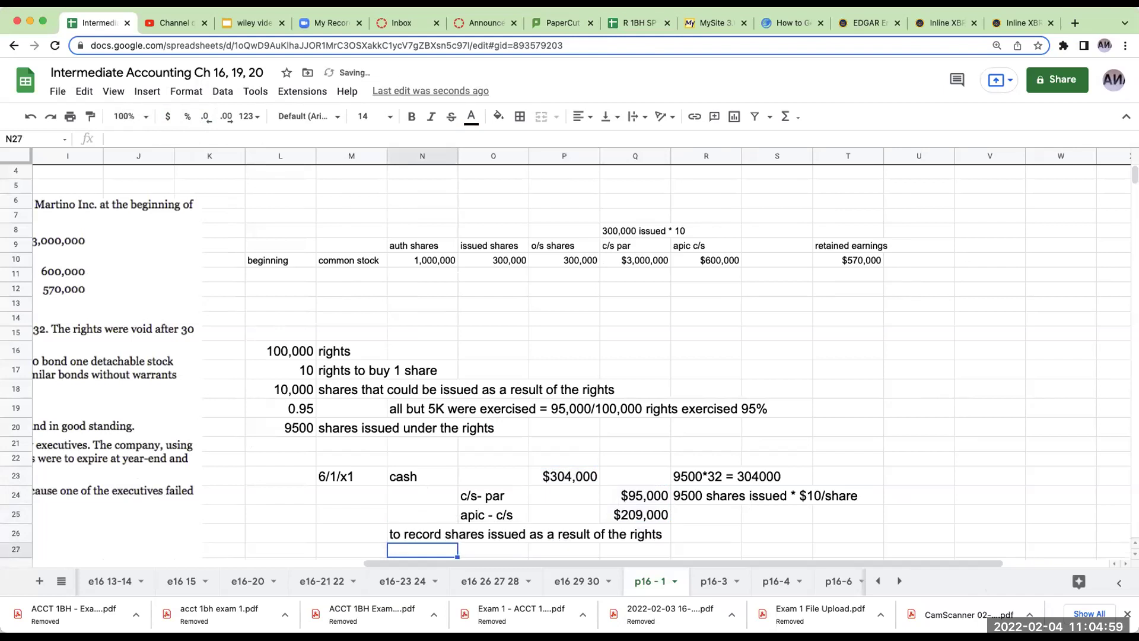
Add transaction 1 to the equity schedule, with the number 1 in K11 and "no entry" in L11
left_click(465, 482)
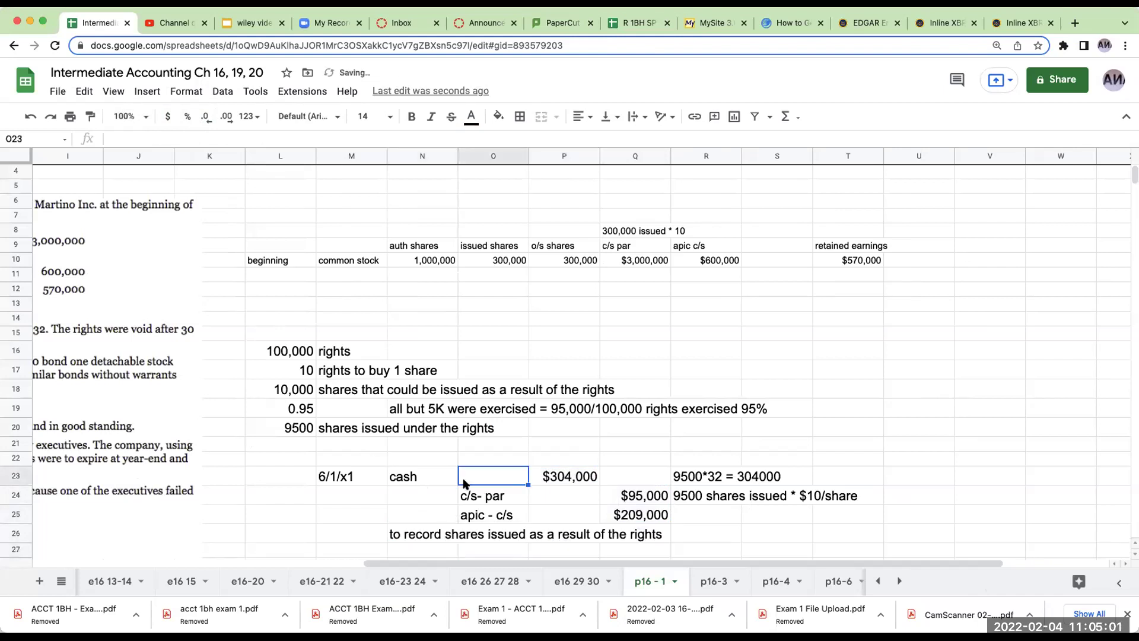
key("Left")
key("Left")
key("Left")
key("Left")
key("Left")
key("Left")
key("Left")
key("Left")
key("Left")
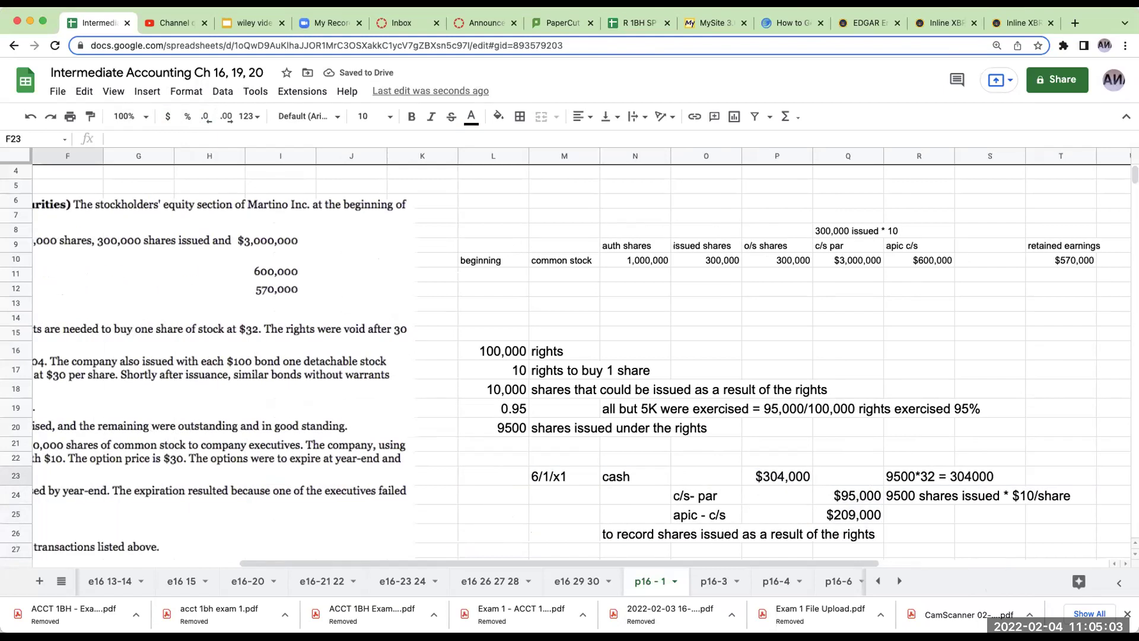
scroll(696, 241, "left", 3)
left_click(649, 289)
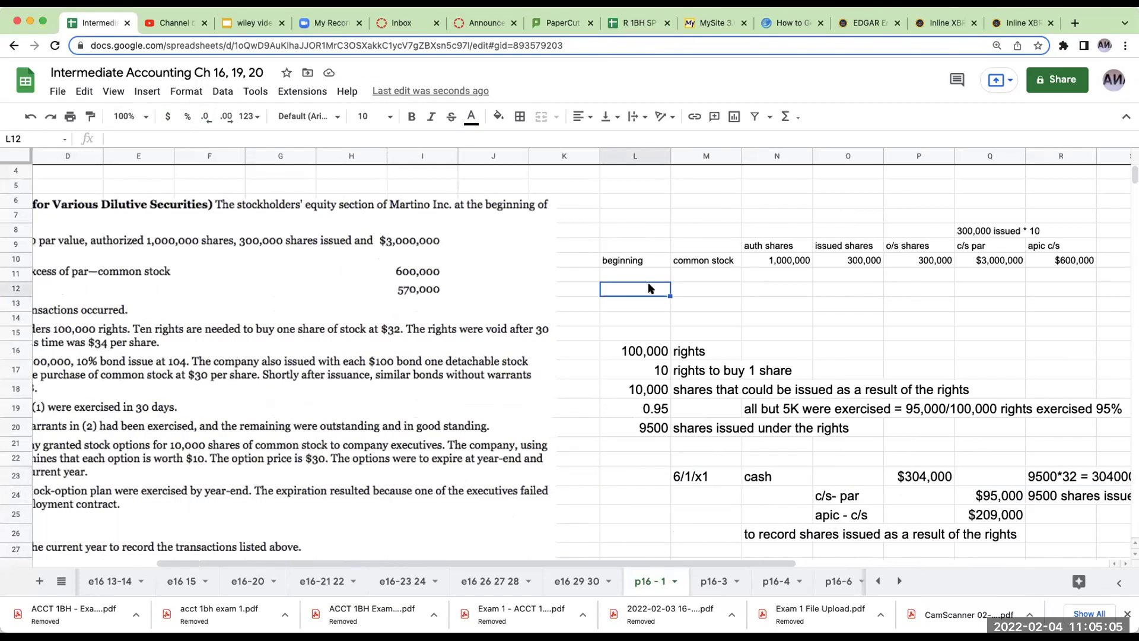
key("Up")
type("1")
key("Return")
key("Up")
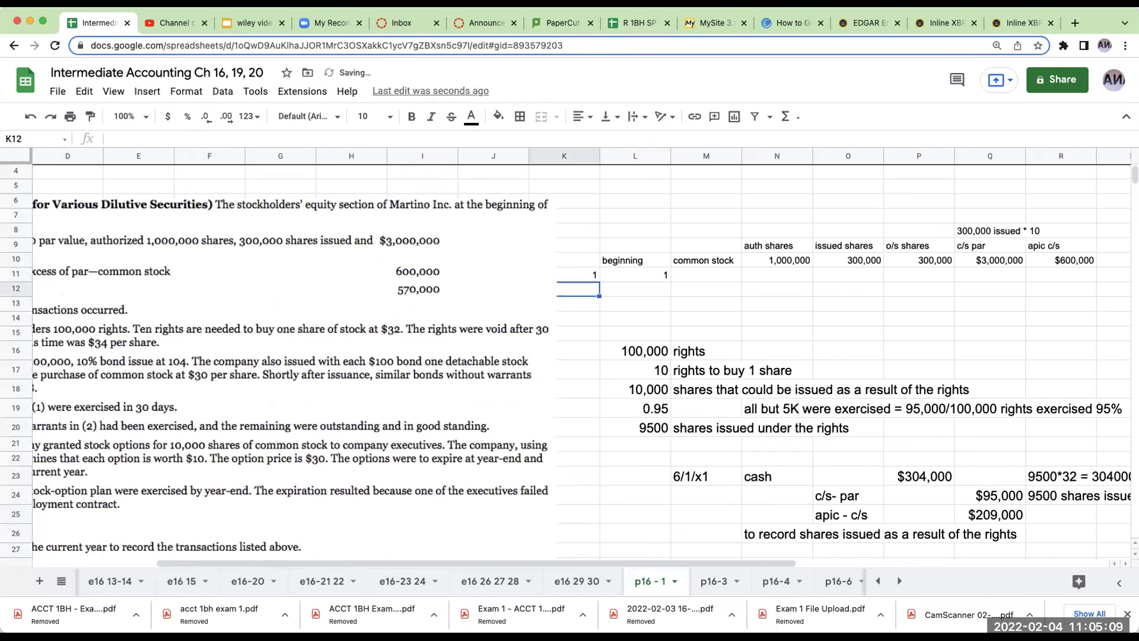
type("nd")
type(" entry")
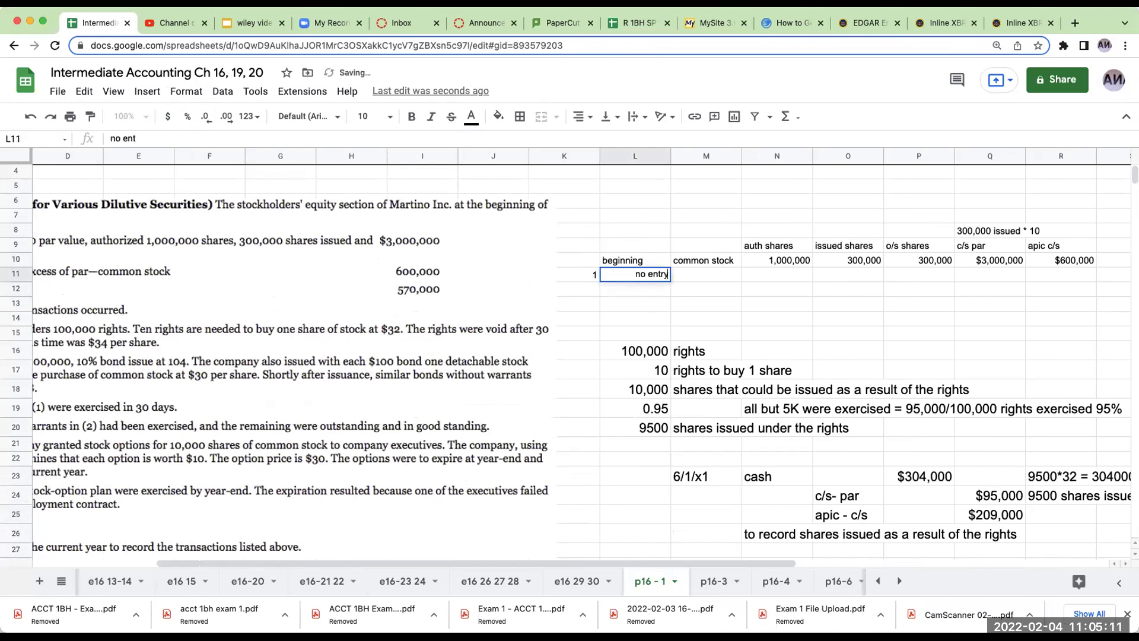
key("Return")
Number the following transactions 2 in K12 and 3 in K13, and label transaction 3 "stock rights" in L13
type("2")
key("Return")
type("3")
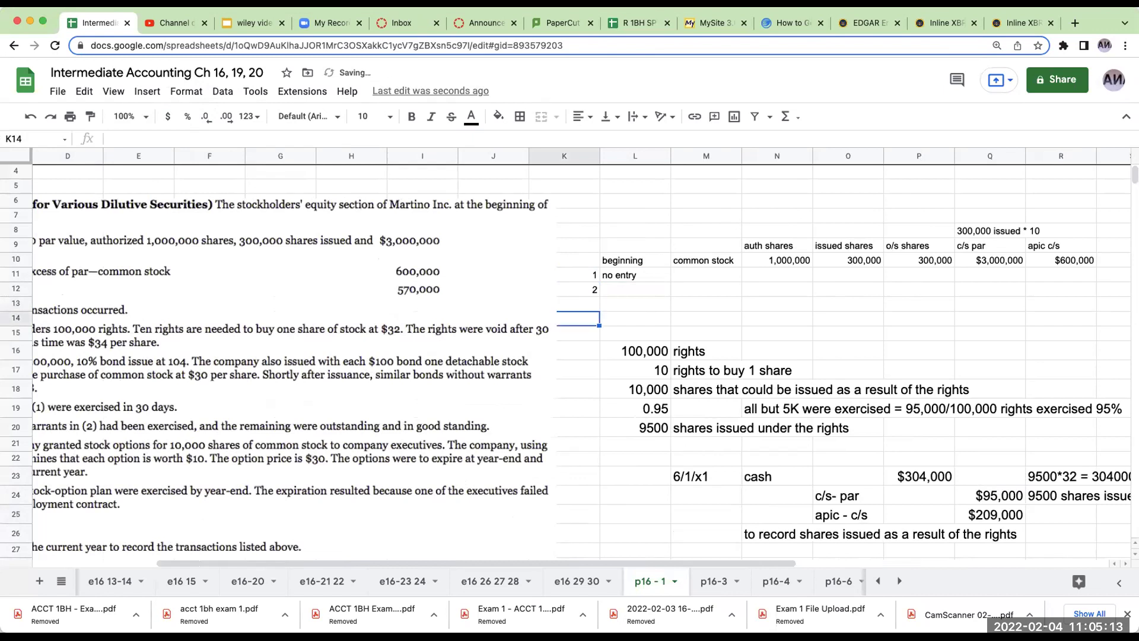
key("Tab")
type("sto")
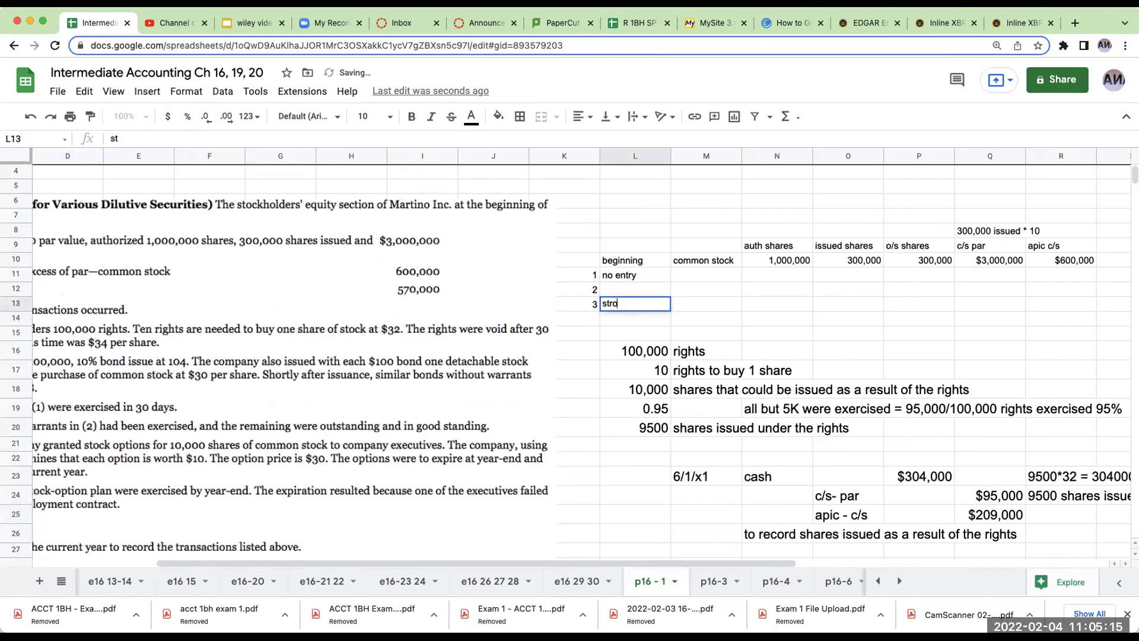
type("ck rights")
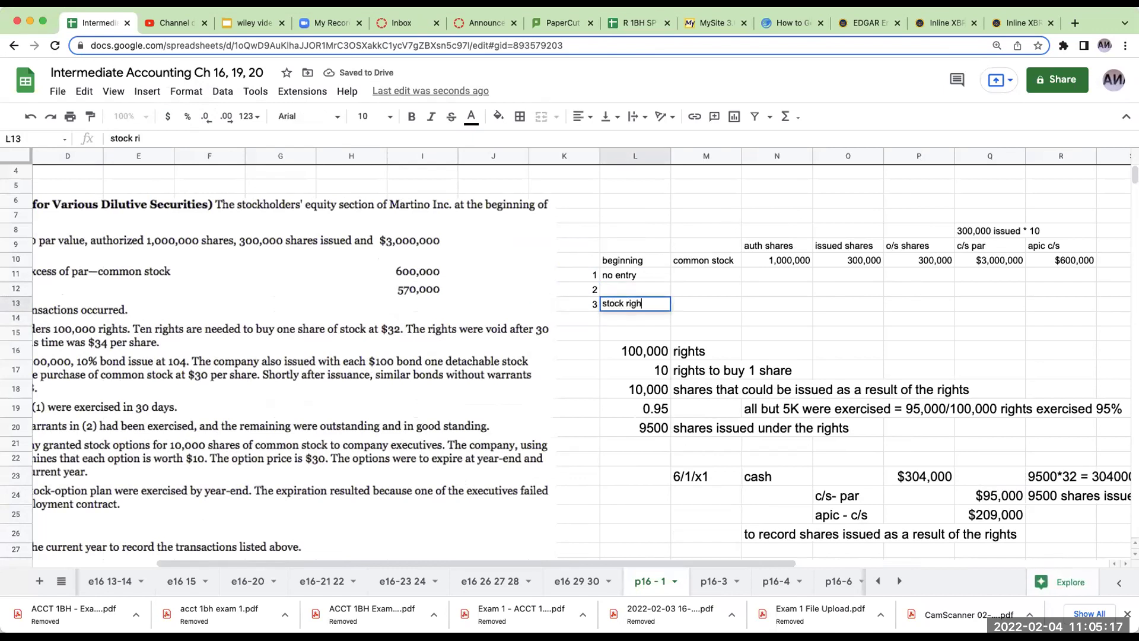
Carry the beginning authorized shares from N10 into the stock rights row in N13
key("Tab")
key("Tab")
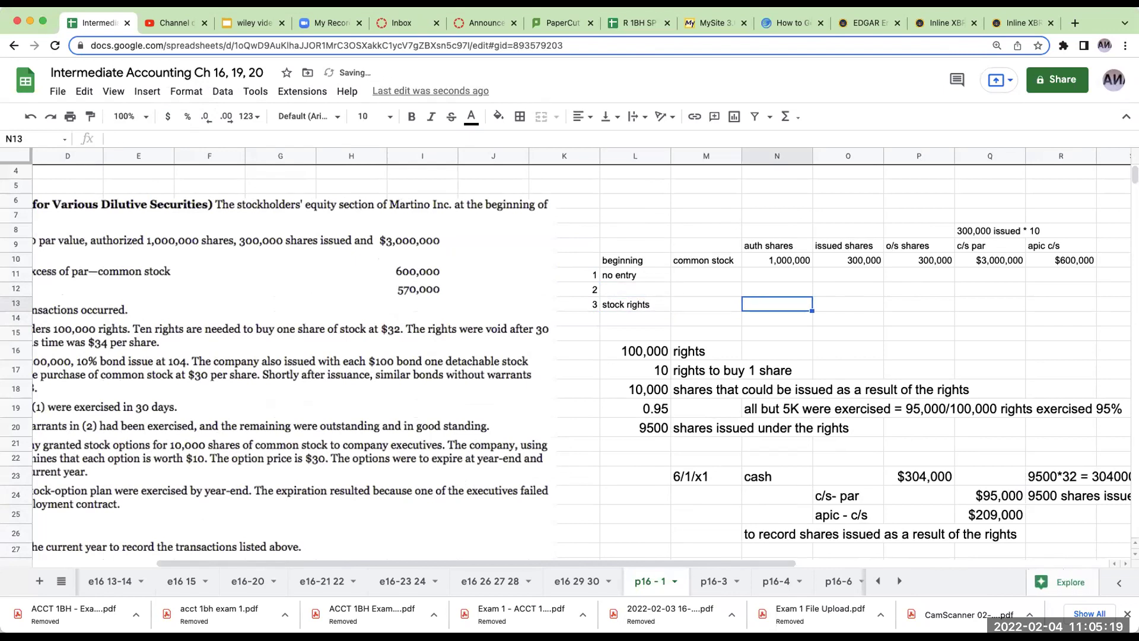
type("+")
key("Up")
key("Up")
key("BackSpace")
key("Up")
key("Up")
key("Up")
key("Return")
key("Right")
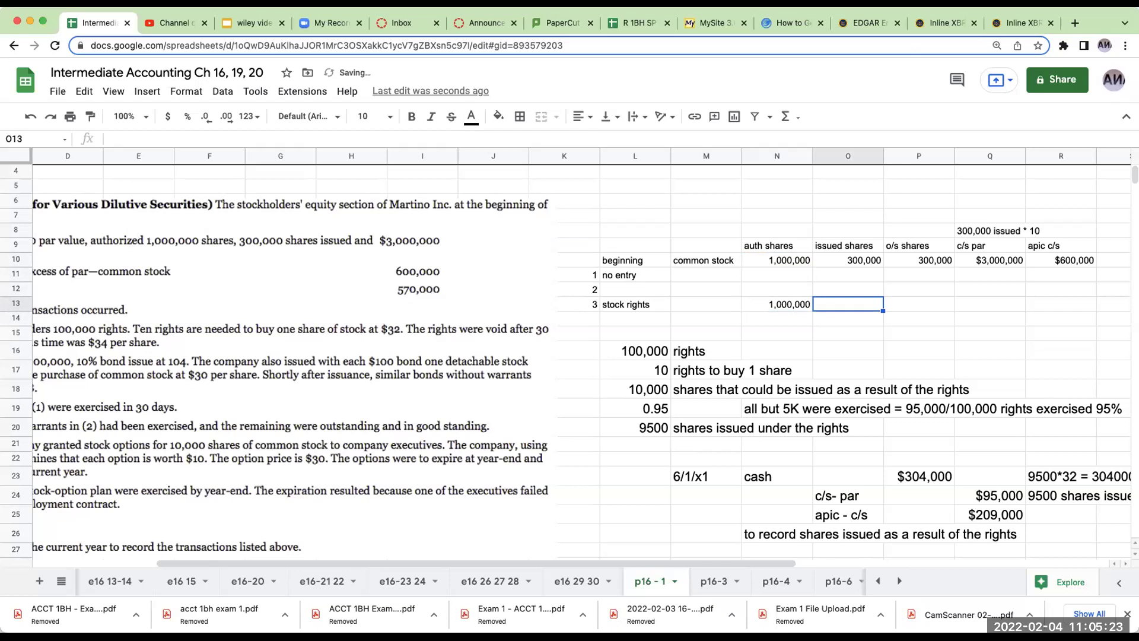
Clear the 2 in K12 and move the stock rights row K13:N13 up to row 12
key("Left")
key("Left")
key("Left")
key("Left")
key("Up")
key("Up")
key("Return")
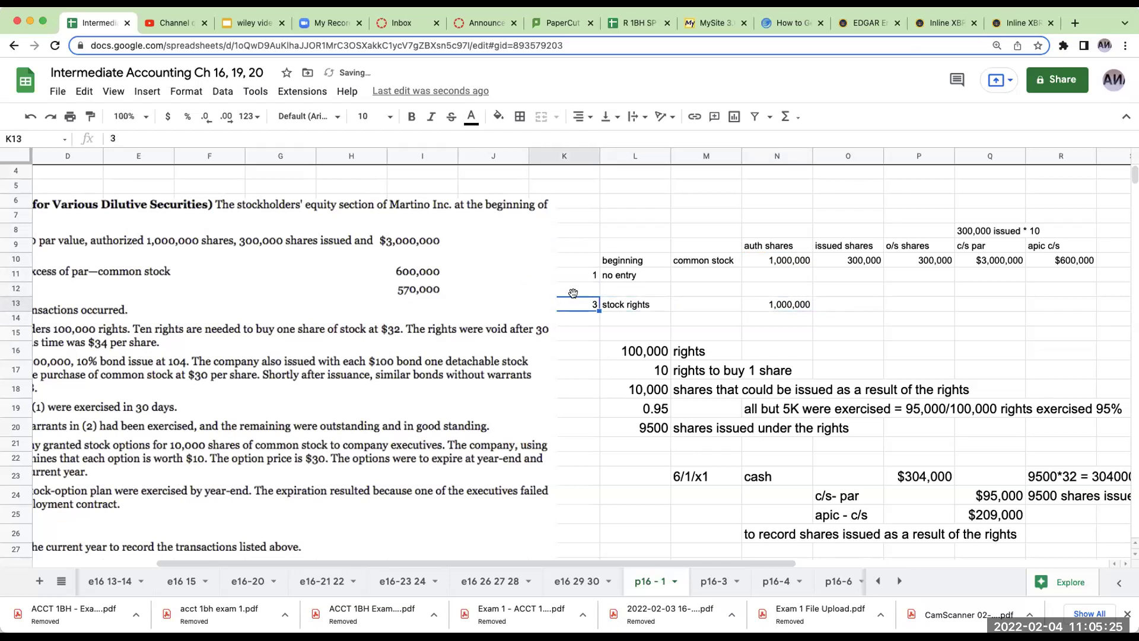
left_click_drag(592, 306, 792, 306)
key("ctrl+c")
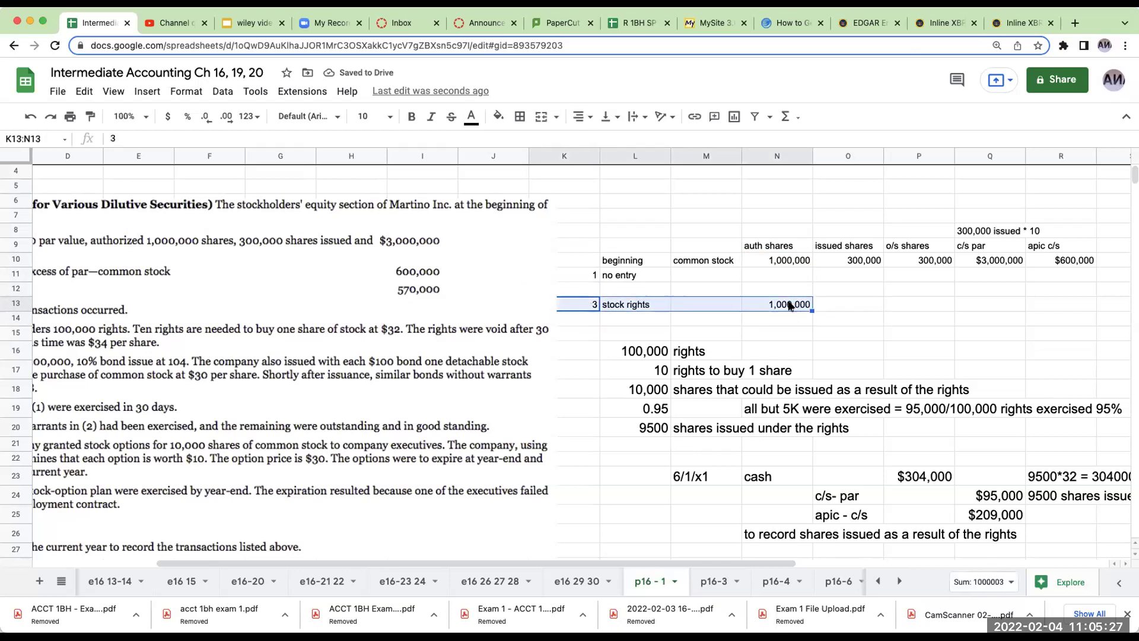
left_click(589, 290)
key("ctrl+v")
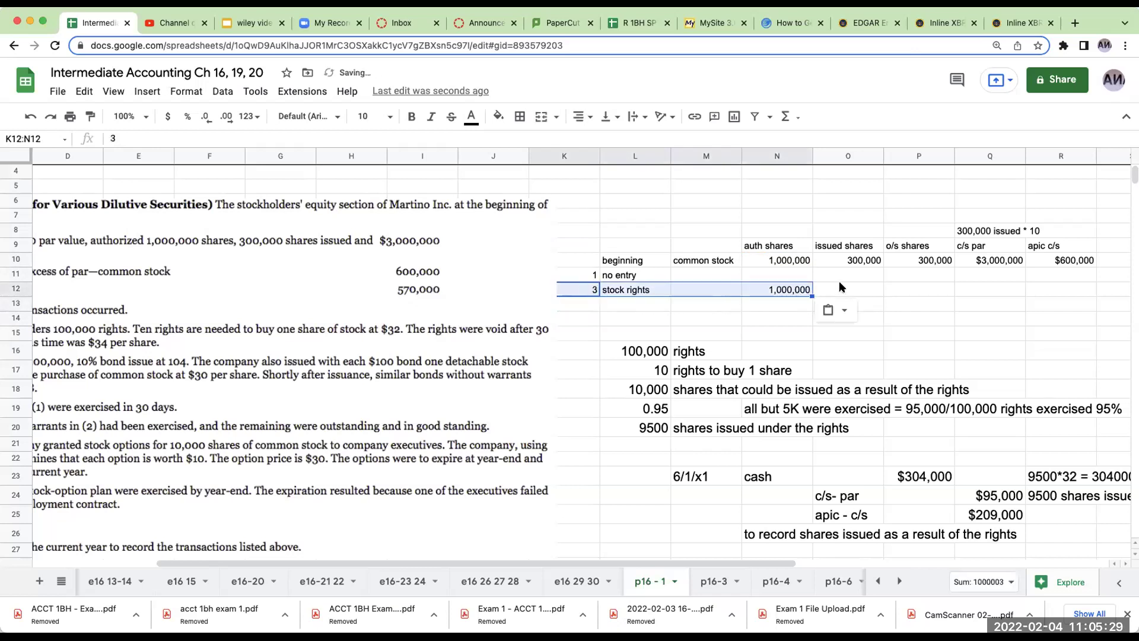
Enter 9500 issued shares in O12 for the stock rights and clear the authorized shares in N12
left_click(843, 289)
type("9500")
key("Return")
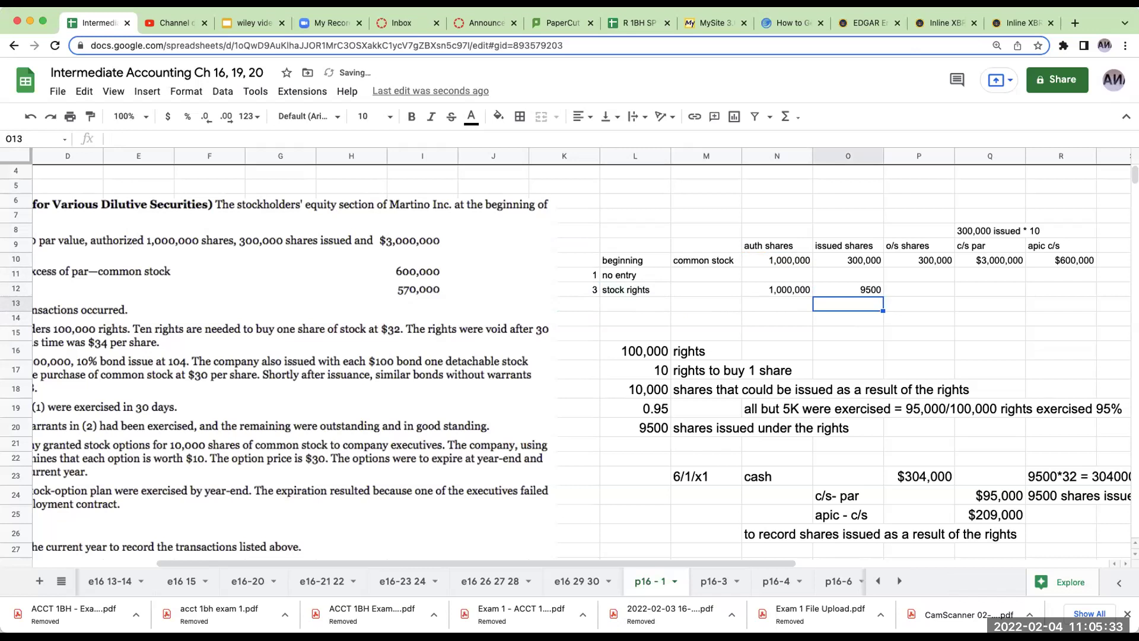
left_click(919, 289)
left_click(777, 290)
key("Delete")
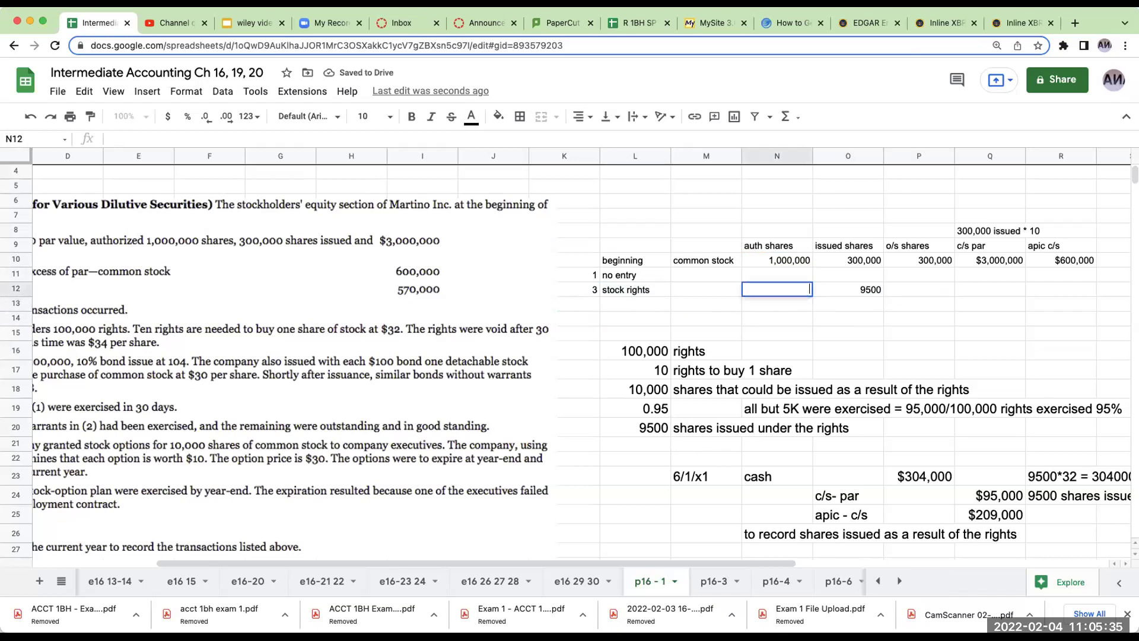
Enter 9500 outstanding shares in P12 and 95000 of common stock par in Q12 for the stock rights
left_click(919, 290)
type("9500")
key("Return")
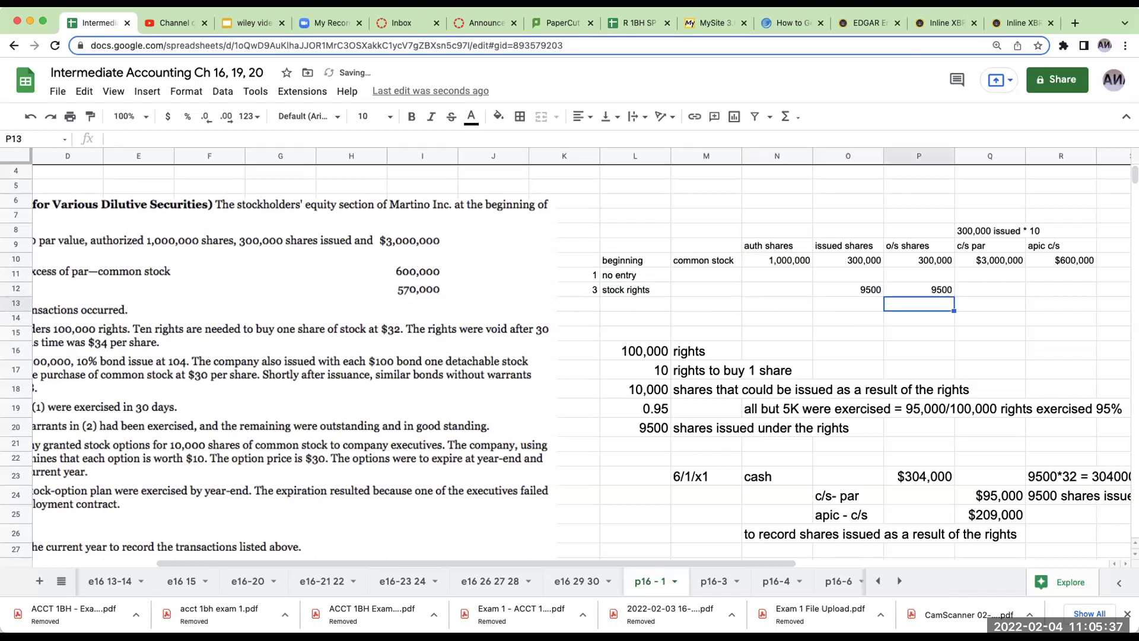
key("Up")
key("Right")
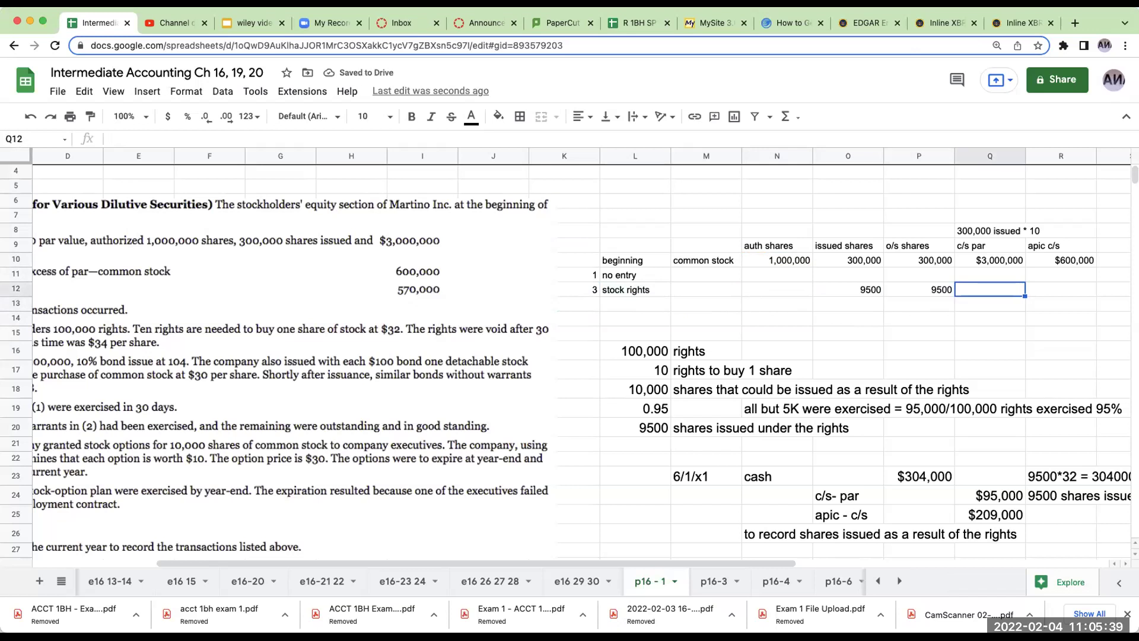
type("95000")
key("Return")
Enter 209000 of apic in R12 and 0 for retained earnings in T12 on the stock rights row
key("Left")
key("Right")
key("Right")
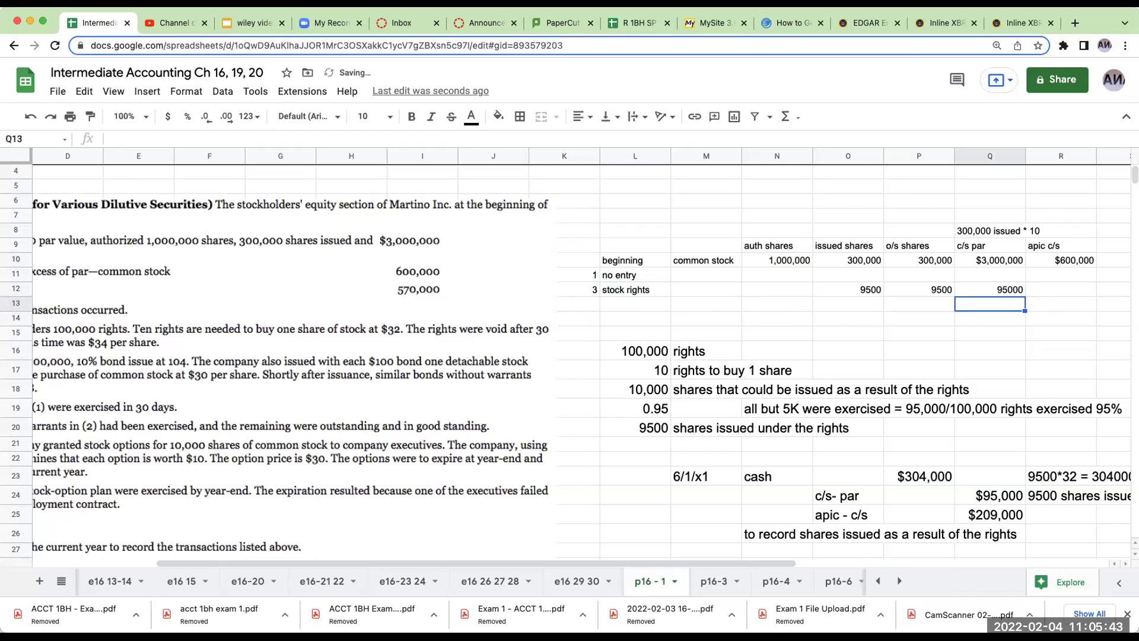
key("Up")
type("209000")
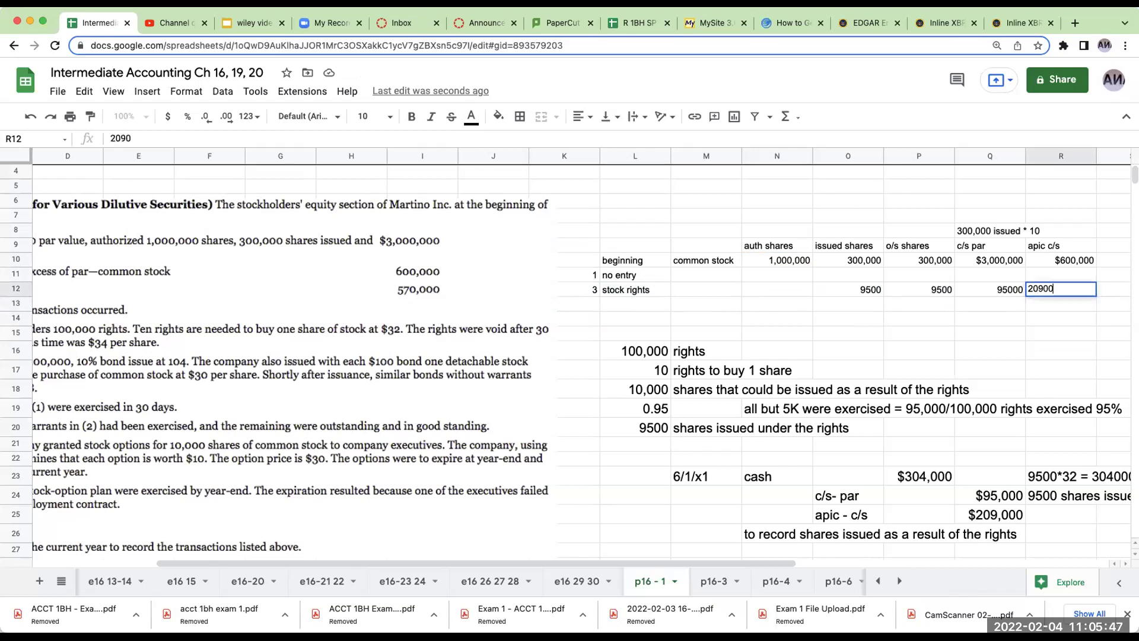
key("Right")
key("Right")
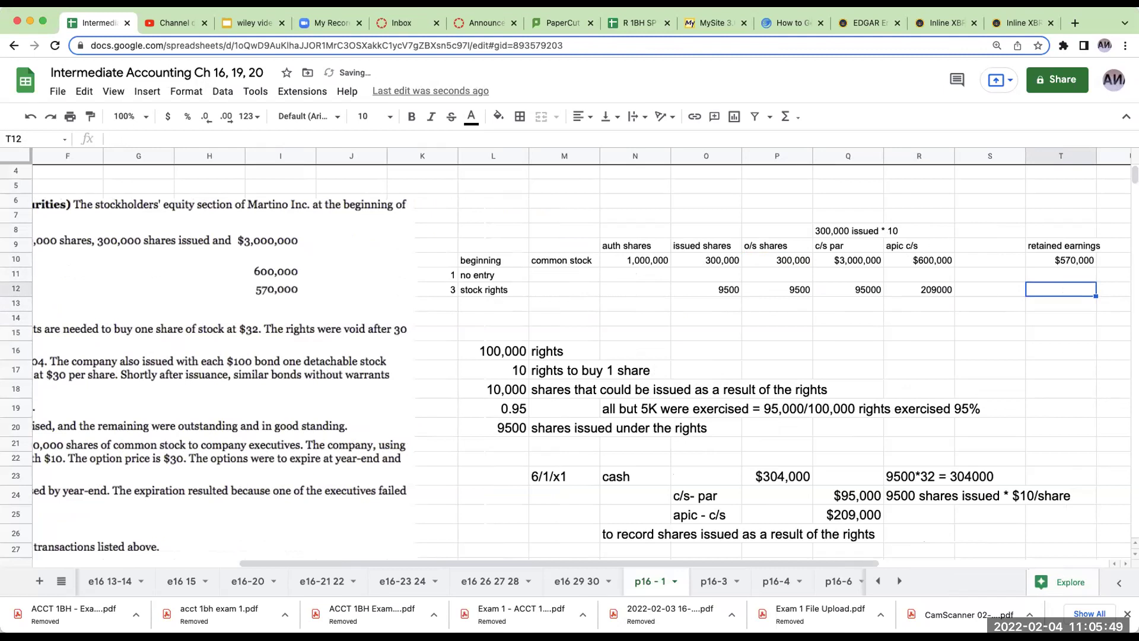
type("0")
key("Return")
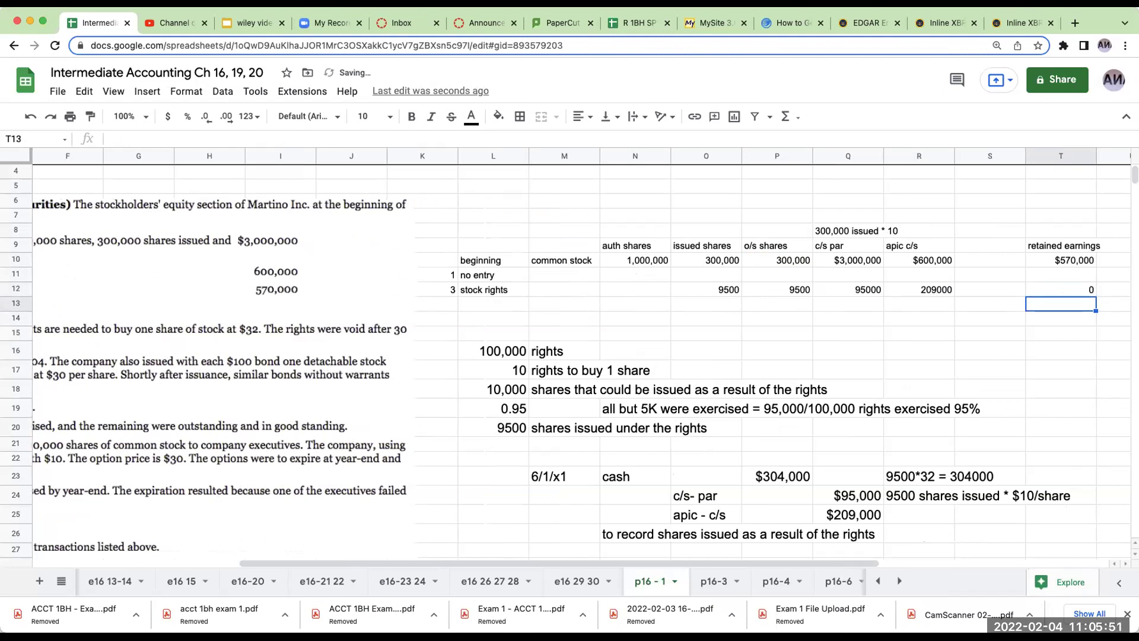
Set the font size of the equity schedule K9:T15 to 14
key("Left")
key("Left")
key("Left")
key("Left")
left_click_drag(625, 261, 924, 333)
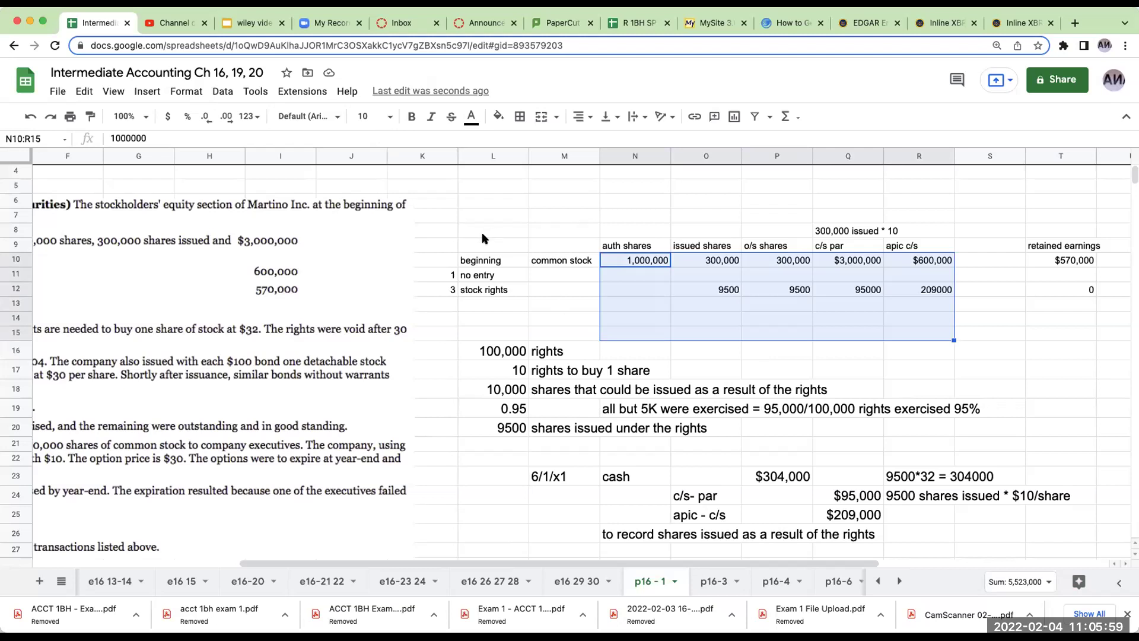
left_click_drag(445, 244, 1086, 333)
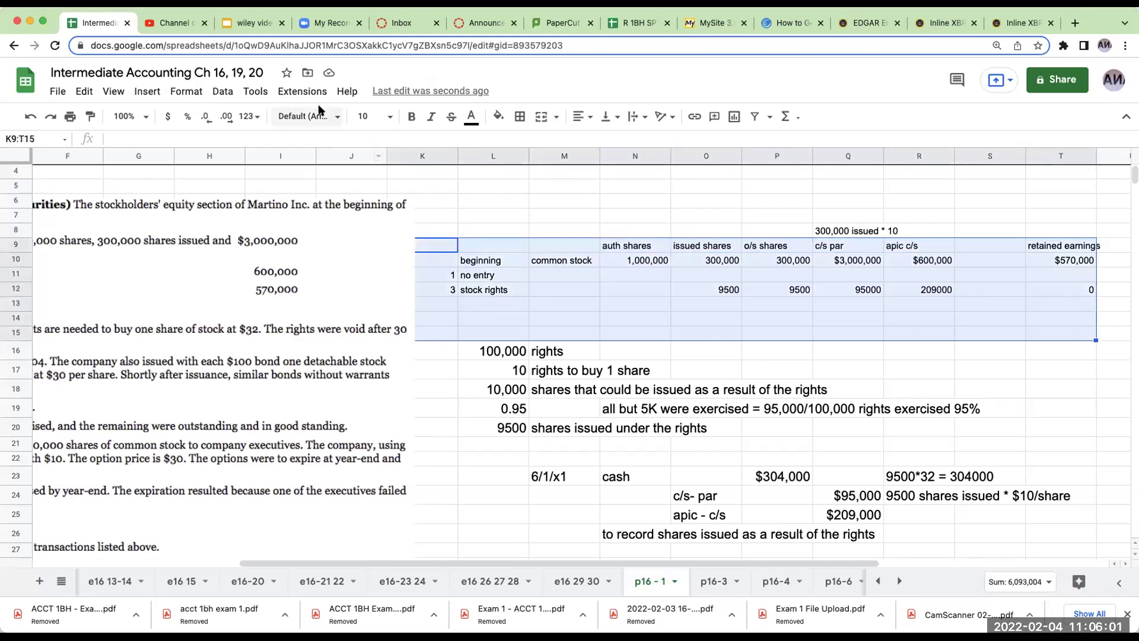
left_click(366, 116)
left_click(362, 298)
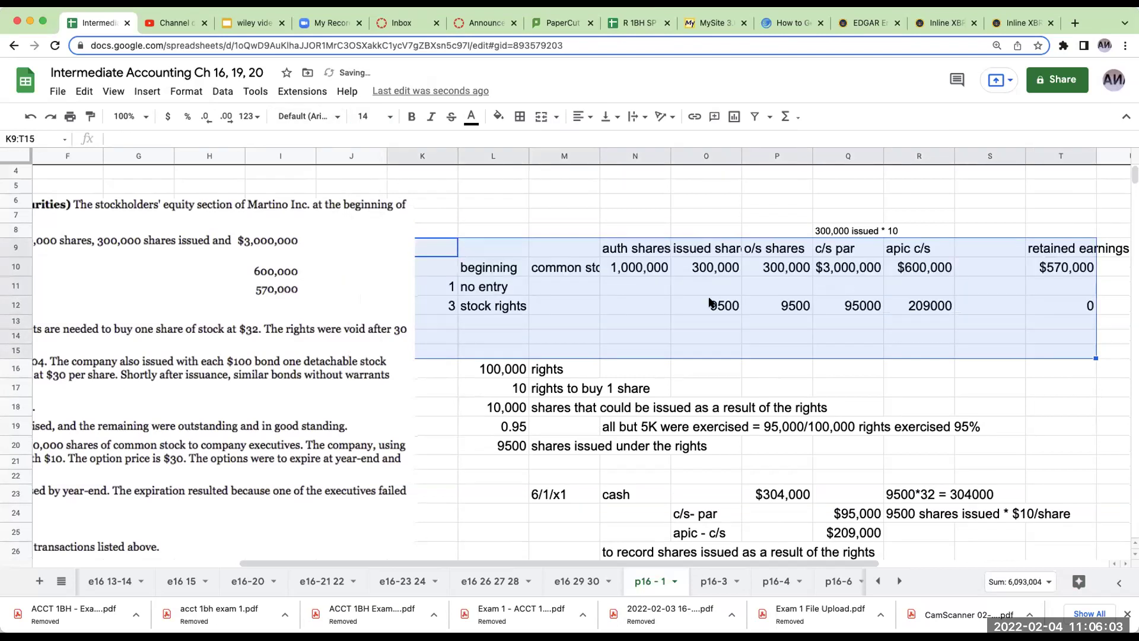
left_click(635, 337)
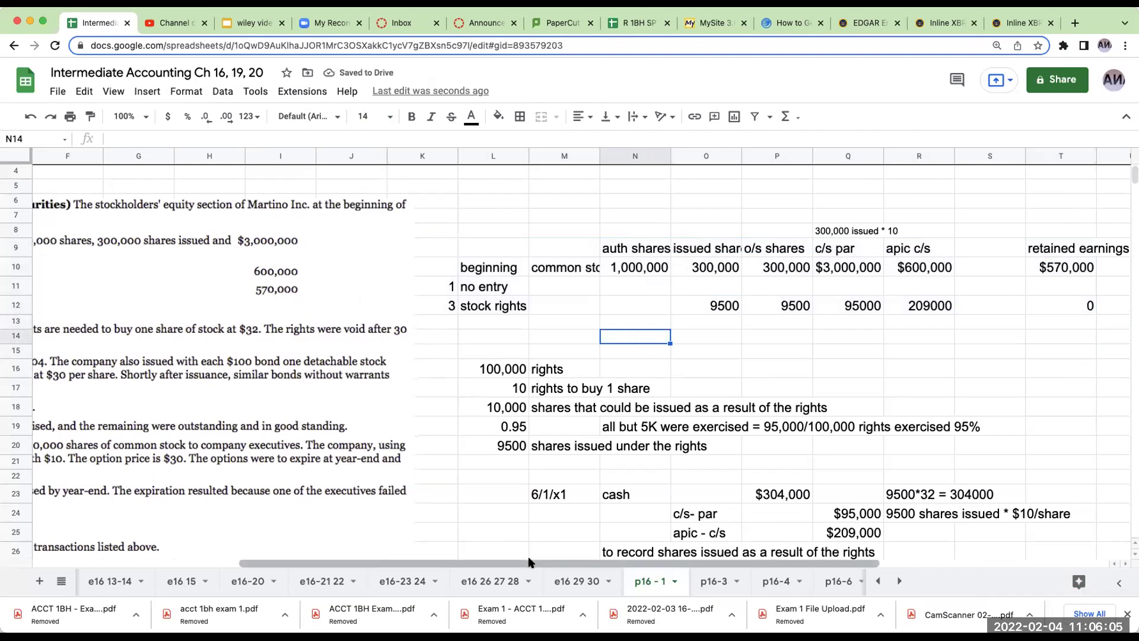
left_click_drag(530, 563, 154, 427)
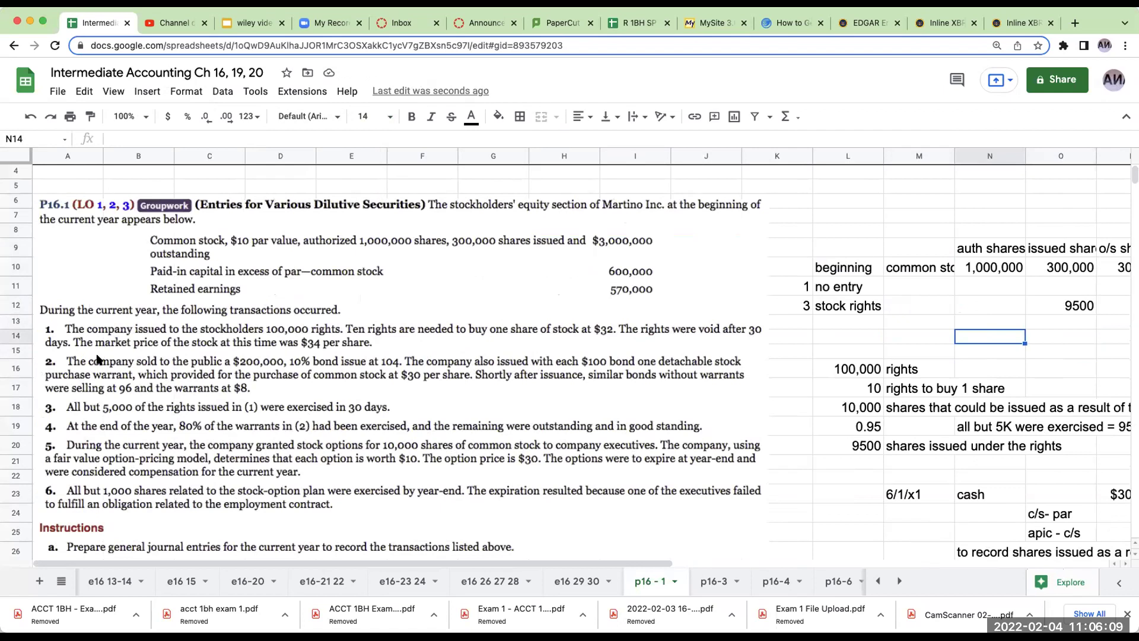
Enter cash in D30 and 20000 in E30 to start the bond issue entry below the problem text
scroll(95, 362, "down", 2)
scroll(100, 358, "down", 1)
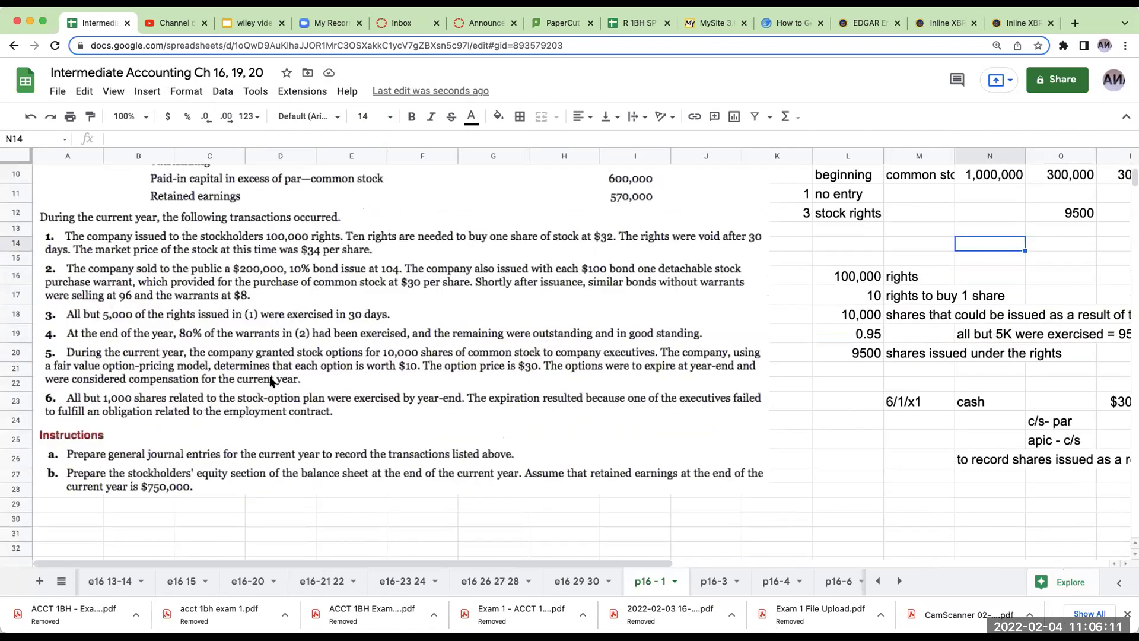
left_click(258, 519)
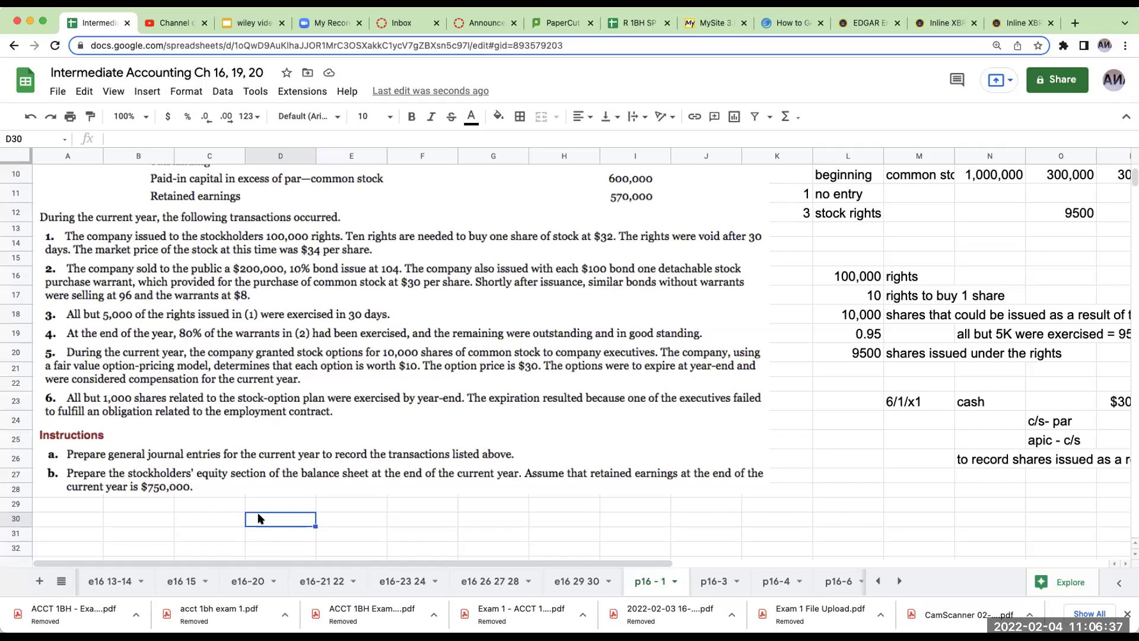
type("cash")
key("Return")
type("20000")
key("Return")
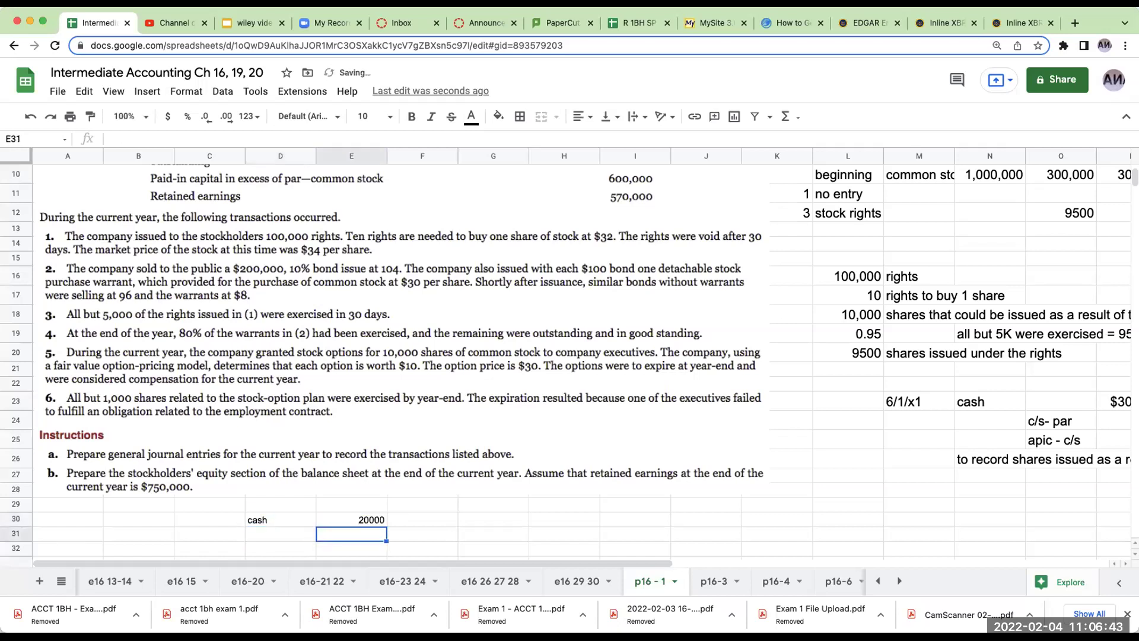
Enter the 1.04 issue price in E31 and multiply E30 by E31 in E32
type("1.04")
key("Return")
type("+E30*E31")
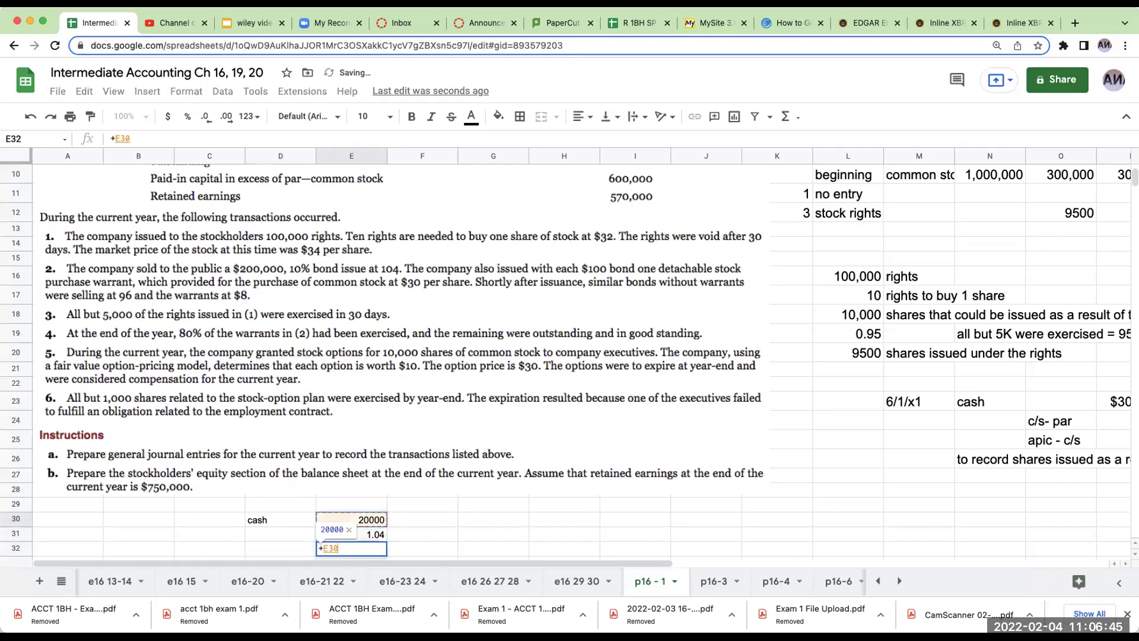
key("Return")
left_click(324, 528)
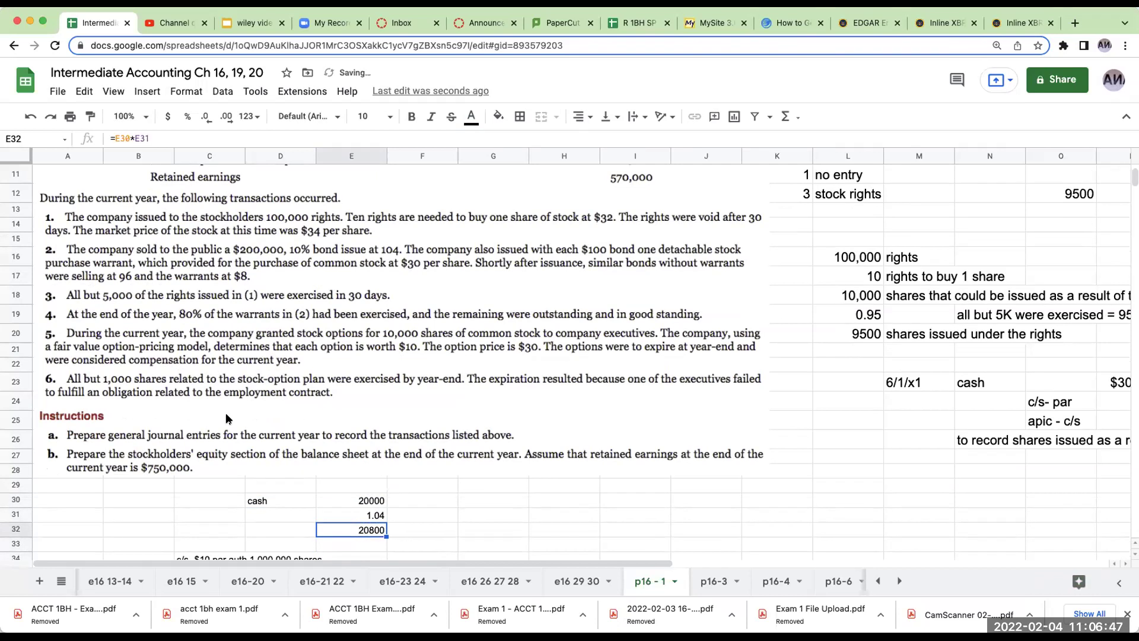
Clear the common stock par and authorized shares text from C34
scroll(226, 412, "down", 2)
left_click(181, 507)
key("Delete")
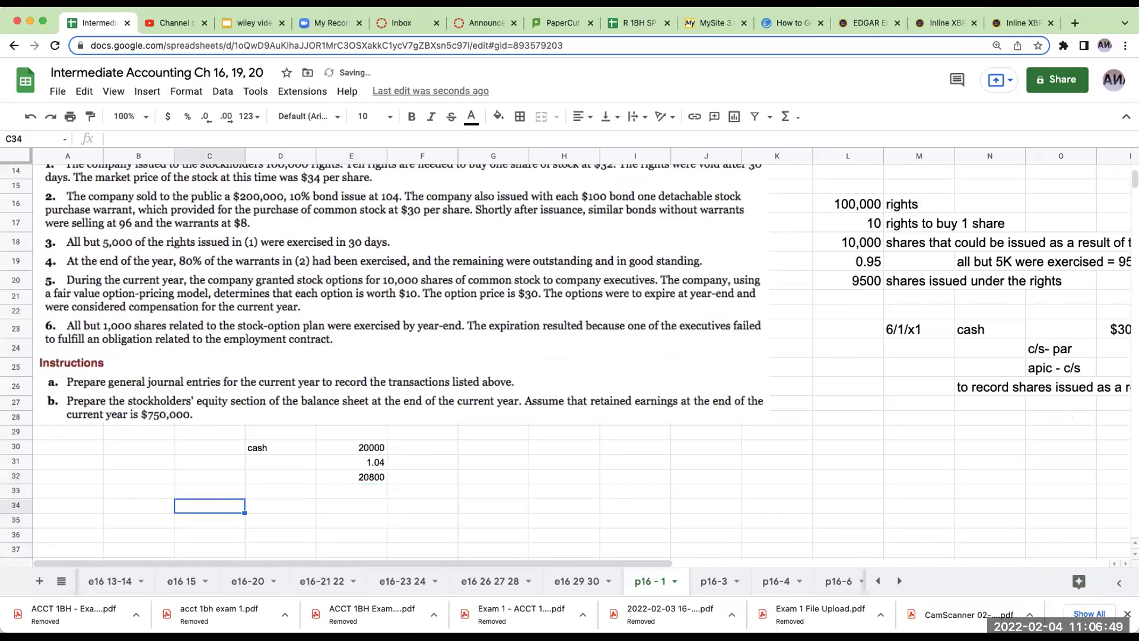
Format the bond amount in E30 as whole-dollar currency and change it to 200000
left_click(362, 448)
left_click(168, 116)
left_click(207, 117)
left_click(207, 116)
left_click(240, 481)
left_click(374, 450)
type("200000")
key("Return")
left_click(384, 446)
Set the font size of the working area A29:L38 to 14
left_click_drag(98, 438, 866, 562)
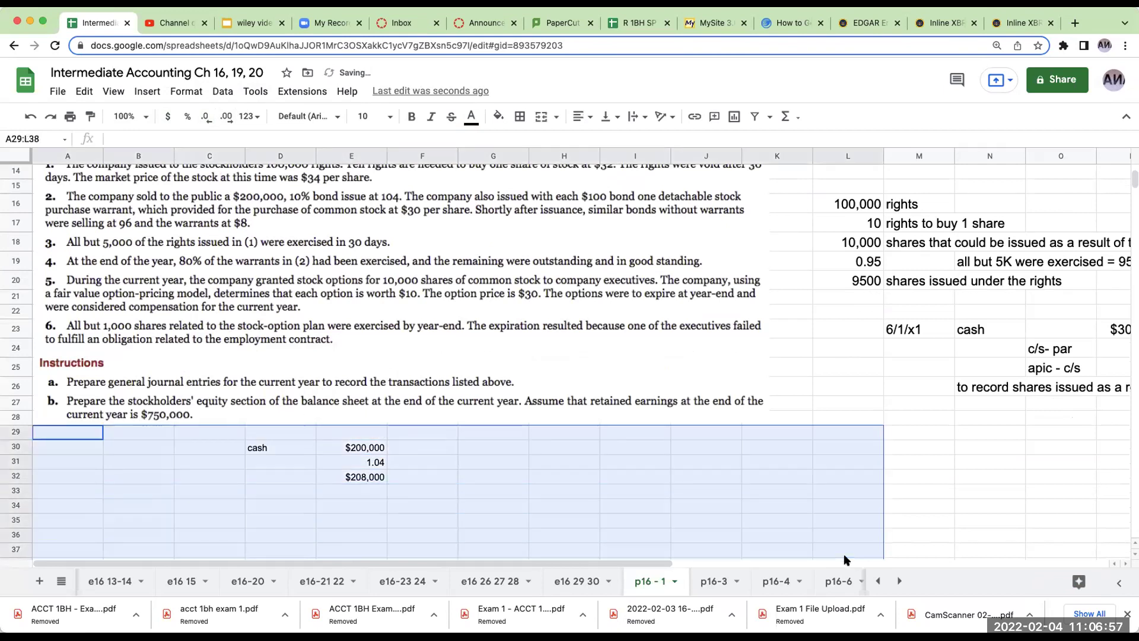
left_click(381, 116)
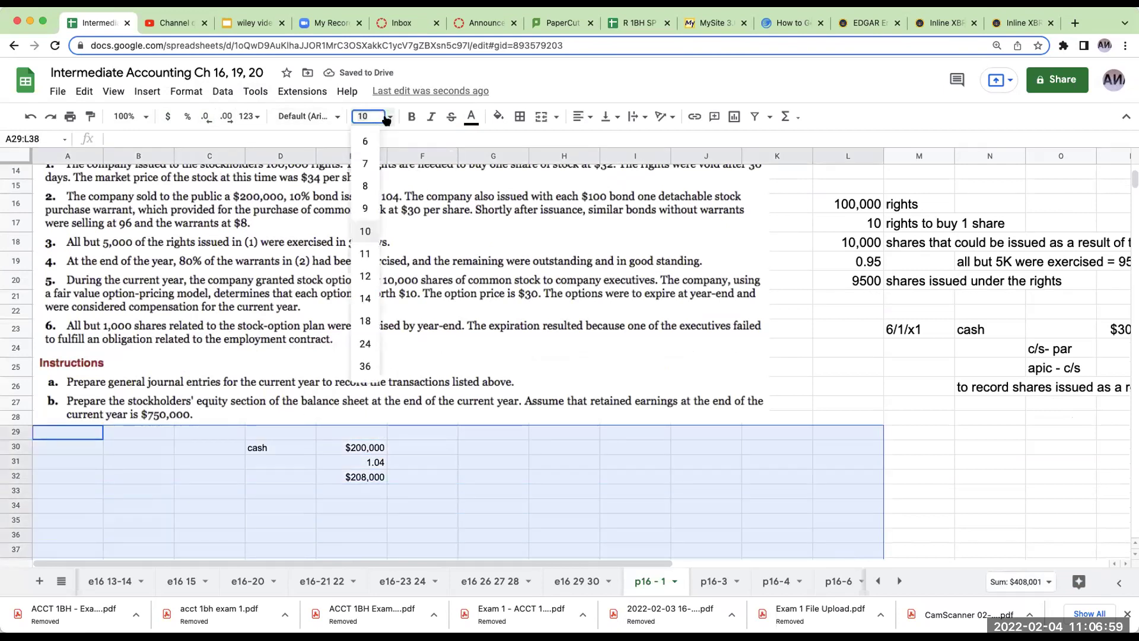
left_click(368, 300)
left_click(351, 504)
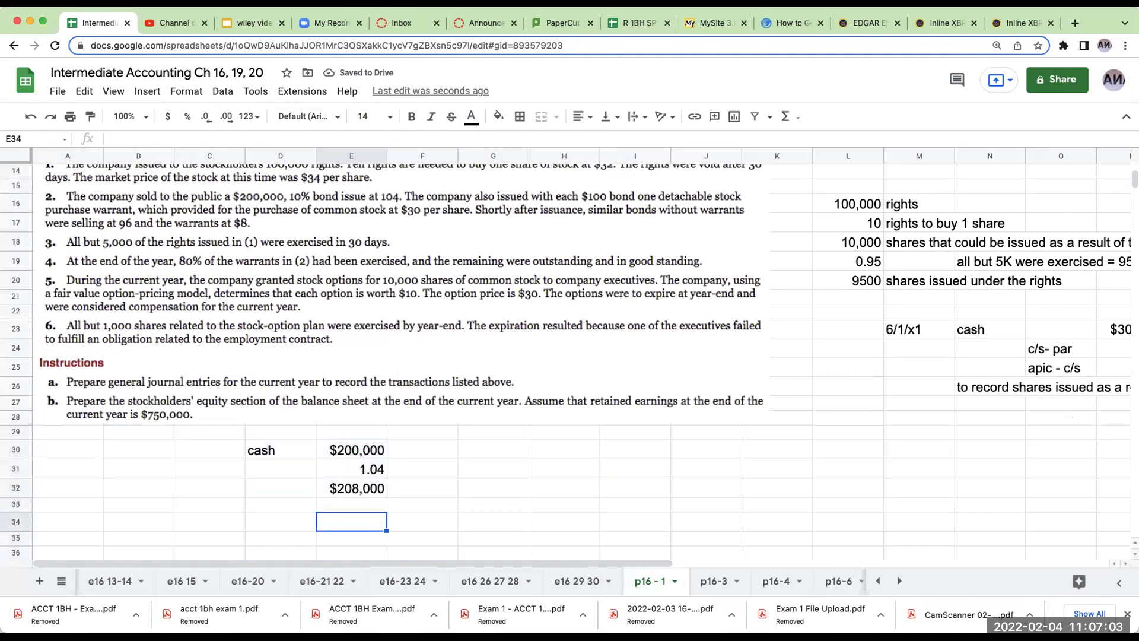
Enter the label b/p in C34 for the bonds payable line
key("Left")
key("Left")
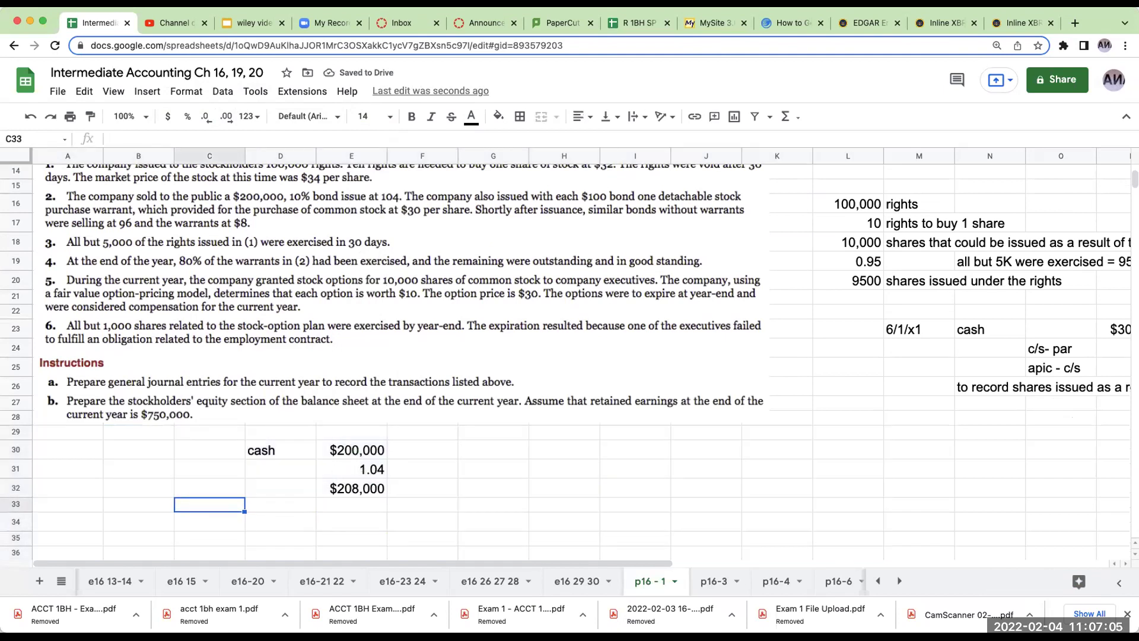
left_click(210, 521)
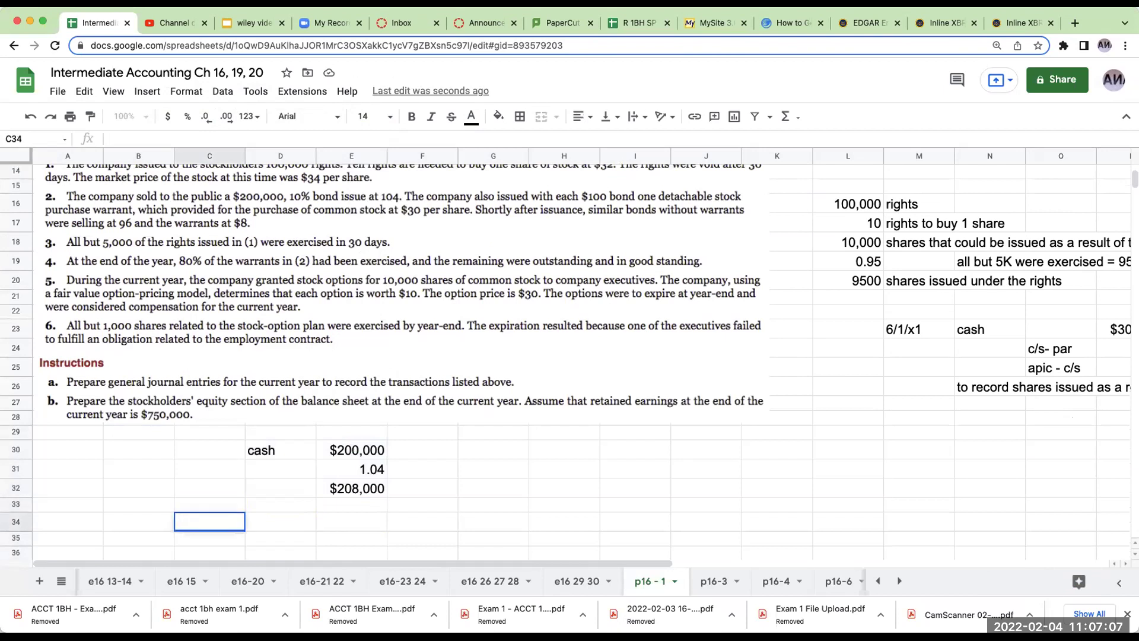
type("b/p")
key("BackSpace")
key("BackSpace")
key("BackSpace")
type("b/p")
key("Tab")
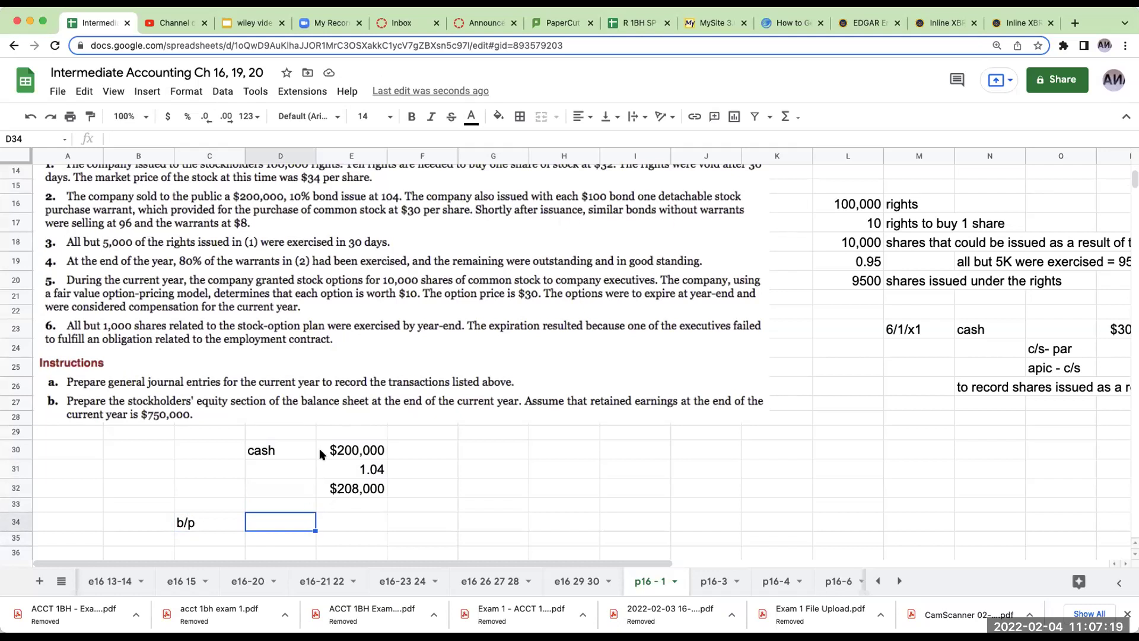
Enter a formula in D34 multiplying the bond amount in E30 by .96
type("+")
key("Right")
key("Up")
key("Up")
key("Up")
key("Up")
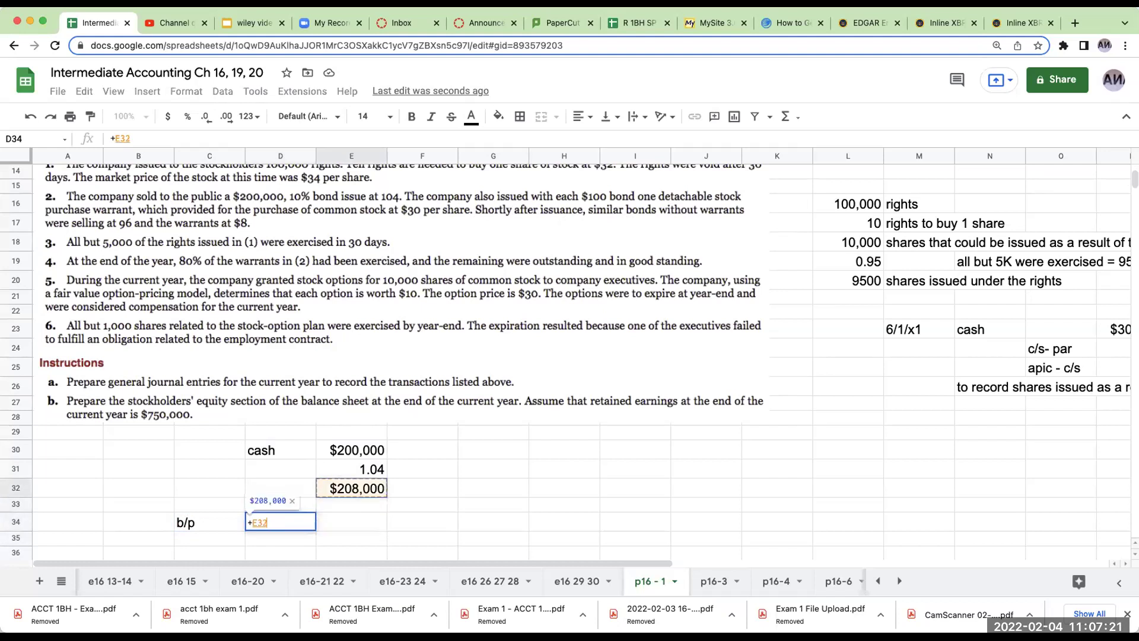
type("*.96")
key("Tab")
Enter the explanatory note 200,000 * 96% in E34 beside the b/p amount
type("200,,0")
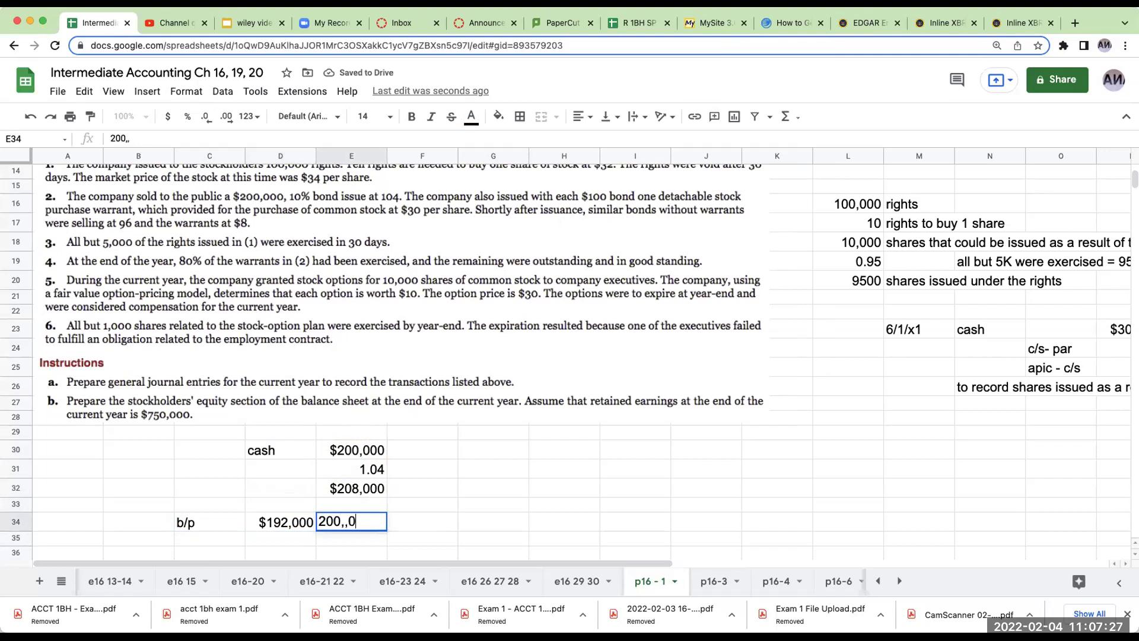
key("BackSpace")
key("BackSpace")
type("9")
key("BackSpace")
type("000 *")
key("BackSpace")
type("* 89")
key("BackSpace")
key("BackSpace")
type("96^")
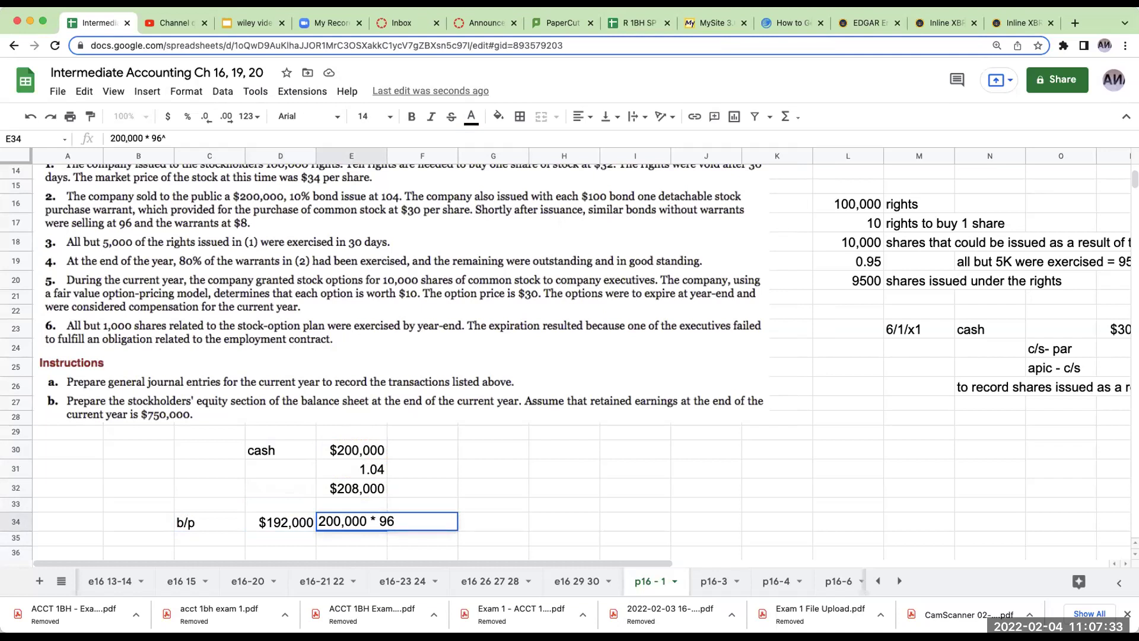
type("%")
key("Return")
Enter a formula in G30 that references the bond amount in E30
key("Left")
key("Left")
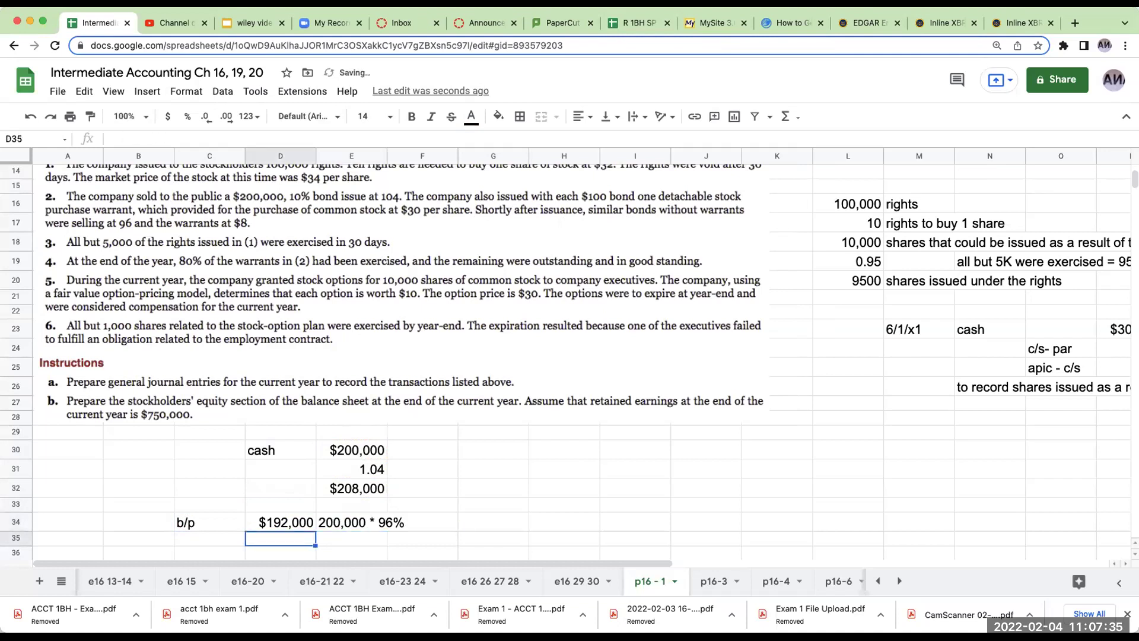
key("Right")
key("Right")
key("Right")
key("Right")
key("Right")
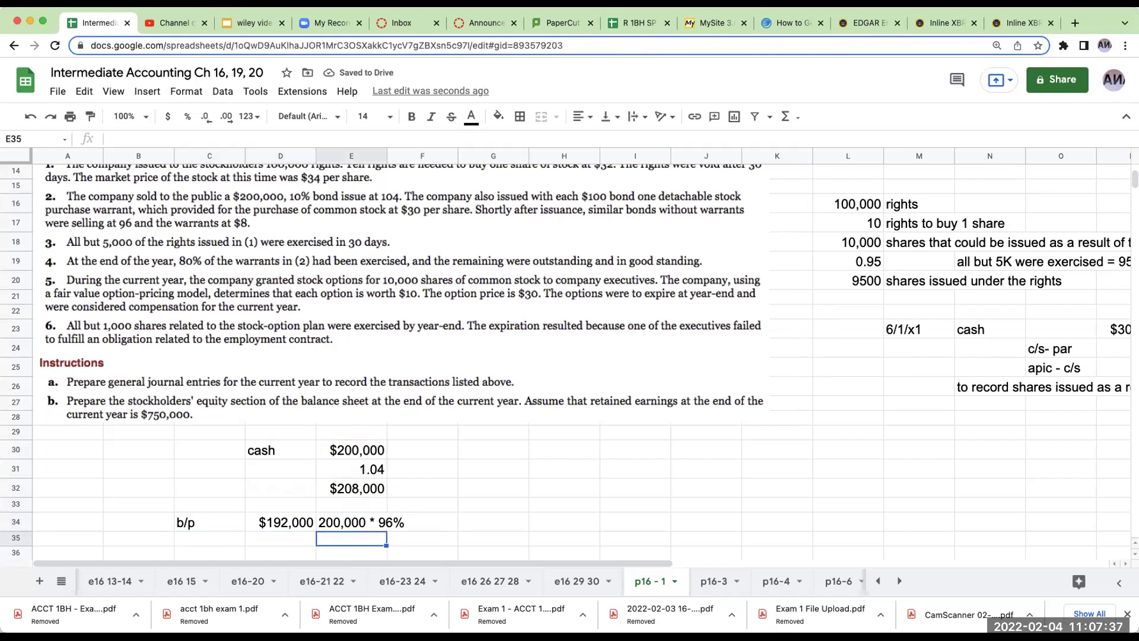
key("Up")
key("Up")
key("Up")
key("Up")
key("Up")
key("Left")
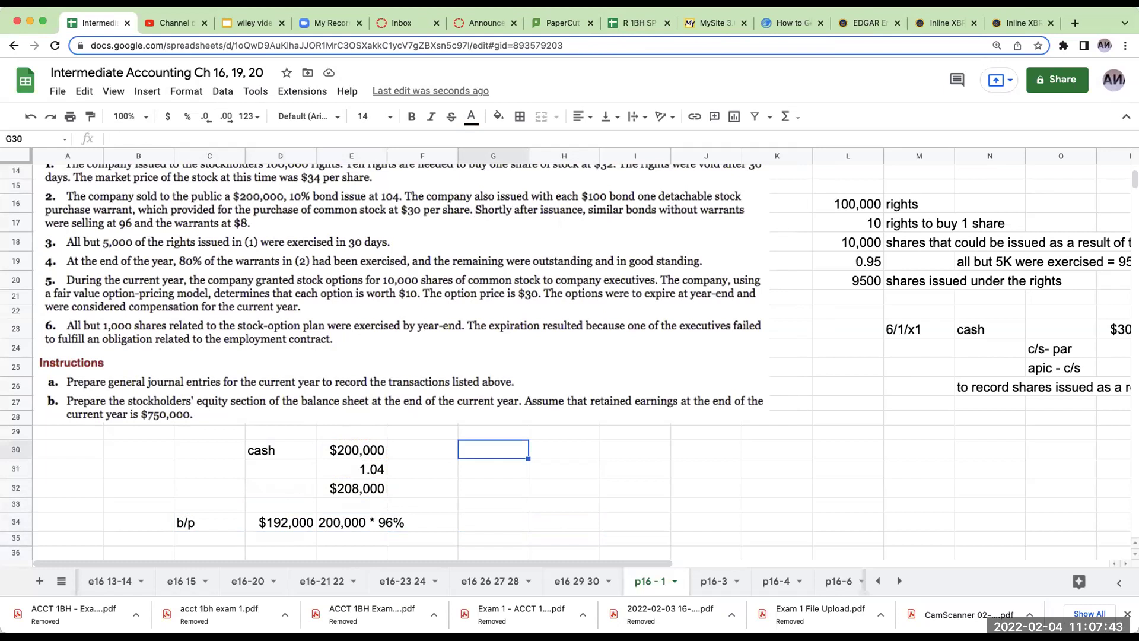
type("=e30")
key("Return")
Label the amount in G30 as bonds in H30
key("Up")
key("Left")
type("bon")
key("BackSpace")
key("BackSpace")
key("BackSpace")
key("Right")
key("Right")
type("bon")
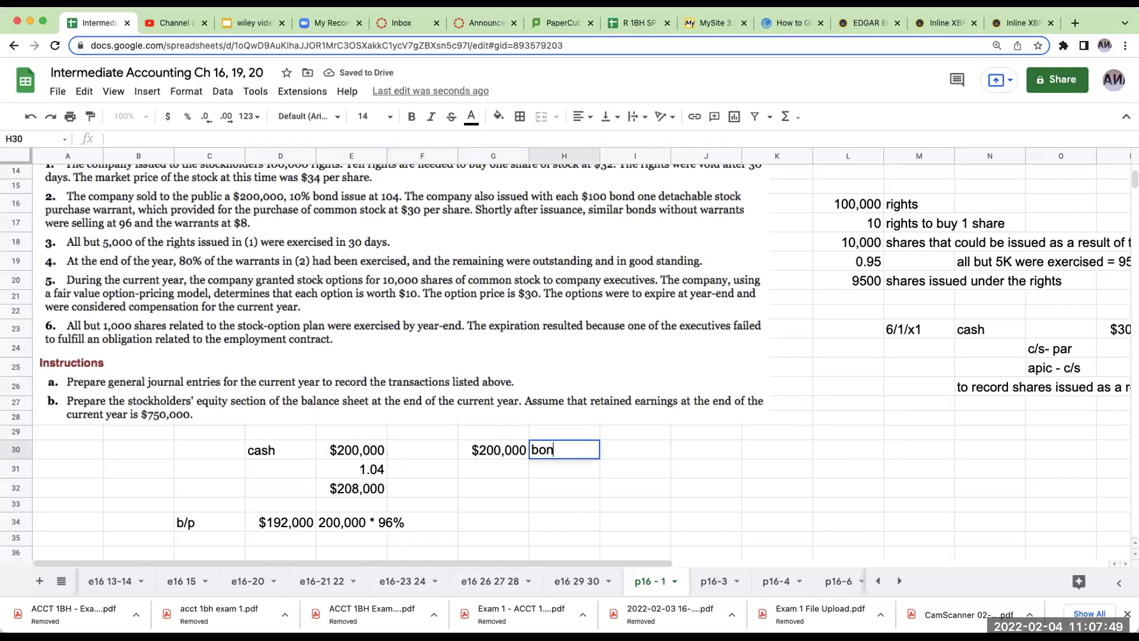
type("ds")
Enter 100 in G31 and label it value per bond in H31
left_click(422, 468)
left_click(493, 468)
type("100")
key("Return")
left_click(564, 468)
type("value per bond")
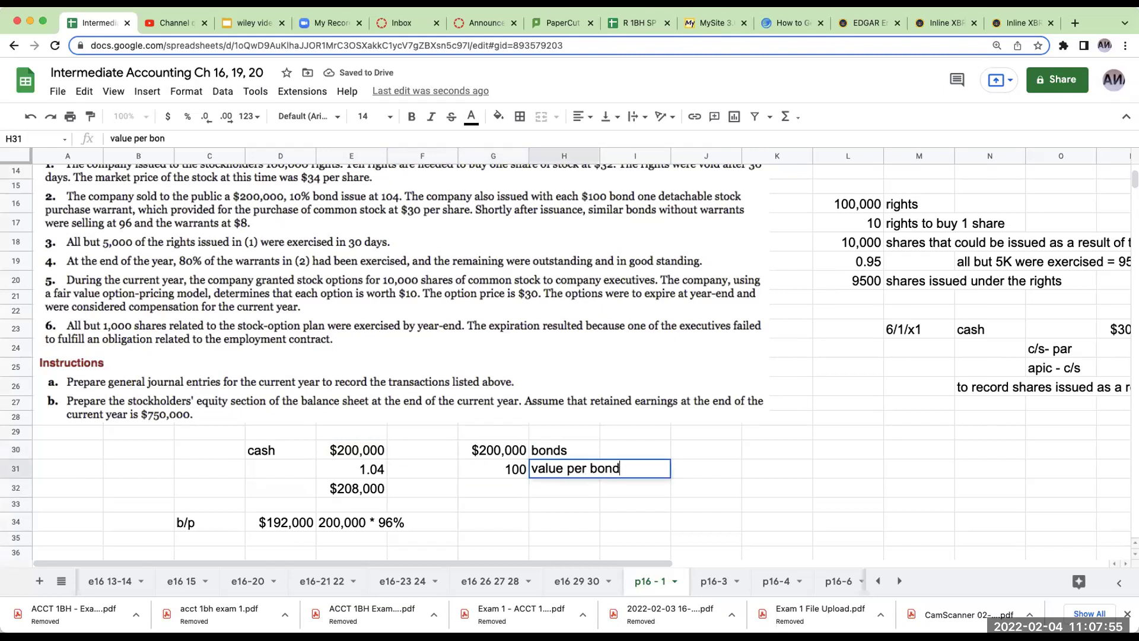
key("Return")
Divide the bond amount in G30 by the value per bond in G31, in cell G32
left_click(493, 488)
type("+")
left_click(493, 449)
type("/")
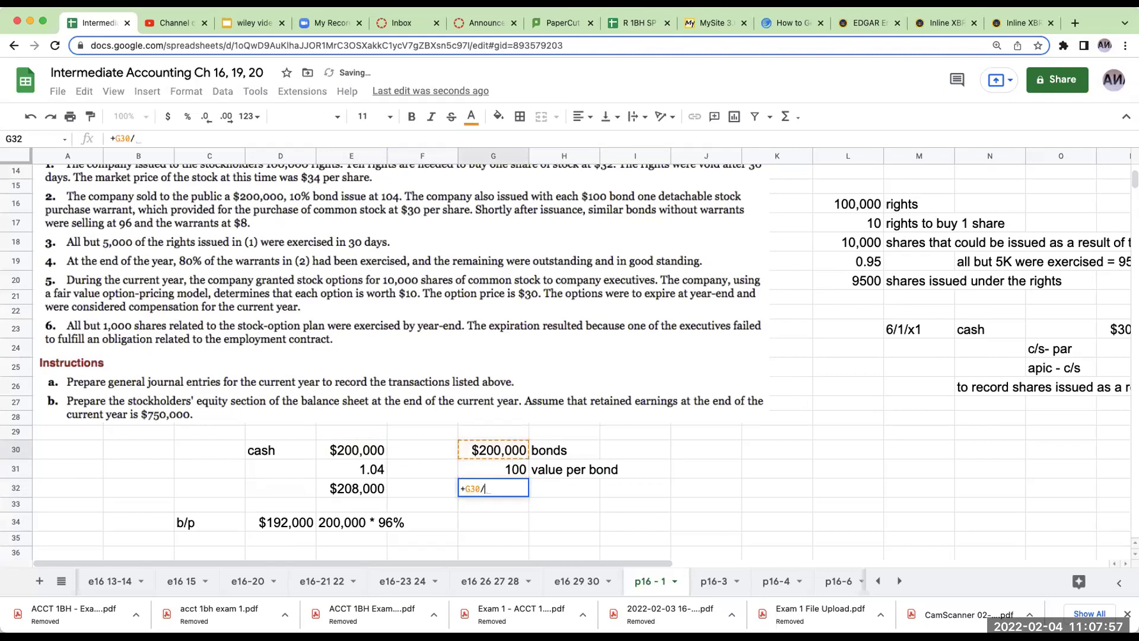
left_click(493, 468)
key("Return")
Format G31 as whole-dollar currency and G32 as a plain number
left_click(493, 487)
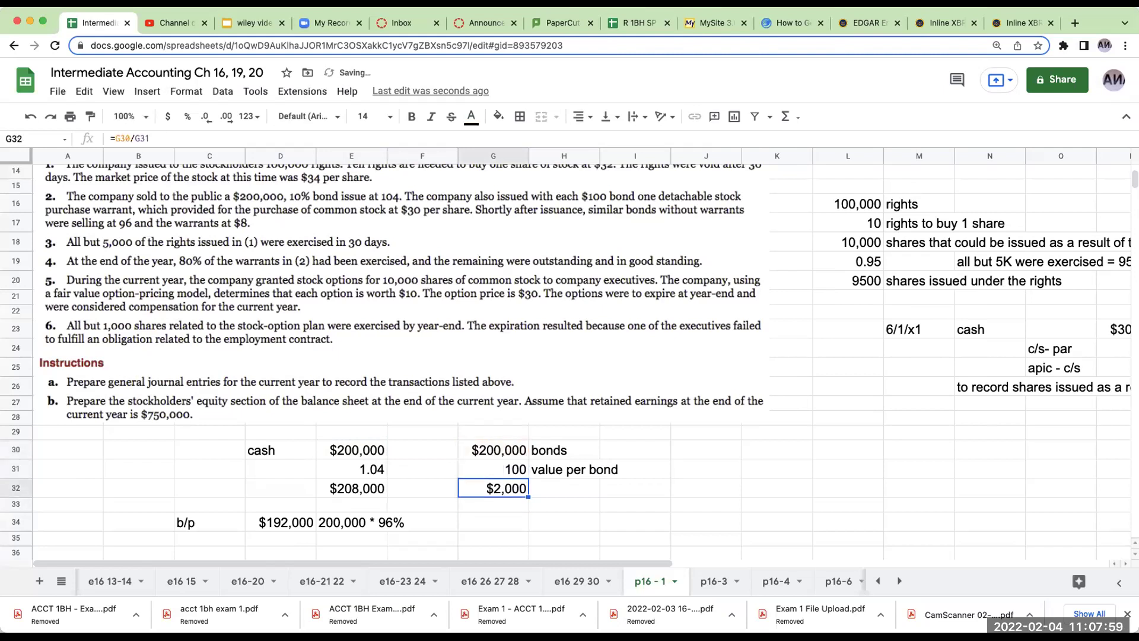
left_click(494, 469)
left_click(168, 116)
left_click(199, 118)
left_click(199, 118)
Label the quantity in G32 as bonds issued in H32
left_click(551, 488)
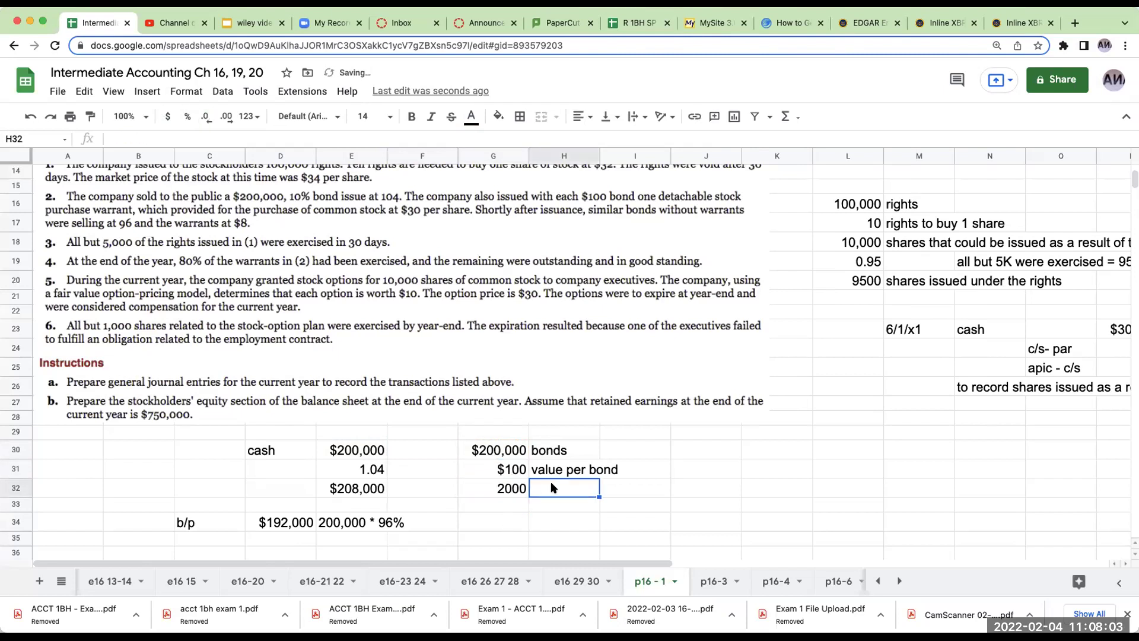
type("bonds issued")
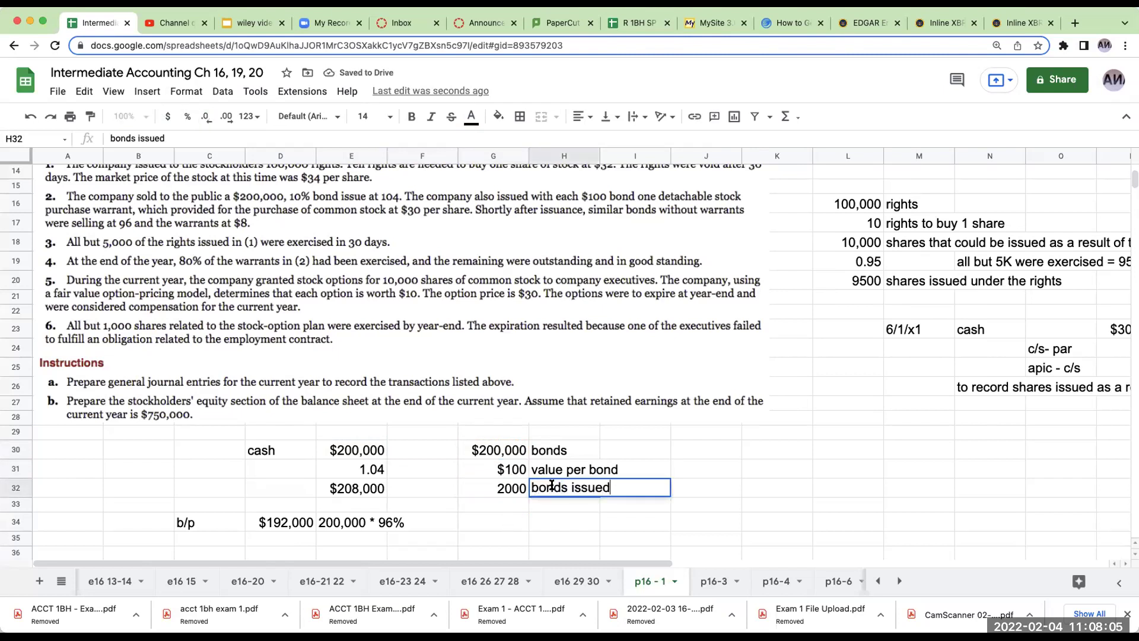
key("Return")
Enter 1 in G33 and label it detachable warrant in H33
key("Left")
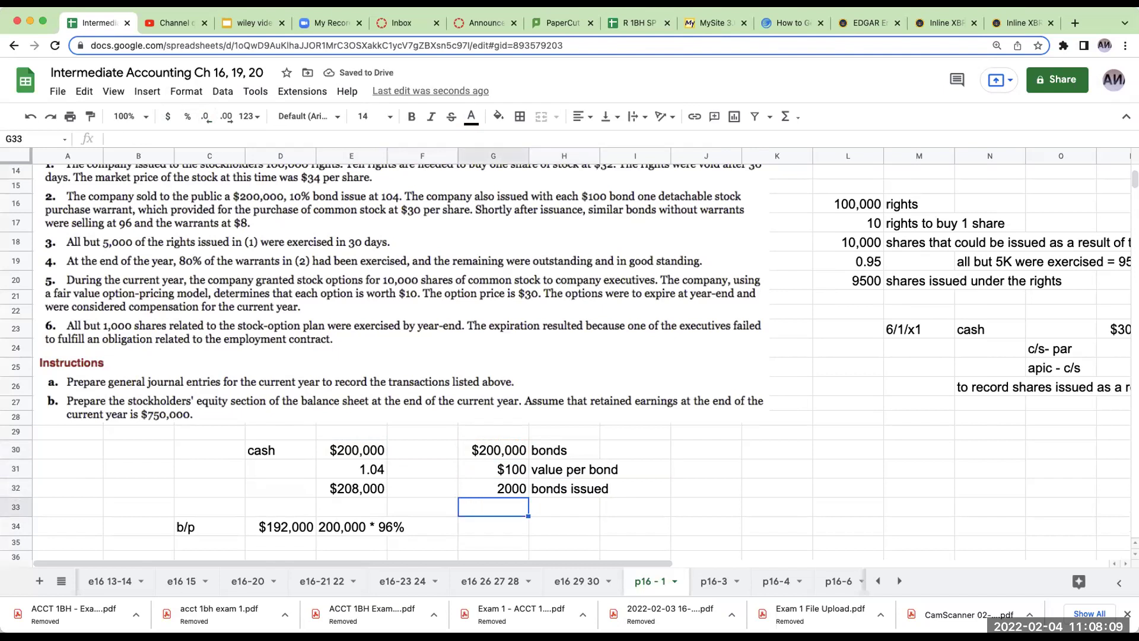
type("1")
key("Tab")
type("detachabl")
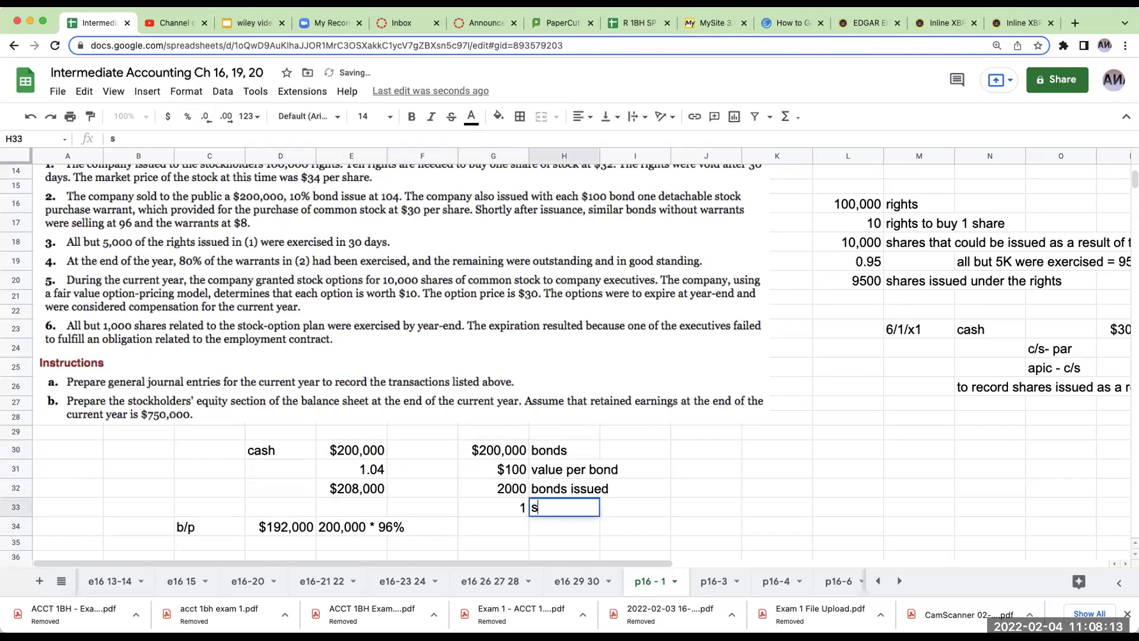
type("e warrant")
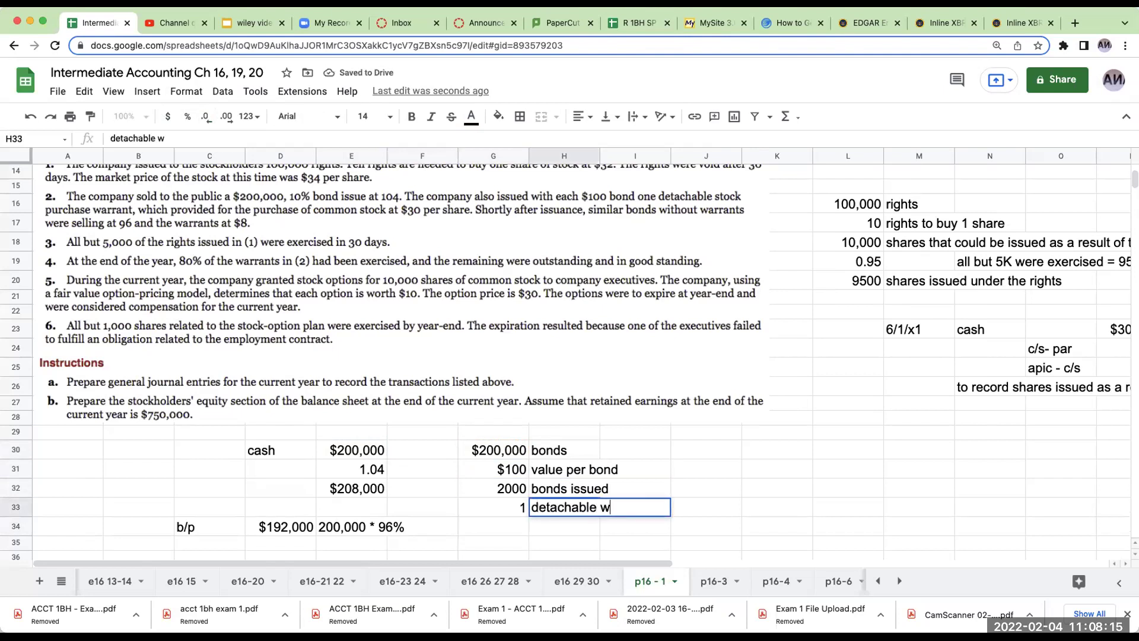
Calculate the number of warrants in G34 from the bonds issued in G32
key("Return")
type("+")
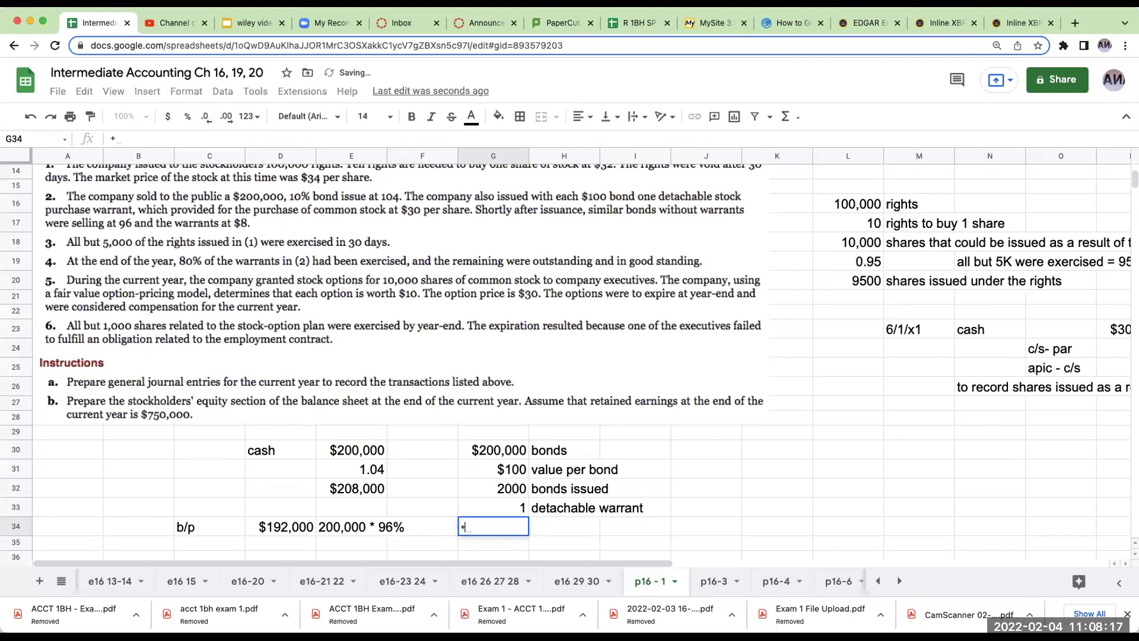
type("G32")
key("Return")
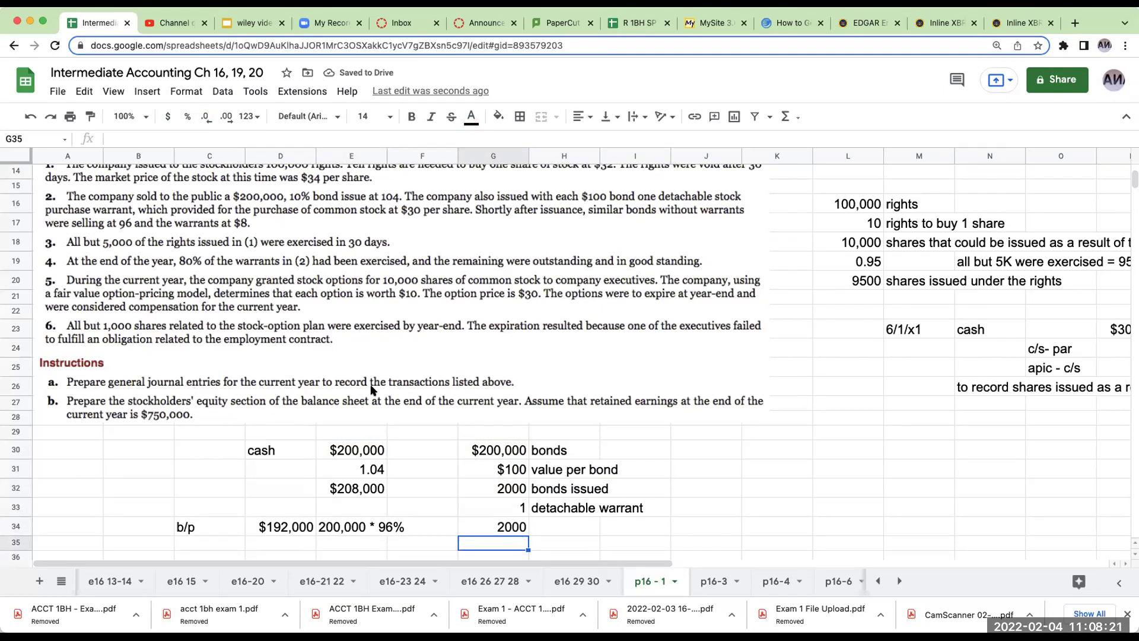
Enter the label value of warrants in C35 and right-align it
left_click(204, 536)
type("value of ")
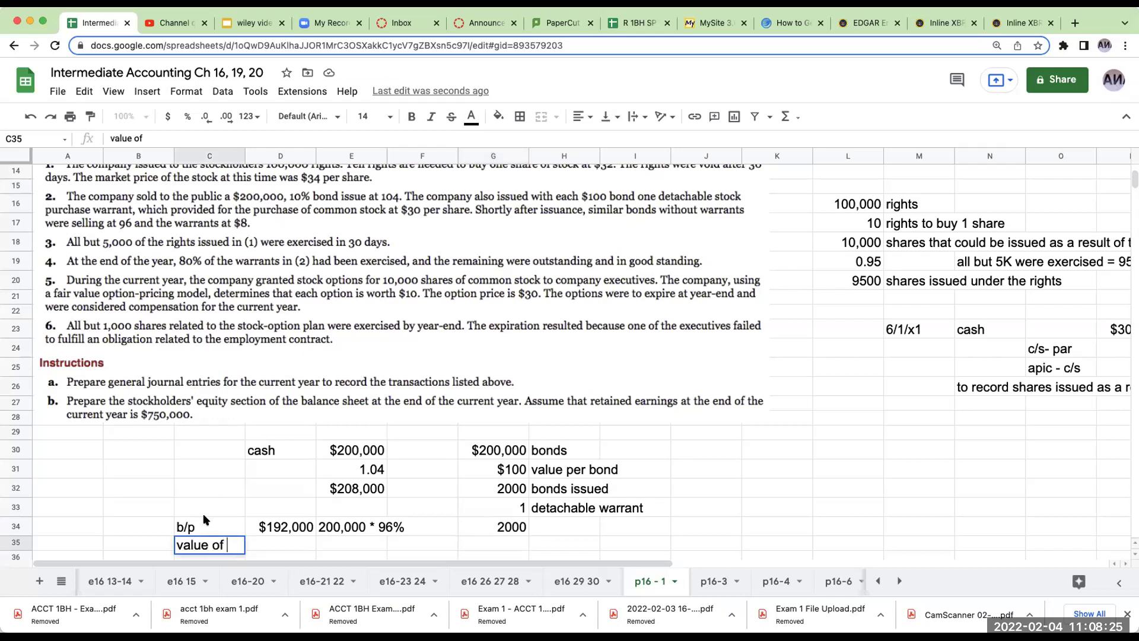
type("warrants")
scroll(391, 297, "down", 1)
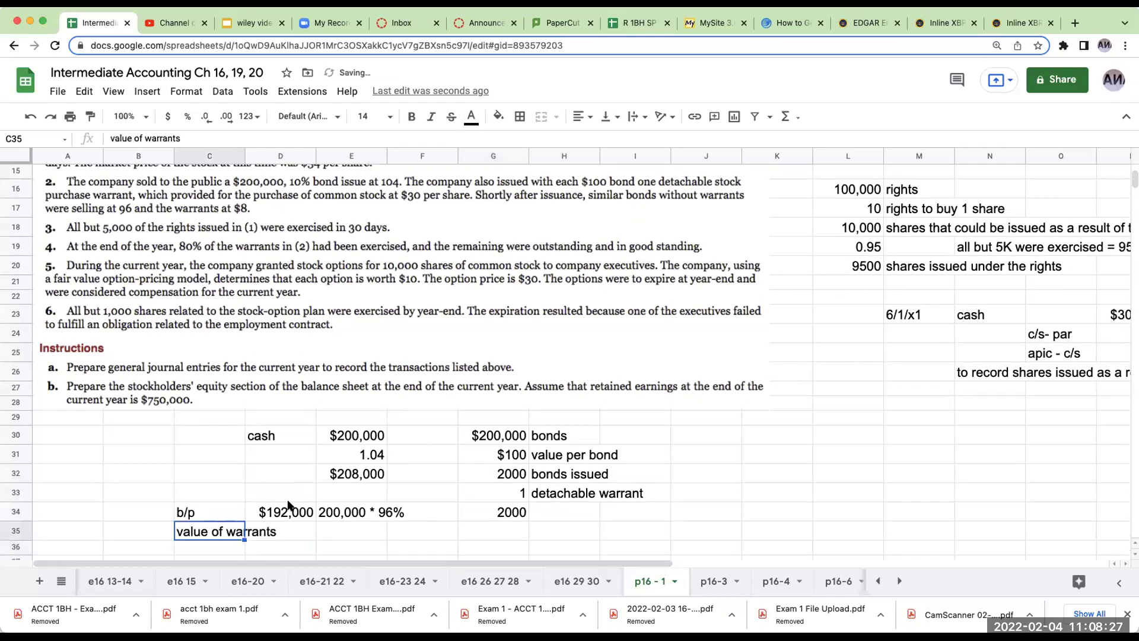
left_click(582, 116)
left_click(614, 140)
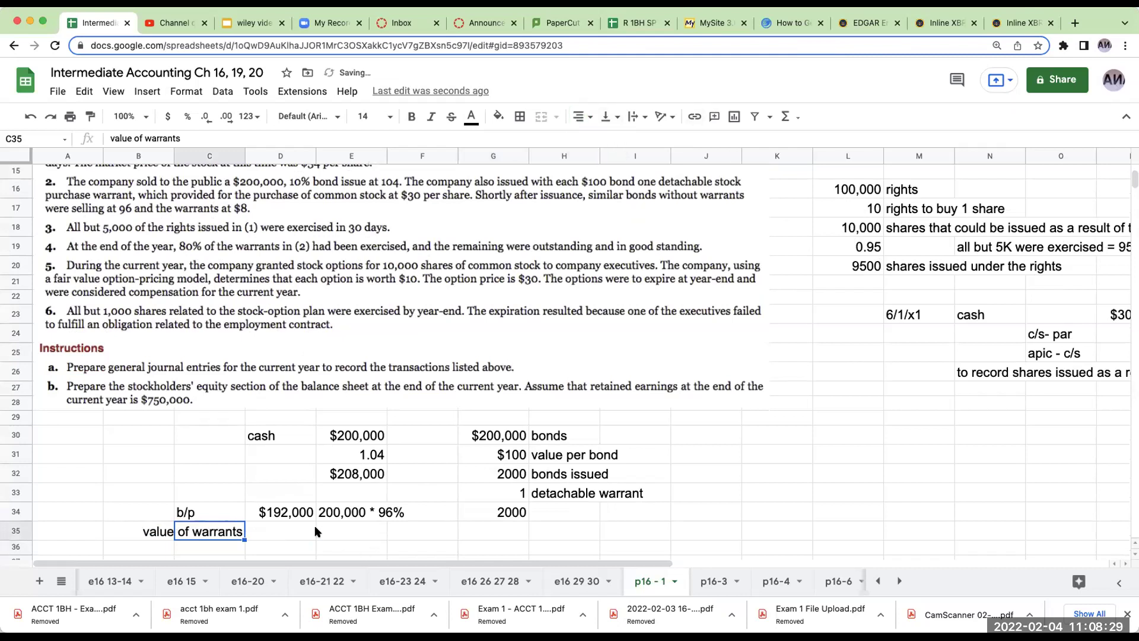
Enter a formula in D35 multiplying the number of warrants in G34 by 8
left_click(304, 530)
type("+")
key("Right")
key("Right")
key("Right")
key("Up")
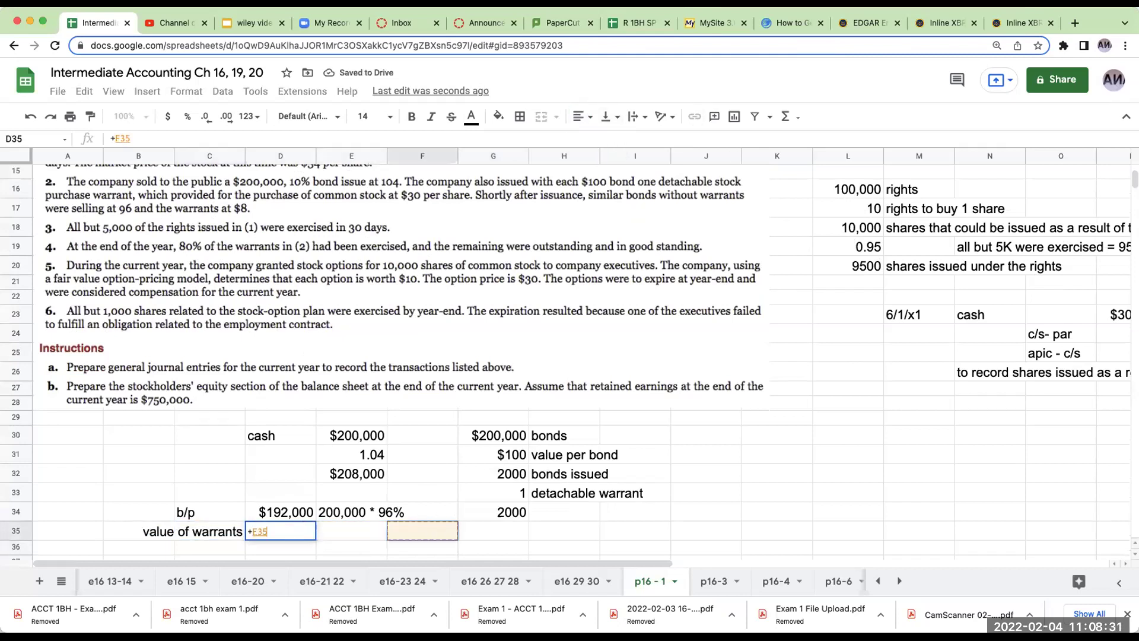
type("*8")
key("Return")
key("Up")
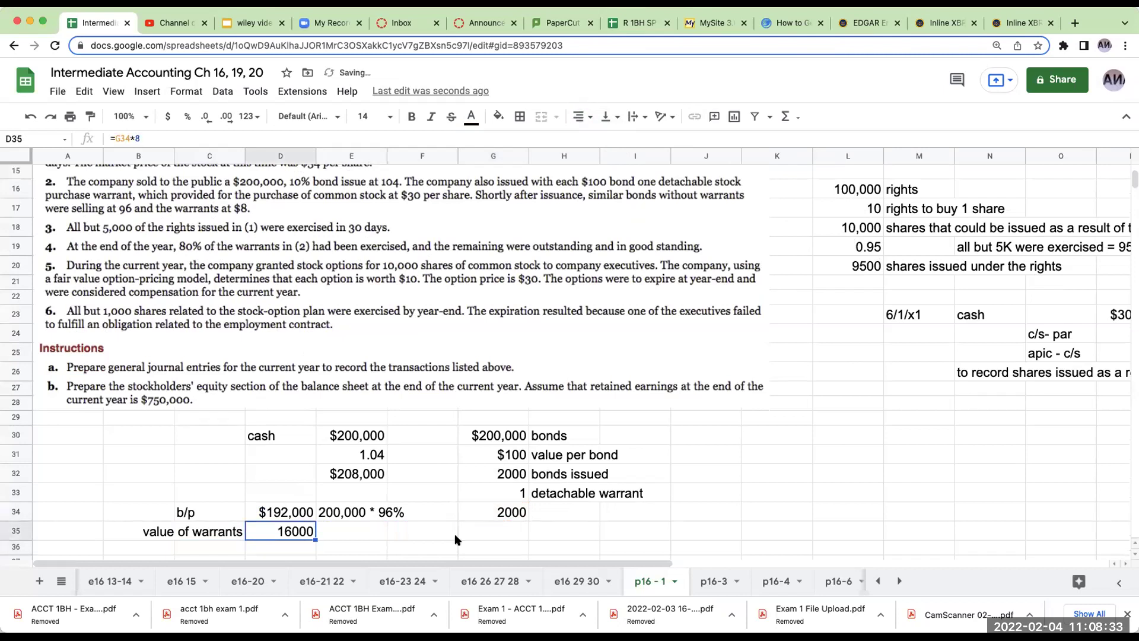
Format the warrant value in D35 as whole-dollar currency
left_click(167, 116)
left_click(206, 117)
left_click(206, 116)
left_click(332, 530)
left_click(307, 547)
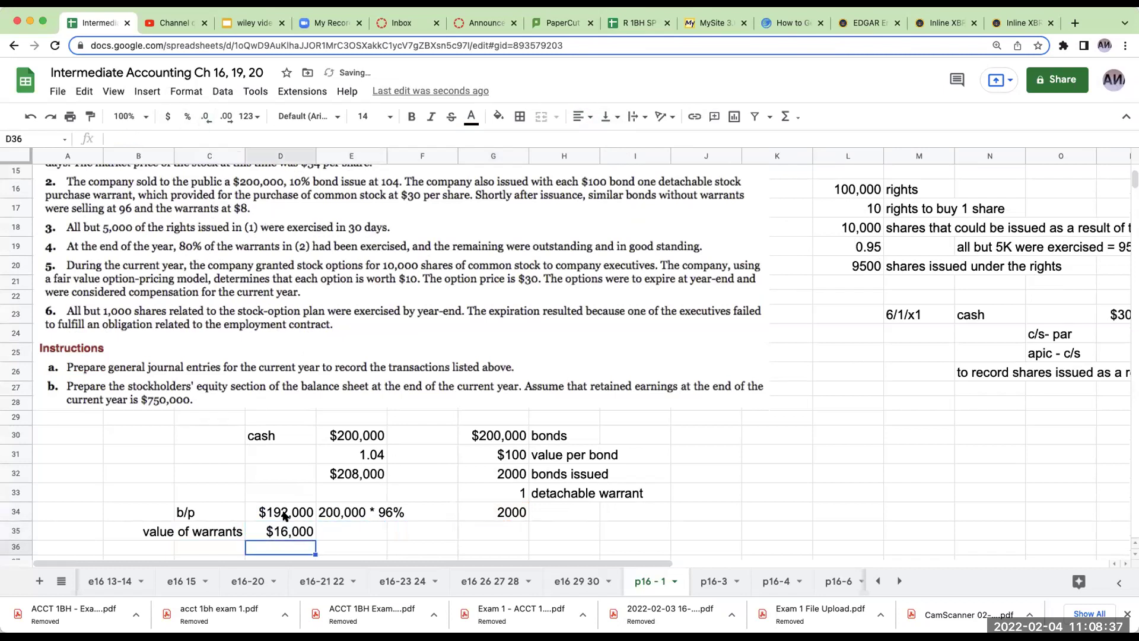
Enter the label total value in C36 and a formula in D36 adding D34 and D35
left_click(209, 549)
type("total value")
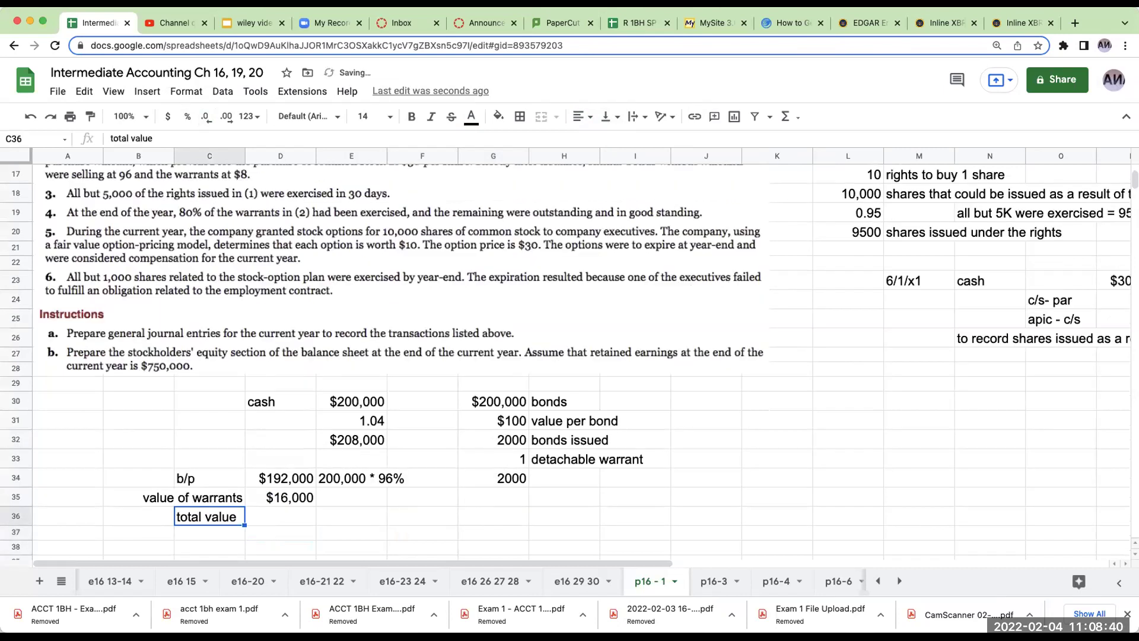
key("Tab")
type("=D34+D35")
key("Return")
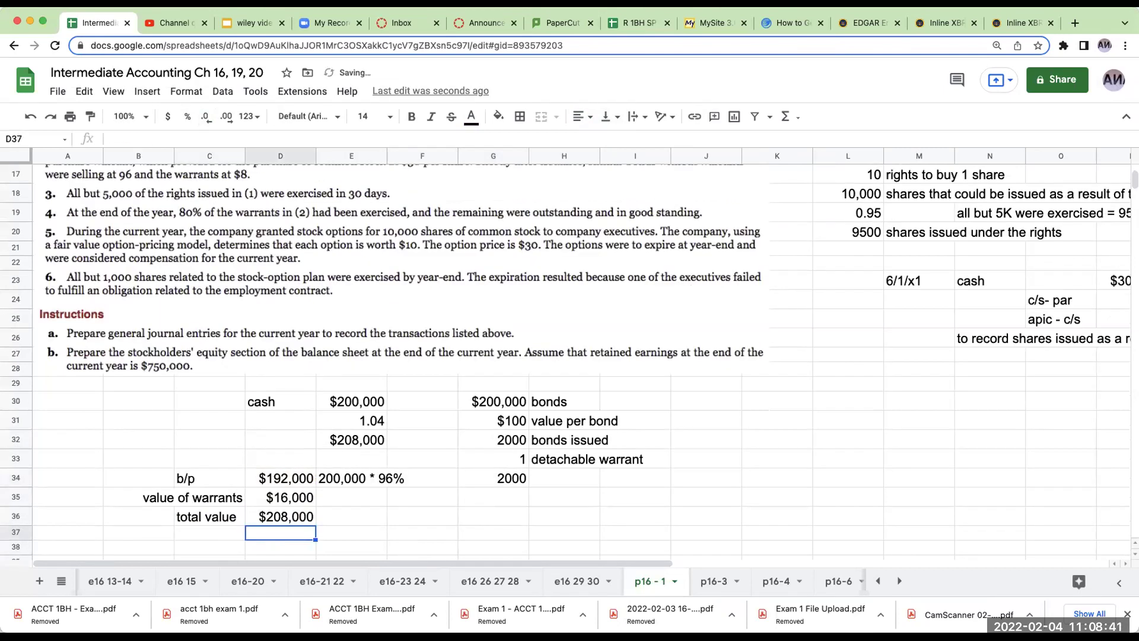
Apply a thick top border to the total value row in B36:D36
left_click_drag(170, 515, 292, 510)
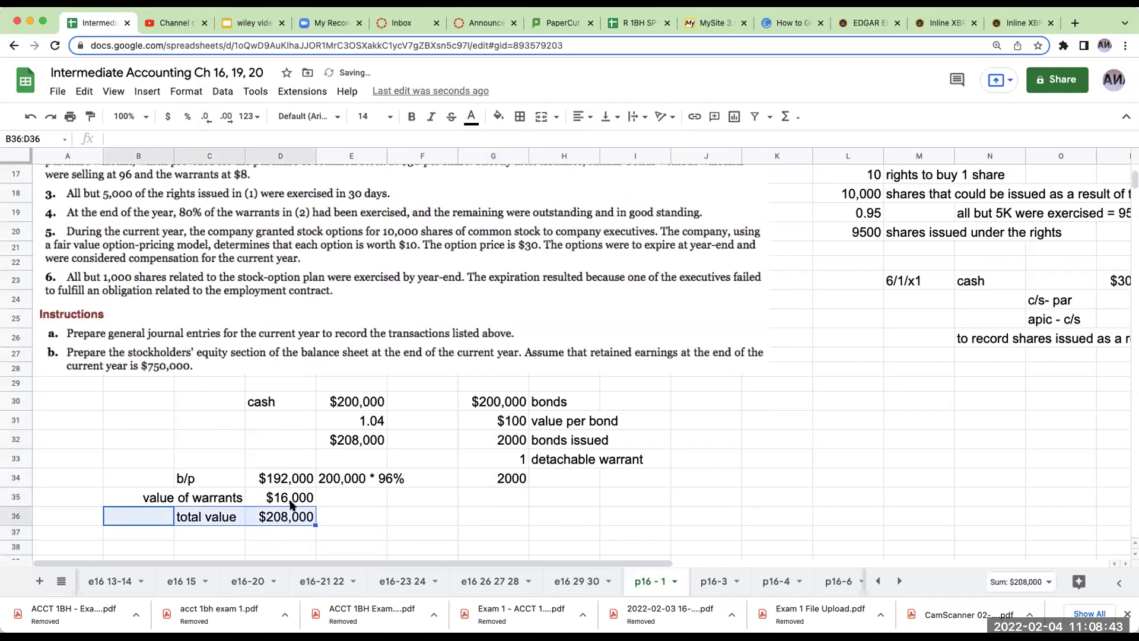
left_click(518, 116)
left_click(544, 164)
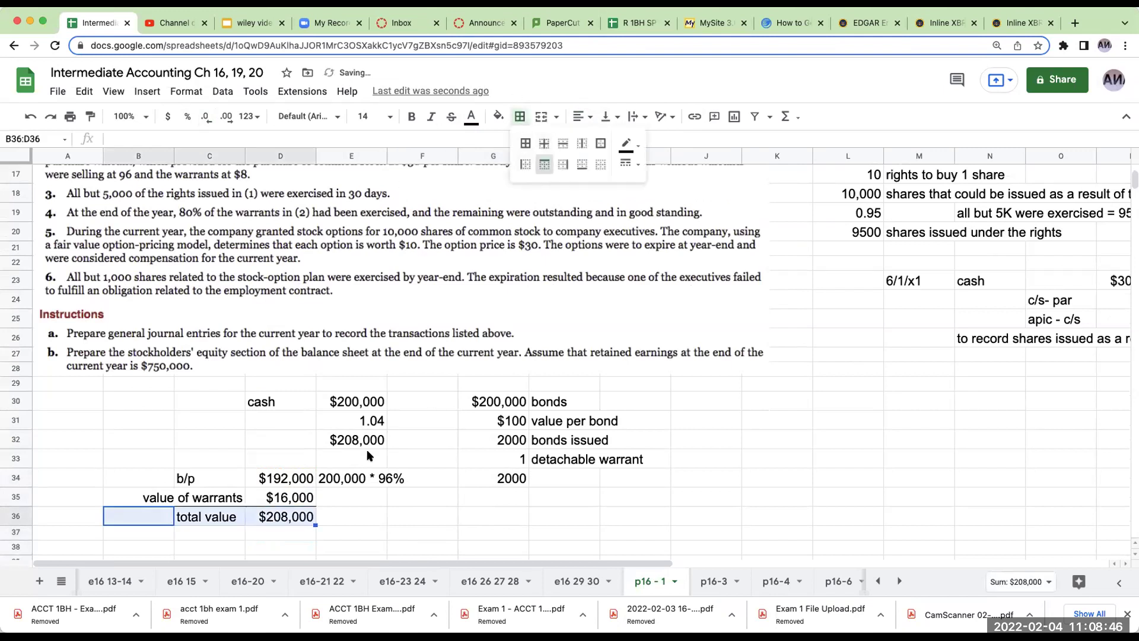
left_click(631, 164)
left_click(647, 221)
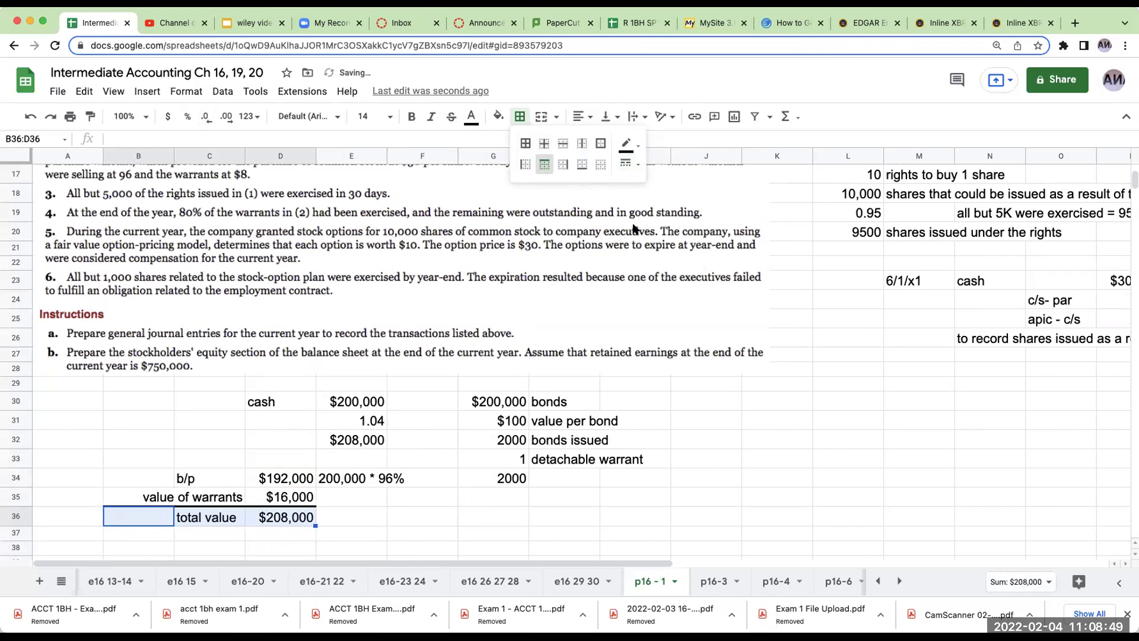
left_click(366, 521)
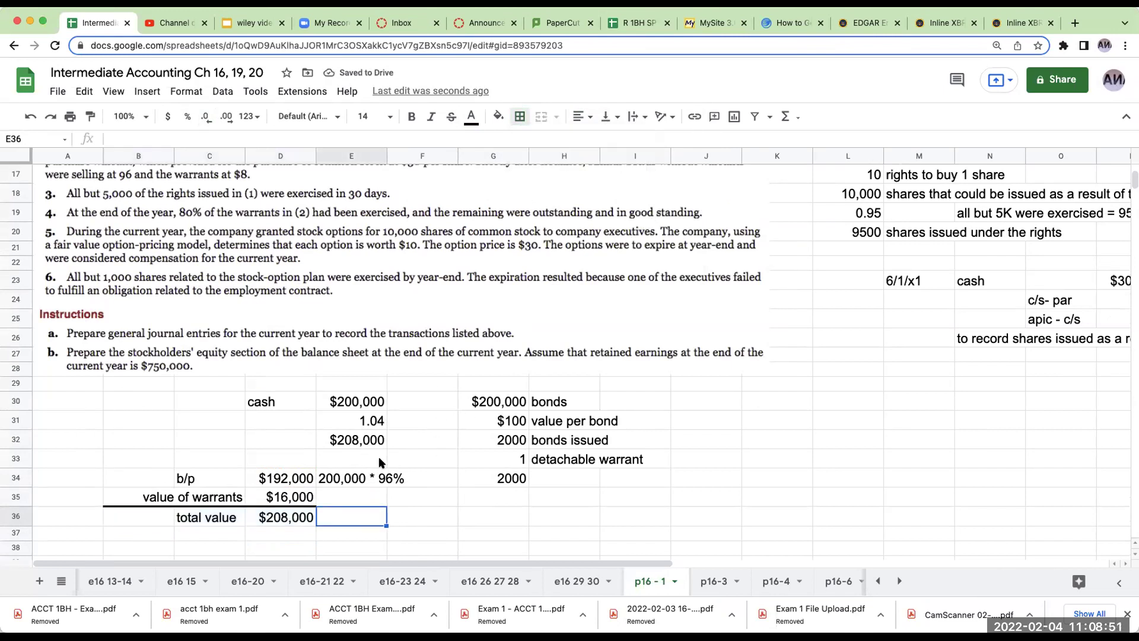
key("Left")
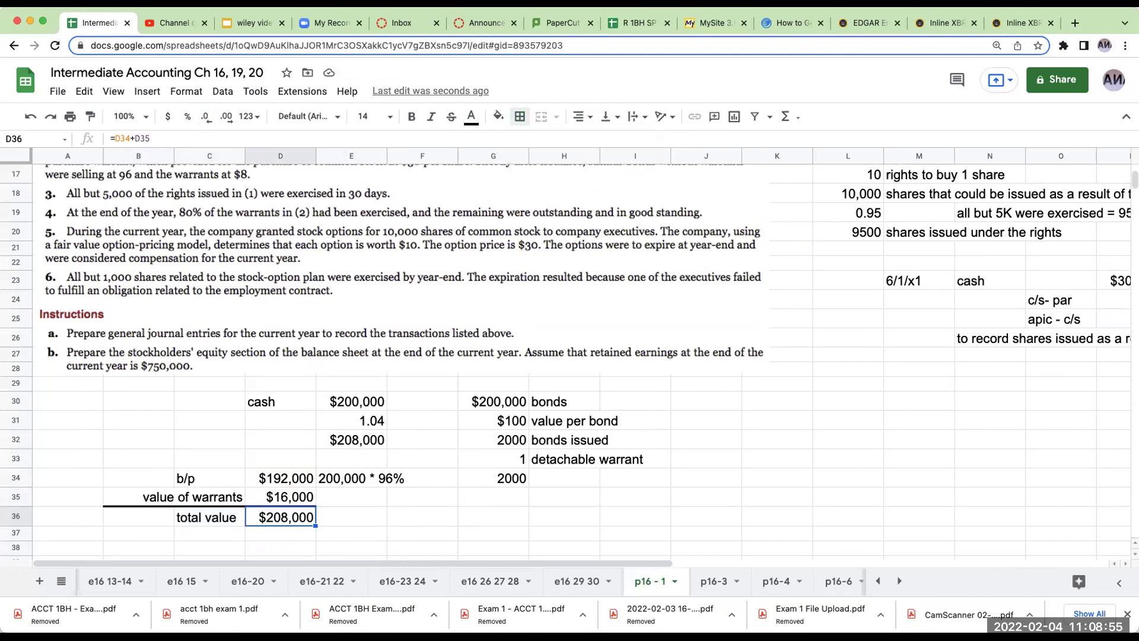
left_click(381, 479)
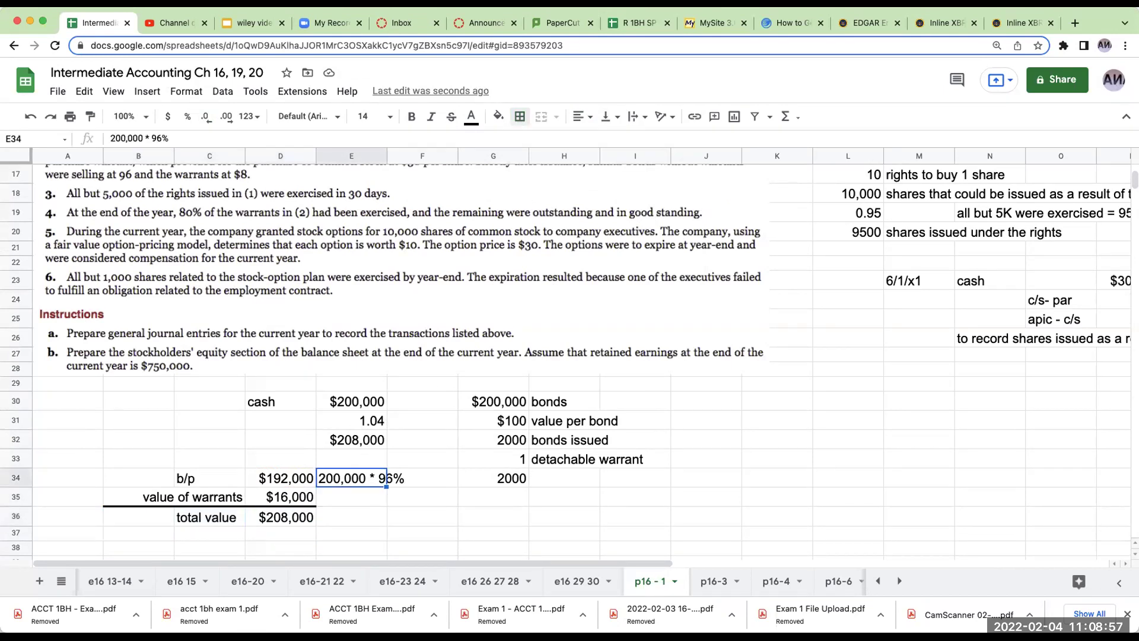
key("Left")
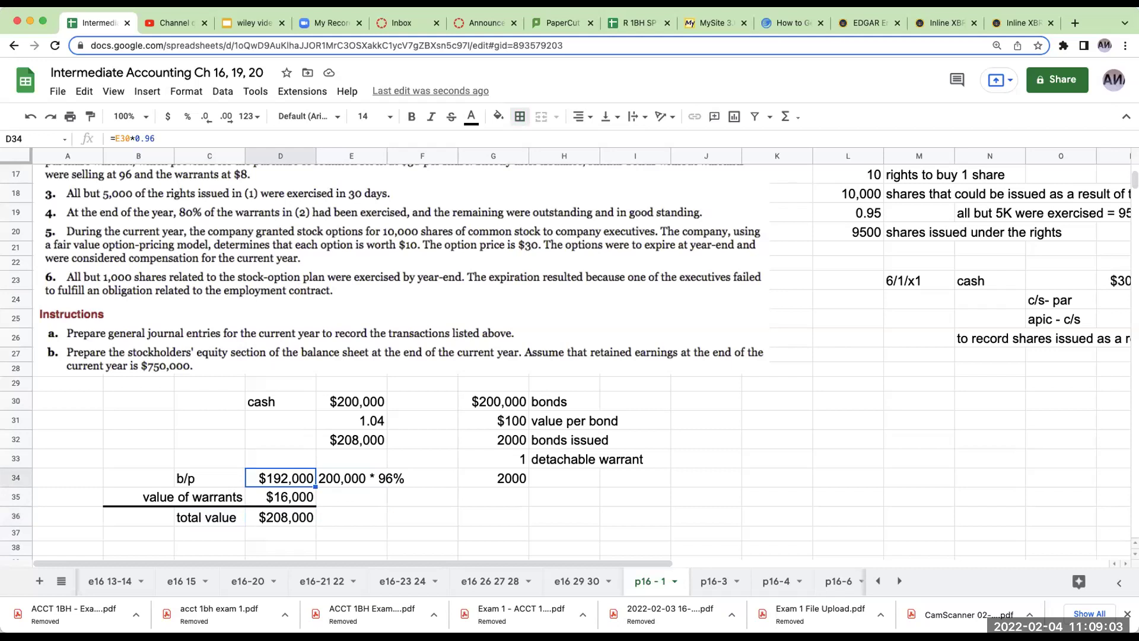
Enter the journal entry date 5/1/x1 in M29, below the 6/1/x1 entry
scroll(399, 401, "up", 1)
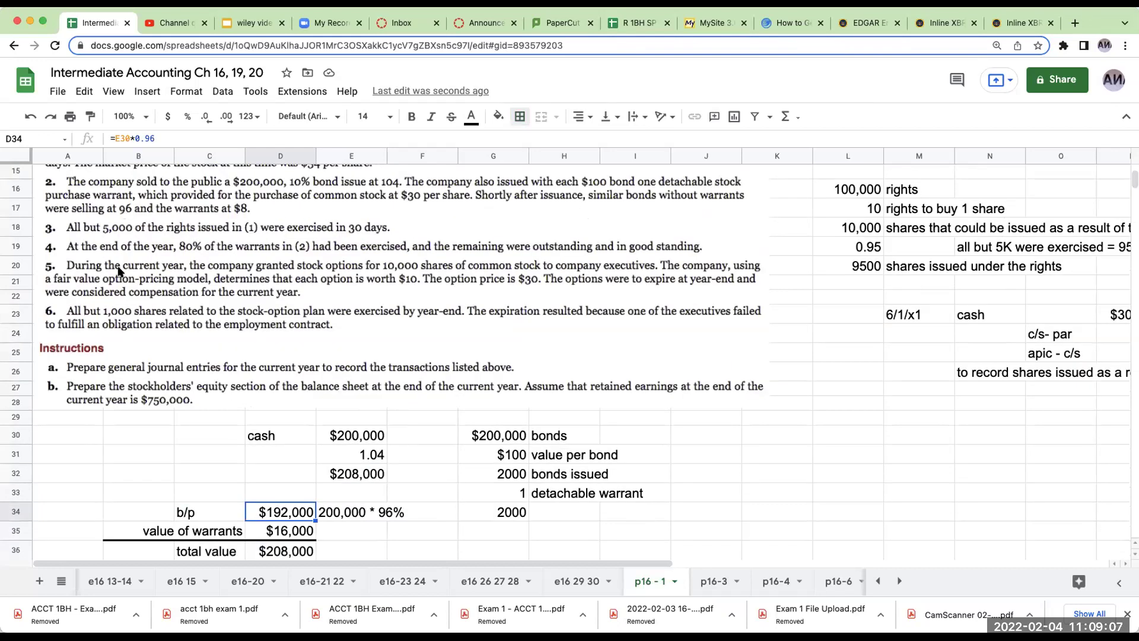
scroll(124, 285, "up", 1)
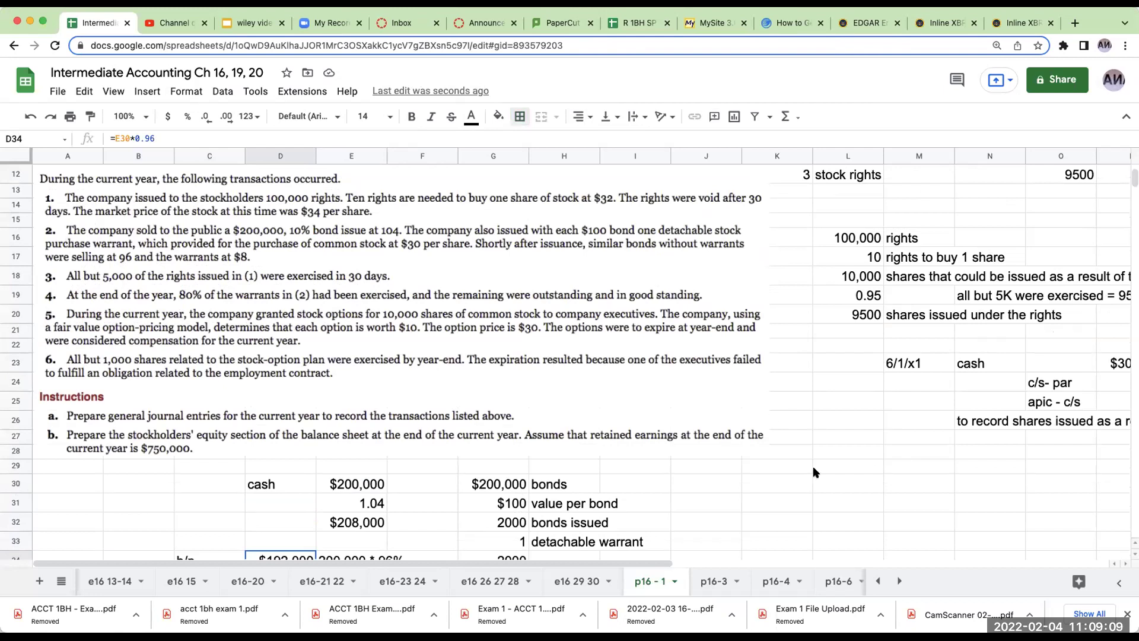
left_click(904, 467)
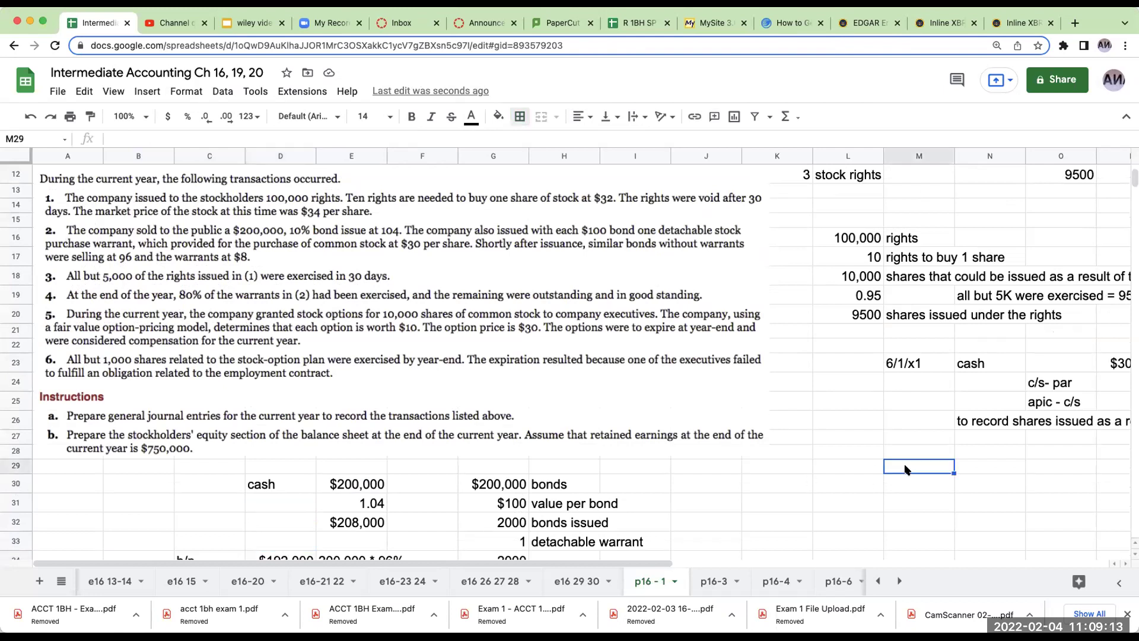
type("7/1")
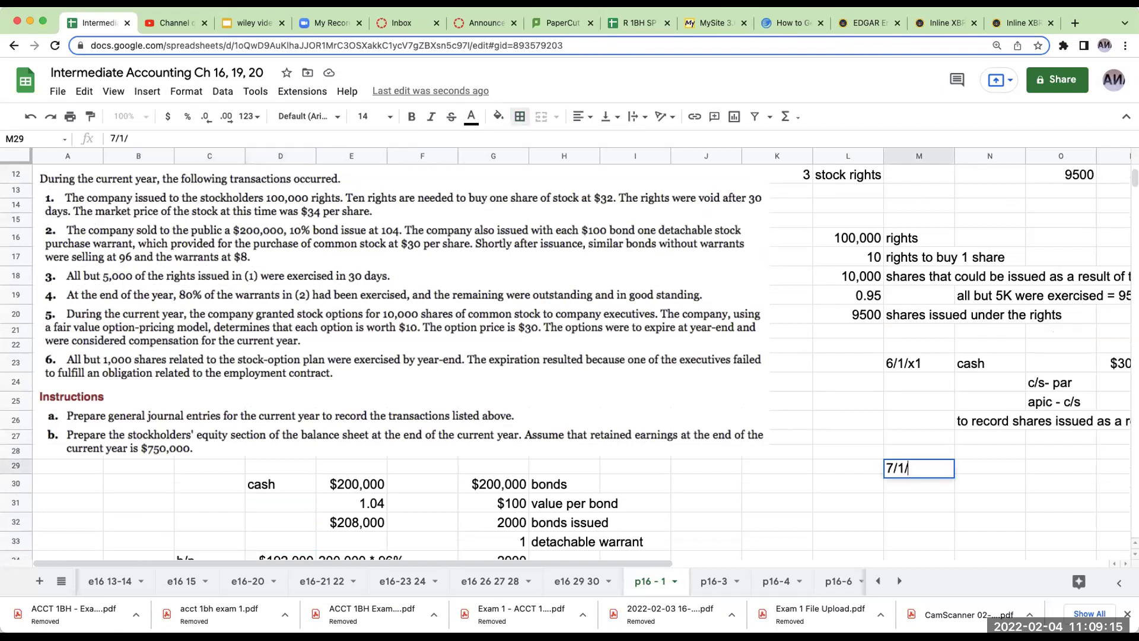
type("/\\")
key("BackSpace")
key("BackSpace")
key("BackSpace")
key("BackSpace")
key("BackSpace")
type("5/1/x1")
key("Tab")
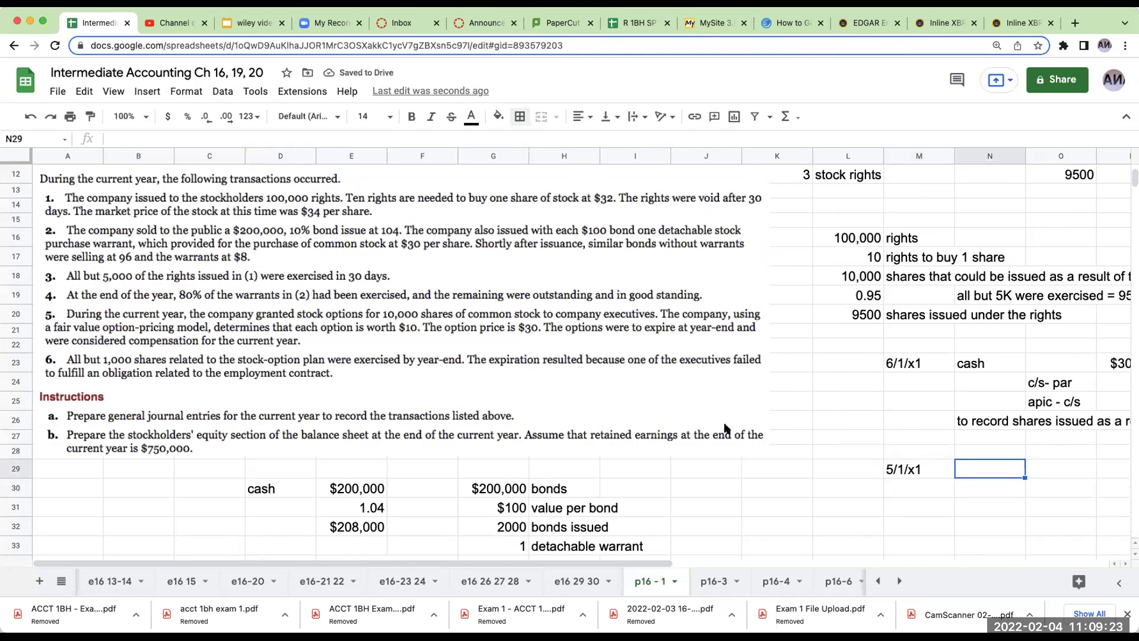
Add a cash debit line in row 29, with the label in N29 and the amount in P29 linked to E32
scroll(293, 423, "down", 3)
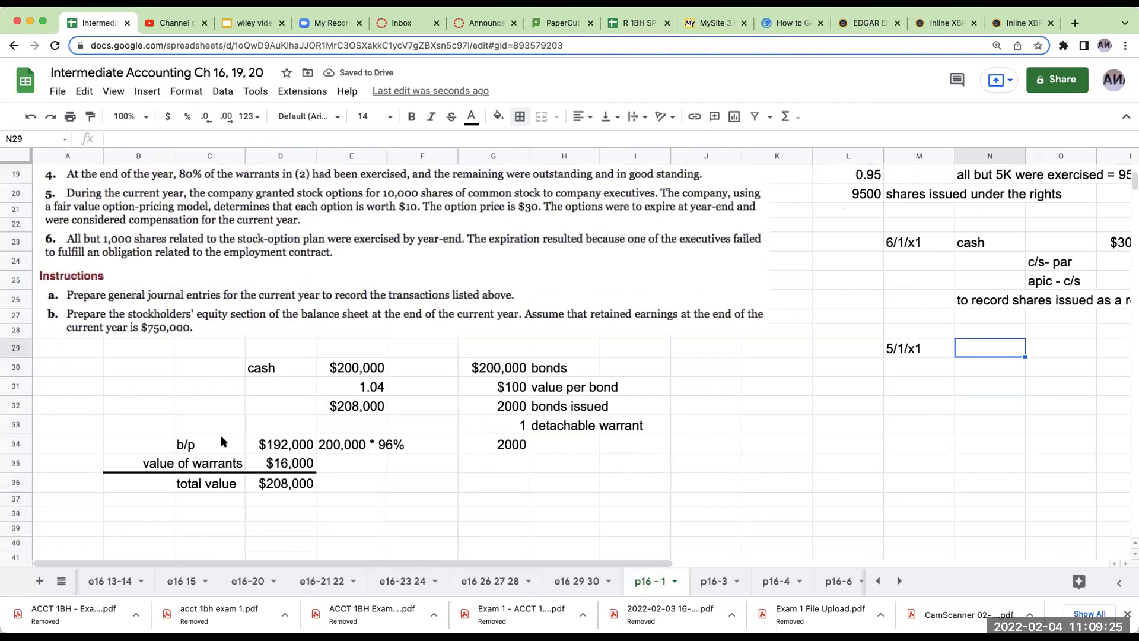
type("cash")
key("Return")
left_click(1114, 349)
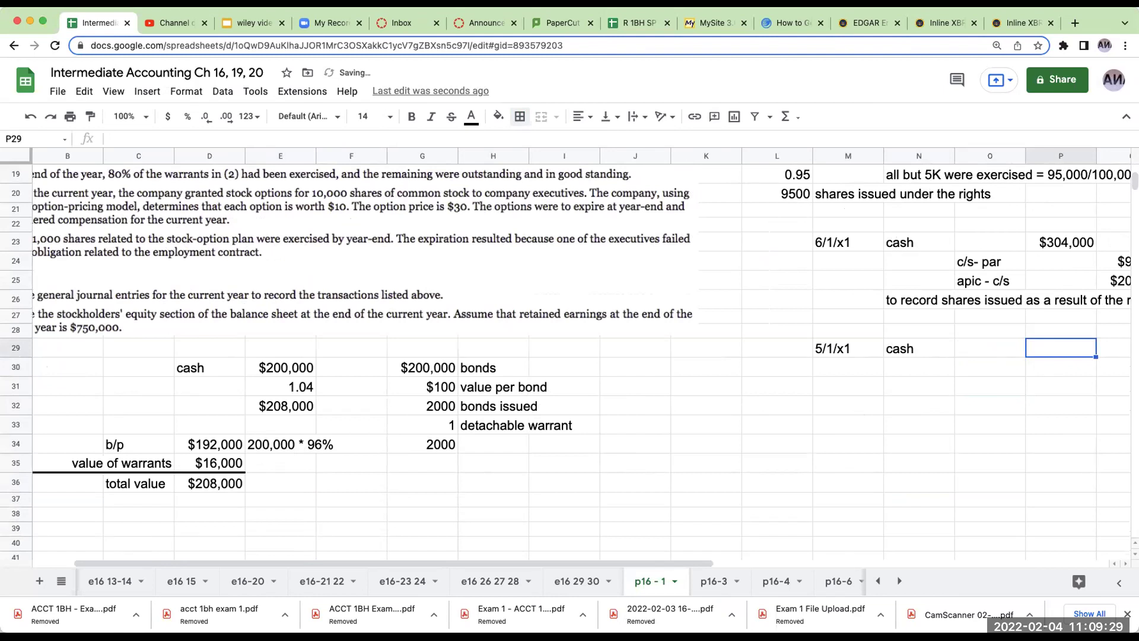
type("+")
key("Left")
key("Left")
key("Left")
key("Left")
key("Left")
key("Left")
key("Left")
key("Left")
key("Left")
key("Left")
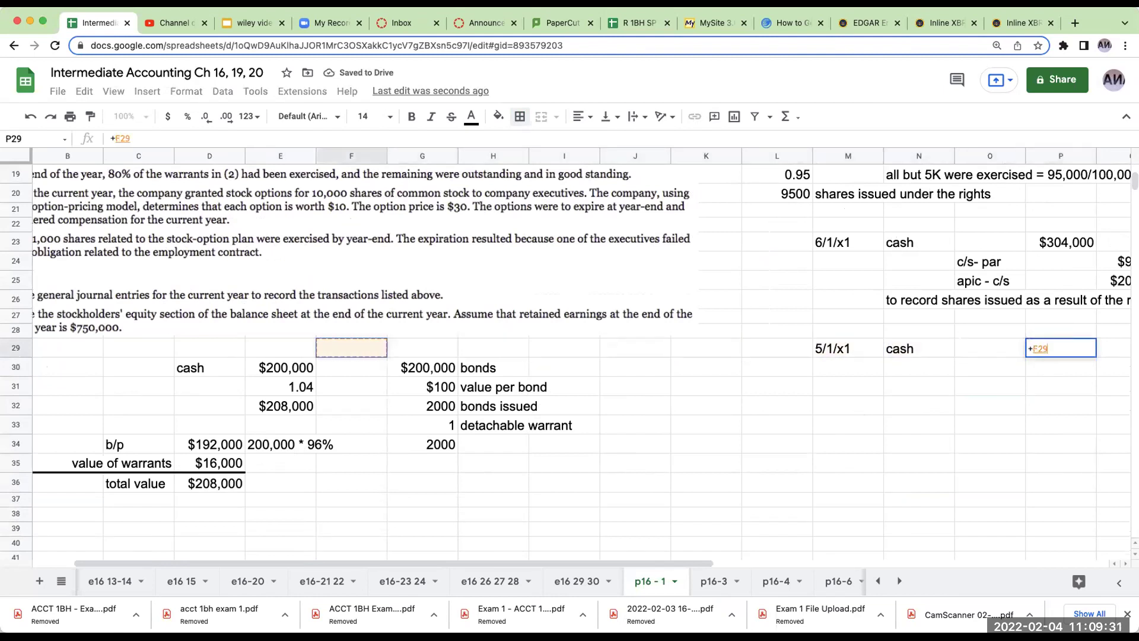
key("Left")
key("Down")
key("Down")
key("Down")
key("Return")
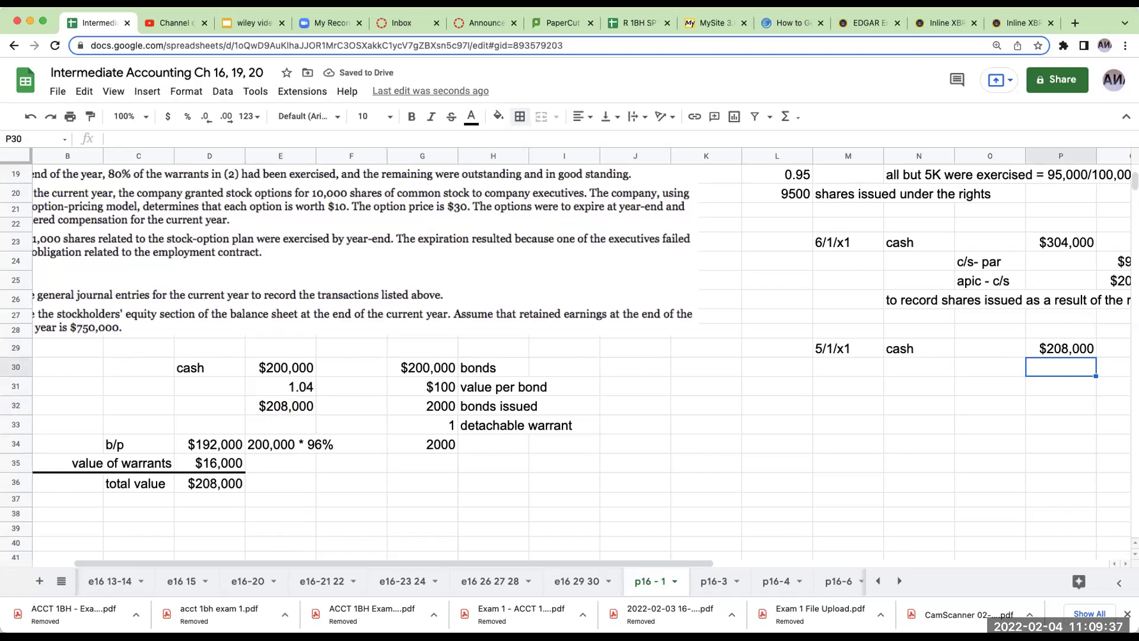
Enter the account label discount on B/P in N30, below cash
key("Left")
key("Left")
key("Left")
key("Right")
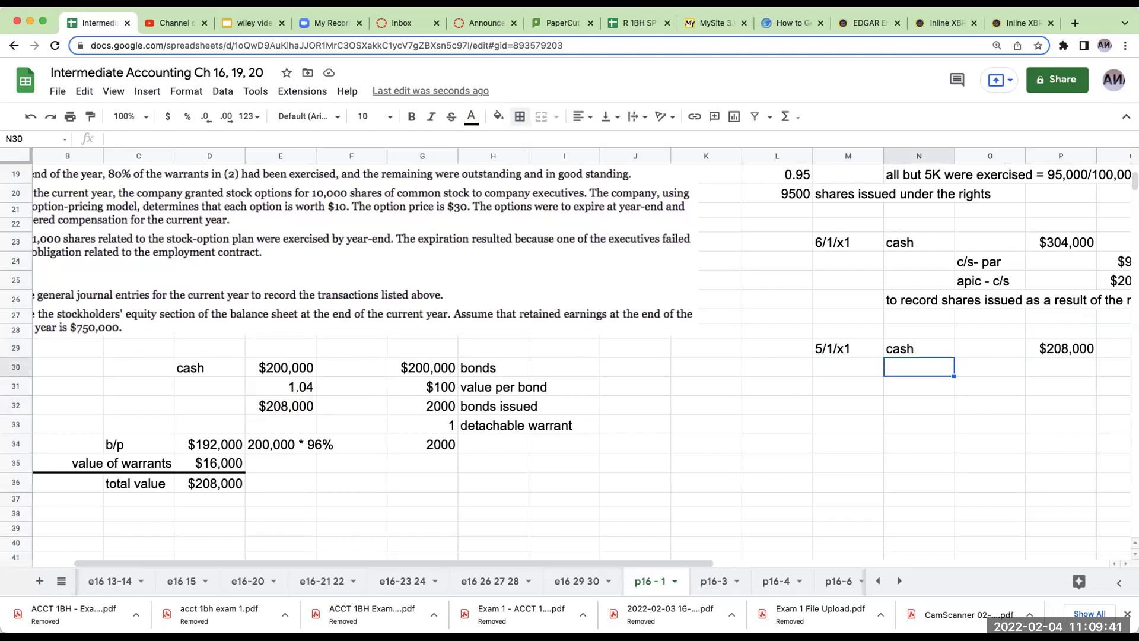
type("discount on B/P")
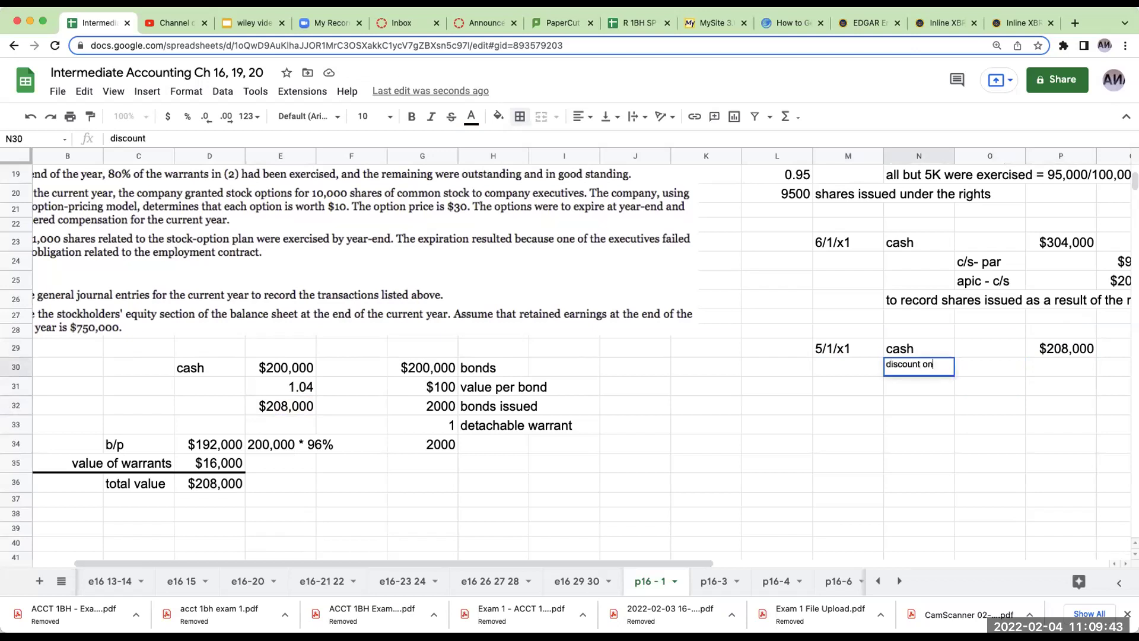
key("Return")
Enter 8000 in P30 as the debit amount for the bond discount
key("Up")
key("Right")
key("Right")
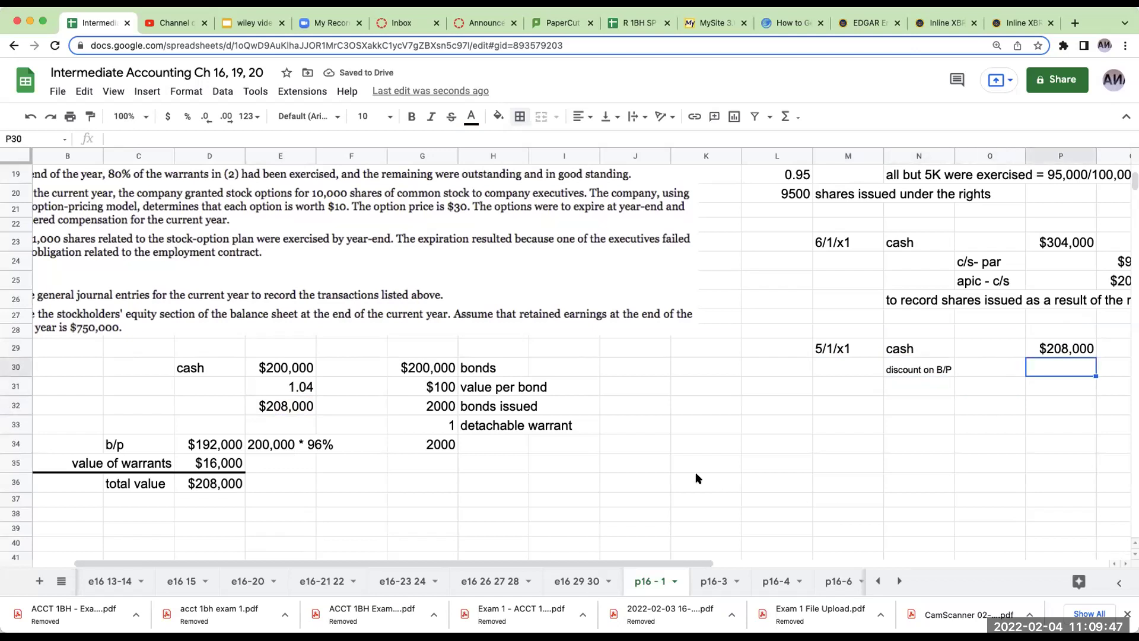
left_click(419, 373)
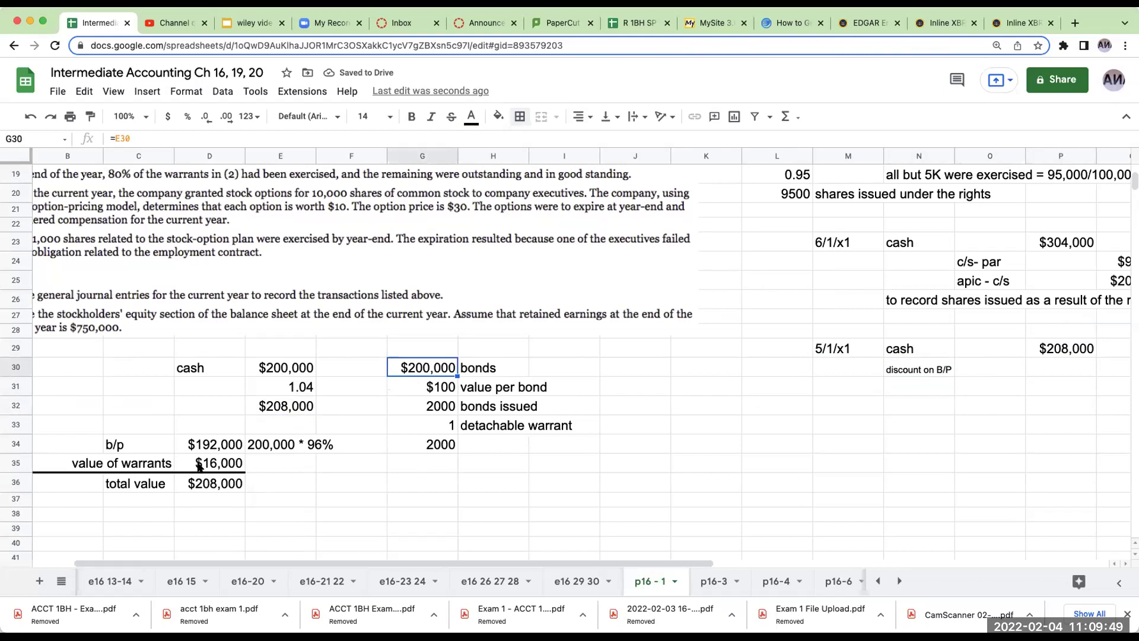
left_click(236, 442)
left_click(310, 447)
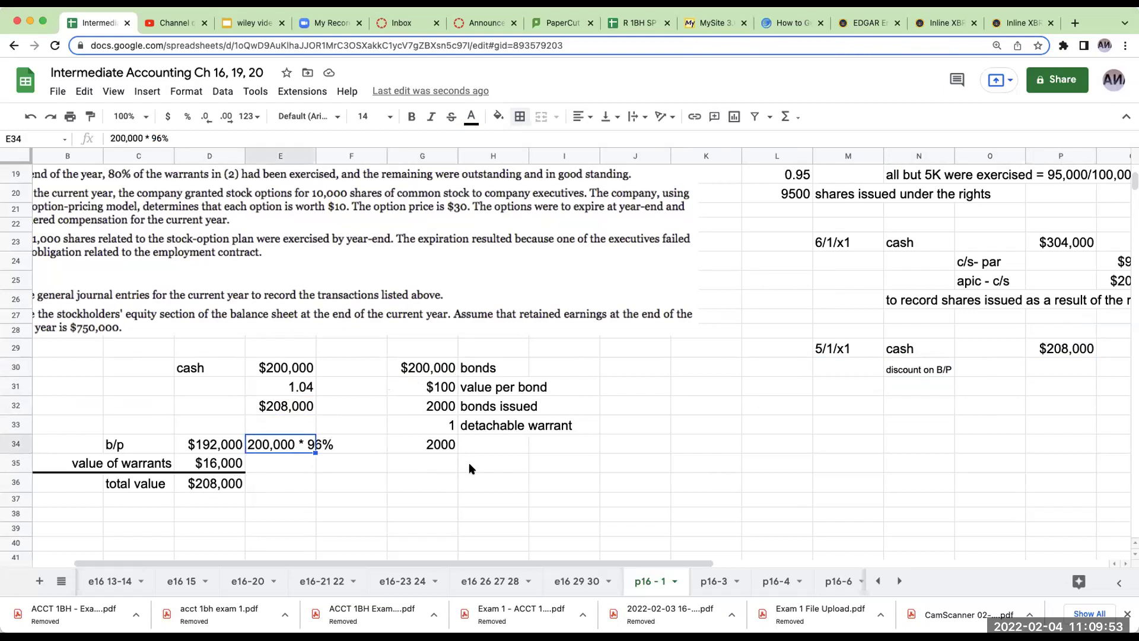
left_click(1057, 368)
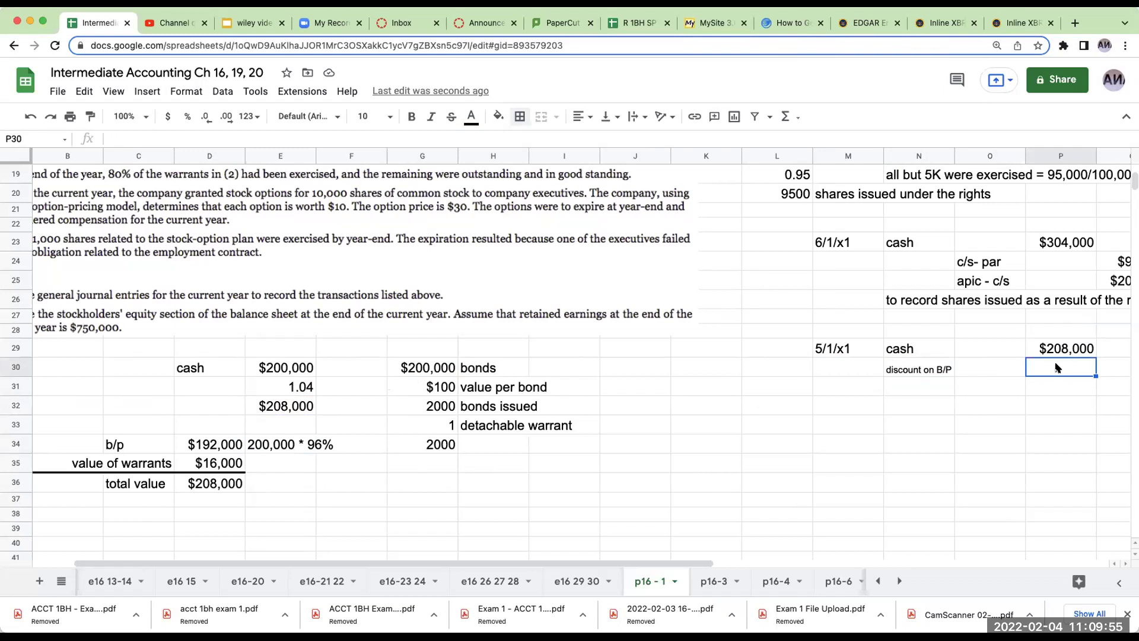
type("8000")
key("Return")
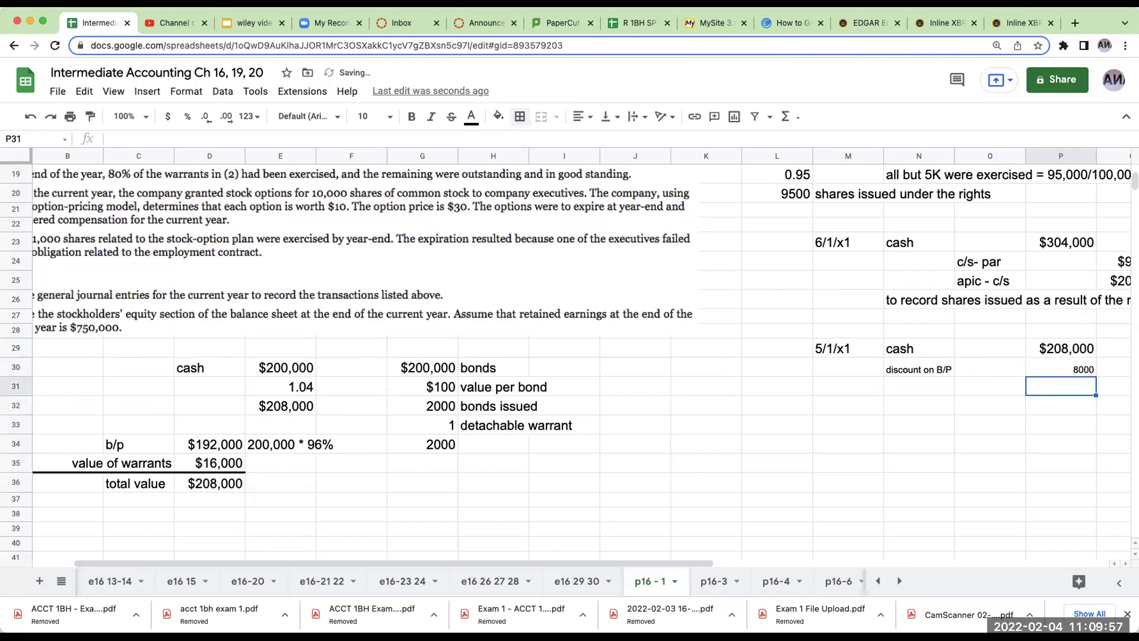
Add a credit line in row 31, with the label b/p in O31 and 200000 in Q31
key("Up")
key("Left")
key("Down")
type("b/p")
key("Return")
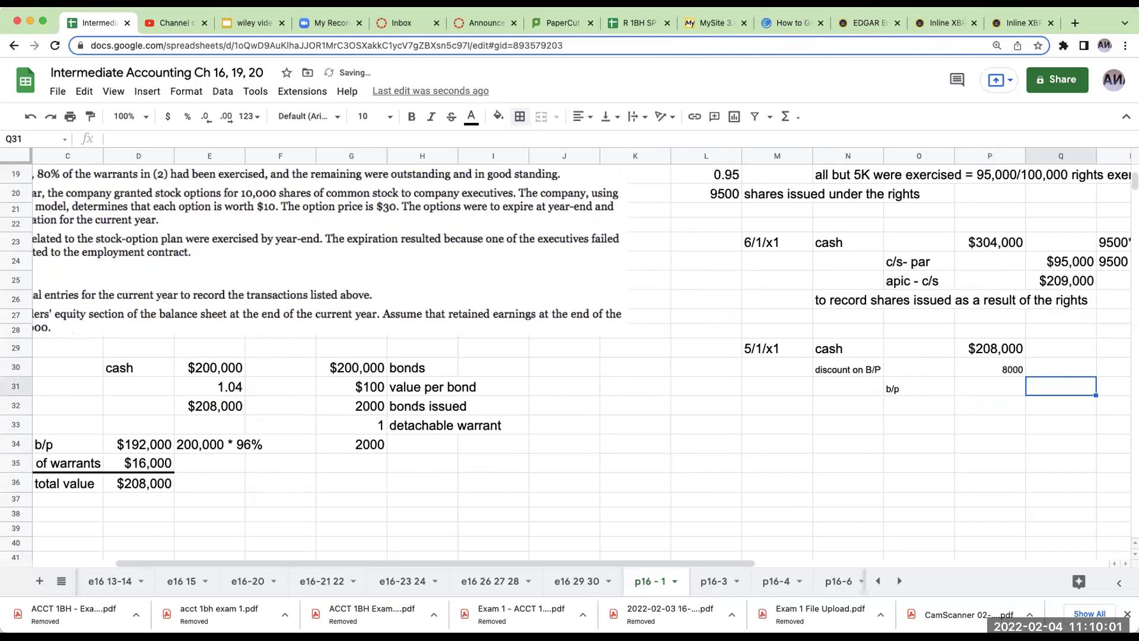
type("200000")
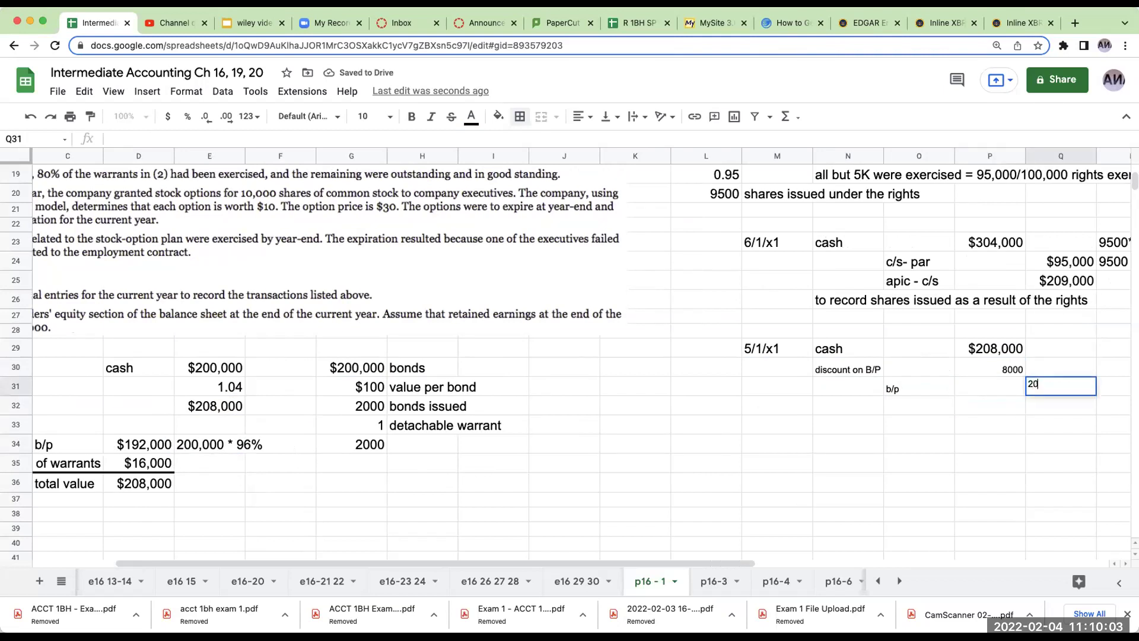
key("Return")
key("Up")
Set the font size of the new journal entry range M29:Q36 to 14
left_click_drag(755, 350, 1062, 483)
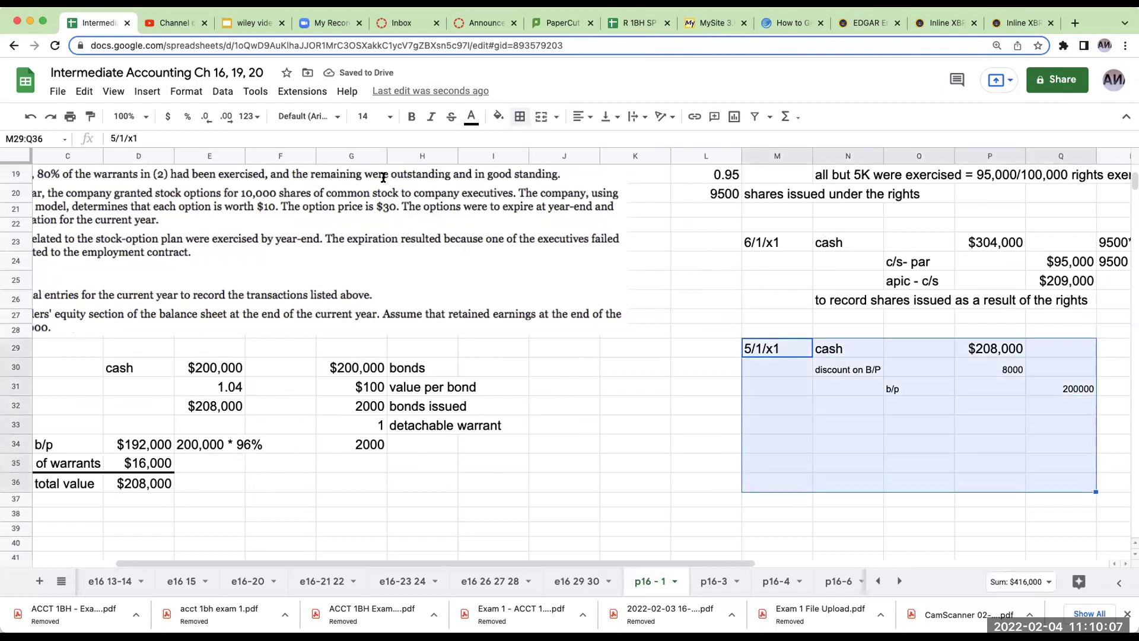
left_click(368, 116)
left_click(365, 300)
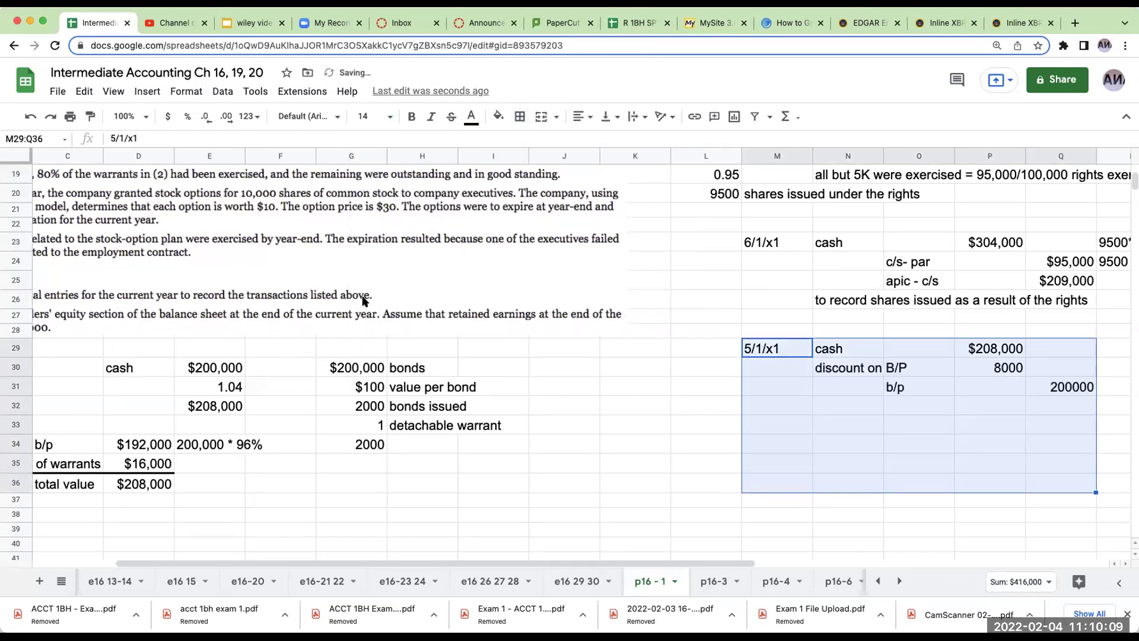
Format the journal entry amounts in P29:Q31 as currency without decimals
left_click(848, 425)
left_click(922, 394)
left_click(1074, 392)
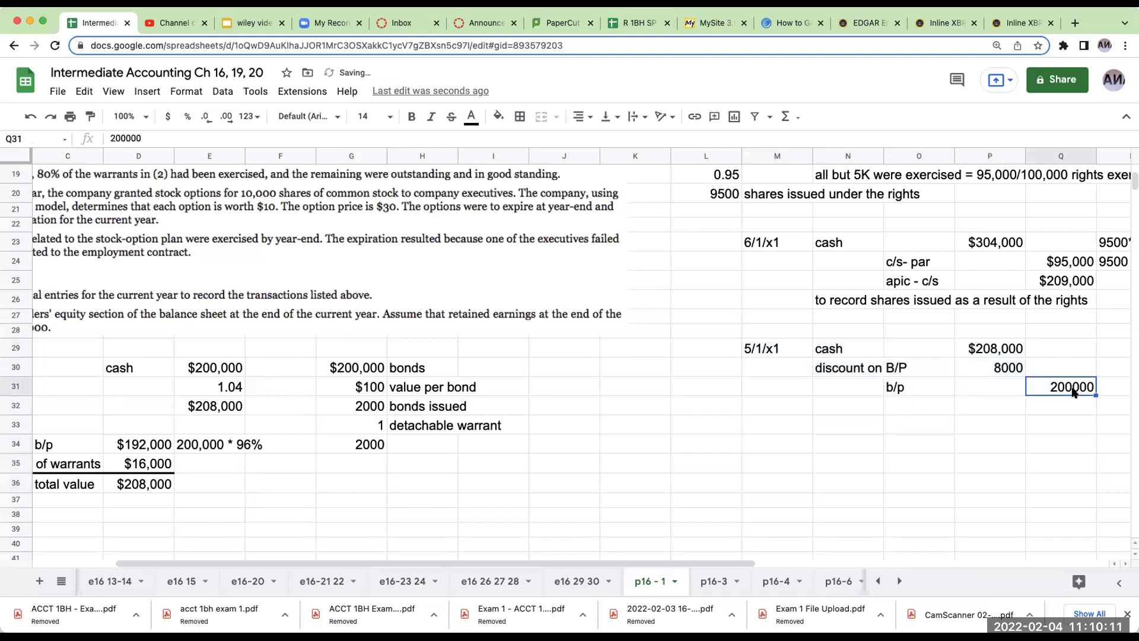
left_click_drag(985, 353, 1068, 387)
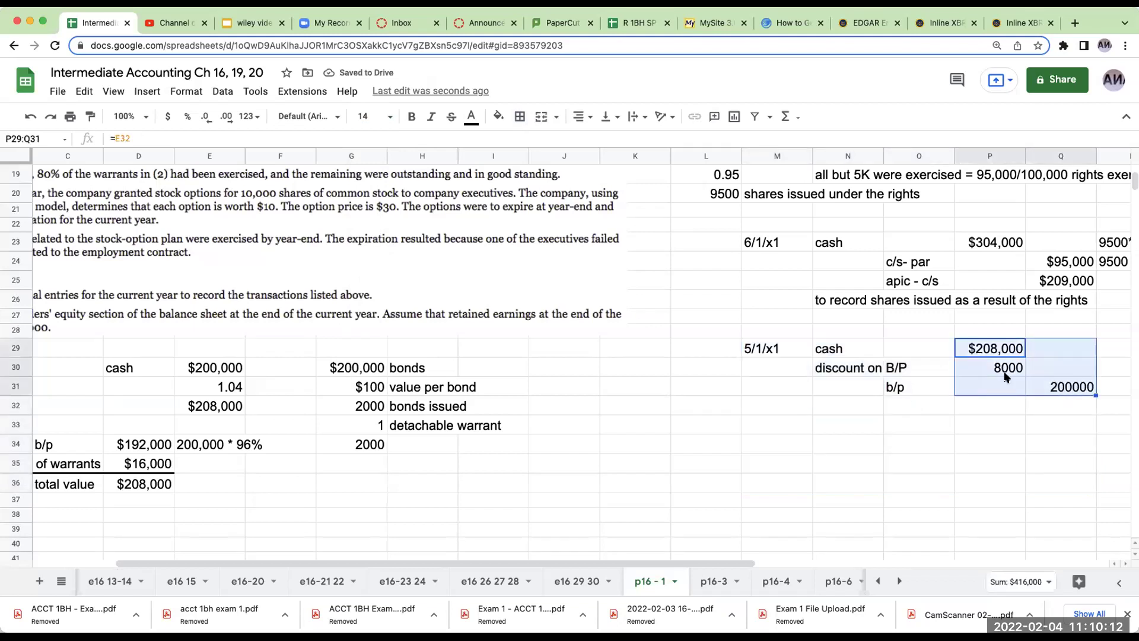
left_click(164, 117)
left_click(206, 116)
left_click(206, 117)
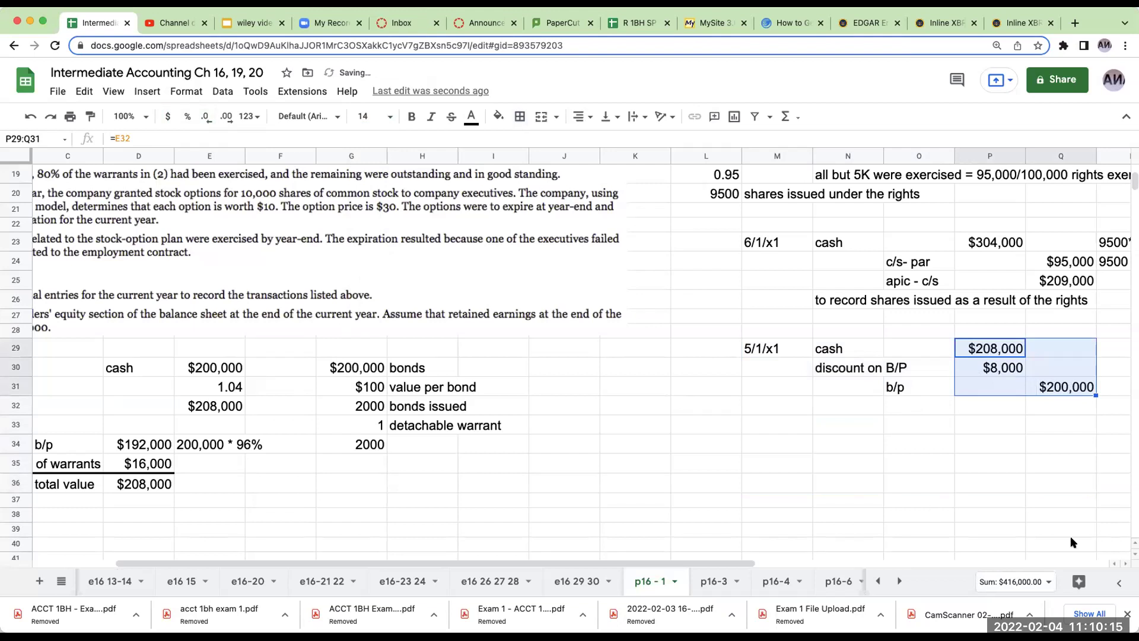
Enter a 16000 credit in Q32 and format it as whole-dollar currency
left_click(989, 415)
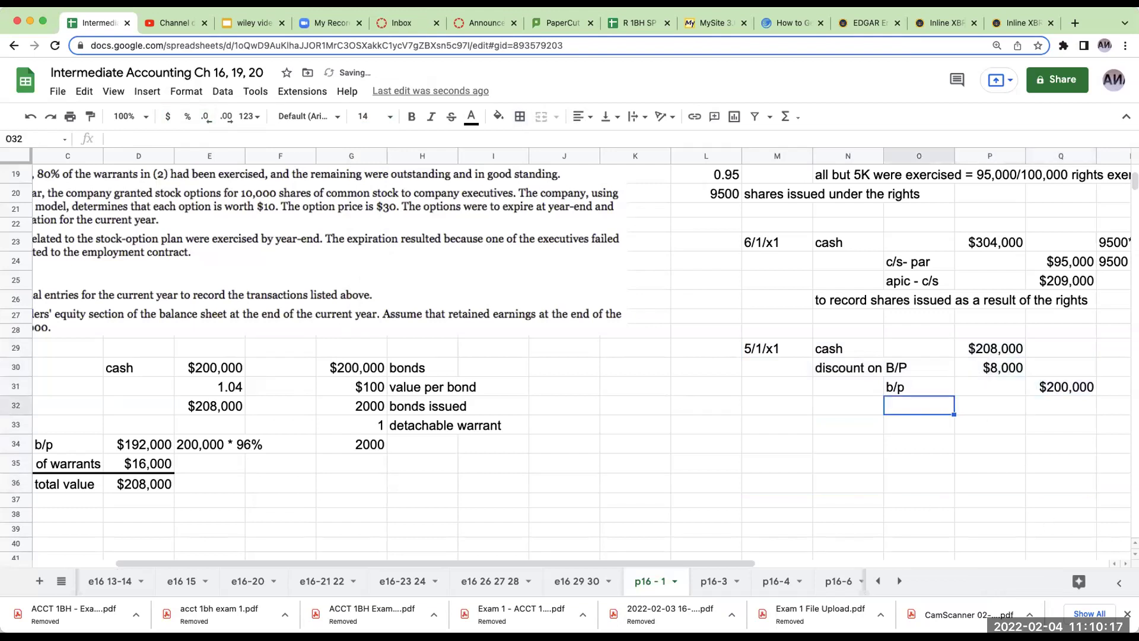
key("Tab")
type("16000")
key("Return")
key("Up")
left_click(168, 117)
left_click(206, 119)
left_click(206, 119)
Enter the account label apic- stock warrants in O32 for the last credit line
left_click(926, 410)
type("apic- stoc")
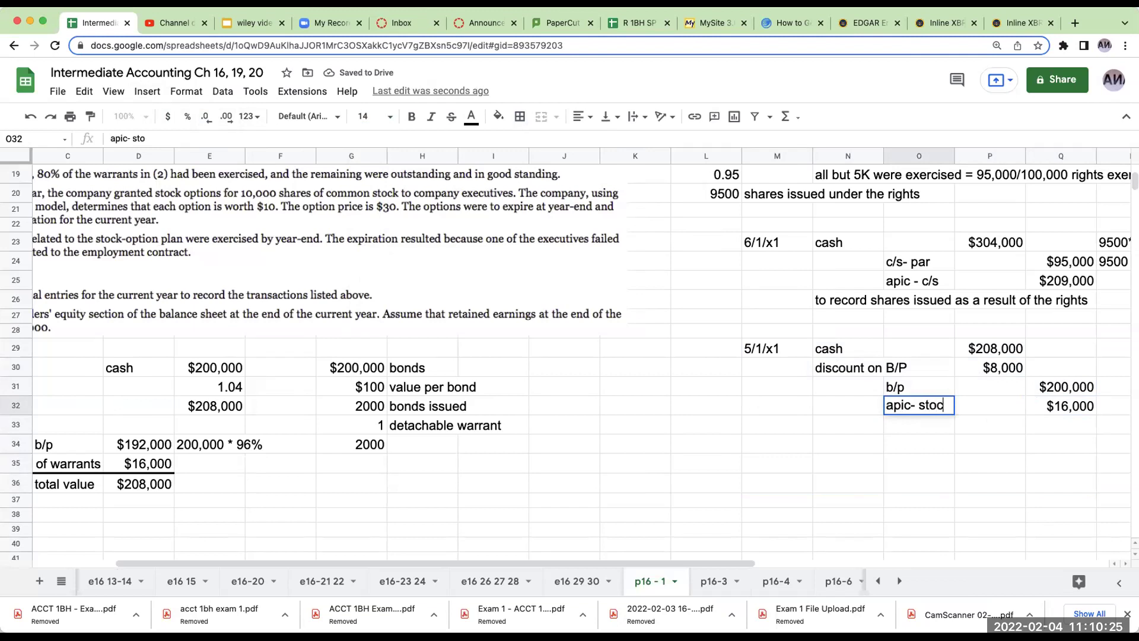
type("k warrants")
key("Return")
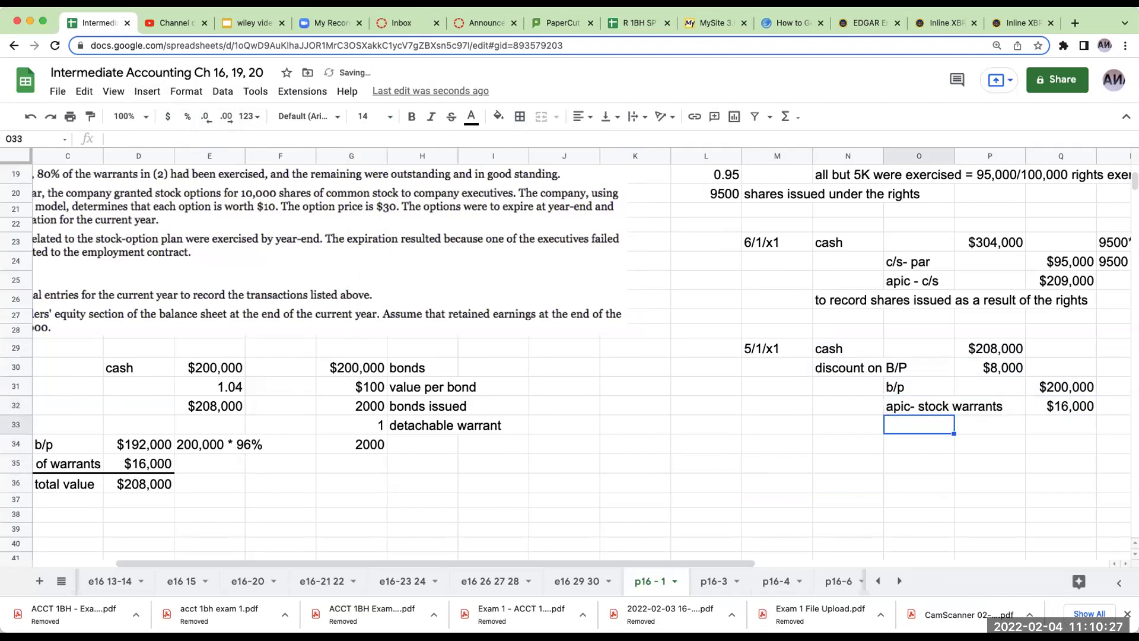
Enter the journal entry explanation "to record bond issuance with detachable warrants" in N33
left_click(848, 425)
type("to rec")
type("ord iss")
type("ond i")
type("ssua")
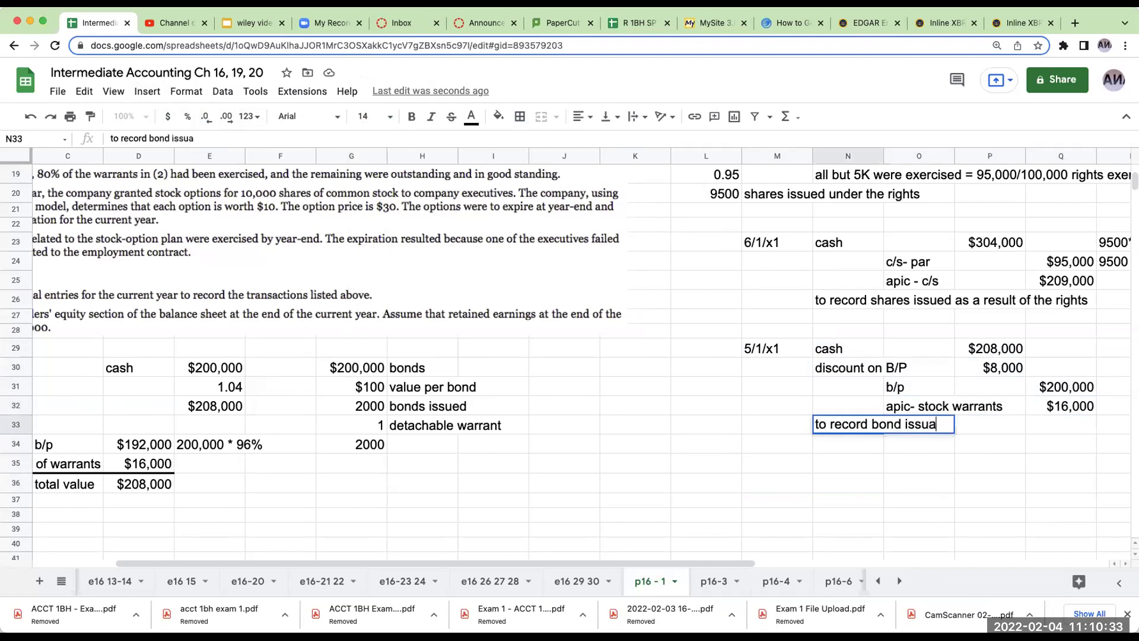
type("nce with detachable a")
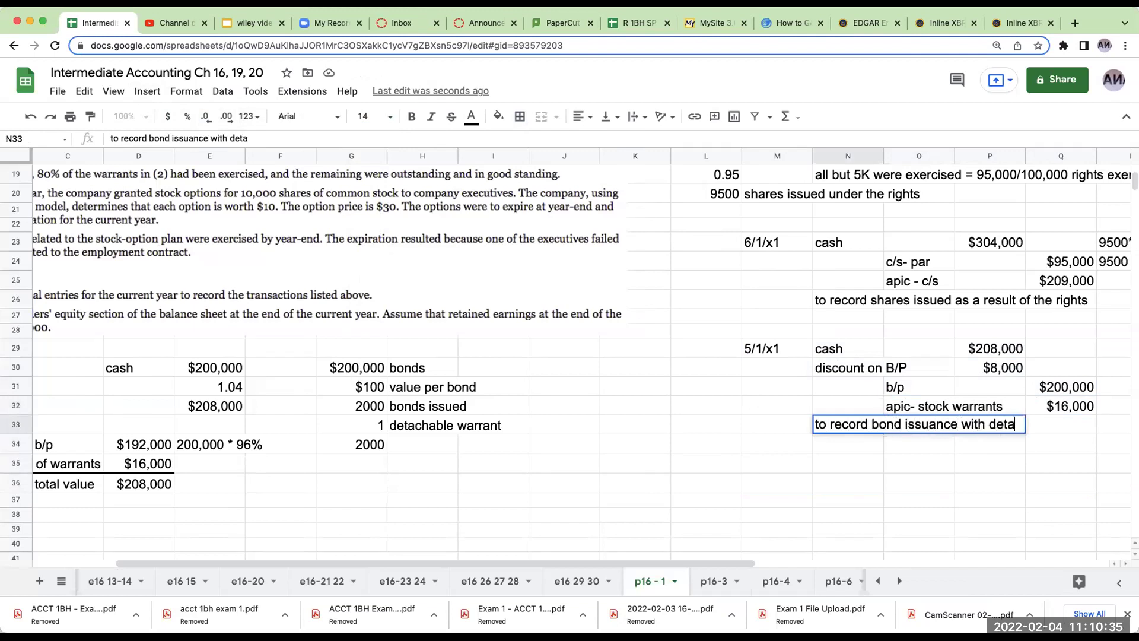
key("BackSpace")
type("warrants")
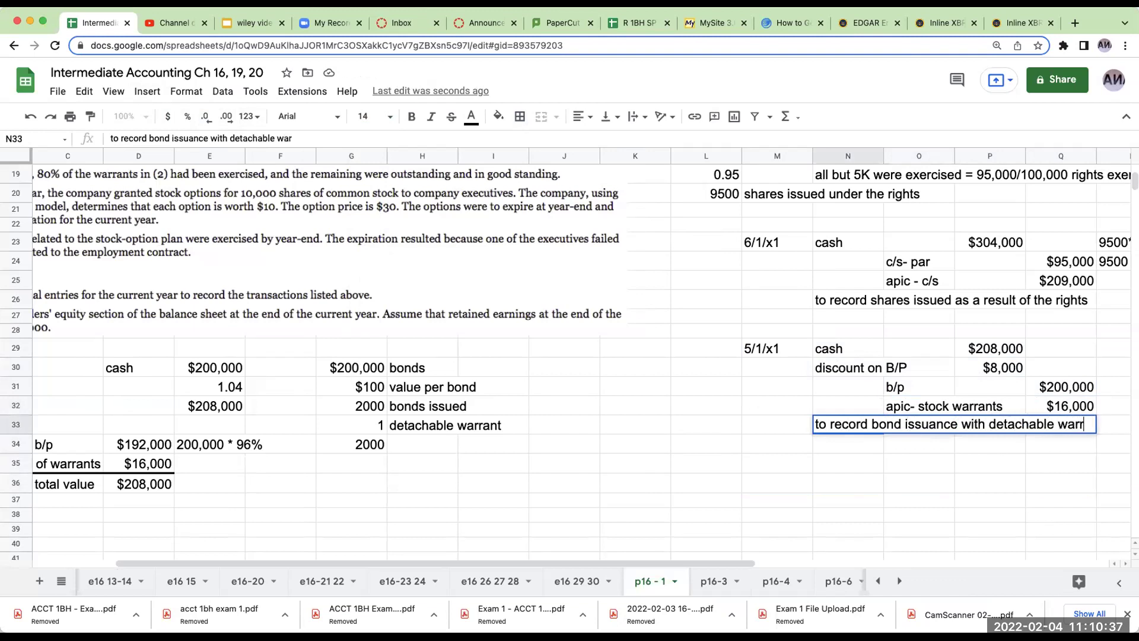
key("Return")
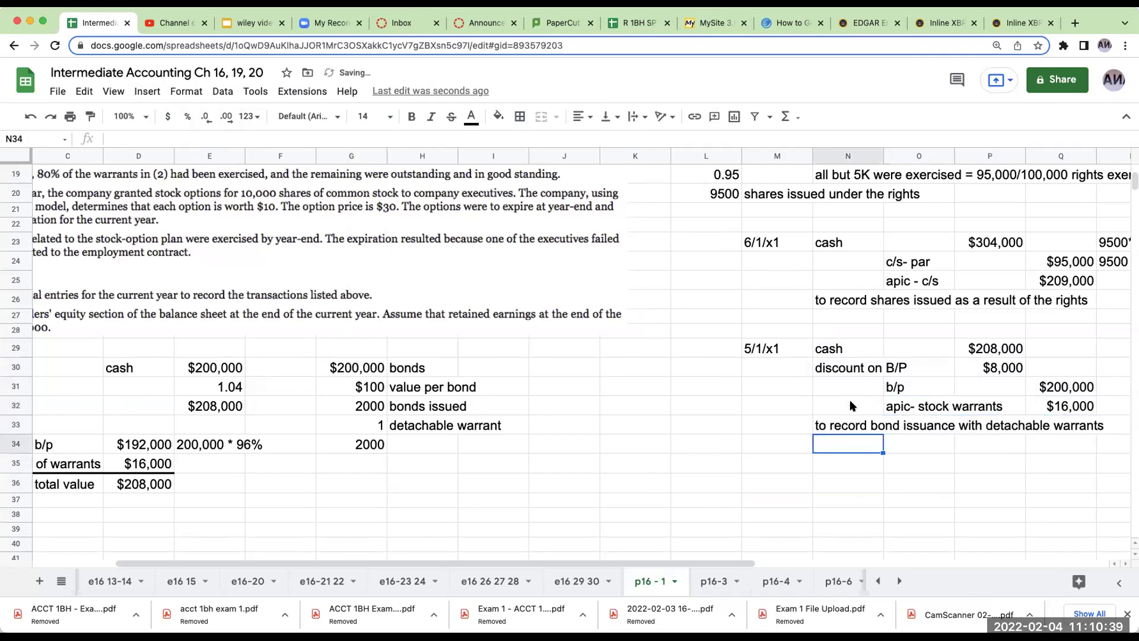
Add a row to the equity schedule with transaction number 2 in K13 and the label bonds w/ warrants in L13
scroll(889, 443, "up", 5)
left_click(707, 337)
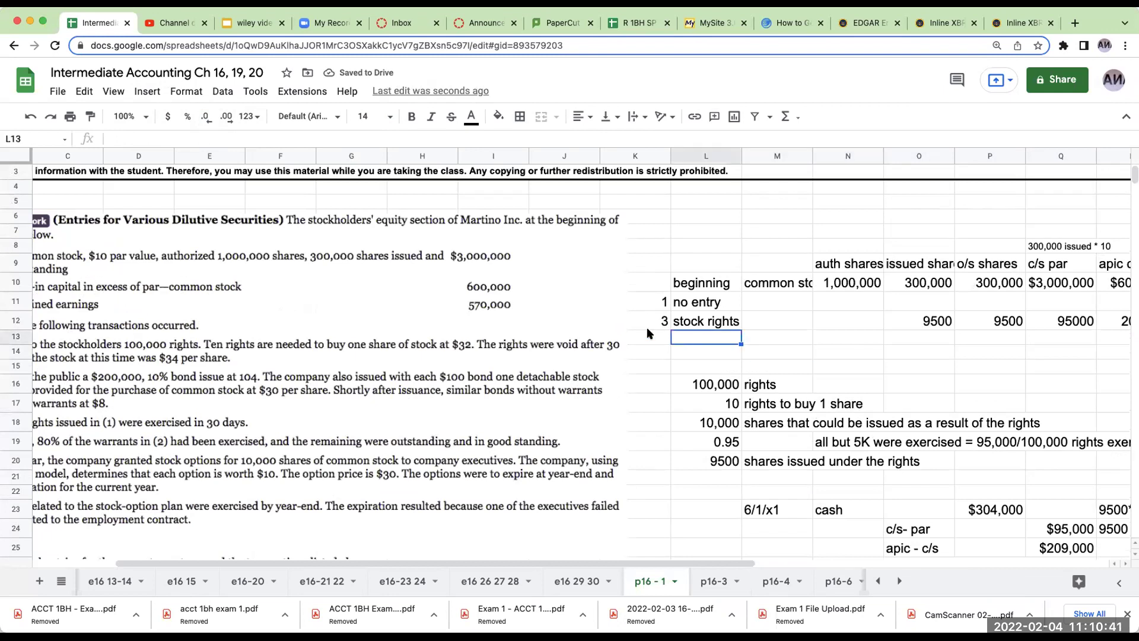
left_click(648, 333)
type("2")
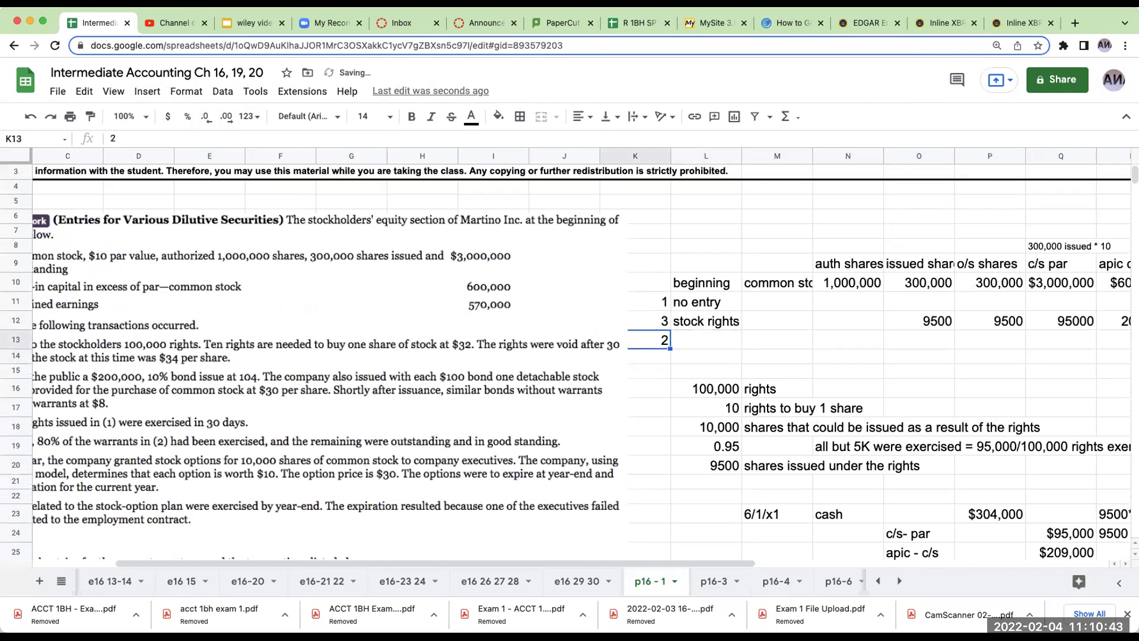
left_click(706, 339)
type("bonds w/ warrants")
key("Return")
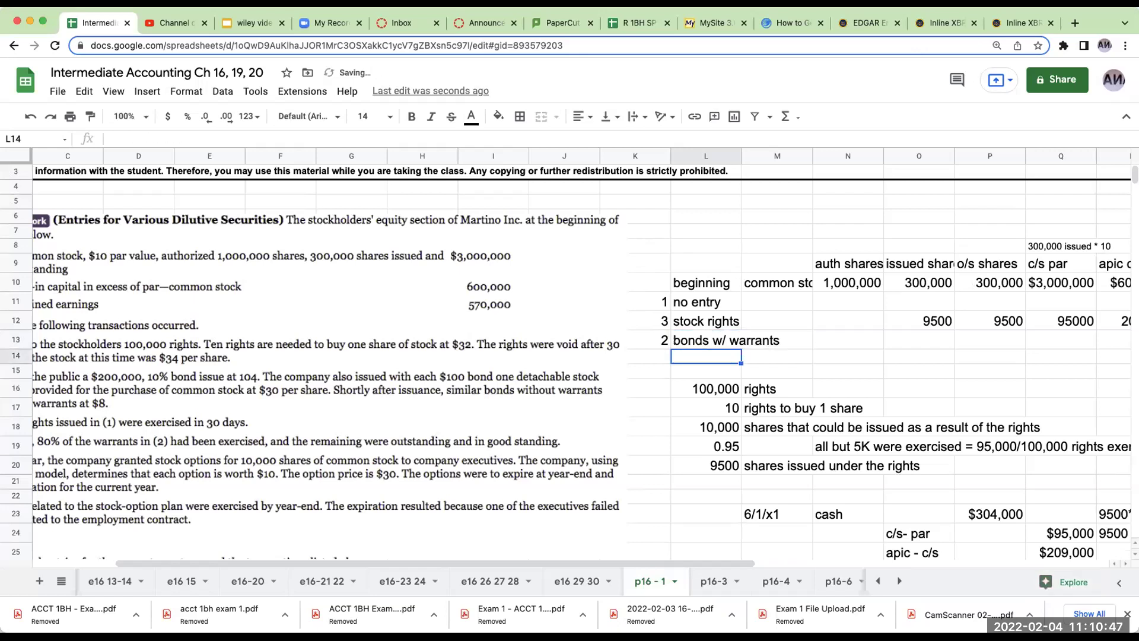
Insert one column to the left of blank column S, beside the apic c/s column of the equity schedule
key("Up")
key("Right")
key("Right")
key("Right")
key("Right")
key("Right")
key("Right")
key("Left")
key("Left")
key("Right")
key("Right")
key("Right")
key("Up")
key("Up")
key("Up")
key("Up")
key("Up")
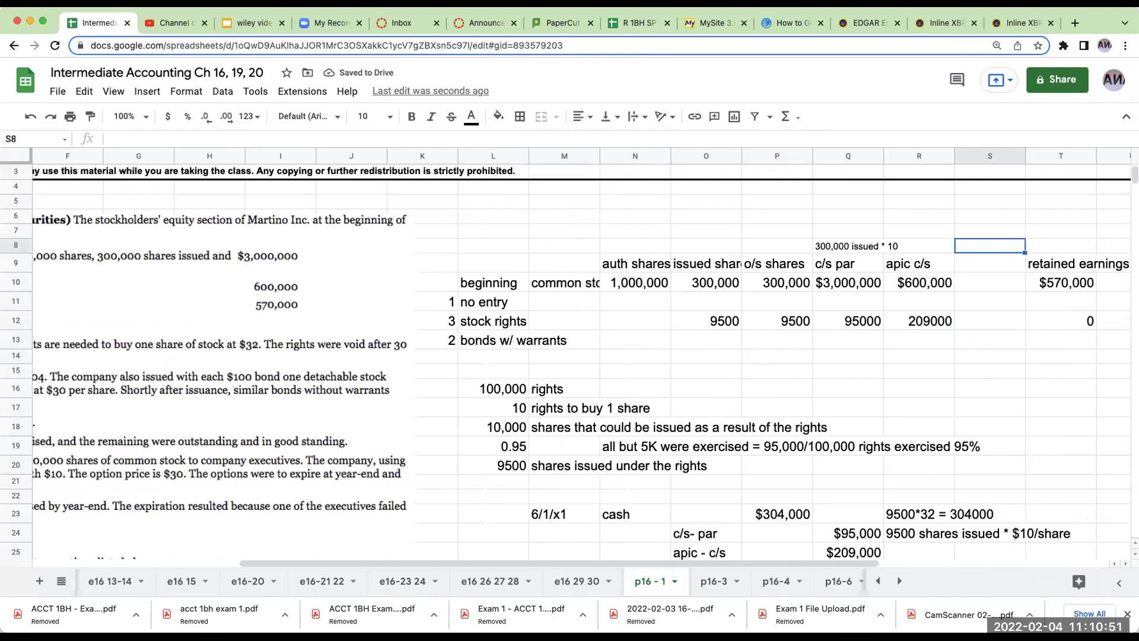
scroll(1013, 369, "down", 7)
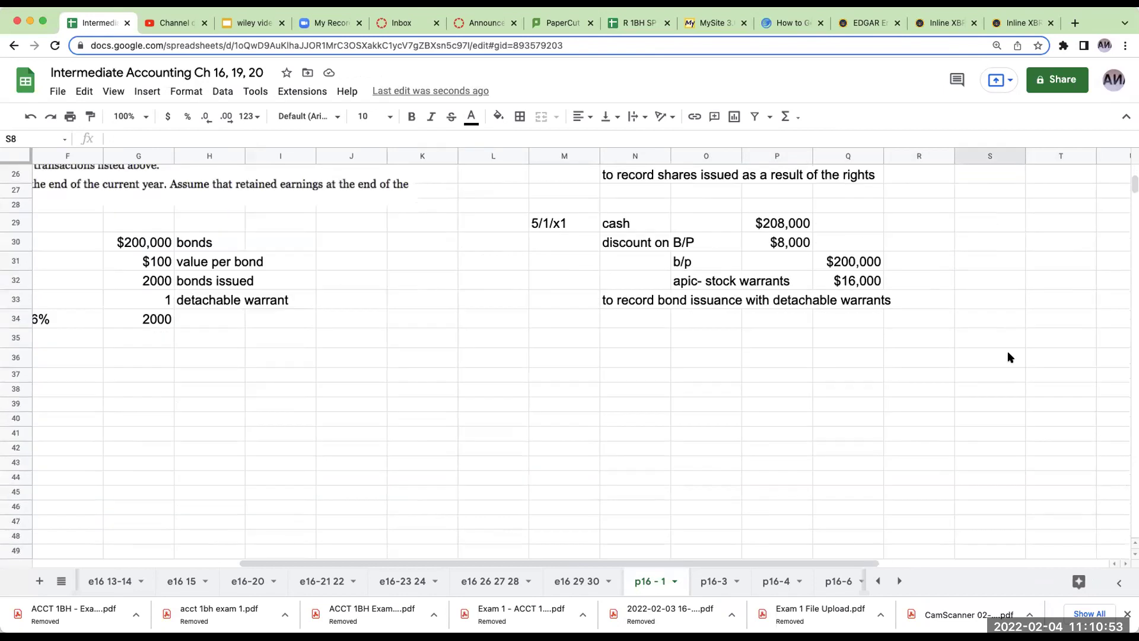
scroll(1008, 350, "up", 8)
right_click(999, 153)
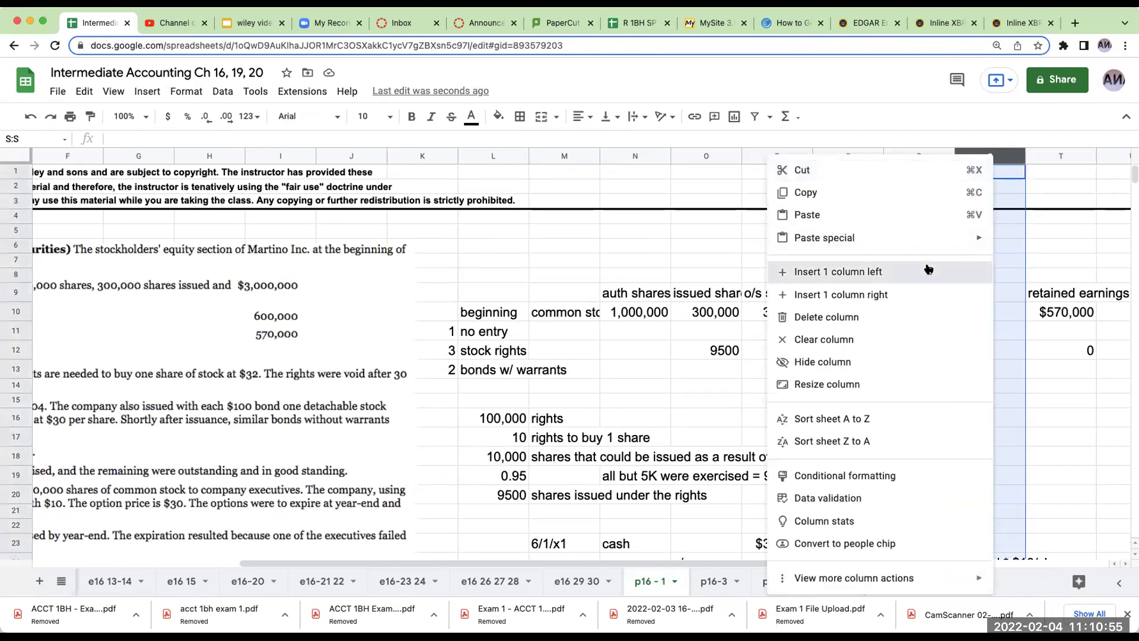
left_click(928, 272)
Enter the column header apic- warrants in S9
left_click(977, 300)
type("apic")
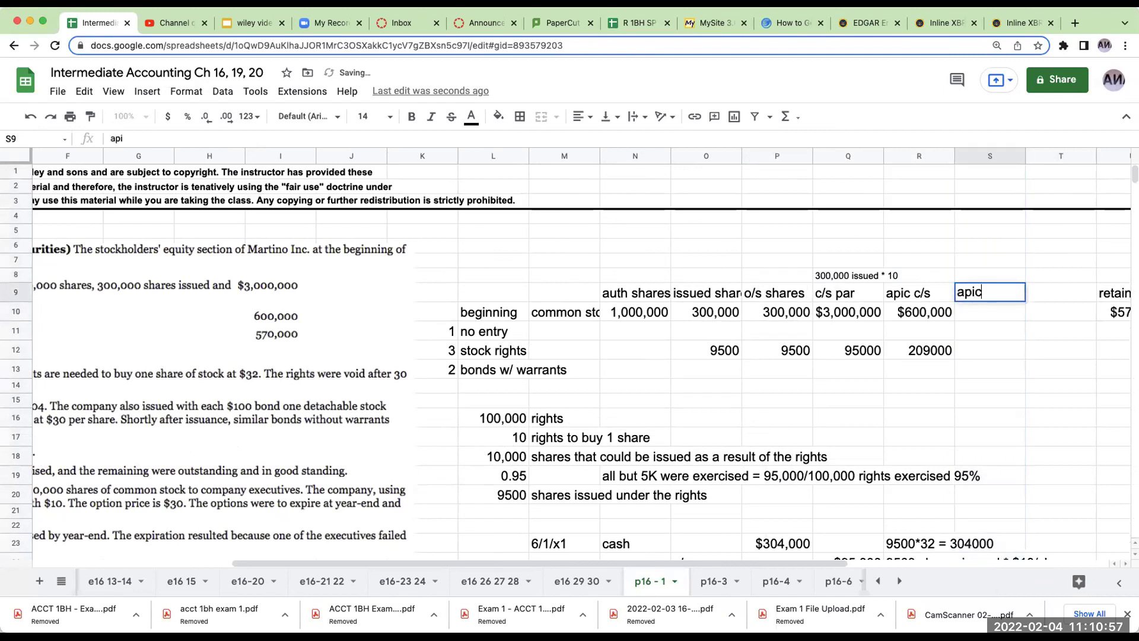
type("- warrants")
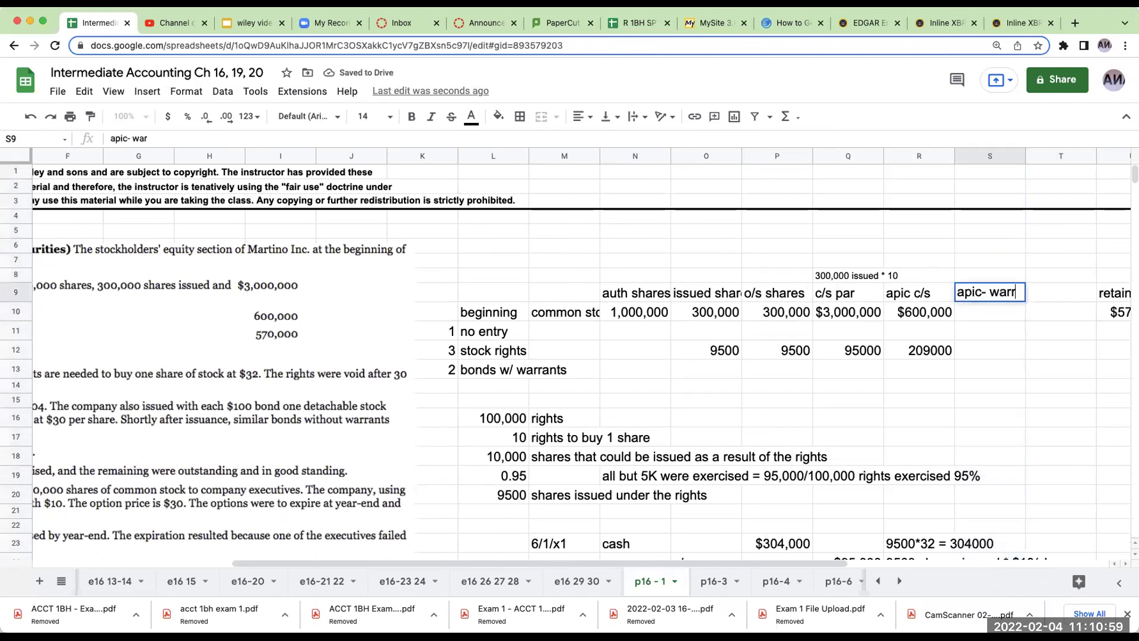
key("Return")
key("Return")
Link S13 in the bonds w/ warrants row to the apic- stock warrants credit in Q32
left_click(990, 370)
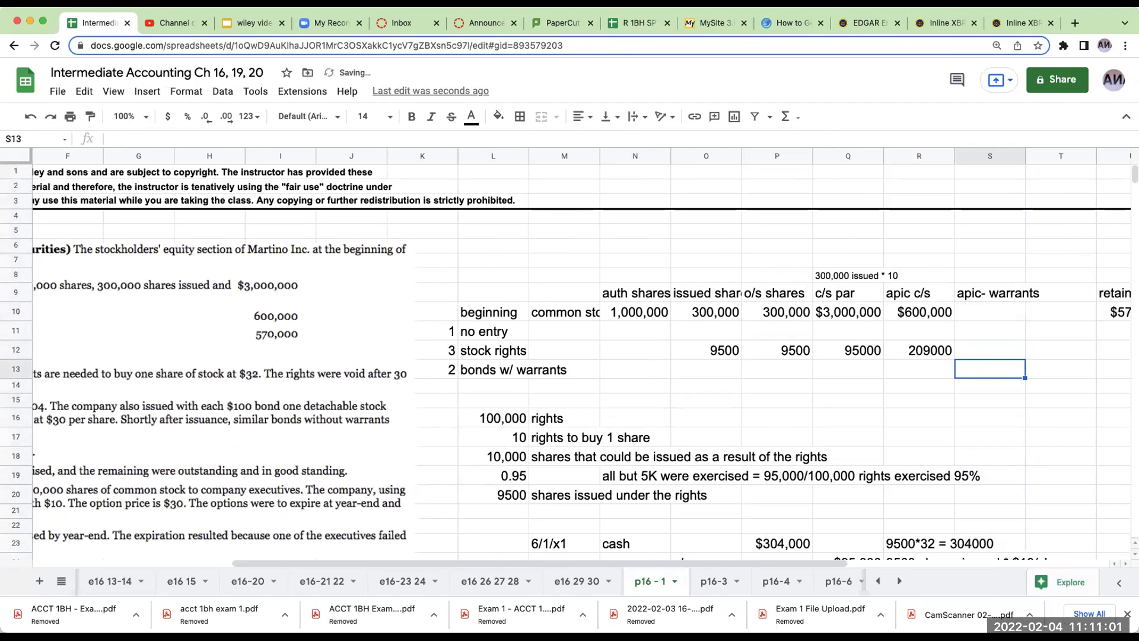
type("+")
scroll(905, 377, "down", 3)
scroll(902, 384, "down", 3)
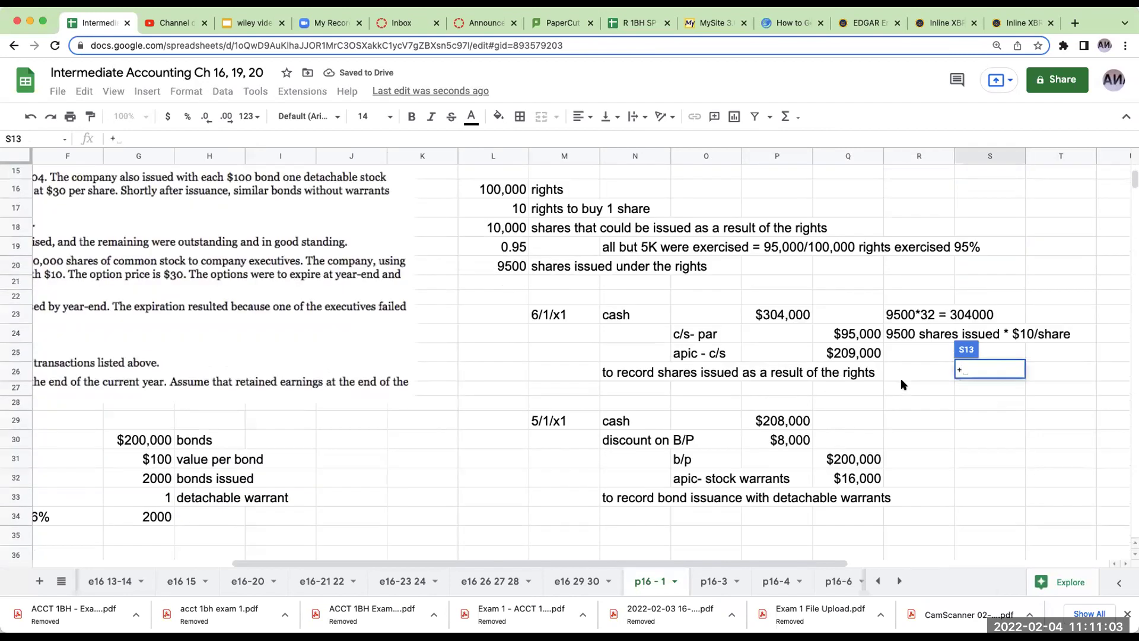
left_click(855, 481)
key("Return")
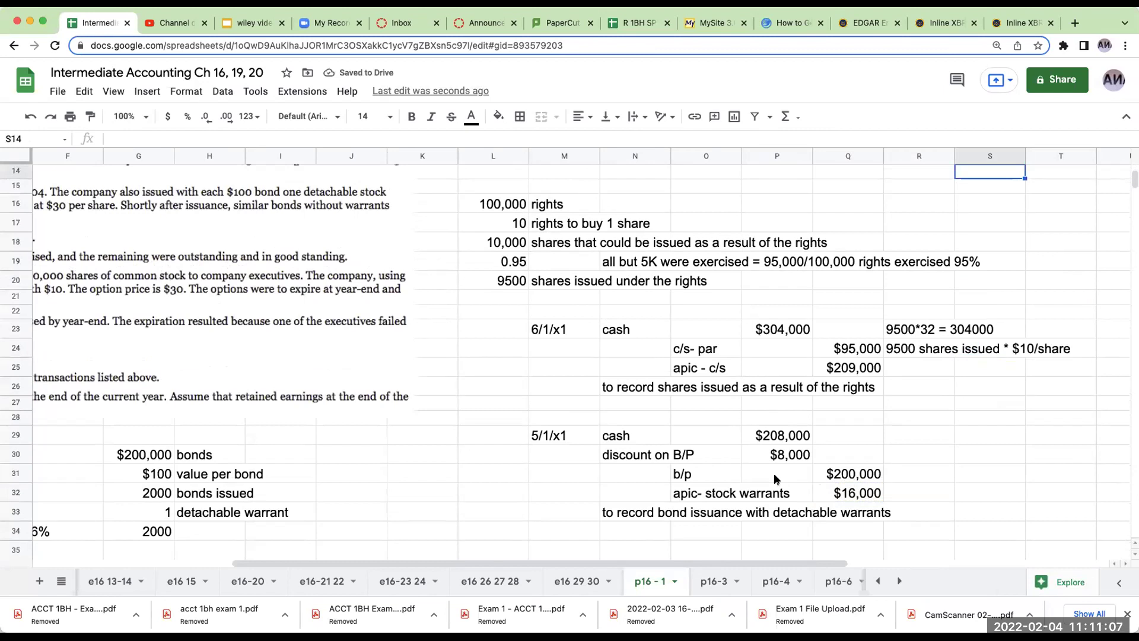
scroll(893, 421, "up", 3)
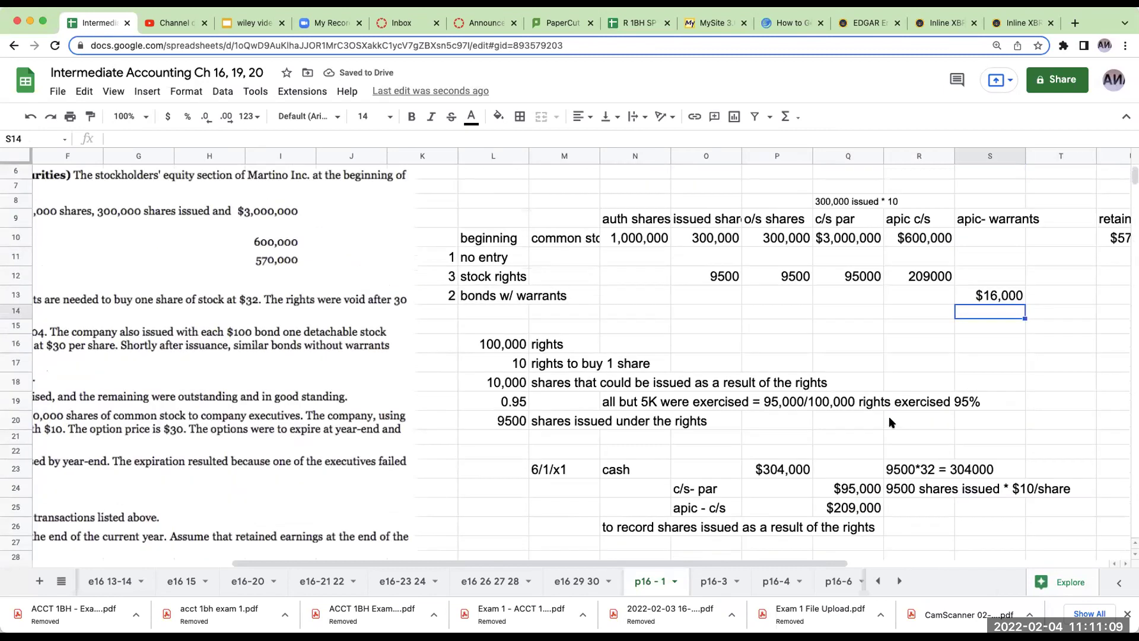
Enter 0 for retained earnings in U13 of the bonds w/ warrants row
key("Right")
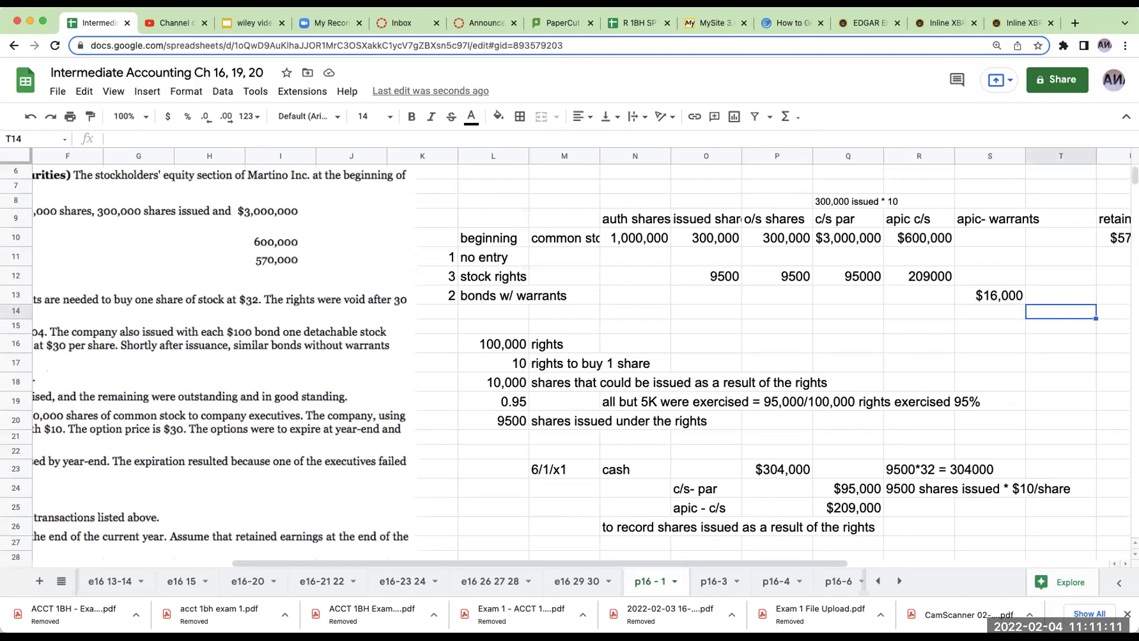
key("Right")
key("Left")
key("Left")
key("Left")
key("Up")
key("Up")
key("Right")
key("Right")
key("Right")
key("Down")
type("0")
key("Return")
Review the P16.1 problem text for the details of the warrant exercise in transaction 4
key("Left")
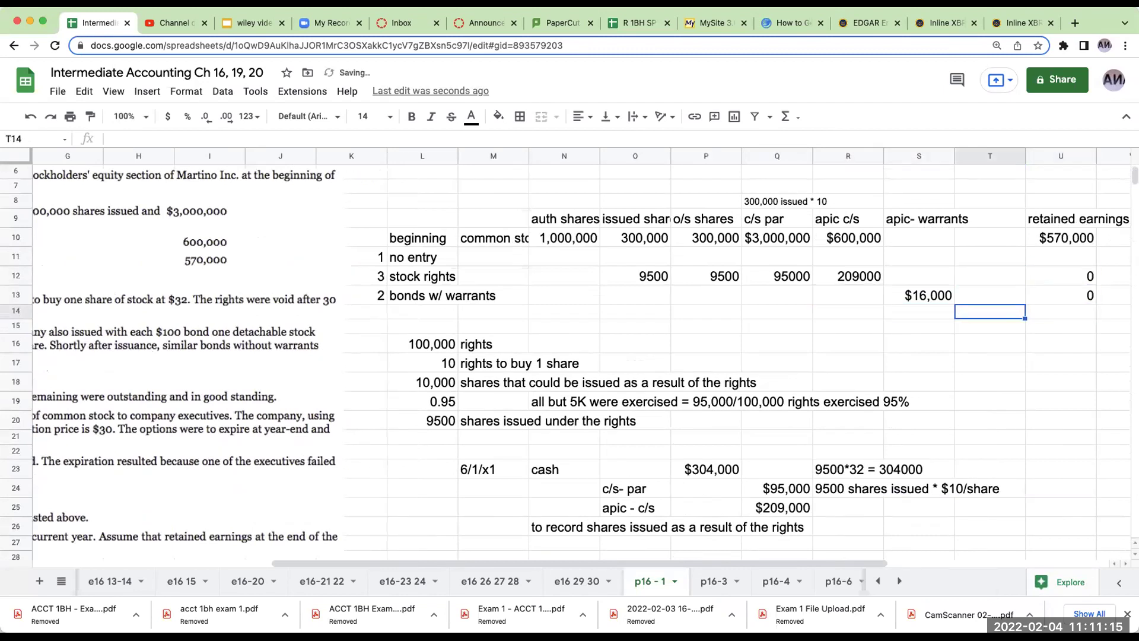
key("Left")
key("Left")
key("Left")
key("Left")
key("Left")
key("Left")
key("Left")
key("Left")
key("Left")
key("Left")
key("Left")
key("Left")
key("Left")
key("Left")
key("Left")
key("Left")
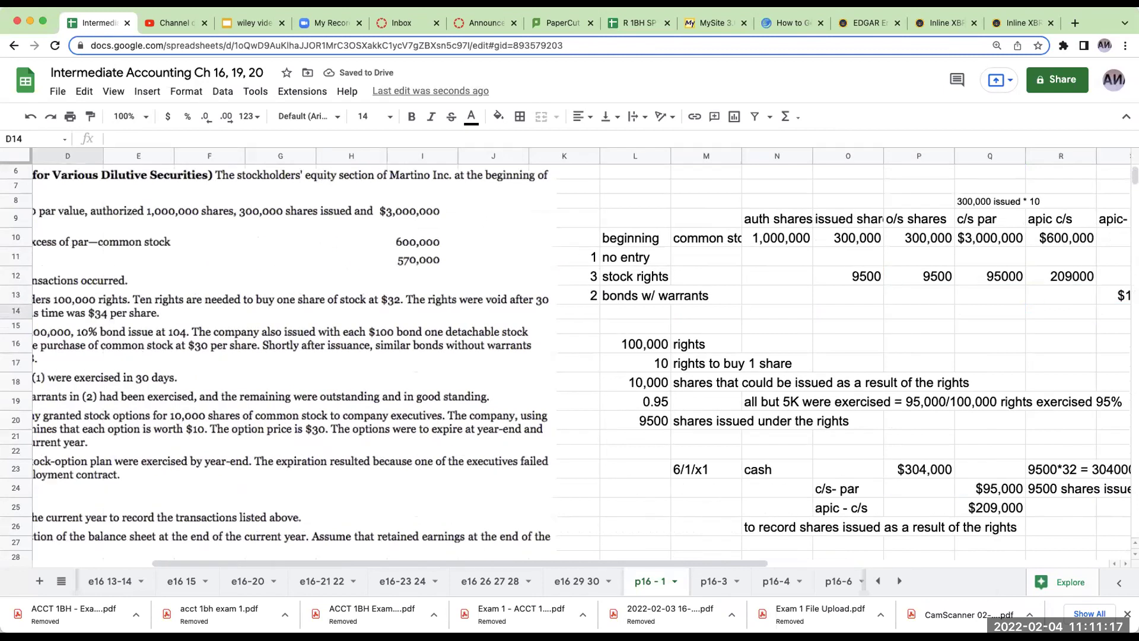
key("Left")
key("Left")
key("Left")
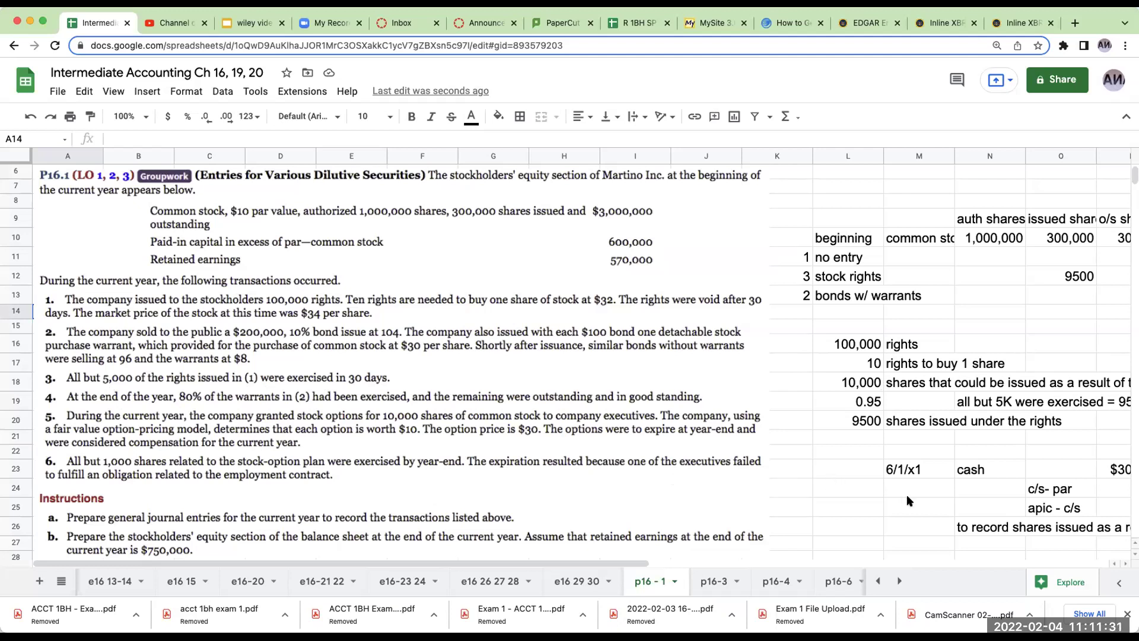
scroll(908, 493, "down", 5)
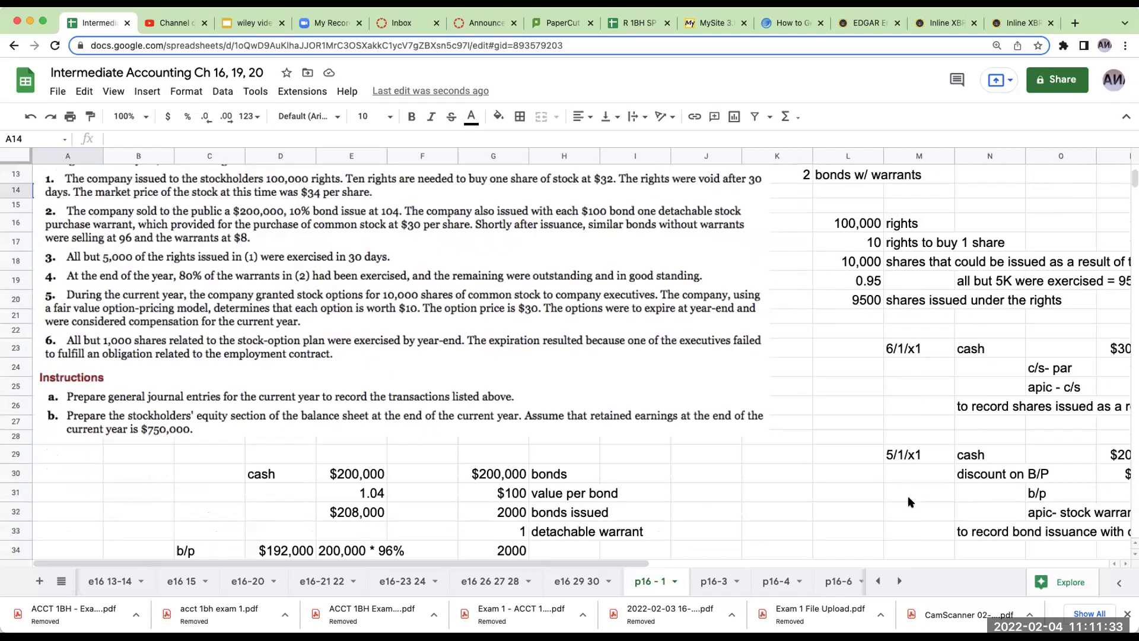
Label the warrant count in G34 by entering warrants issued in H34
left_click(918, 505)
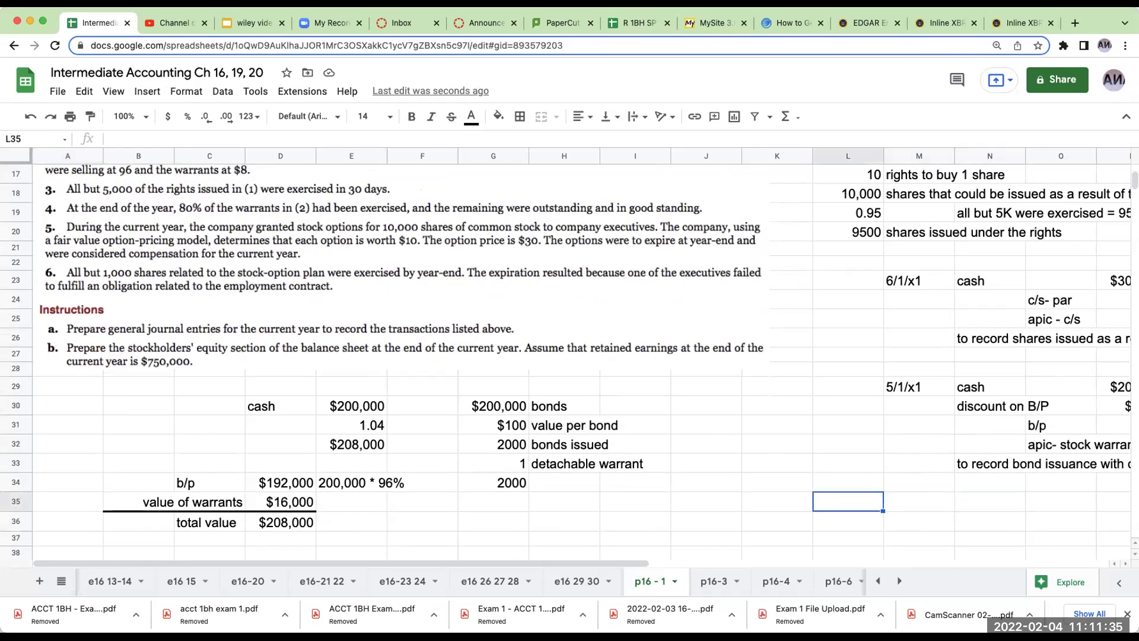
left_click(777, 501)
key("Left")
key("Left")
key("Left")
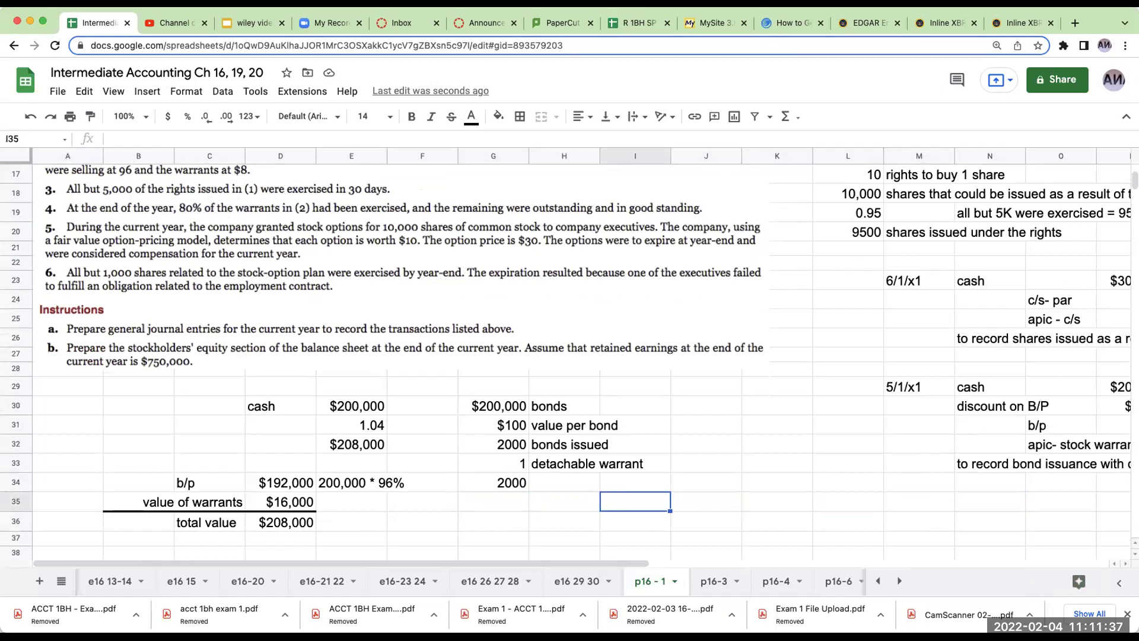
key("Up")
type("warrants issued")
key("Return")
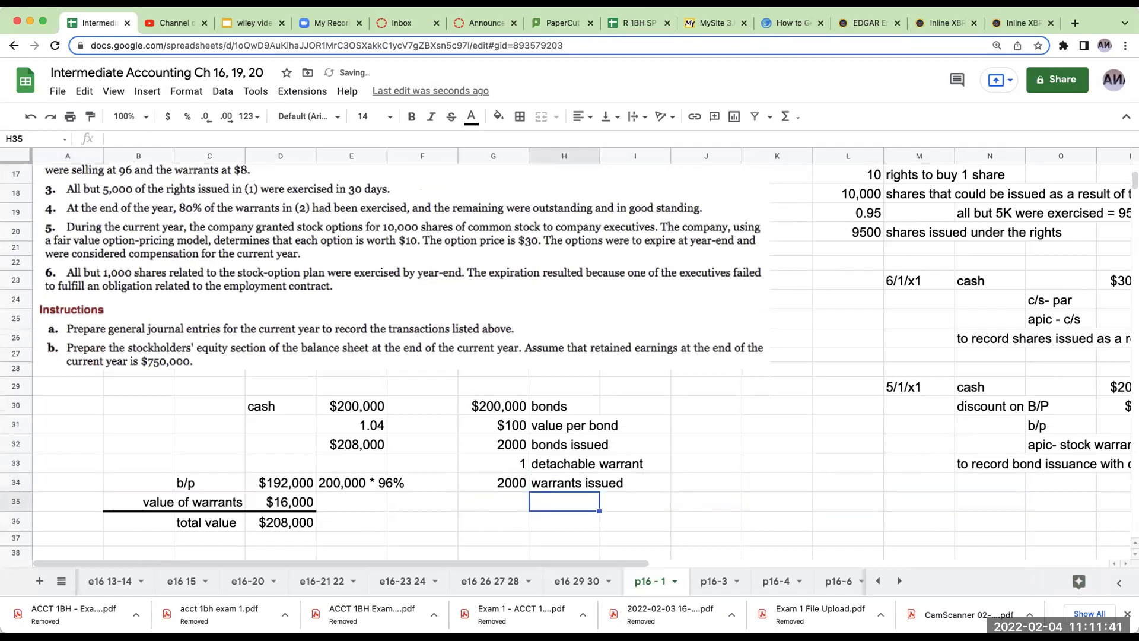
Repeat the warrants issued line in row 36 by linking G36 to G34 and H36 to H34
key("Left")
key("Down")
type("+")
key("Up")
key("Up")
key("Tab")
type("+")
key("Up")
key("Up")
key("Return")
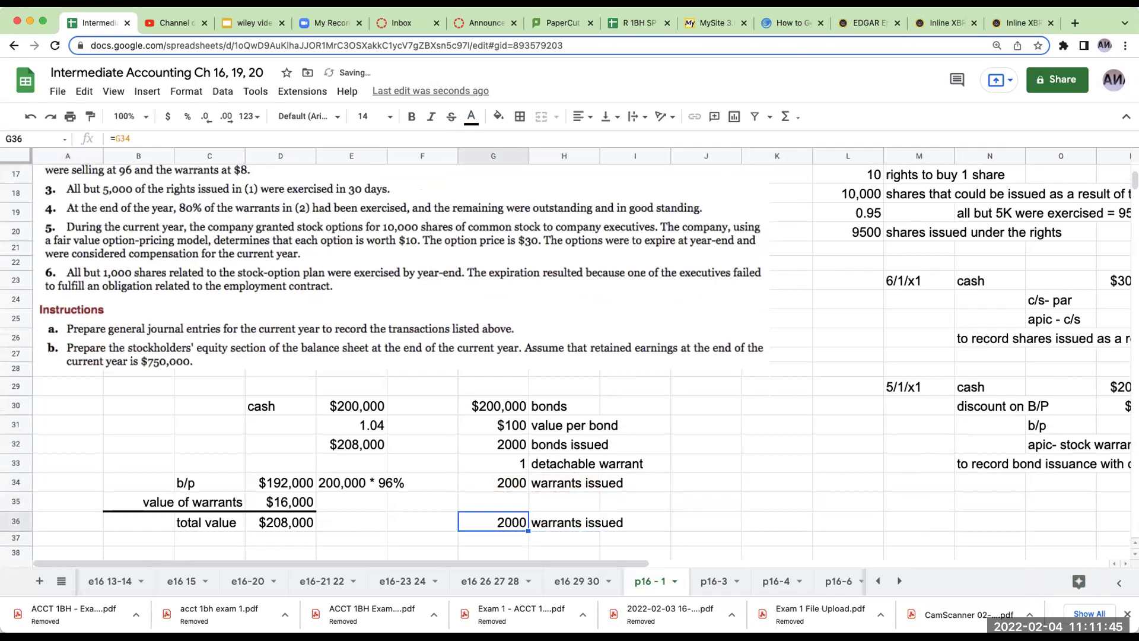
Enter 0.8 in G37 with the label % of warrants exercised in H37
type("0.8")
key("Tab")
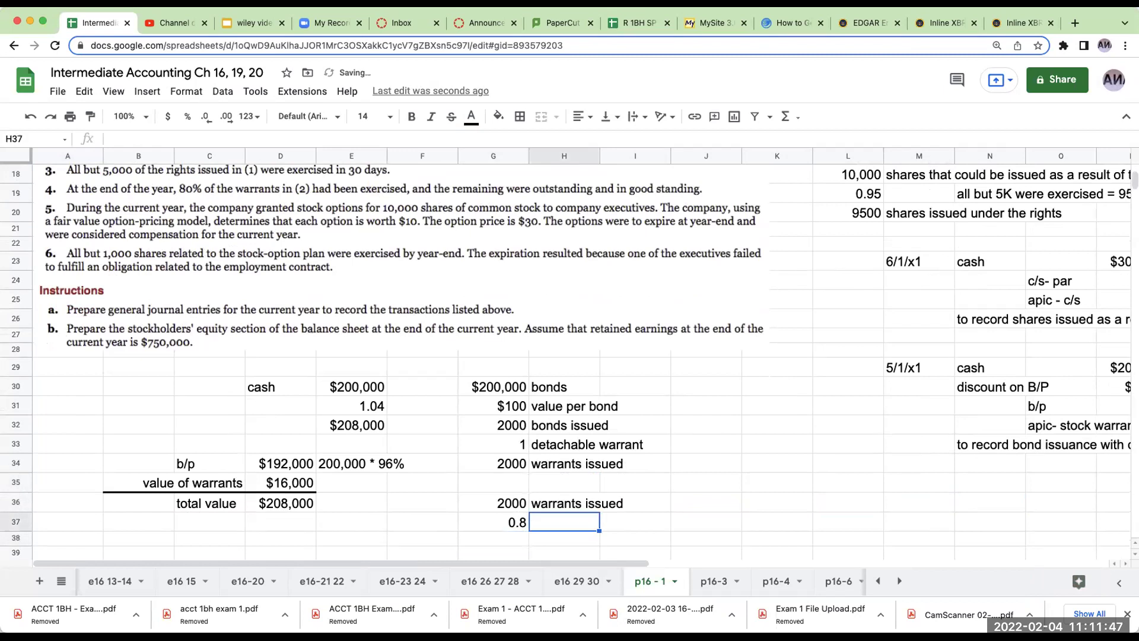
type("warra")
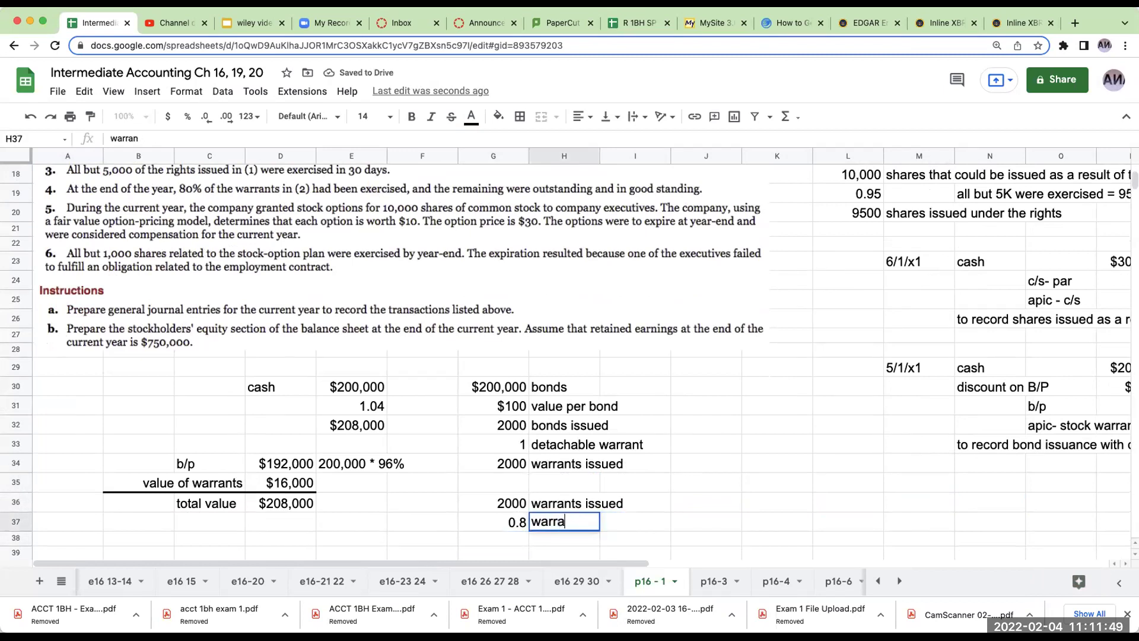
key("BackSpace")
key("BackSpace")
key("BackSpace")
type("% of wa")
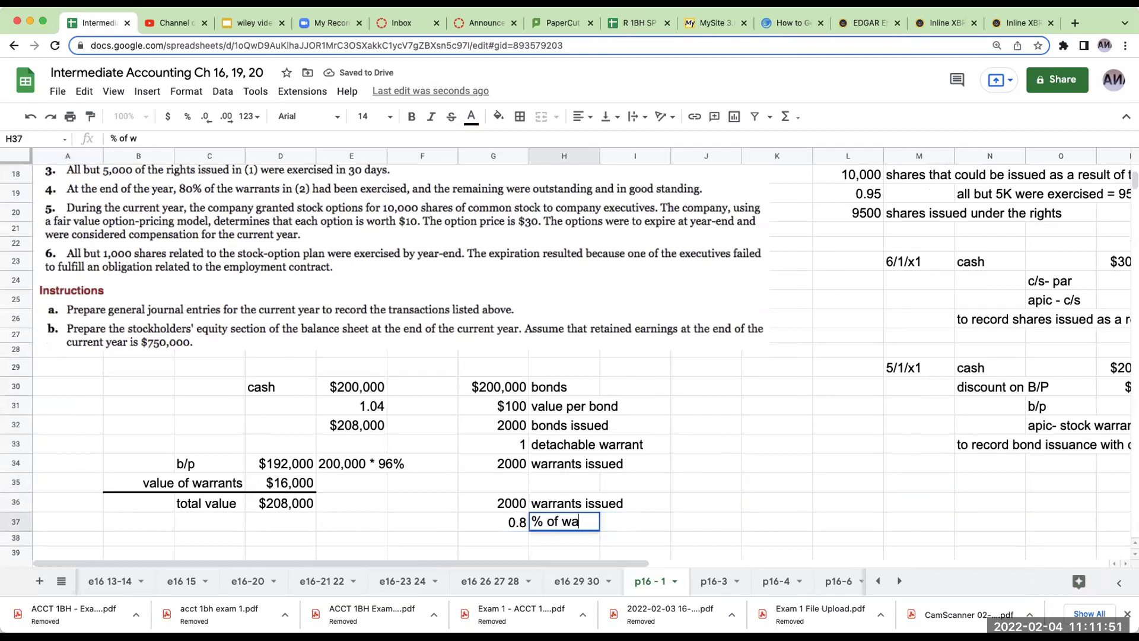
type("rrants exercis")
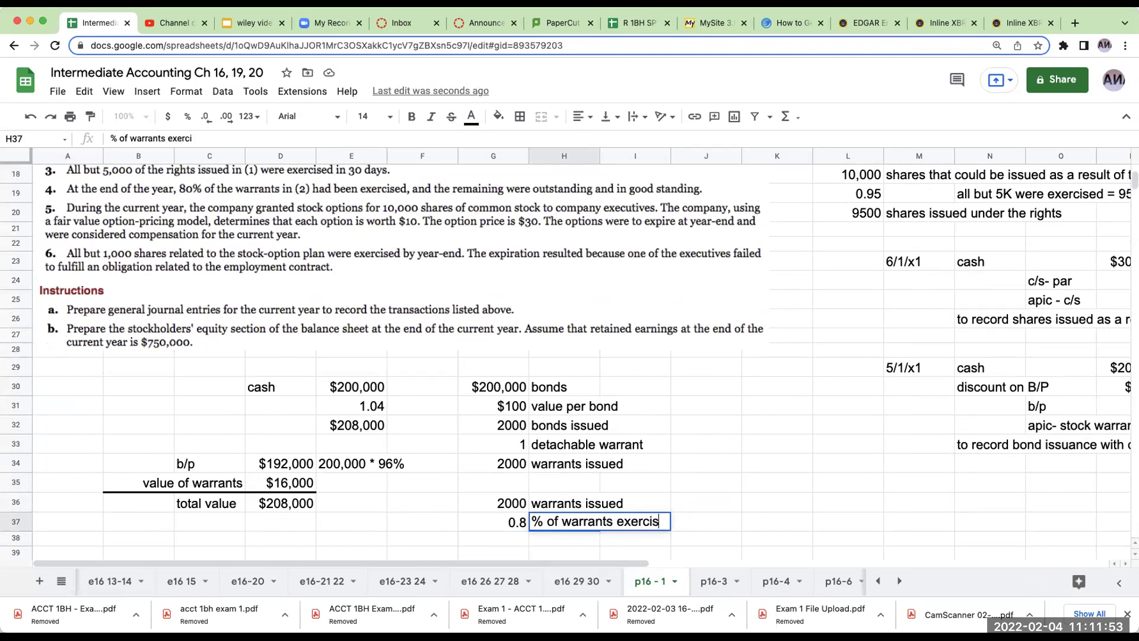
type("ed")
key("Return")
Multiply G36 by G37 in G38 and label the result shares issued in H38
left_click(493, 537)
type("=G36*G37")
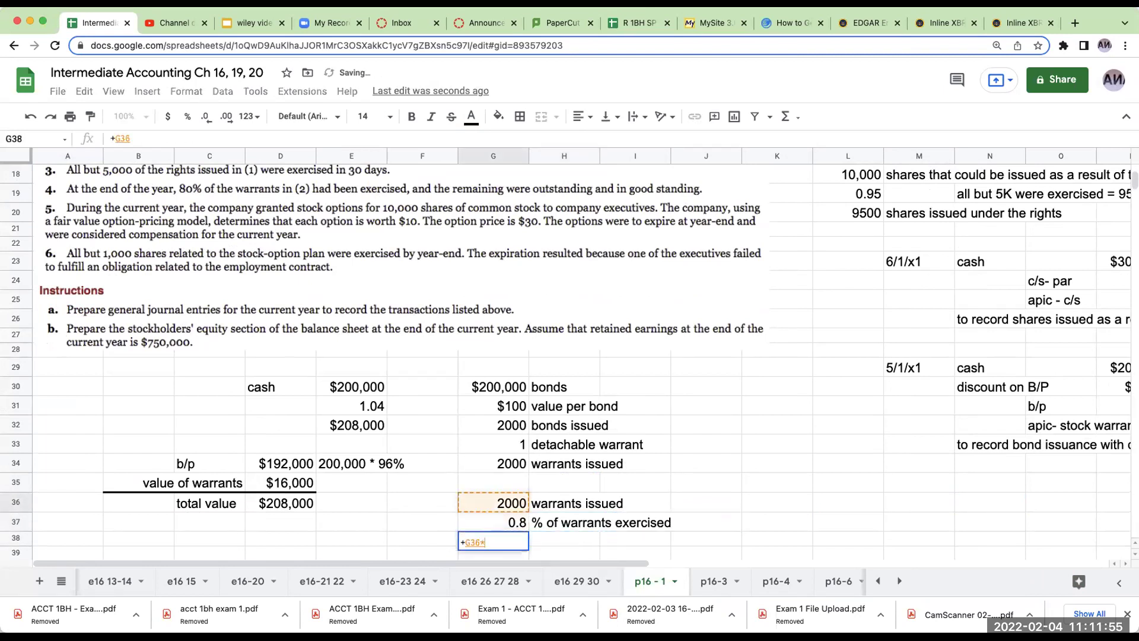
key("Return")
left_click(564, 521)
type("shar")
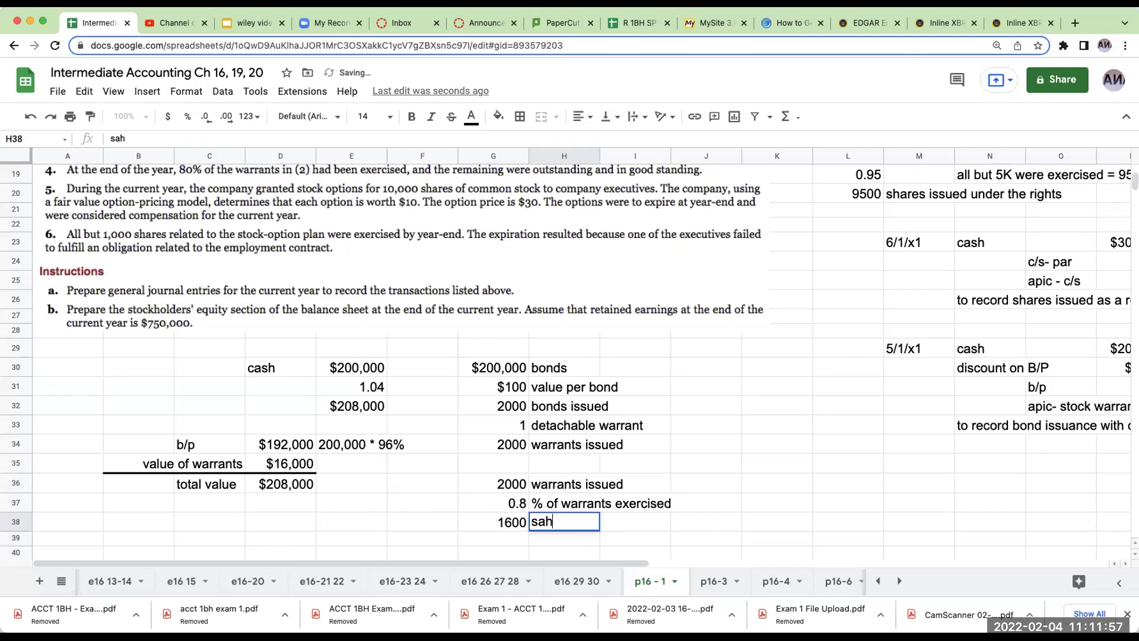
type("es issued")
key("Return")
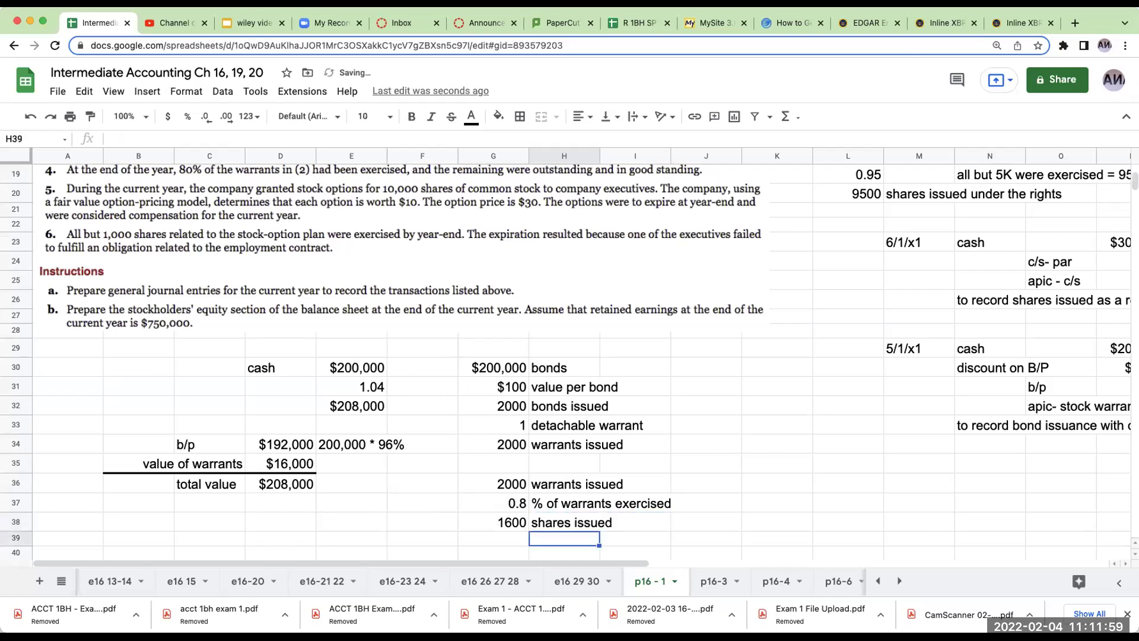
Start the warrant exercise journal entry with the date 7/1/x1 in M35 and the account cash in N35
scroll(653, 513, "up", 3)
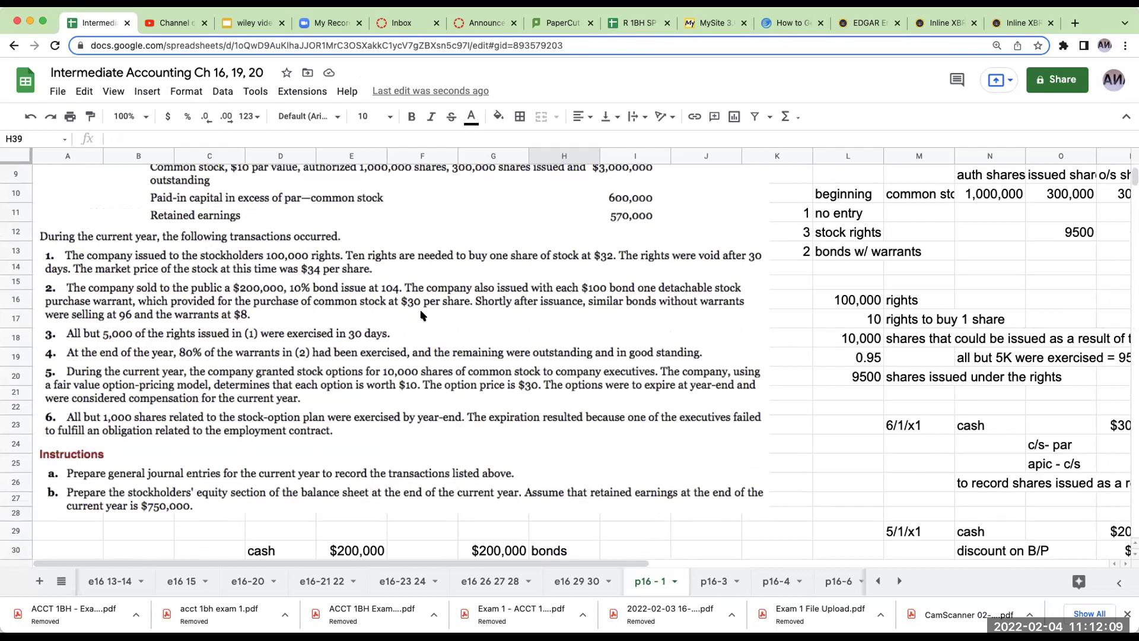
scroll(1060, 494, "down", 1)
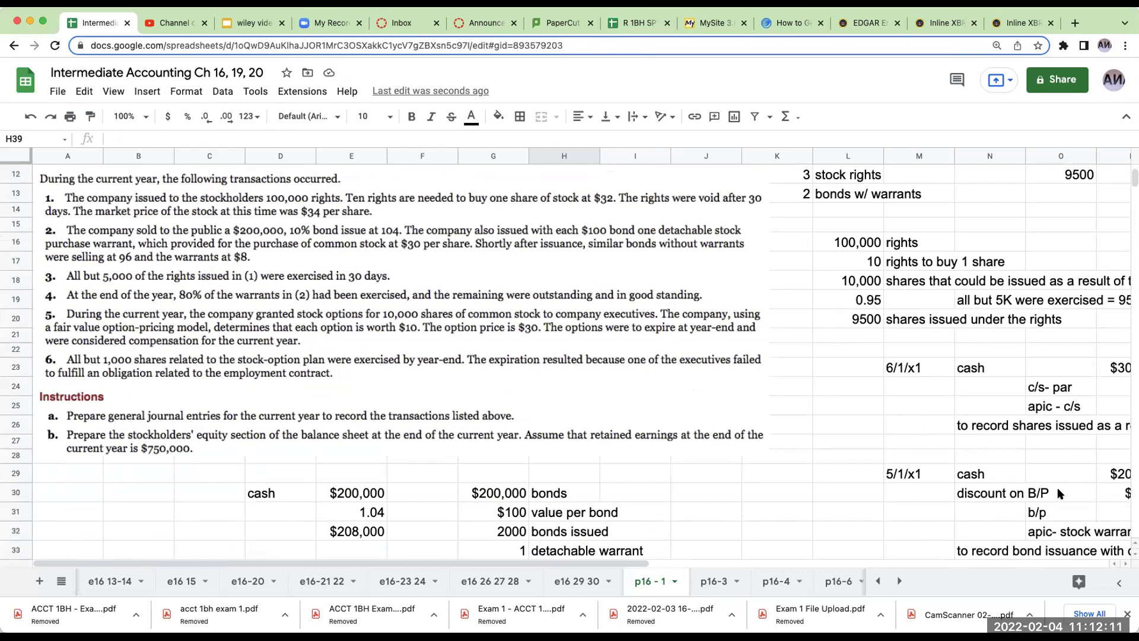
scroll(1059, 494, "down", 1)
left_click(936, 533)
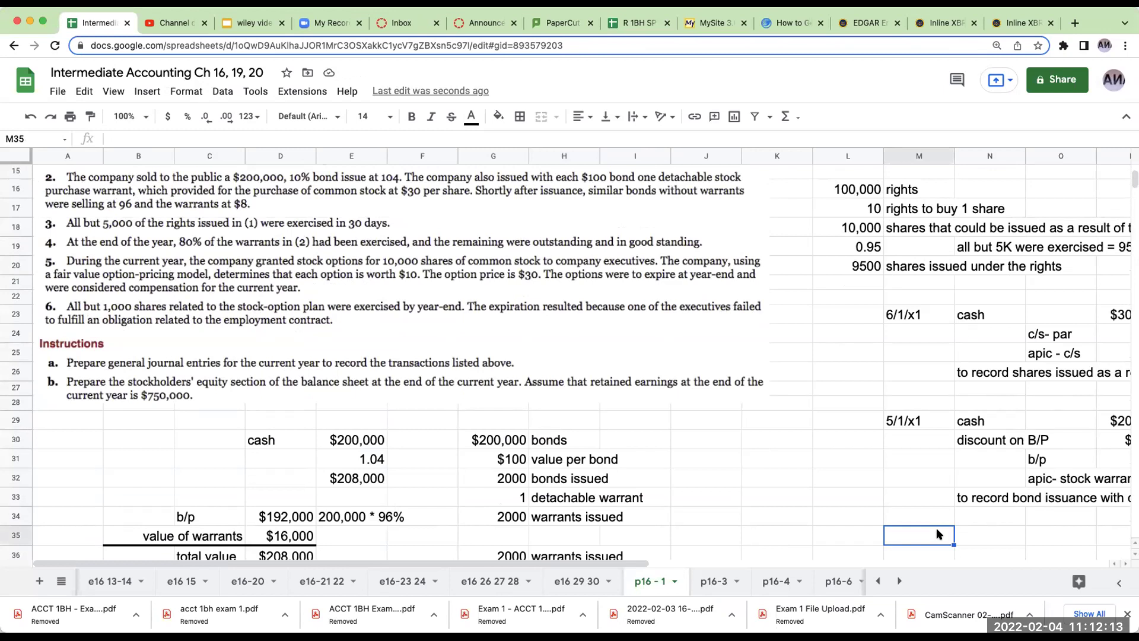
type("7/1/x1")
scroll(1060, 494, "down", 1)
key("Tab")
type("cash")
scroll(1060, 494, "down", 1)
key("Tab")
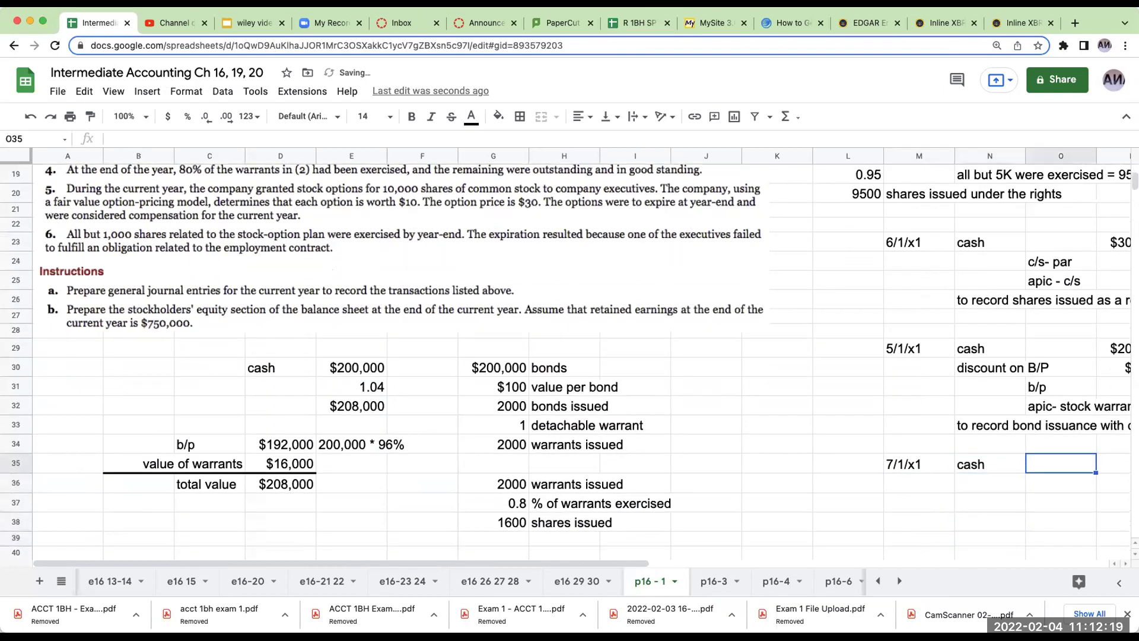
Calculate the cash debit of the 7/1/x1 entry in P35 as the shares issued in G38 times 30
key("Tab")
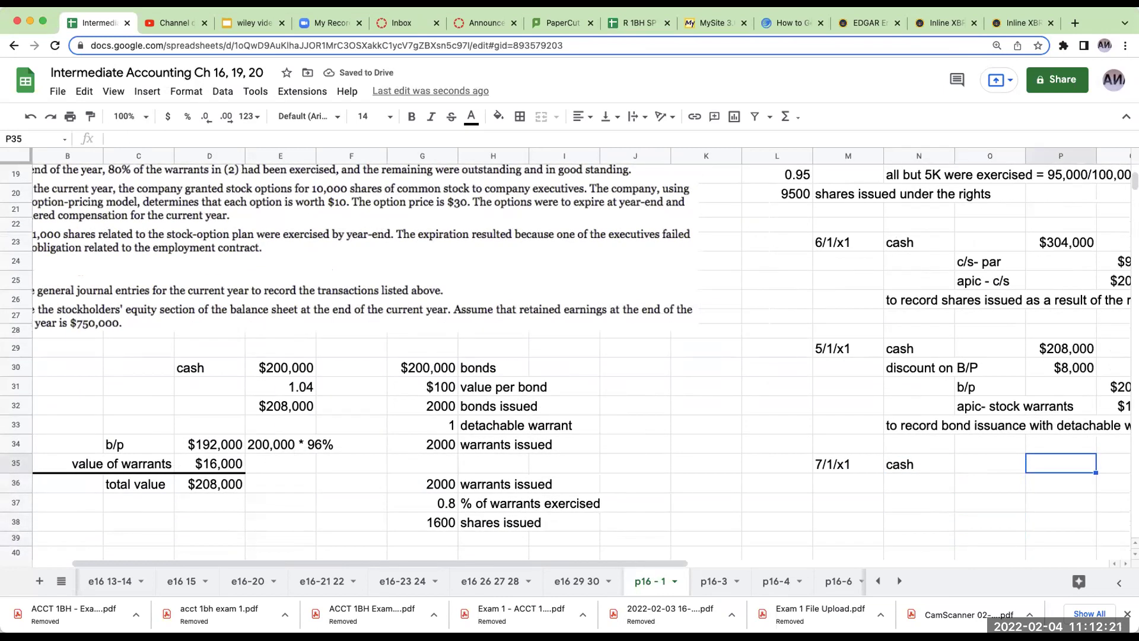
type("+")
key("Left")
key("Left")
key("Left")
key("Left")
key("Left")
key("Left")
key("Left")
key("Left")
key("Left")
key("Down")
key("Down")
key("Down")
type("*")
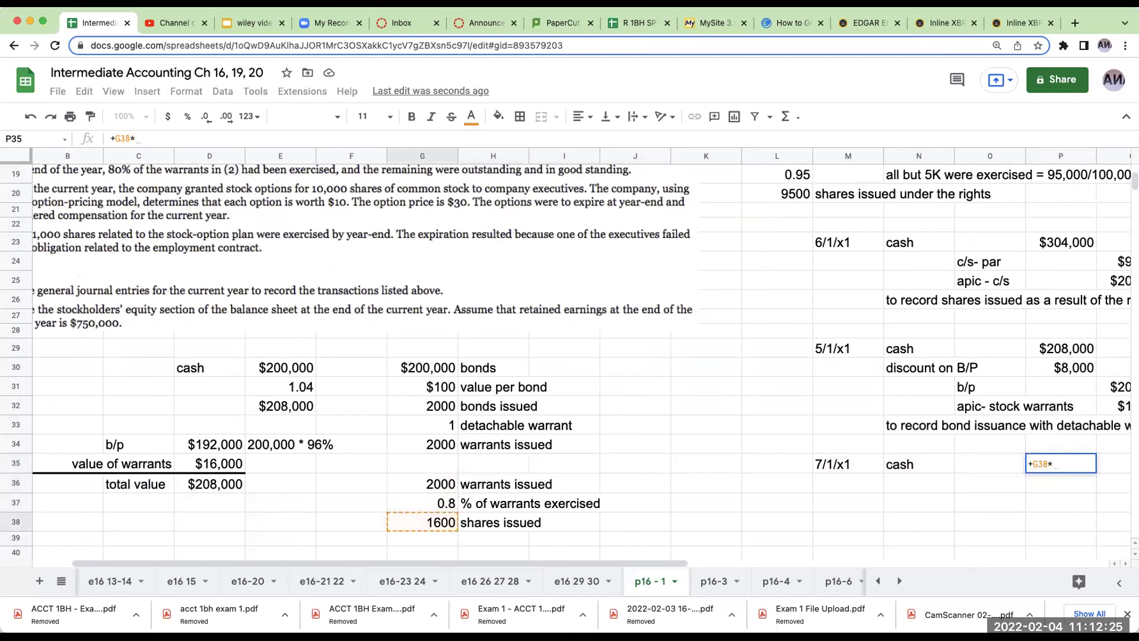
scroll(666, 469, "up", 1)
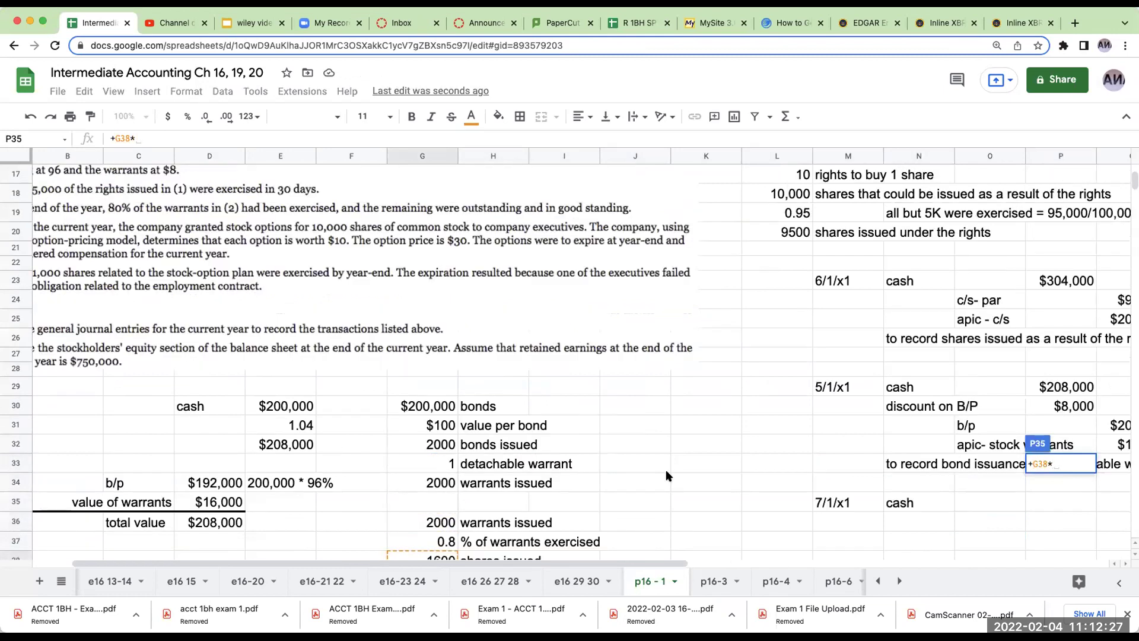
scroll(682, 552, "left", 1)
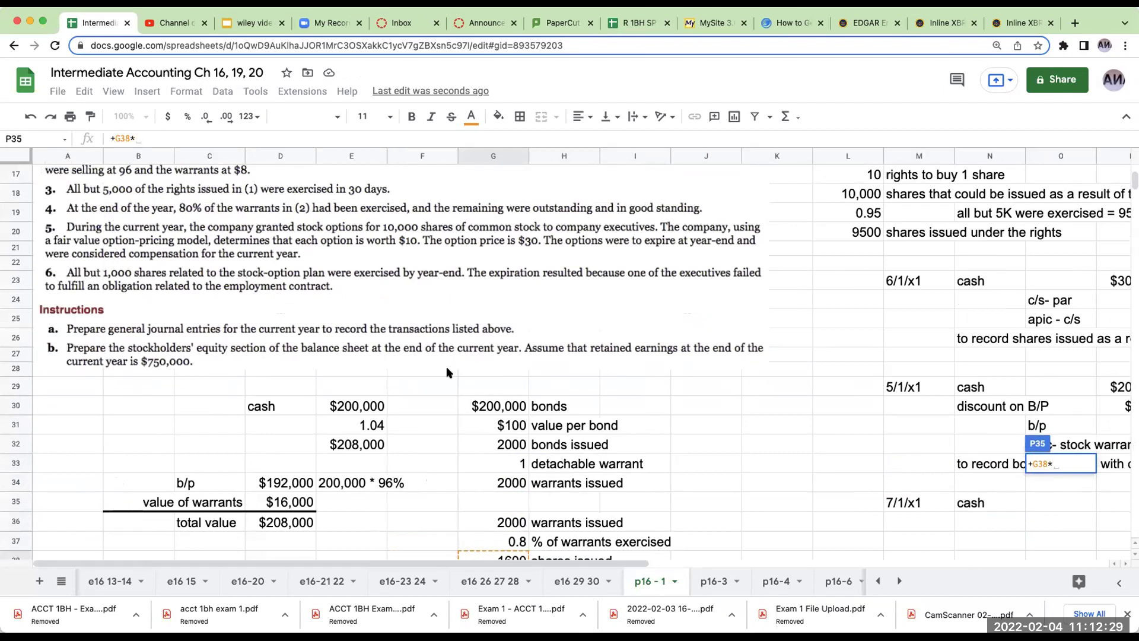
scroll(383, 304, "up", 1)
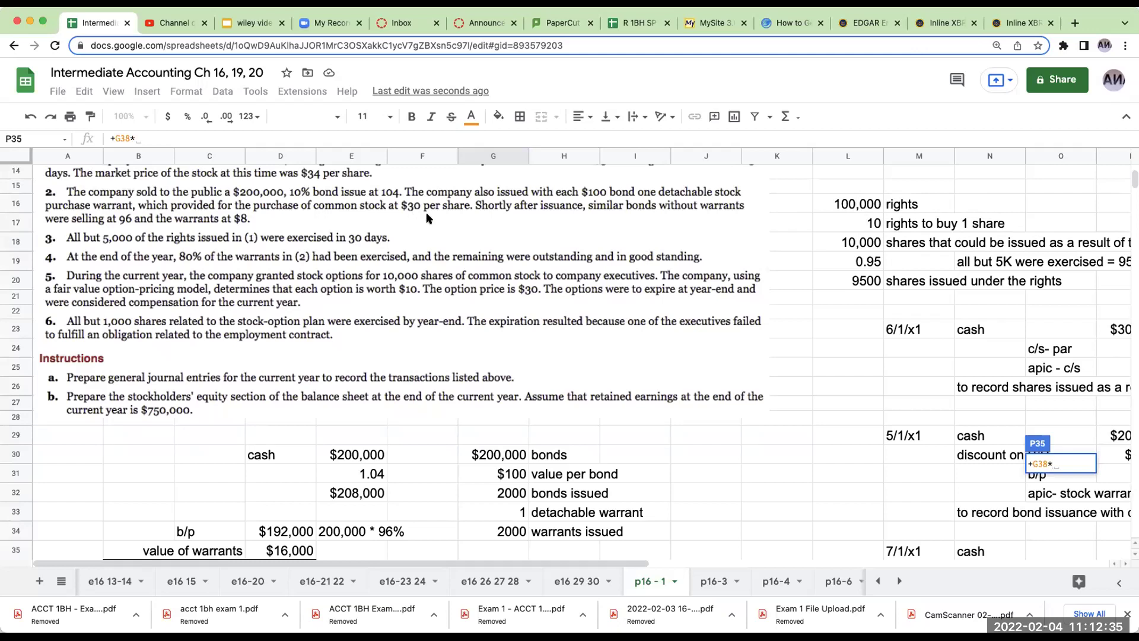
type("30")
key("Return")
Note the calculation 1600*30 in R35 beside the cash debit
key("Up")
key("Right")
key("Right")
type("1600*30")
key("Return")
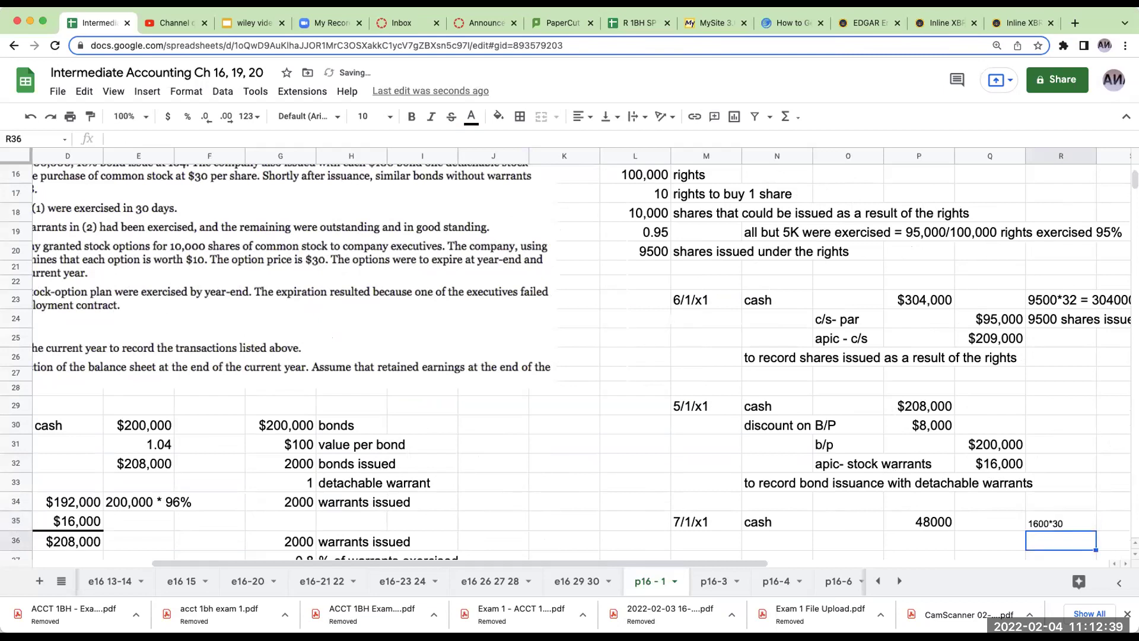
Enter the account label c/s-par in O37, leaving row 36 free beneath the cash line
key("Left")
key("Left")
key("Left")
key("Left")
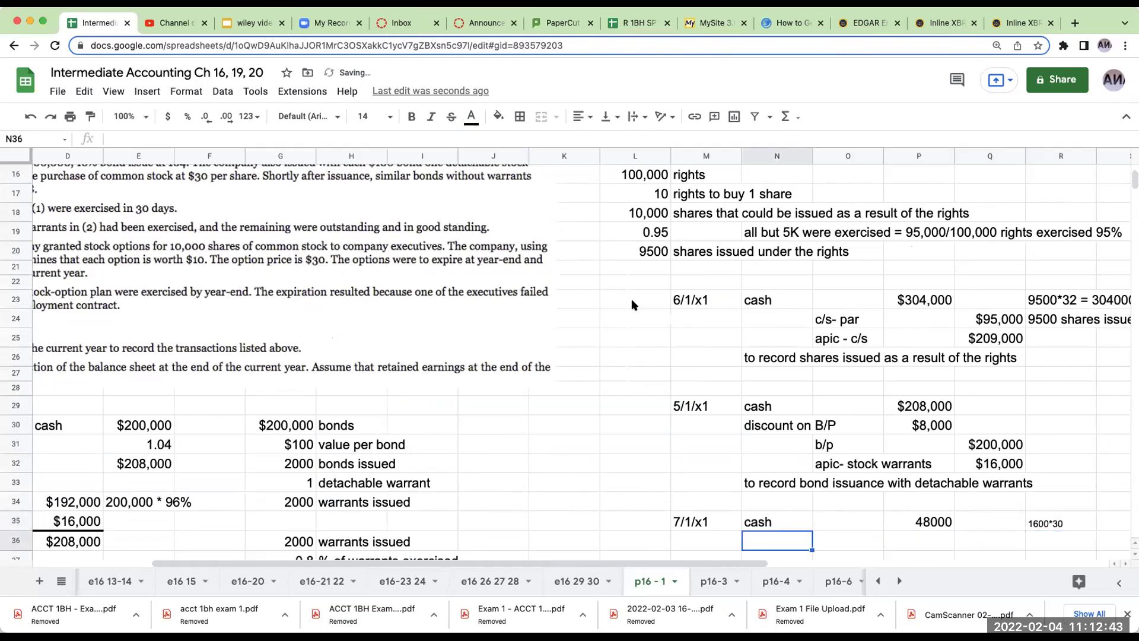
scroll(648, 313, "down", 1)
left_click(837, 533)
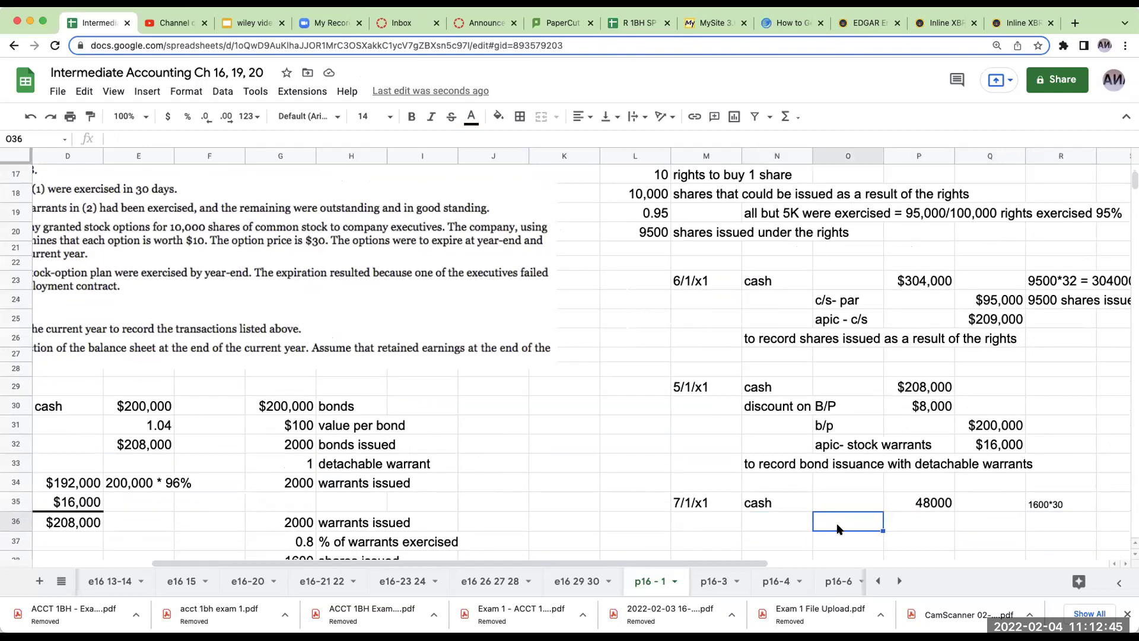
key("Down")
type("c/s-par")
key("Return")
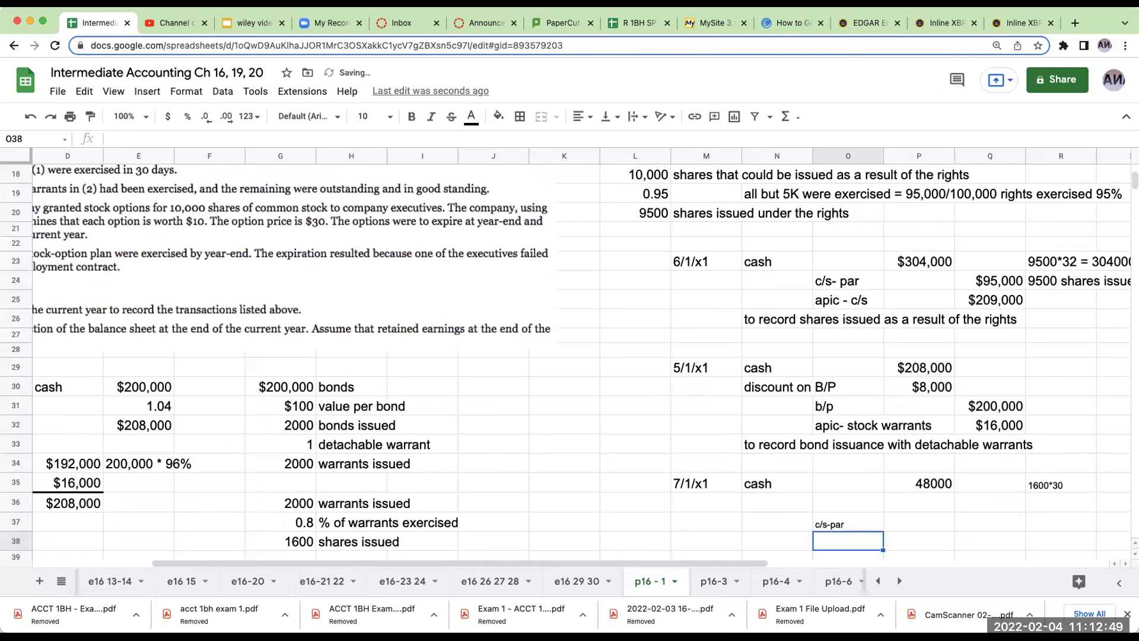
Note the calculation 1600*10 in R37 on the c/s-par line
key("Up")
key("Right")
key("Right")
key("Right")
type("1600*10")
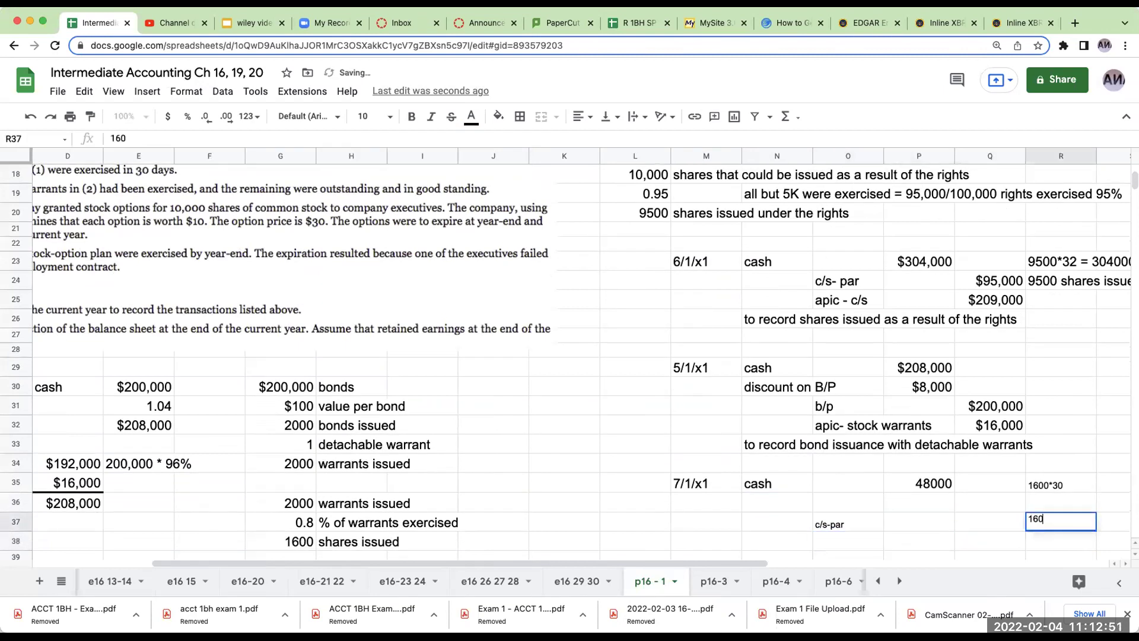
key("Return")
Calculate the c/s-par credit in Q37 as 1600*10
key("Up")
key("Left")
type("+1600*10")
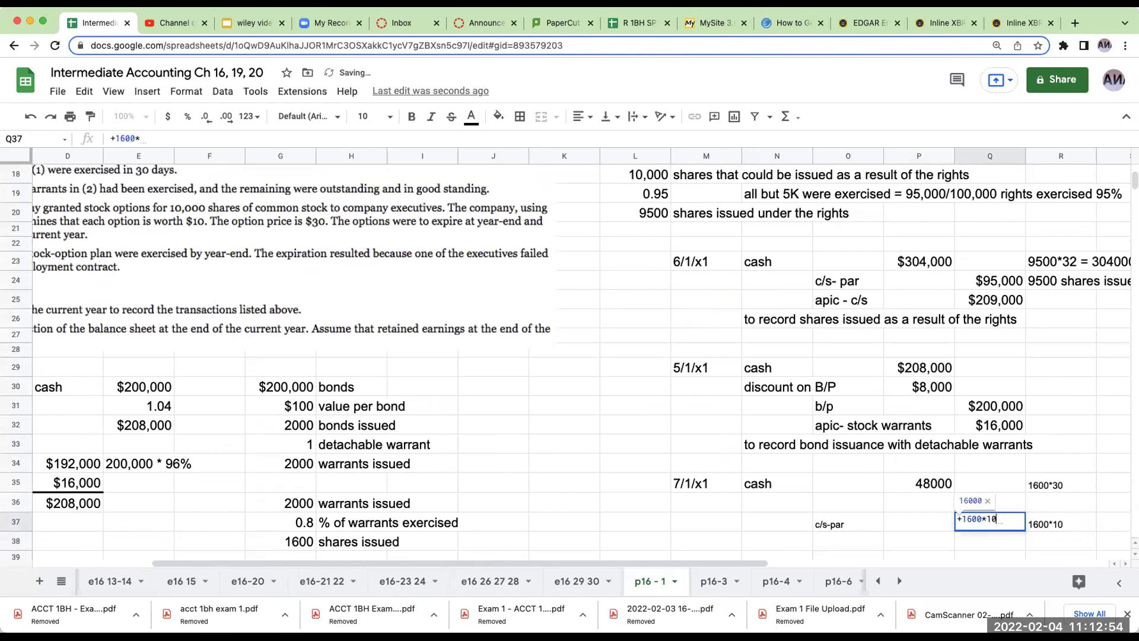
key("Return")
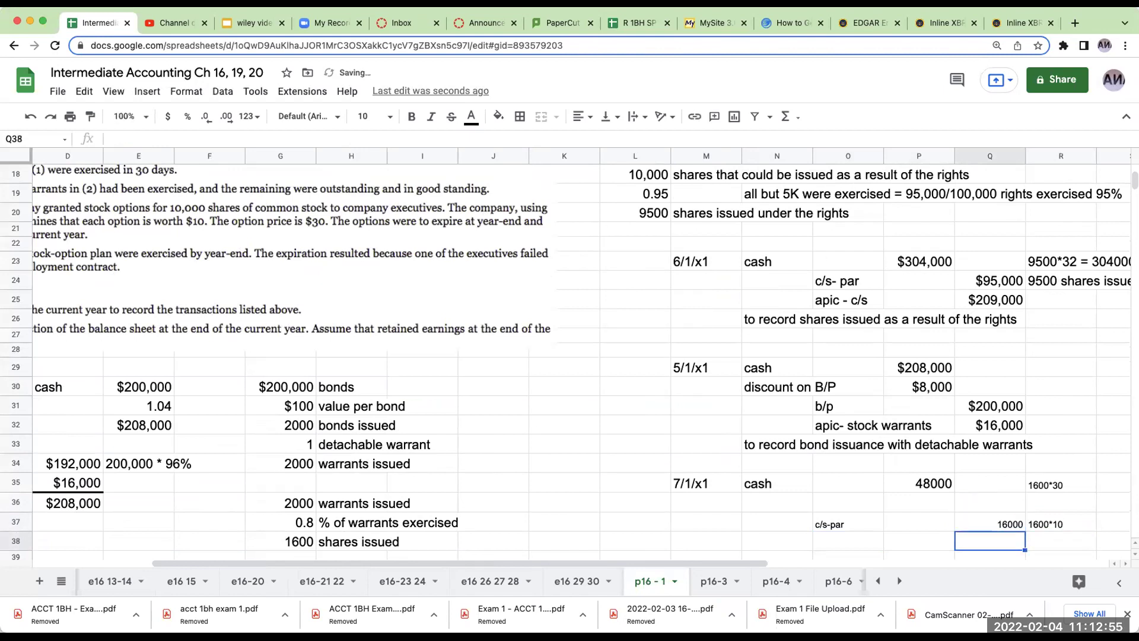
Check the stock warrants credit in the 5/1/x1 entry and note the calculation 16000*.8 in R36
key("Up")
key("Up")
key("Up")
key("Up")
key("Up")
key("Up")
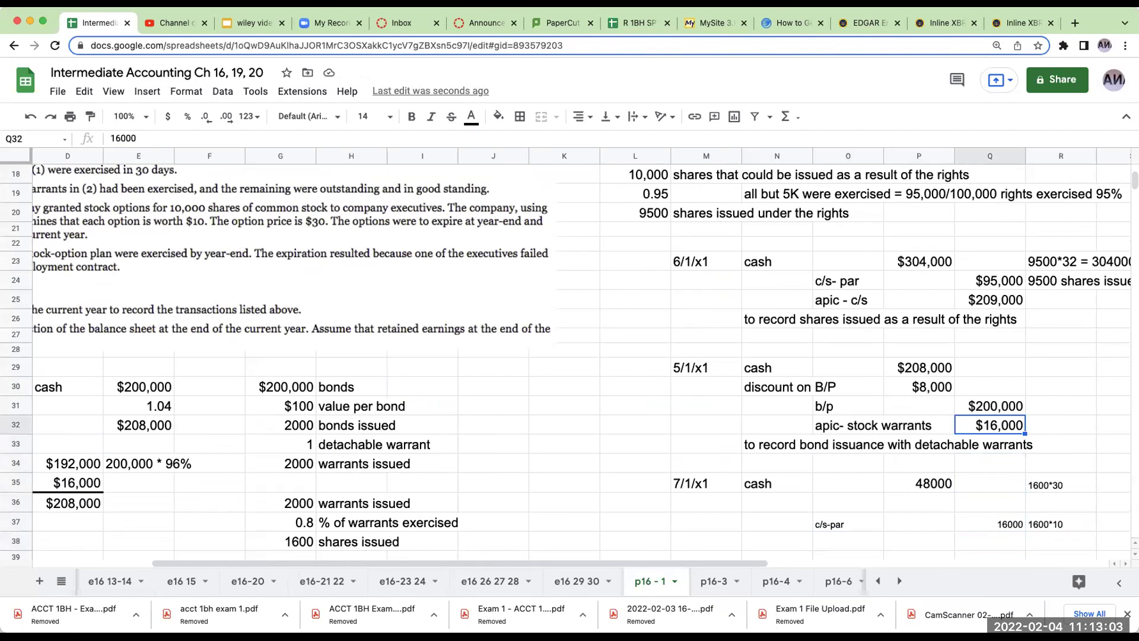
key("Down")
key("Down")
key("Right")
key("Down")
key("Down")
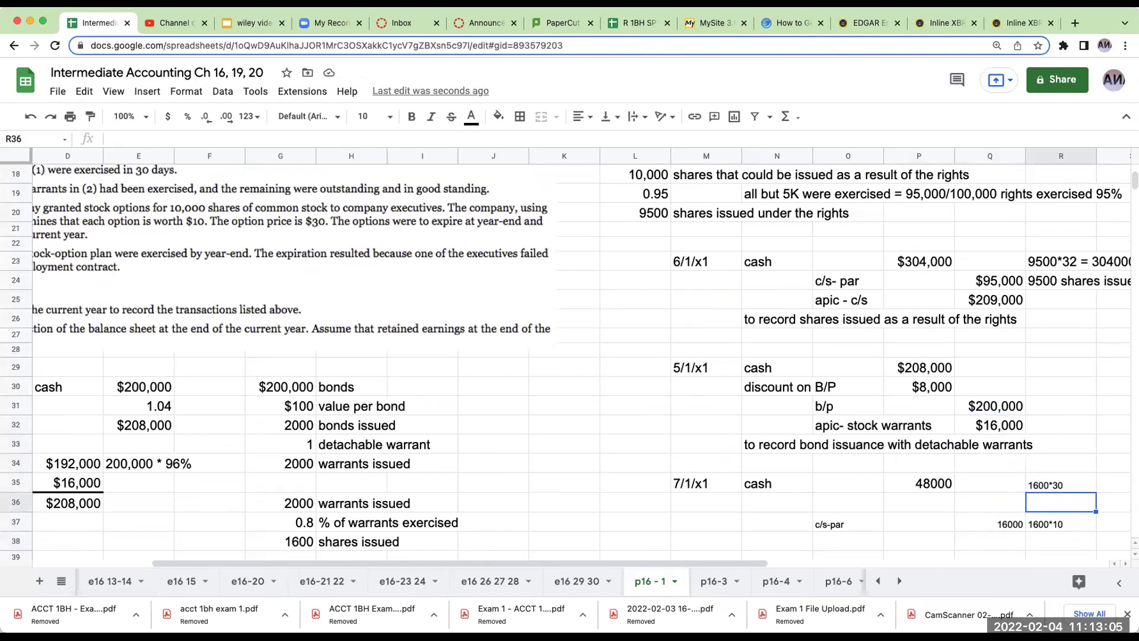
type("16000")
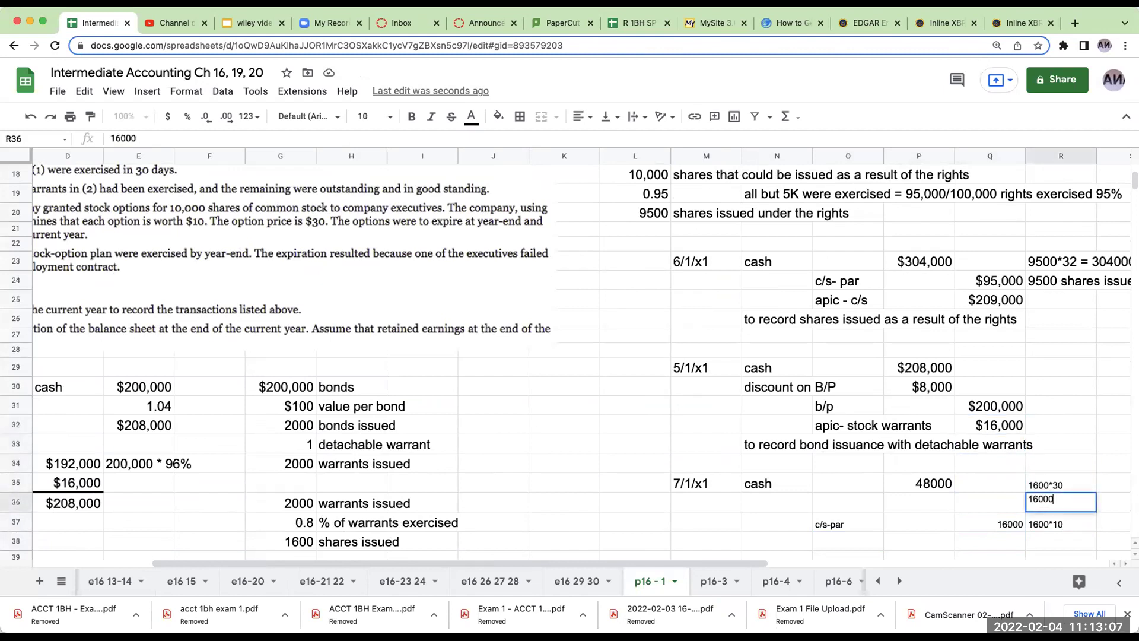
type("*.8")
key("Return")
Enter the debit account label "apic- stock warrants" in N36 beneath cash
key("Up")
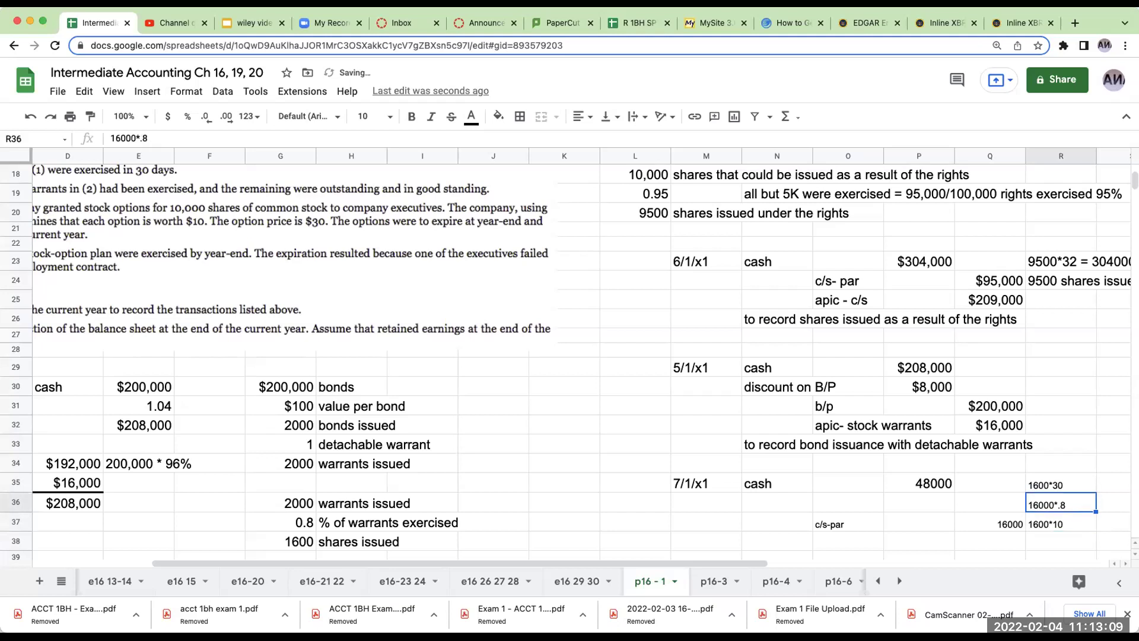
key("Left")
key("Left")
key("Left")
key("Left")
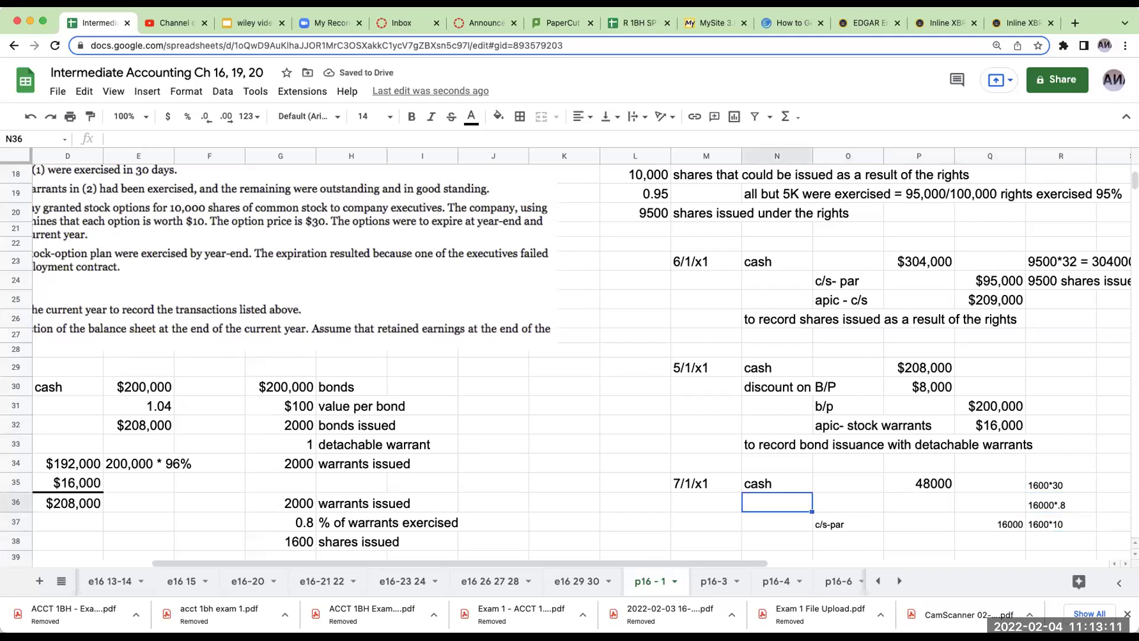
type("apic- stock ")
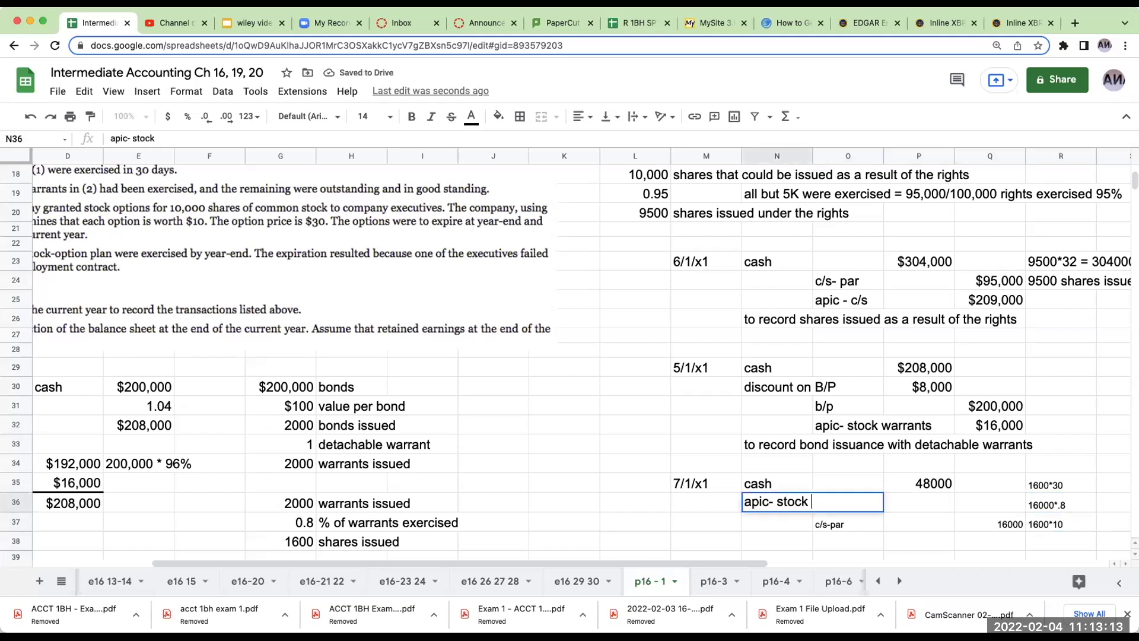
type("warrants")
Calculate the apic- stock warrants debit in P36 as 16000*.8
key("Tab")
key("Tab")
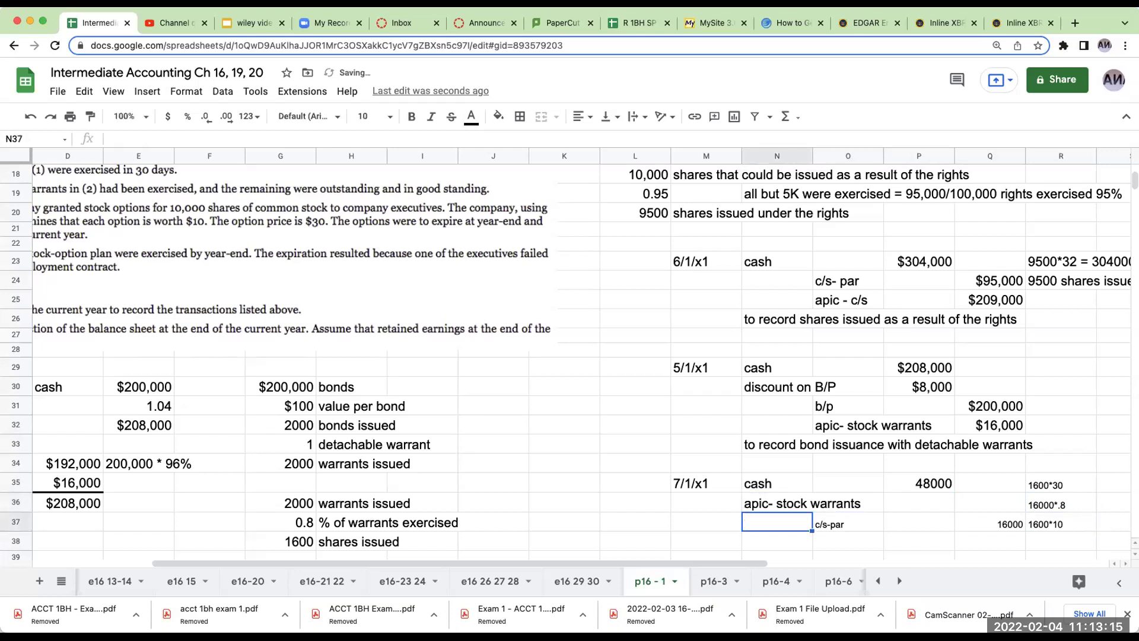
type("+16000")
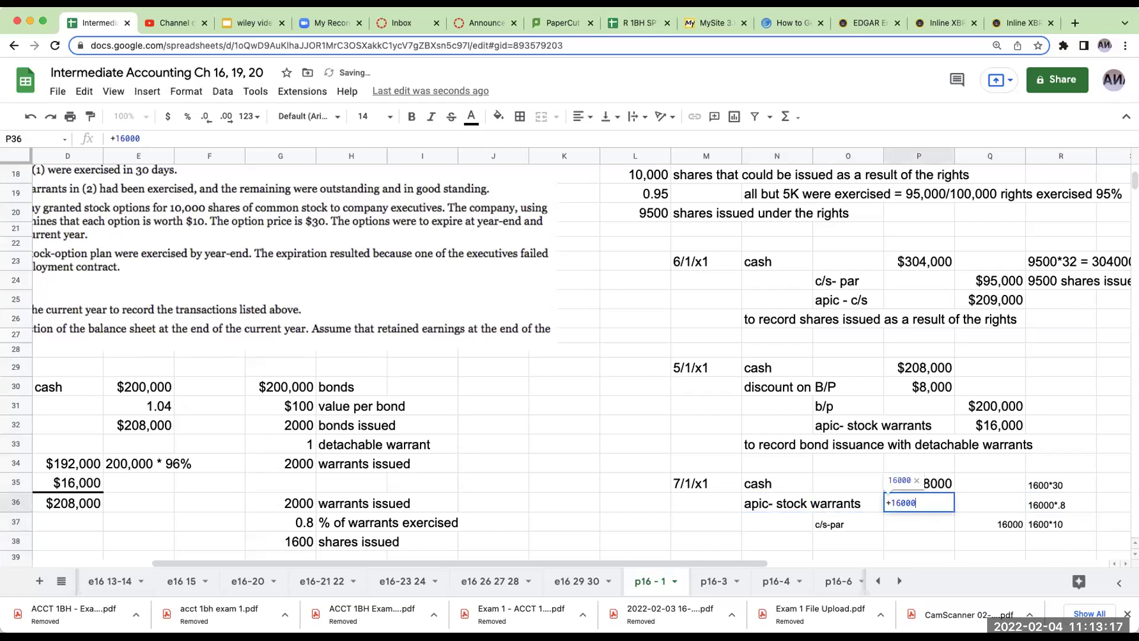
type("*.8")
key("Return")
left_click(920, 504)
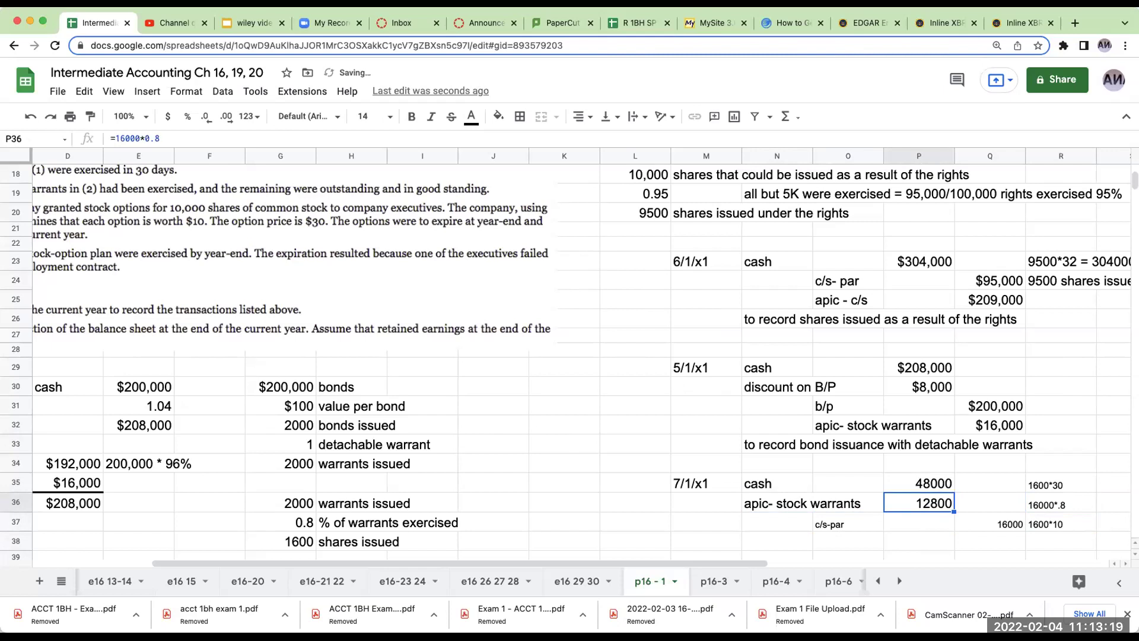
Review the shares-issued formula in G38 and the original stock warrants credit in Q32
scroll(381, 443, "down", 1)
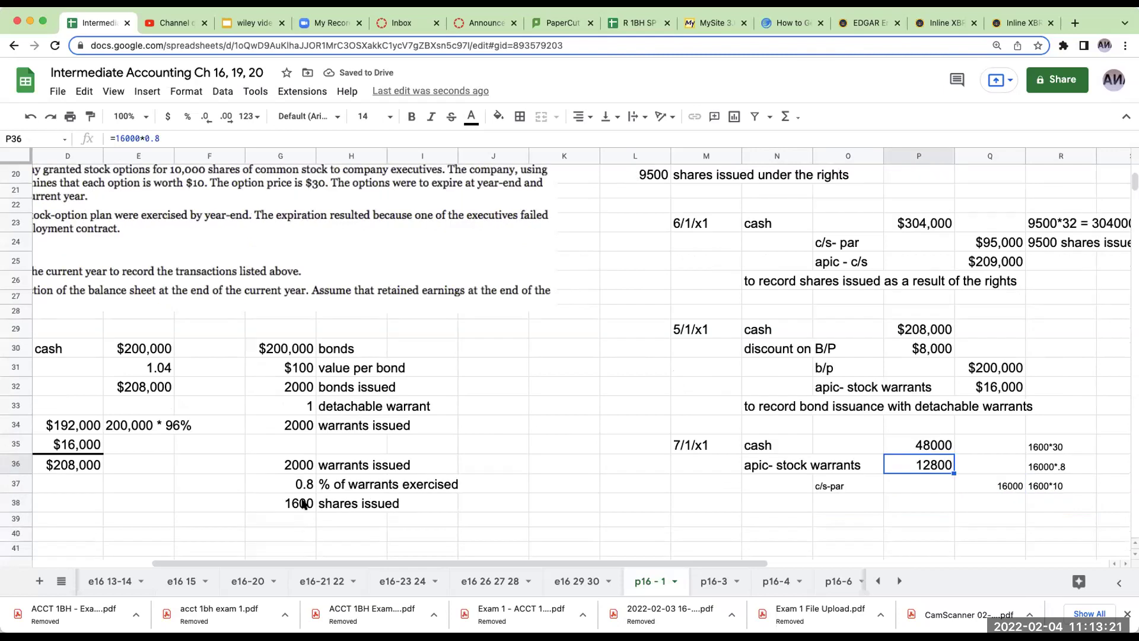
left_click(294, 502)
key("Return")
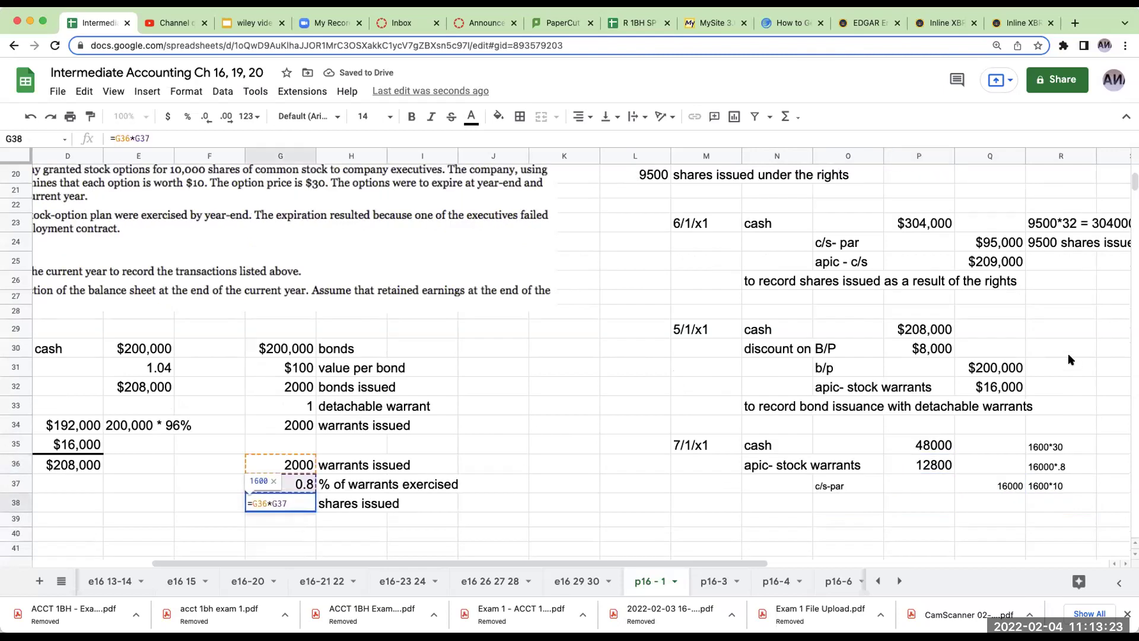
key("Return")
left_click(988, 390)
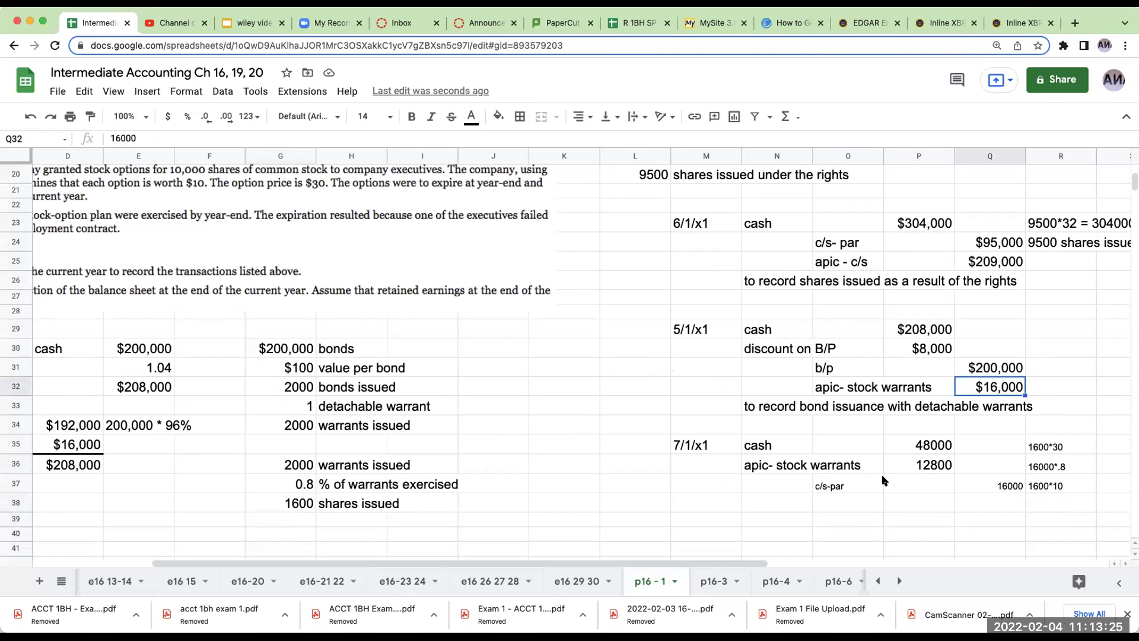
Format the 7/1/x1 entry amounts in P35:Q39 as currency and set the font size of L34:W48 to 14
left_click_drag(919, 446, 1009, 517)
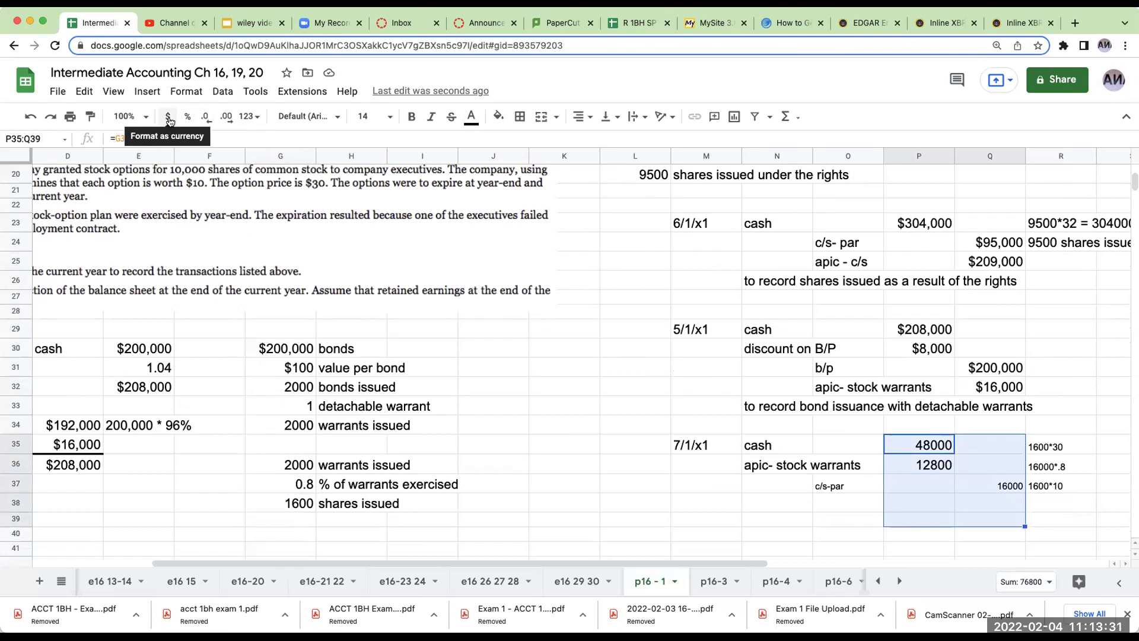
left_click(169, 120)
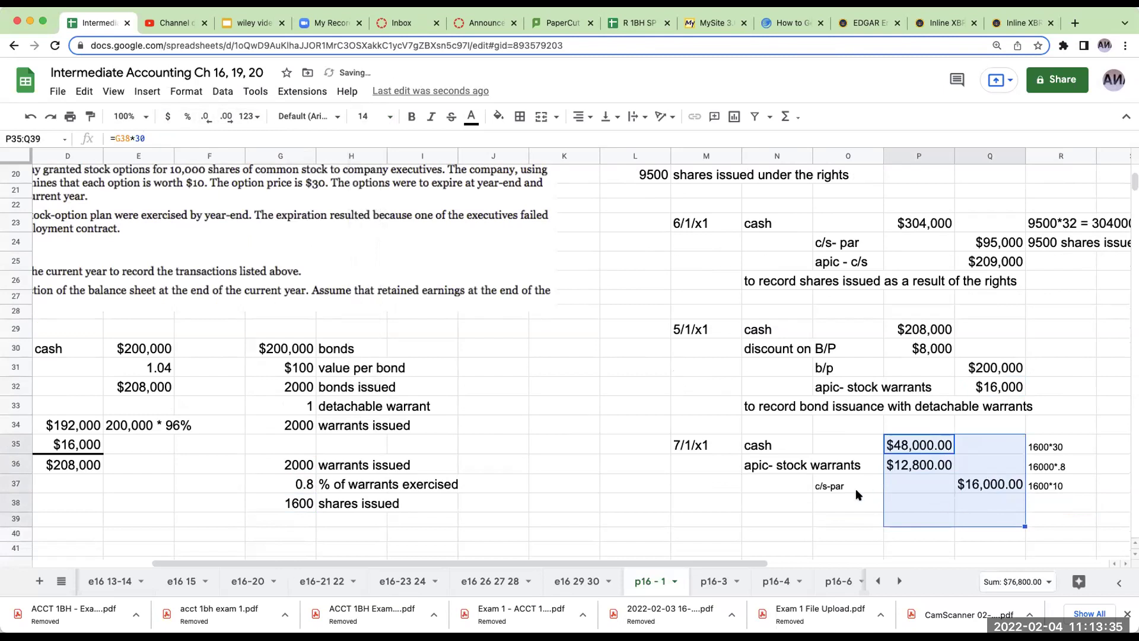
left_click(827, 498)
left_click_drag(630, 421, 1127, 549)
left_click(393, 114)
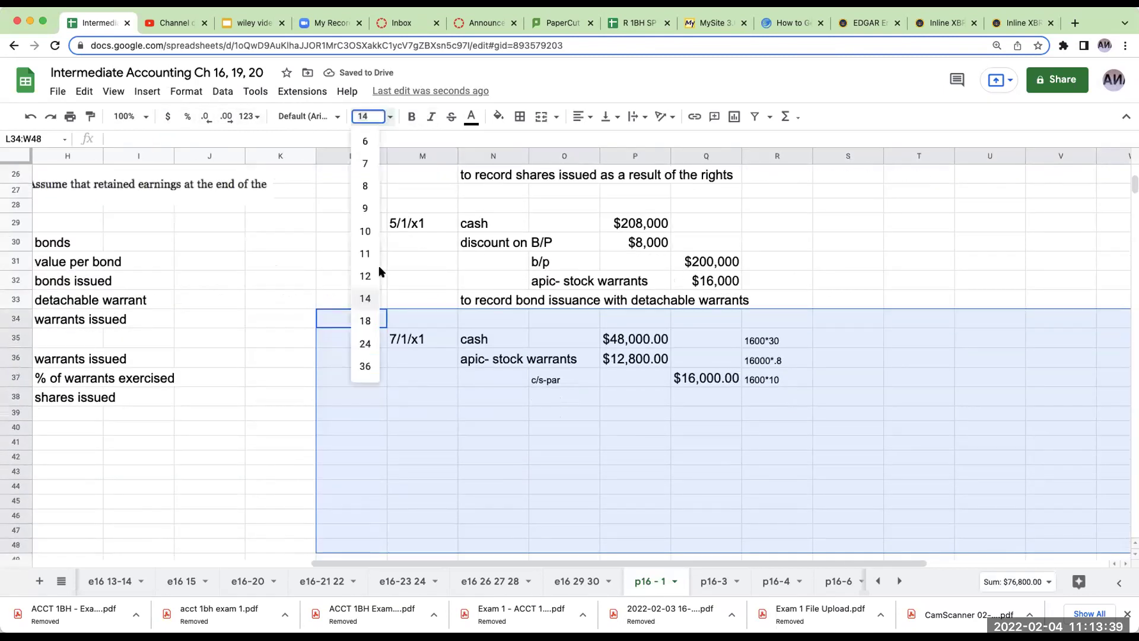
left_click(368, 296)
Enter the credit account label "apic- c/s" in O38 beneath c/s-par
left_click(566, 398)
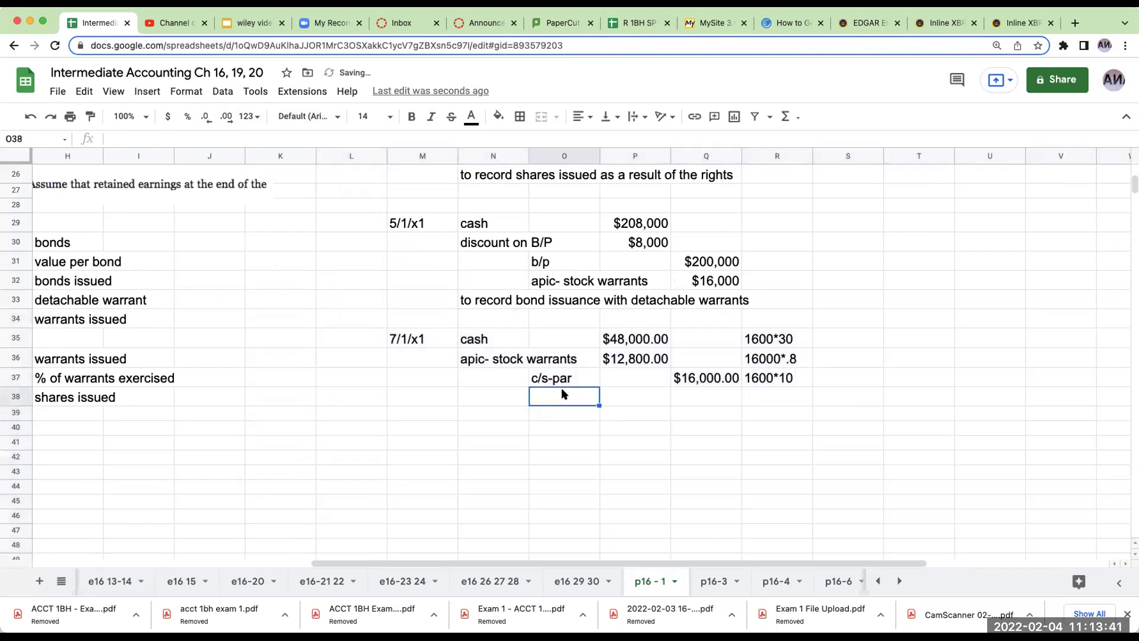
type("apic- ")
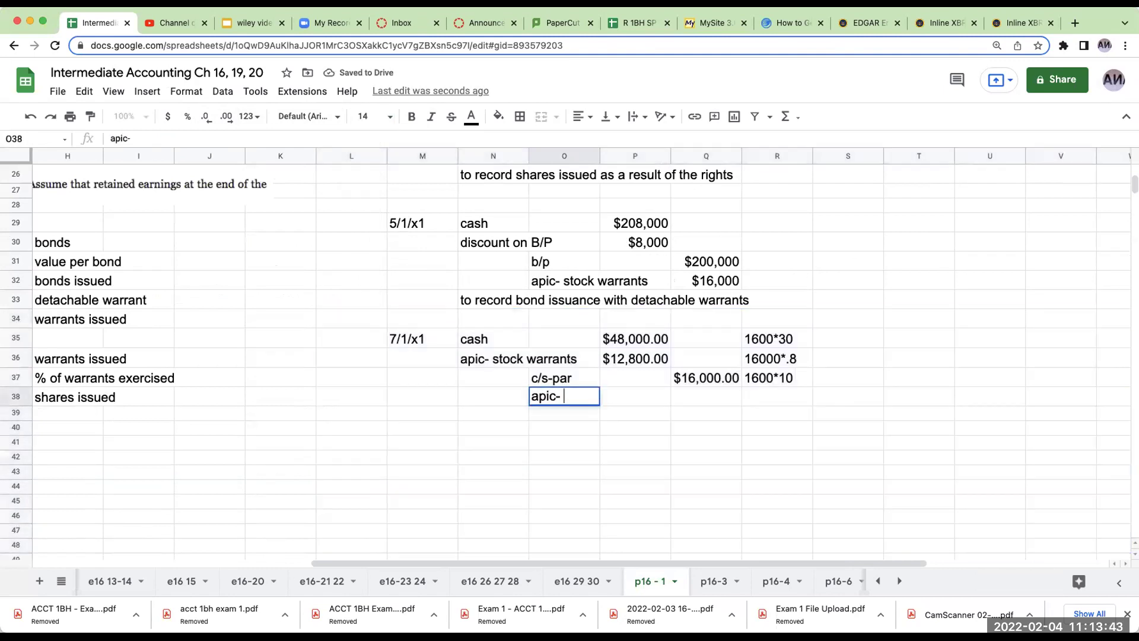
type("cs//s")
Calculate the apic- c/s credit in Q38 as the two debits minus the par credit, P35+P36-Q37
key("Tab")
key("Tab")
type("+")
key("Left")
key("Up")
key("Up")
key("Up")
type("+")
key("Left")
key("Up")
key("Up")
type("-")
key("Up")
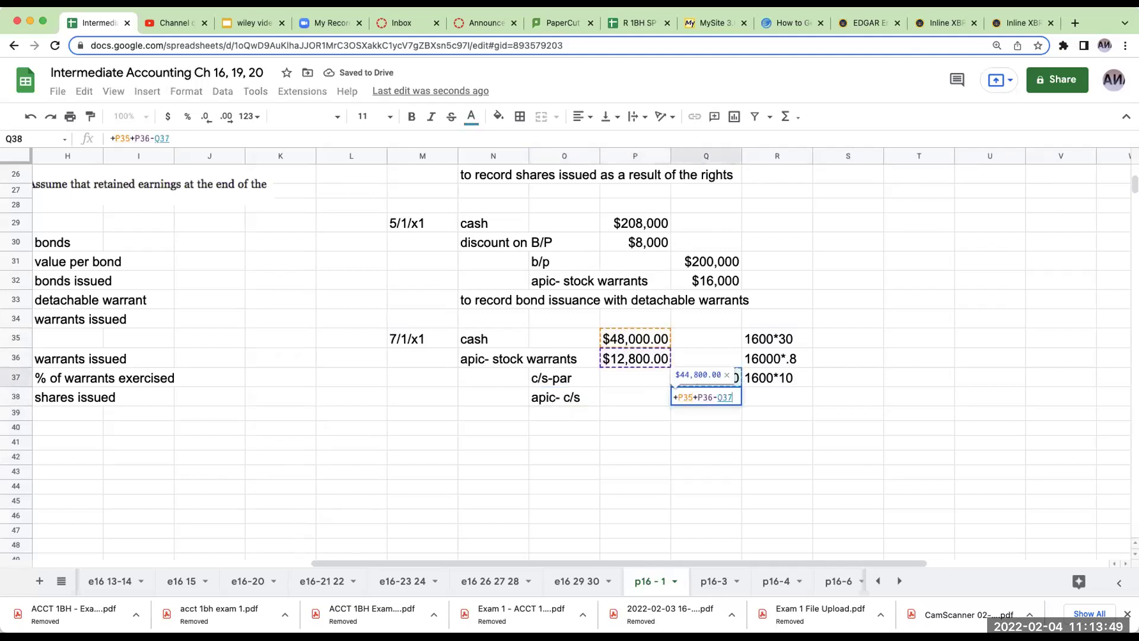
key("Return")
Total the debits of the 7/1/x1 entry in P39 by adding P35 and P36
key("Right")
type("+")
key("Up")
key("Up")
key("Up")
key("Up")
type("+")
key("Up")
key("Up")
key("Up")
key("Return")
Total the credits of the 7/1/x1 entry in Q39 as Q37+Q38
key("Up")
key("Right")
type("+")
key("Up")
key("Up")
type("+")
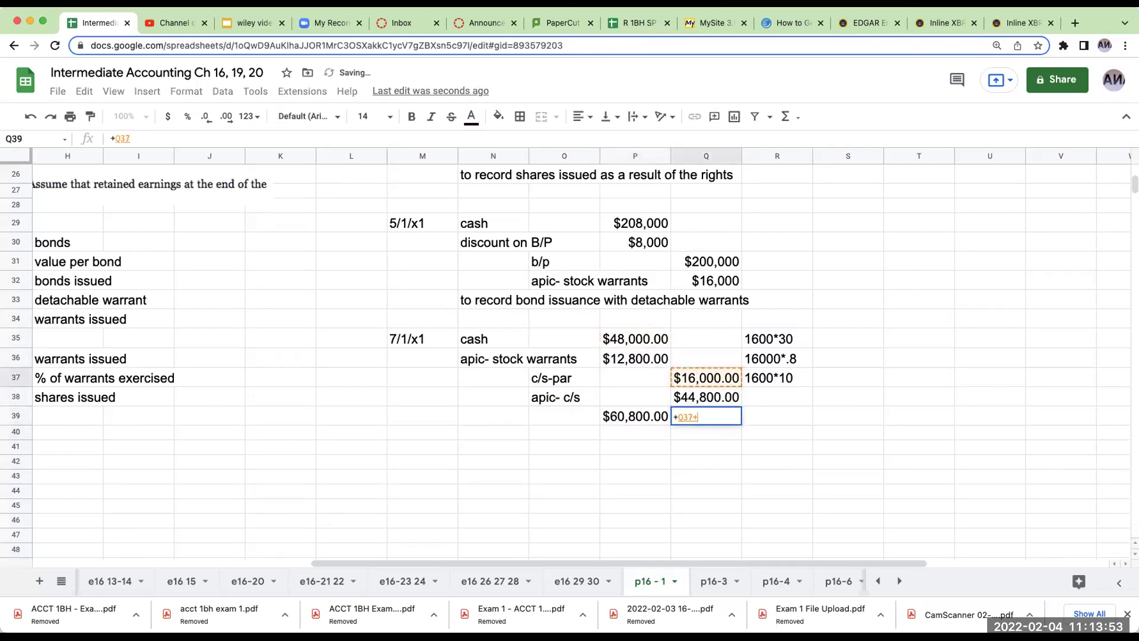
key("Up")
key("Tab")
key("Left")
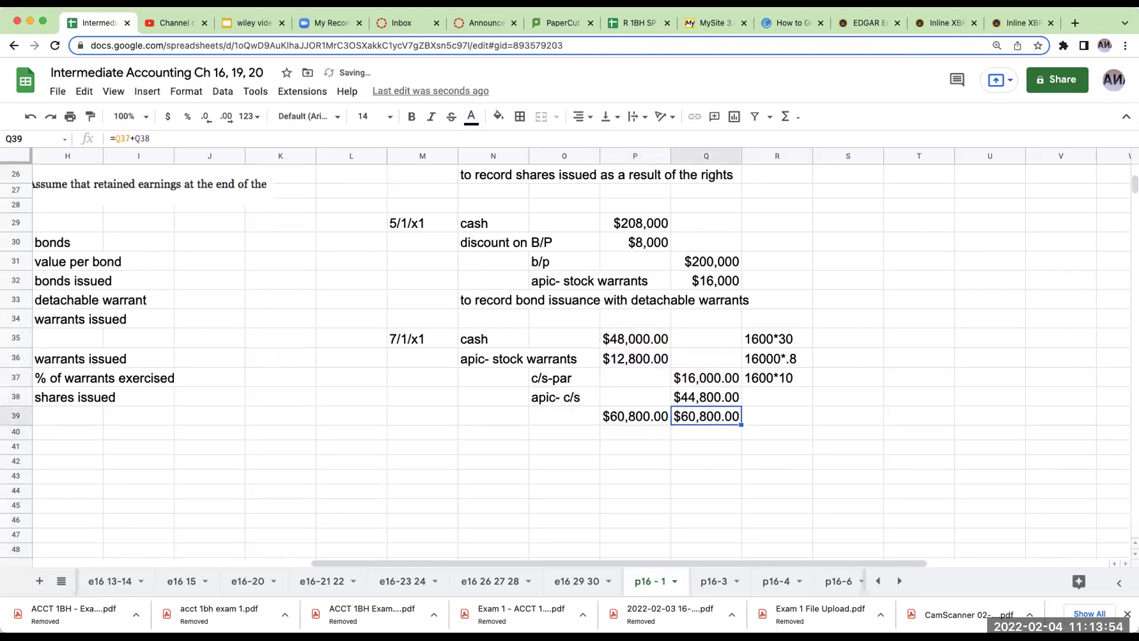
Add the explanation "to record exercise of stock warrants" in N40 beneath the 7/1/x1 entry
left_click(487, 426)
type("to record")
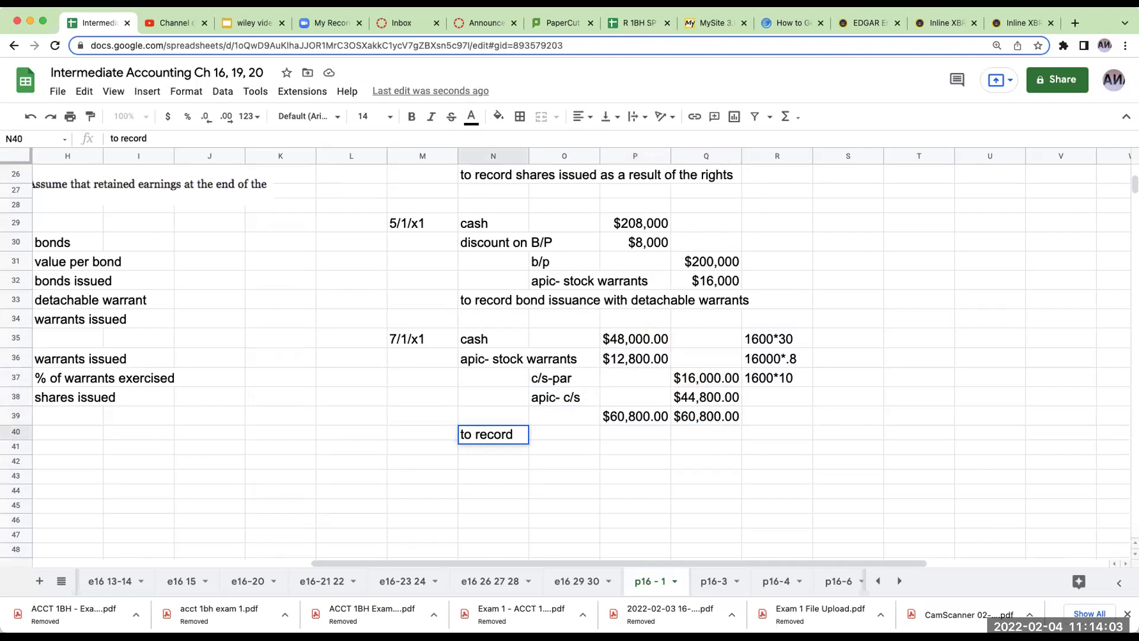
type("exercise o")
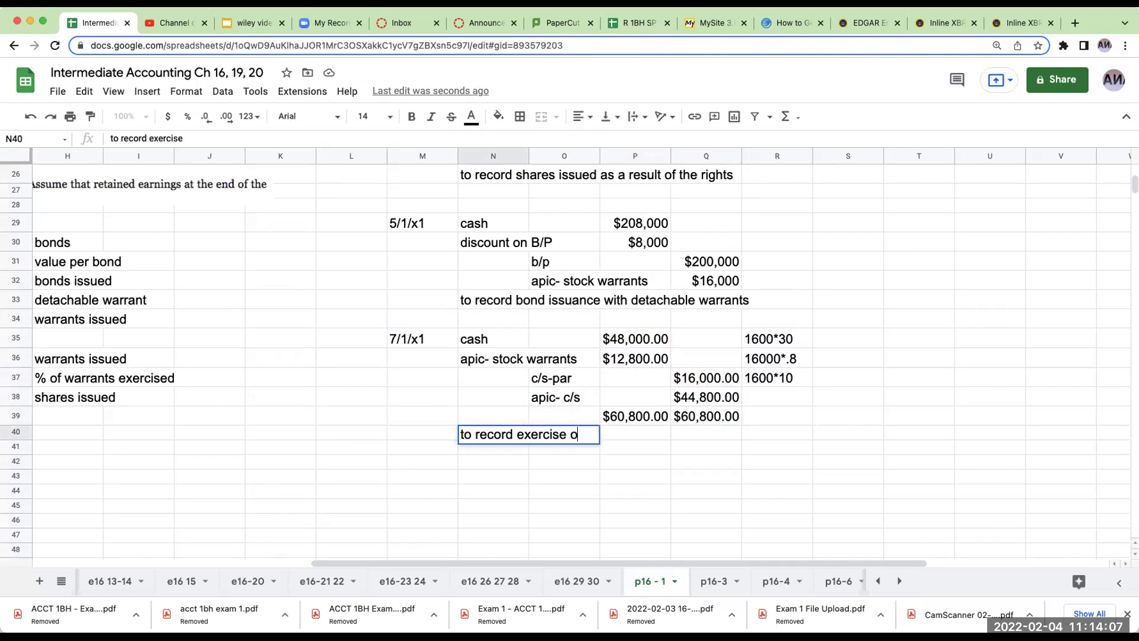
type("f stock warrants")
key("Return")
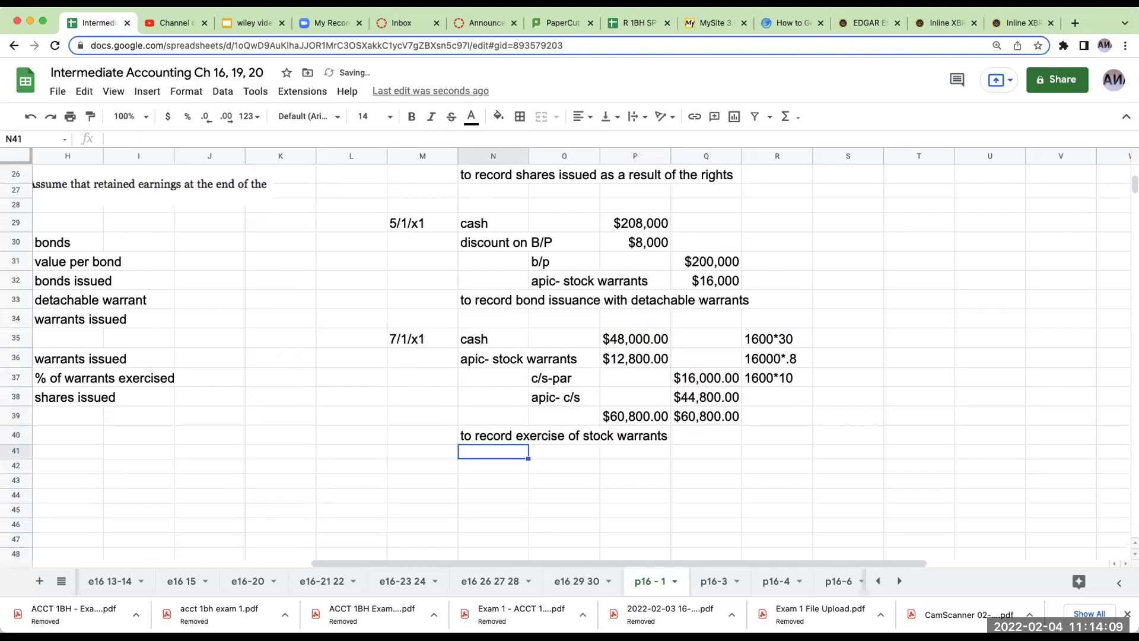
Start the transaction 4 row of the equity table, numbering it 4 in K14 and entering 1600 issued shares in O14 and 1600 outstanding in P14
scroll(595, 310, "up", 8)
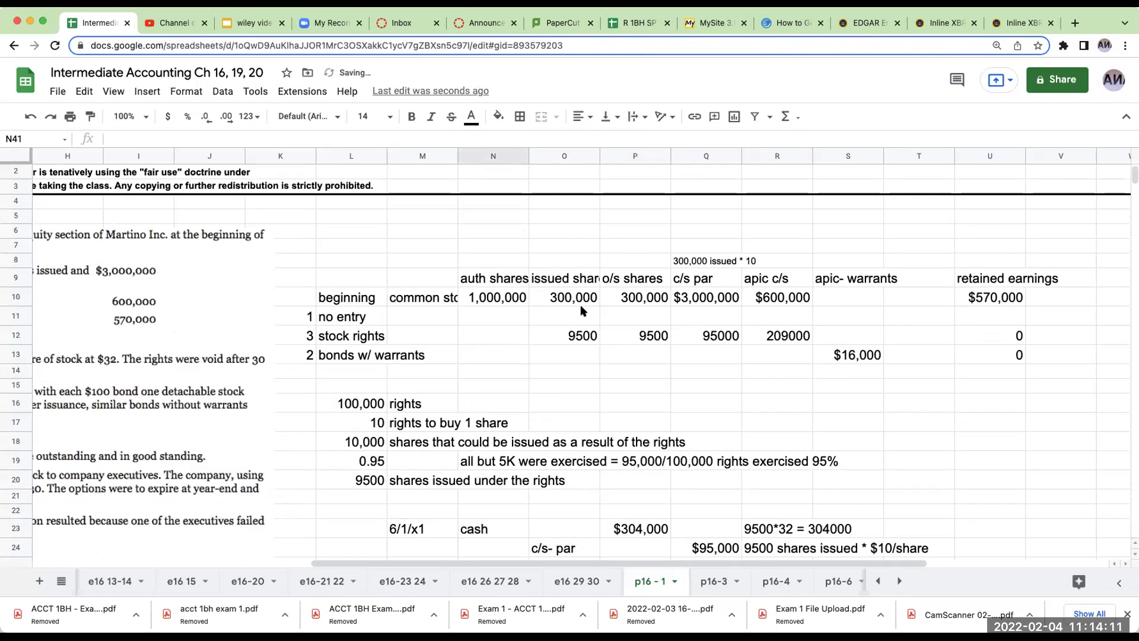
left_click(299, 372)
type("4")
key("Tab")
key("Tab")
key("Tab")
key("Tab")
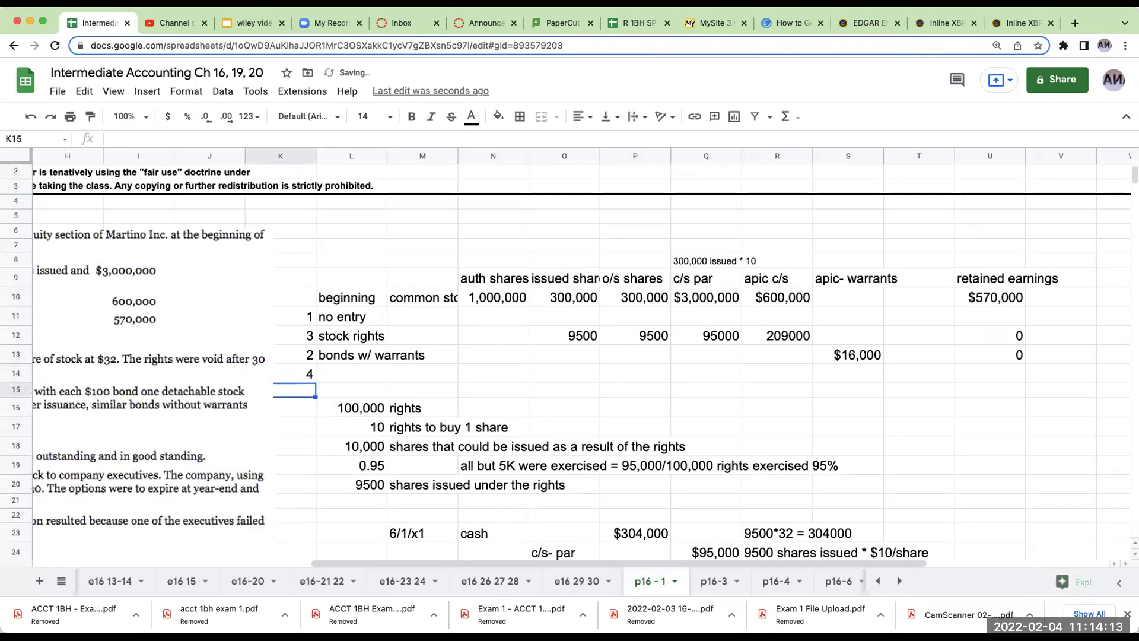
type("1600")
key("Return")
left_click(635, 374)
type("1600")
key("Return")
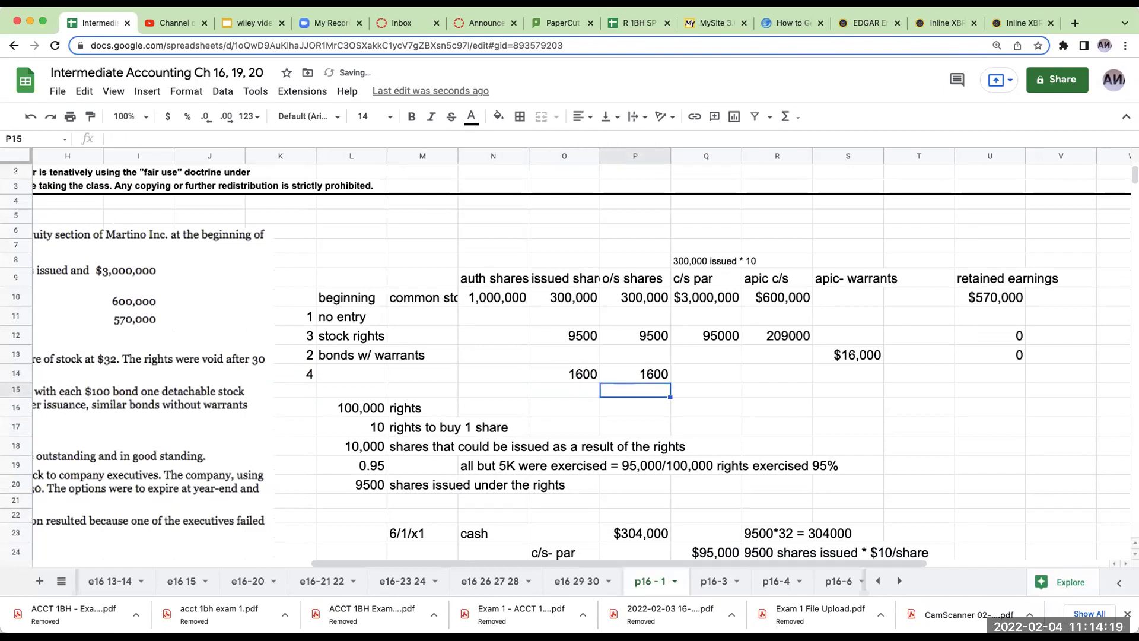
Link the c/s par amount in Q14 to the c/s-par credit of the 7/1/x1 entry in Q37
left_click(635, 374)
left_click(706, 374)
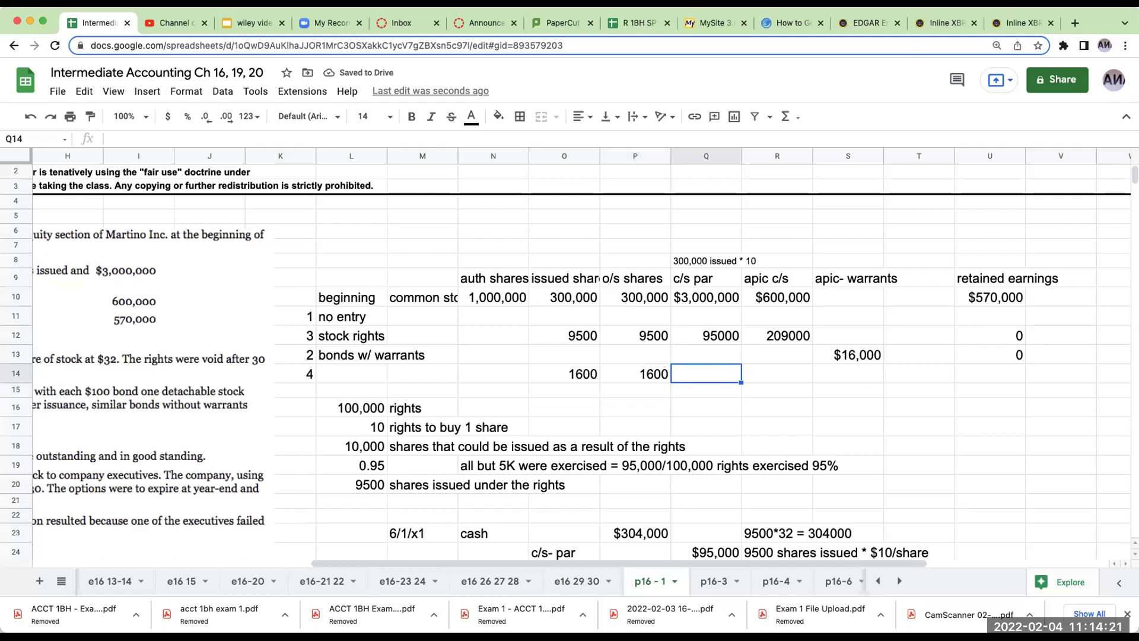
type("+")
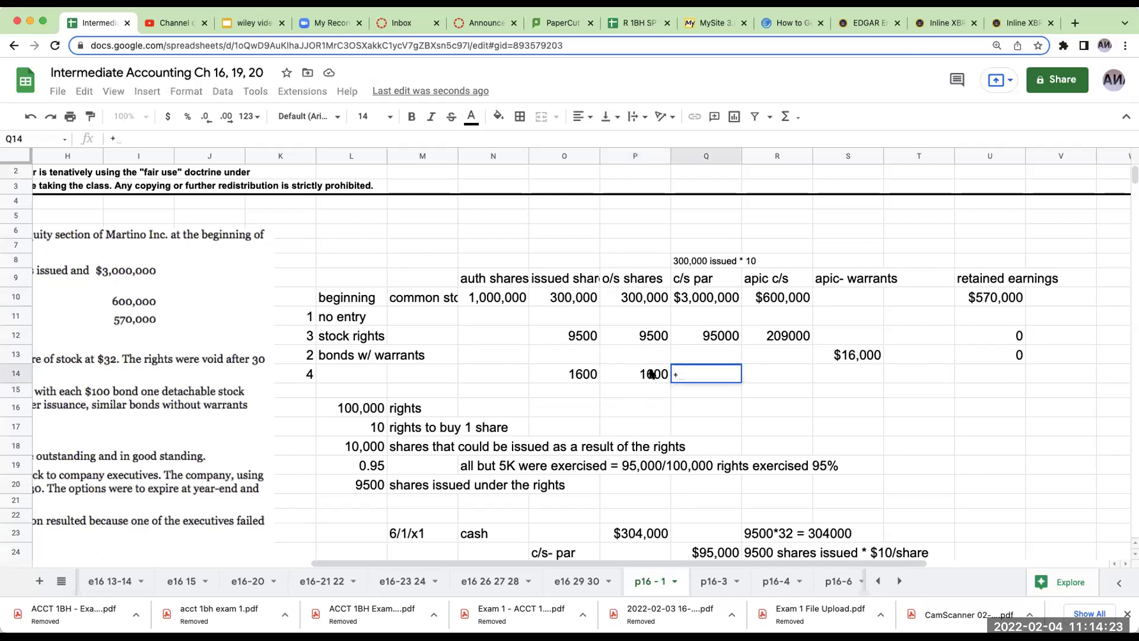
scroll(687, 370, "down", 10)
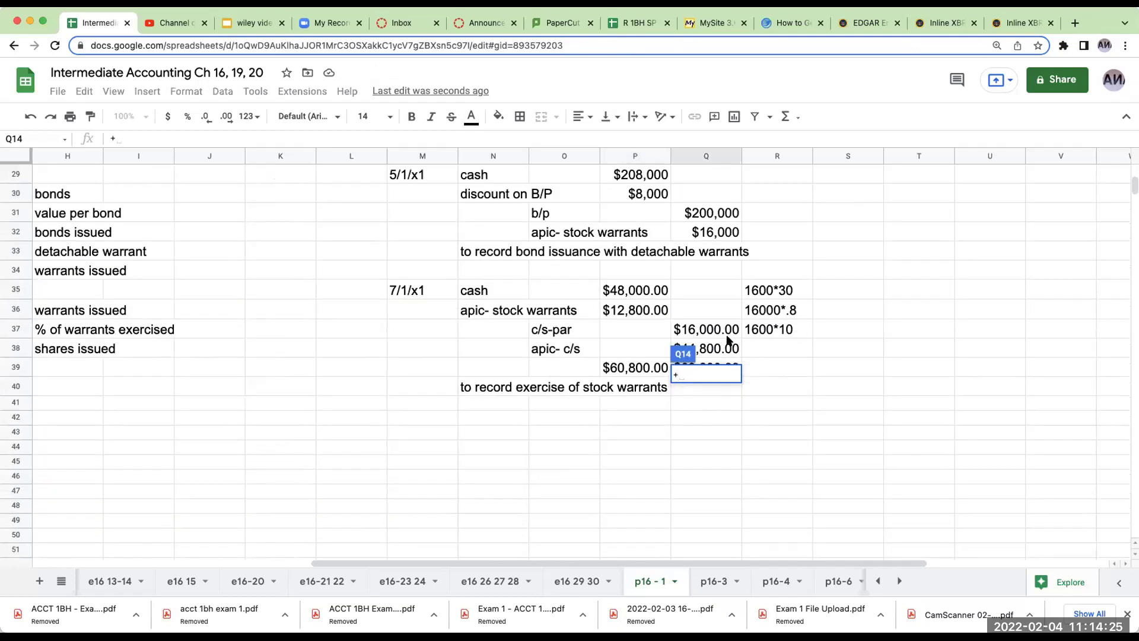
left_click(722, 334)
key("Return")
key("Up")
key("Up")
key("Up")
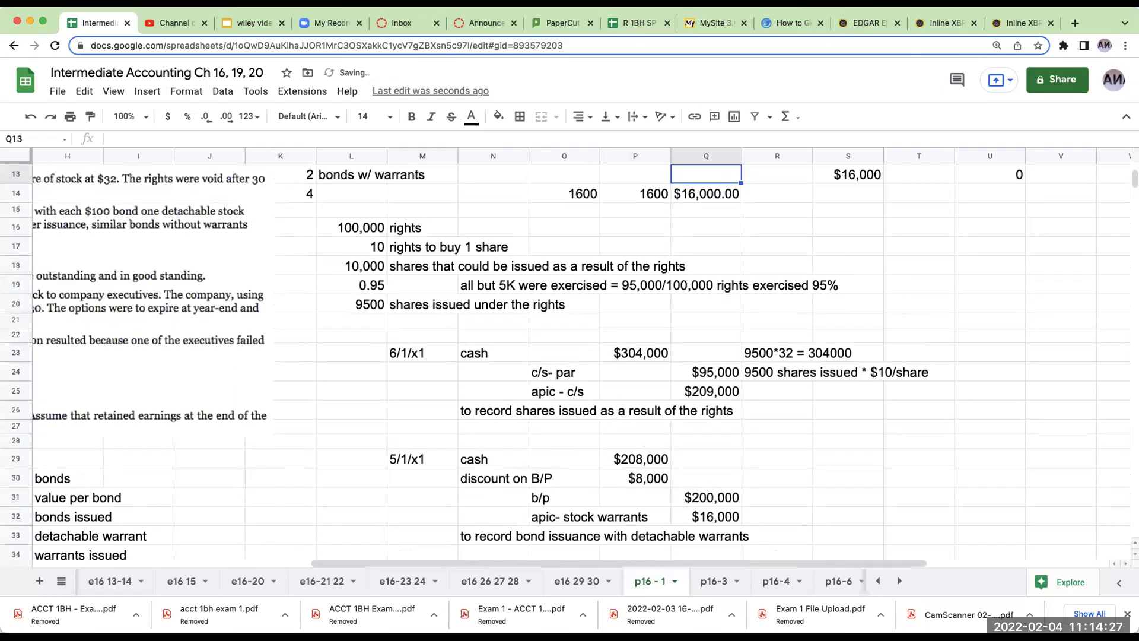
key("Up")
key("Up")
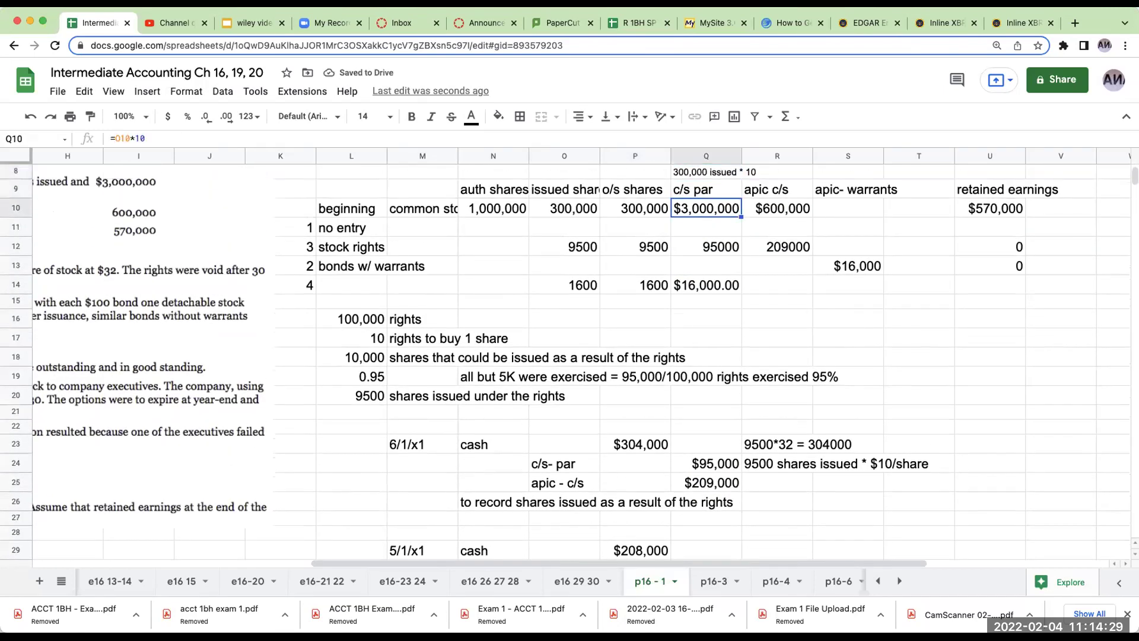
Link the apic c/s amount in R14 to the apic- c/s credit of the 7/1/x1 entry in Q38
key("Right")
key("Down")
key("Down")
key("Down")
key("Down")
type("+")
scroll(718, 363, "down", 5)
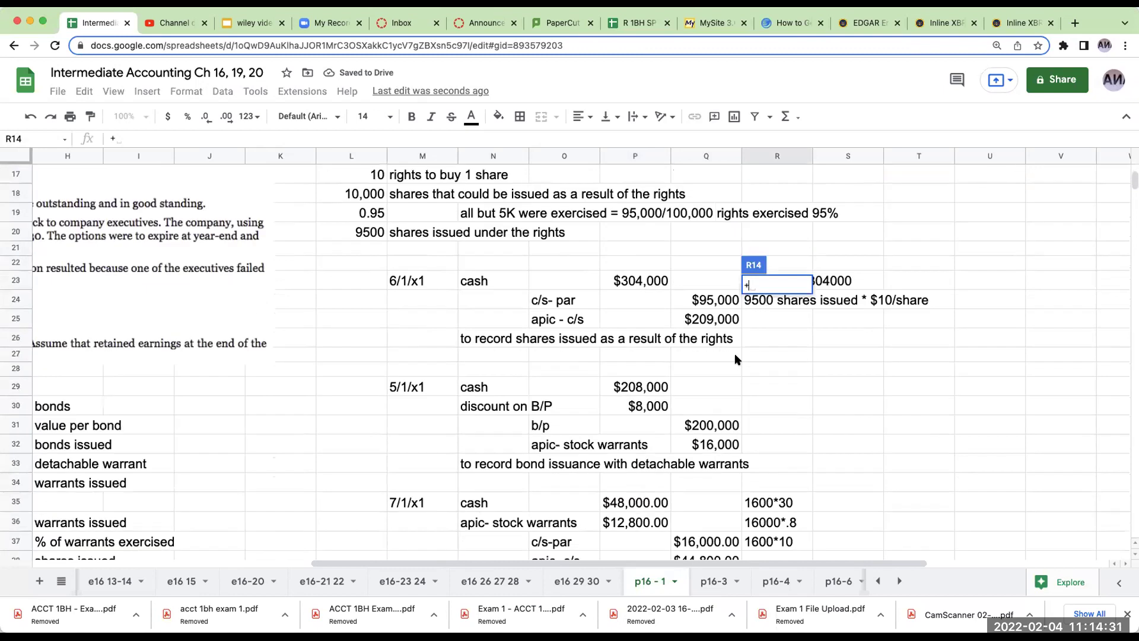
left_click(711, 457)
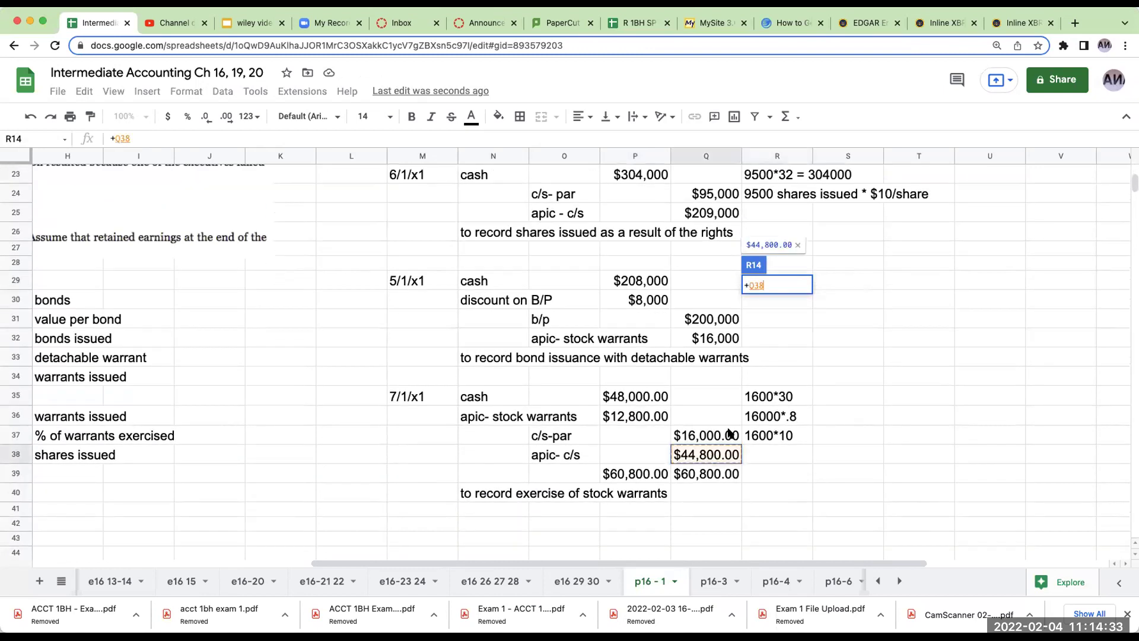
key("Return")
key("Up")
key("Up")
key("Up")
key("Up")
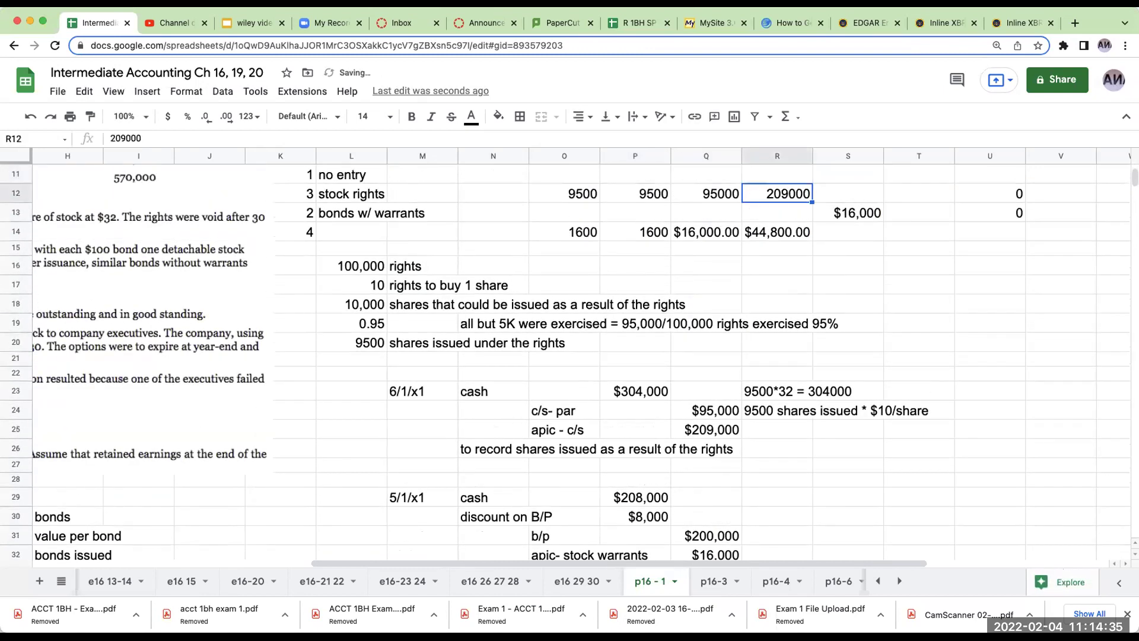
key("Up")
key("Up")
Enter the apic- warrants reduction in S14 as the negative of the stock warrants debit, =-P36
key("Down")
key("Down")
key("Down")
key("Down")
key("Down")
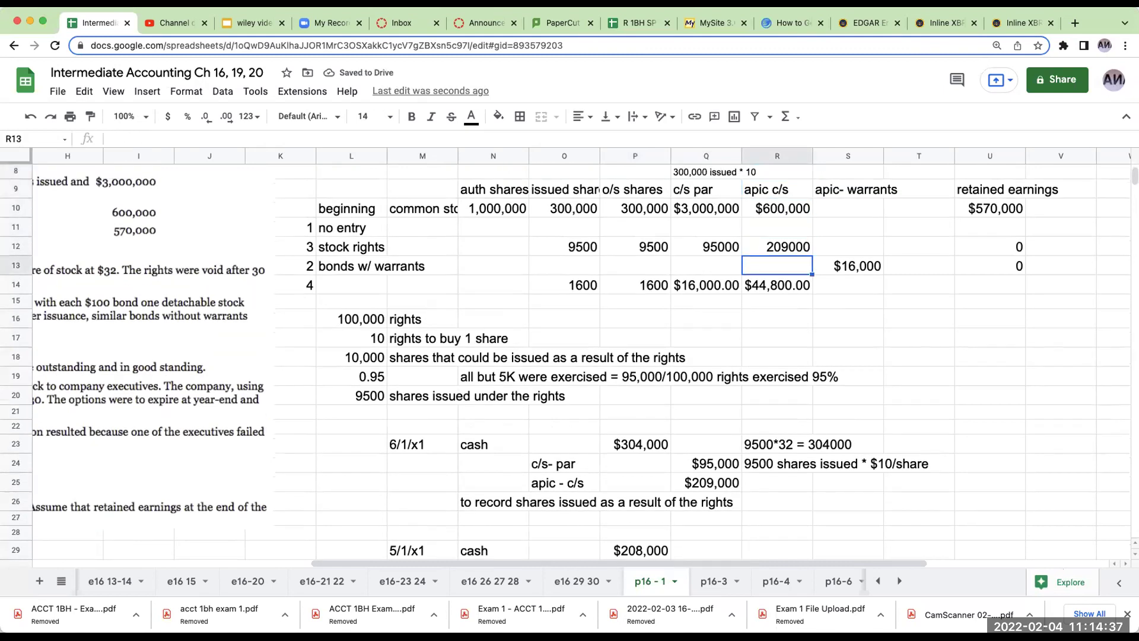
key("Right")
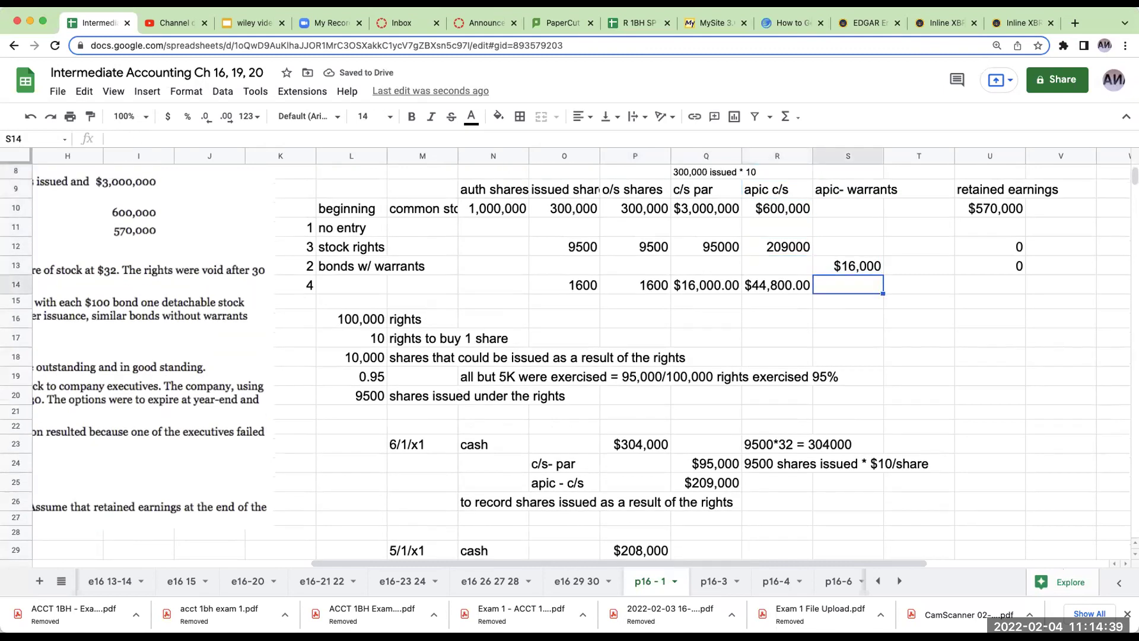
type("=-")
scroll(796, 402, "down", 4)
scroll(796, 402, "down", 5)
scroll(790, 397, "up", 2)
left_click(640, 293)
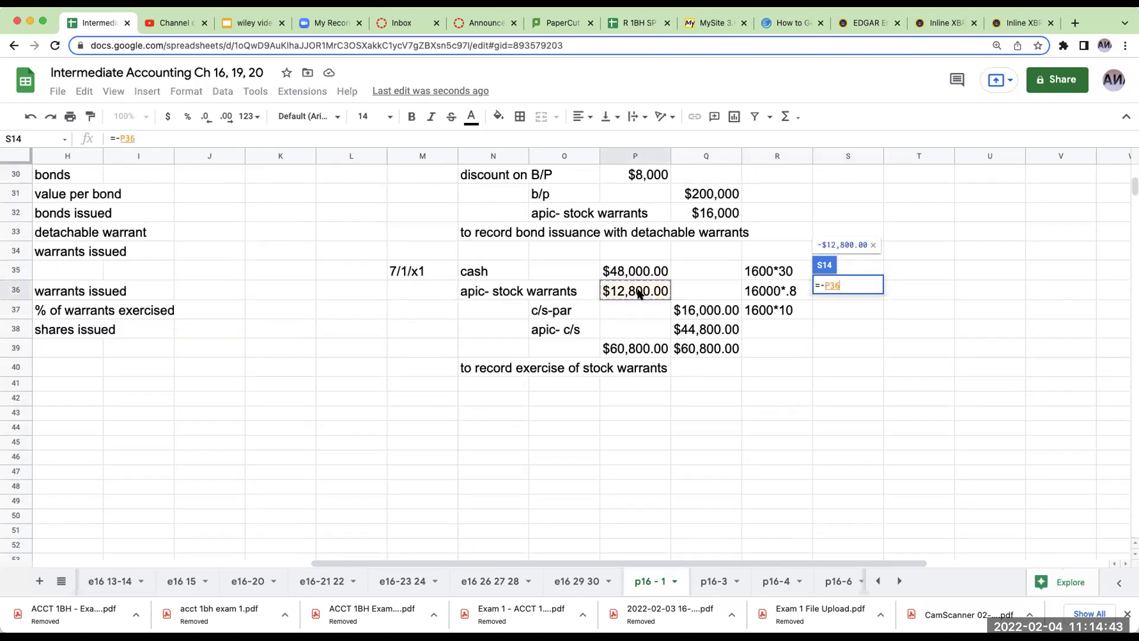
key("Return")
Label the transaction 4 row in L14 as "exercise of bond warrants"
scroll(639, 293, "up", 3)
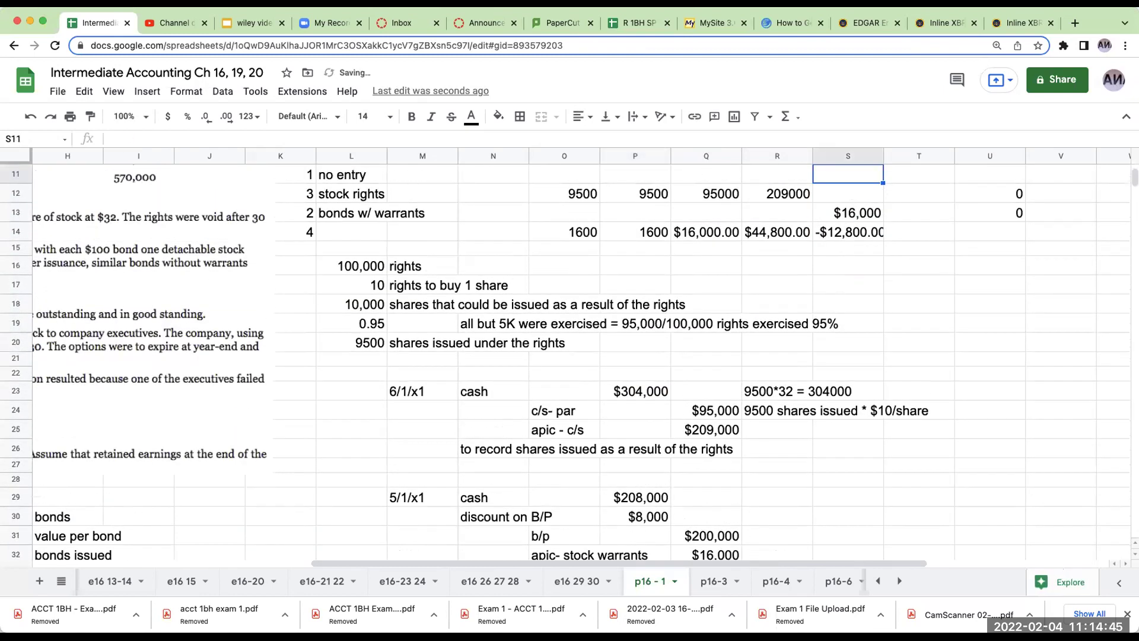
key("Up")
key("Up")
left_click(849, 251)
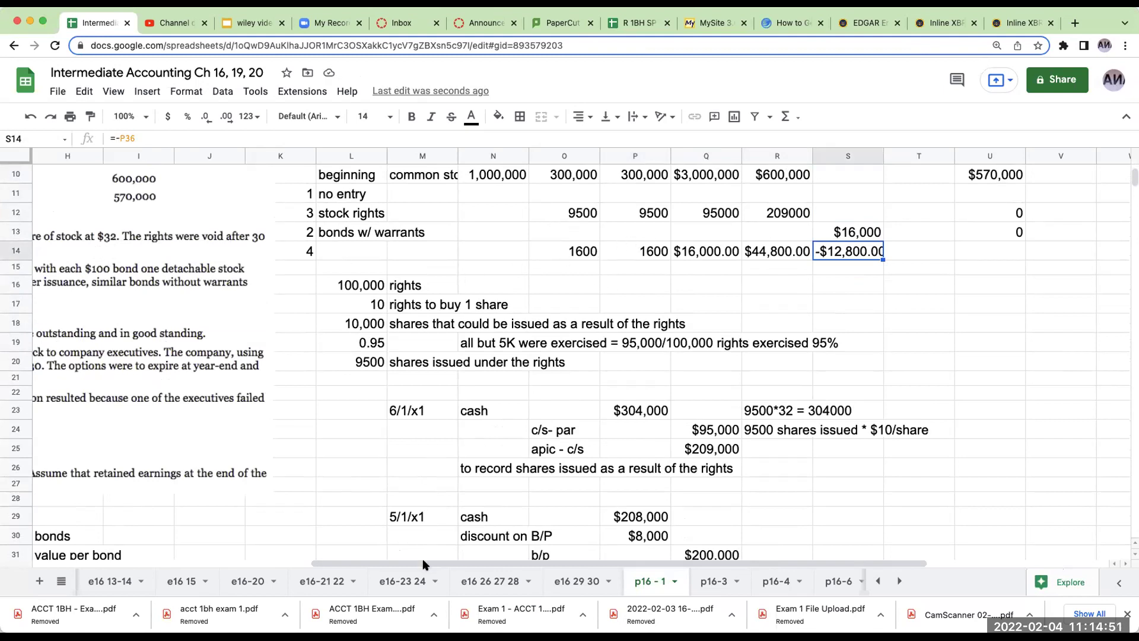
left_click(348, 254)
type("exercise of bond warrants")
key("Return")
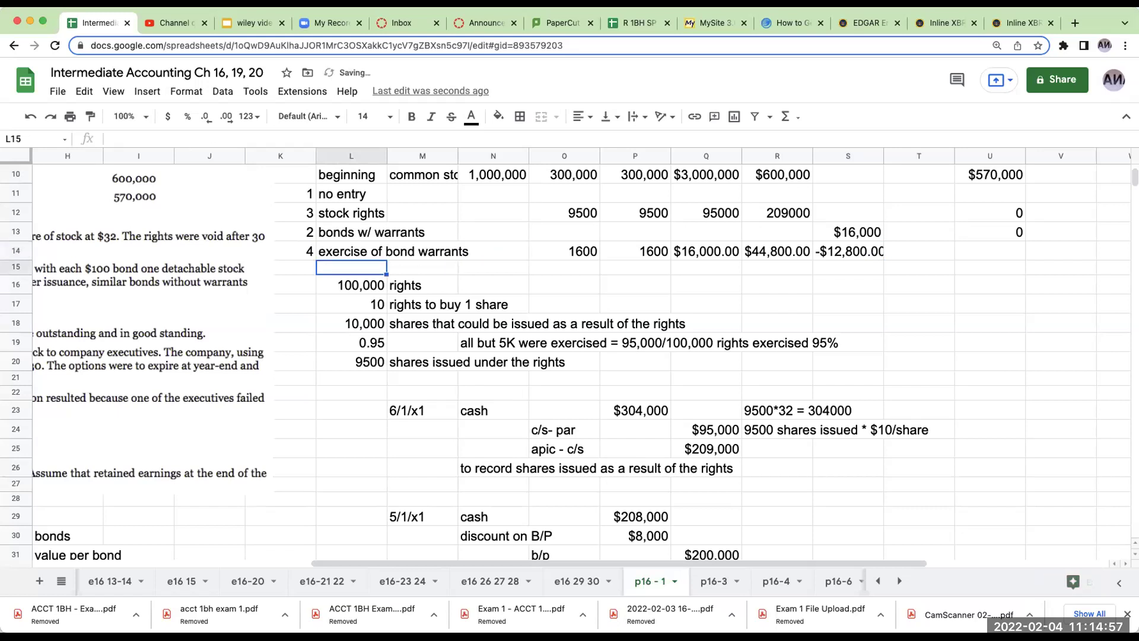
Insert six empty rows above row 15 to make room for more transactions in the equity table
left_click(16, 265)
left_click_drag(16, 265, 15, 361)
right_click(310, 344)
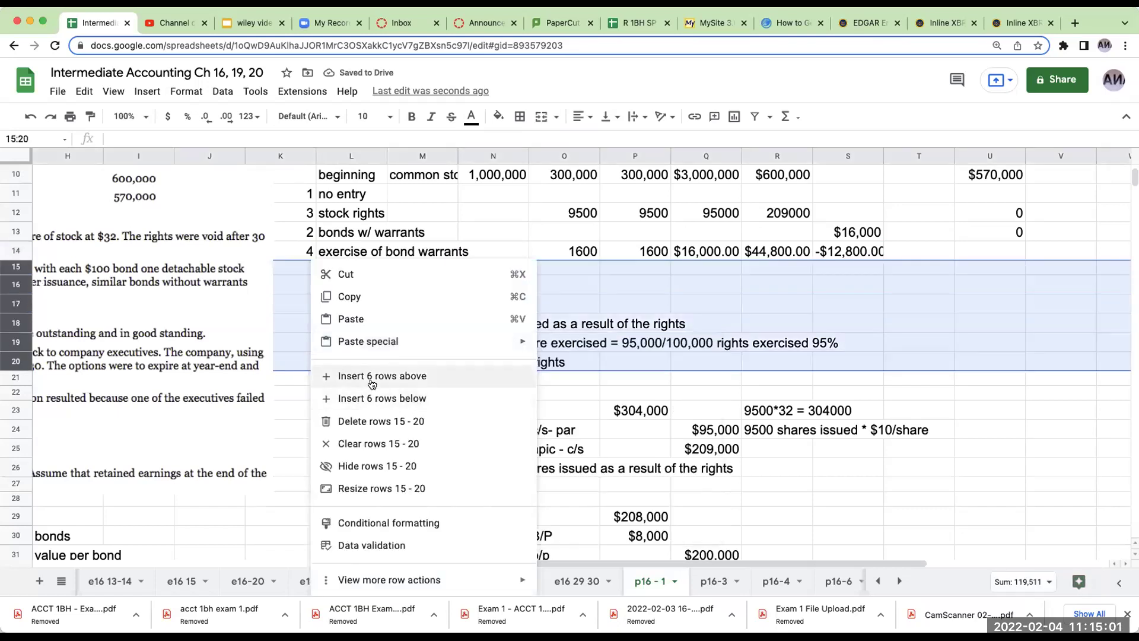
left_click(372, 378)
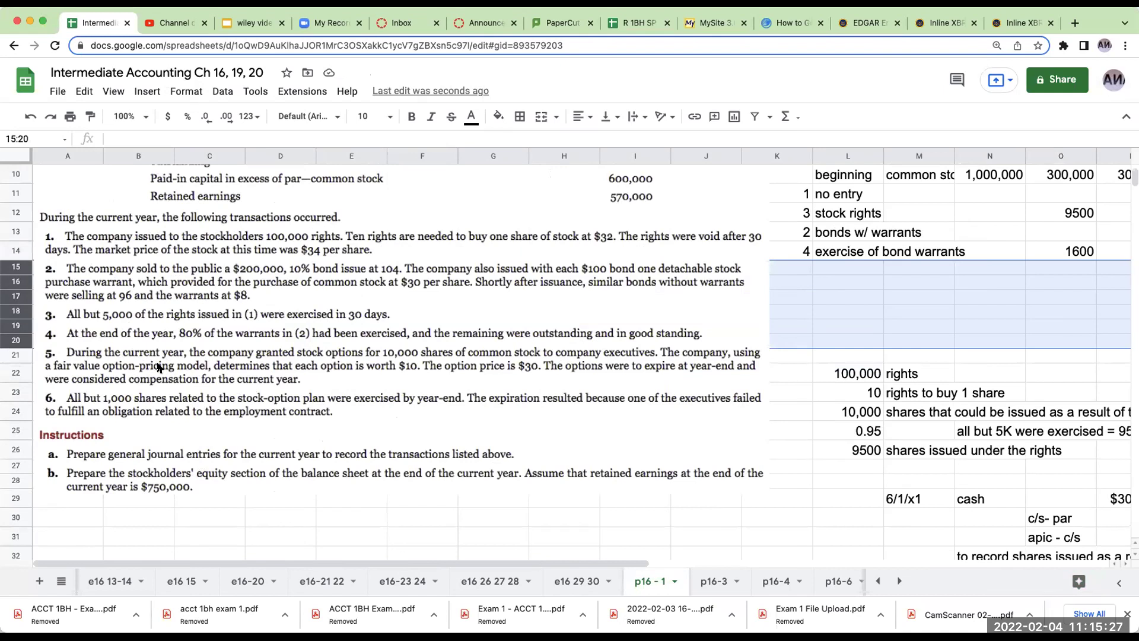
scroll(178, 427, "down", 1)
left_click(196, 478)
left_click(166, 480)
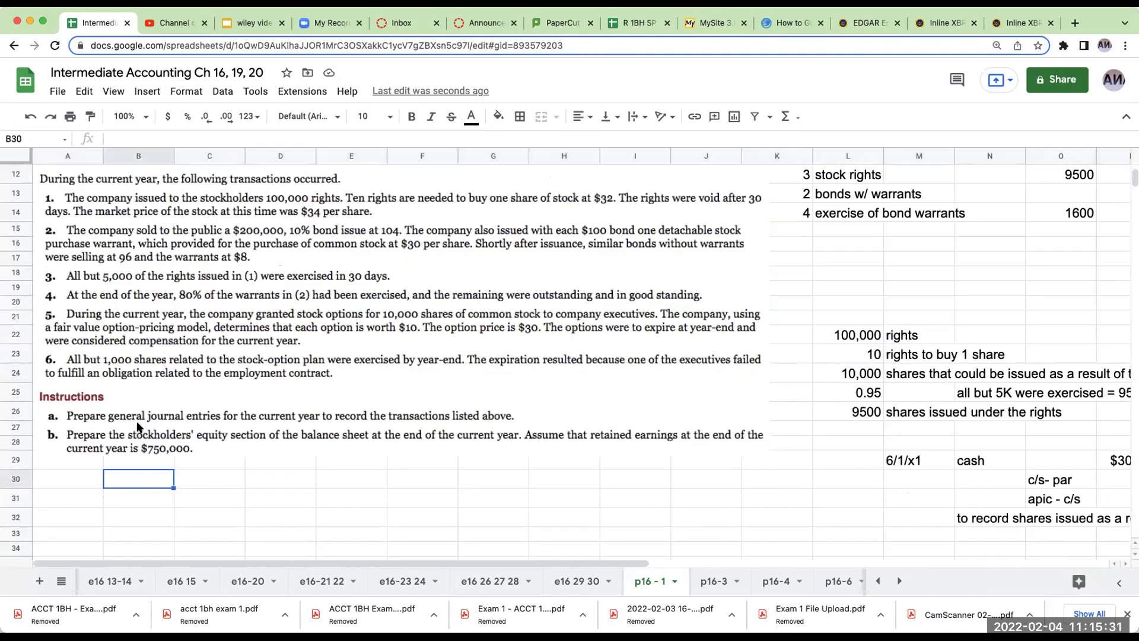
type("st")
key("Escape")
scroll(951, 468, "down", 6)
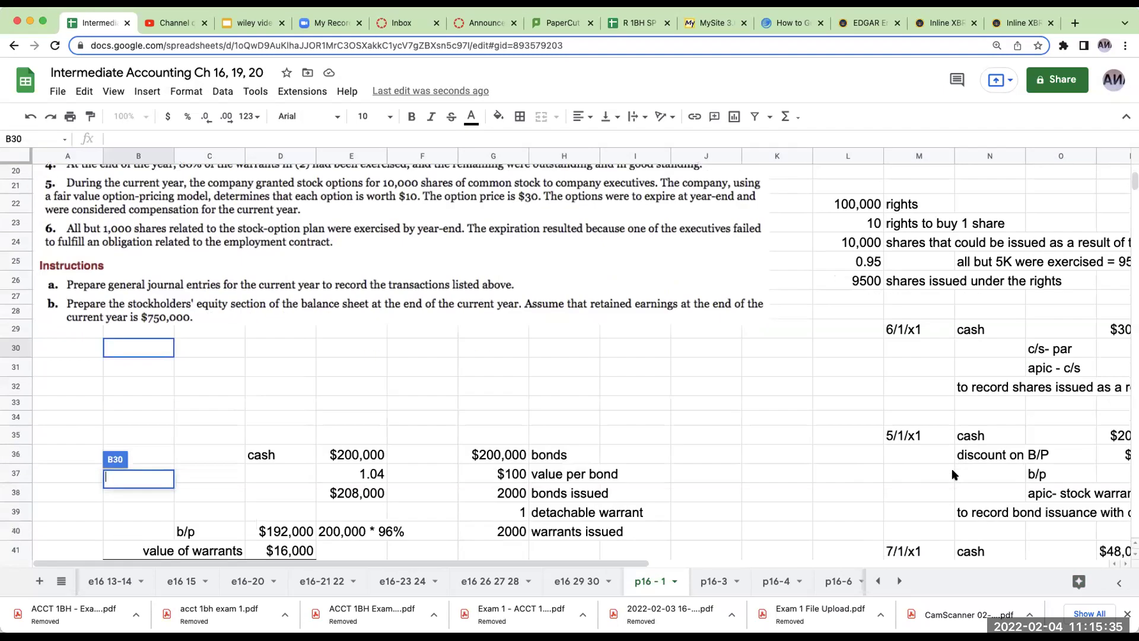
Start a new journal entry in row 48 with the date 8/1/x1 in M48 and the debit account "stock compensation expense" in N48
left_click(937, 503)
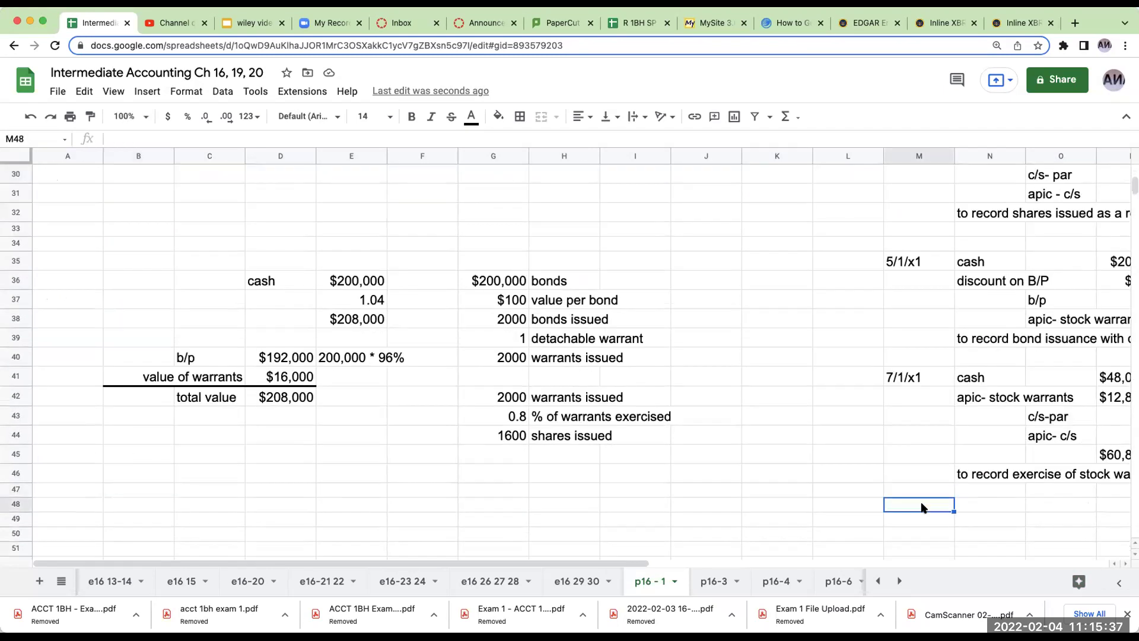
type("8/1/x1")
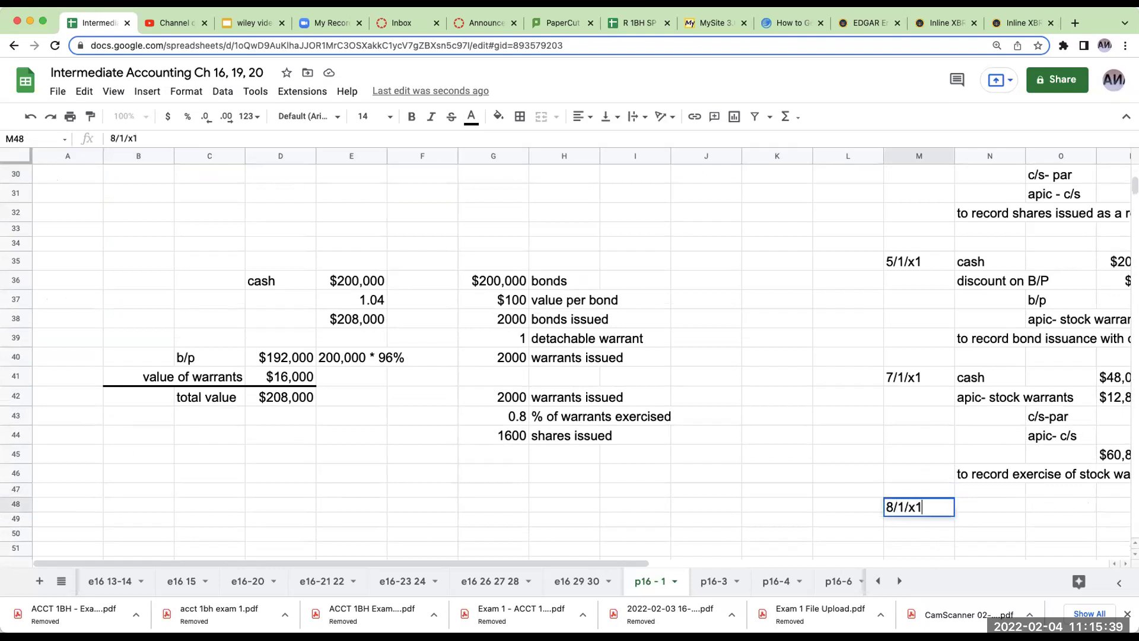
key("Tab")
type("stock copmen")
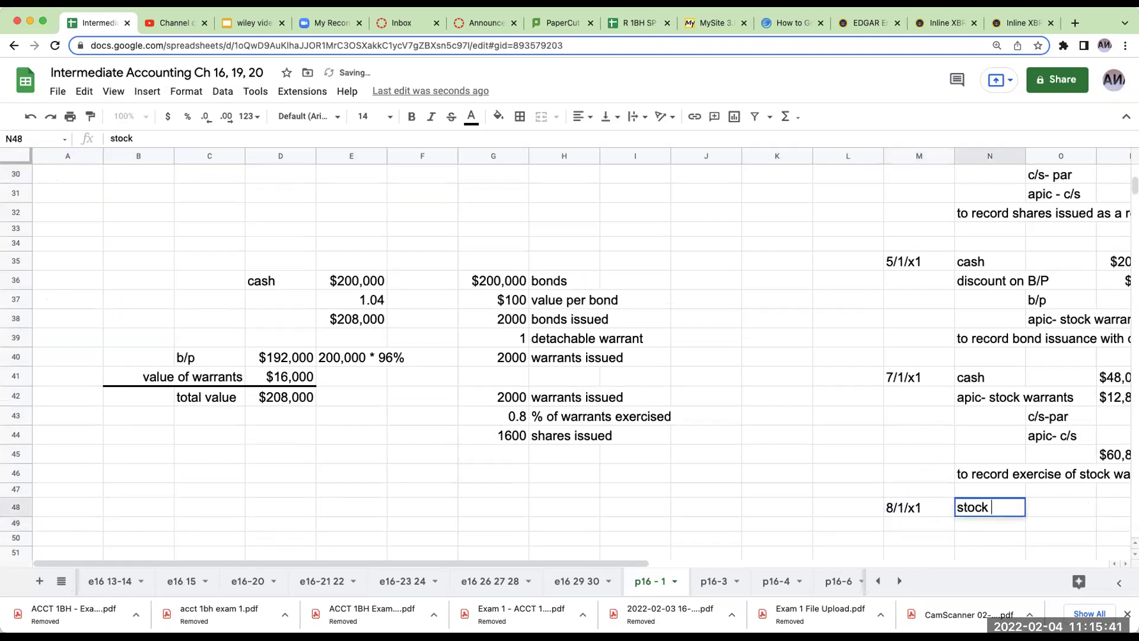
key("BackSpace")
key("BackSpace")
key("BackSpace")
type("mp")
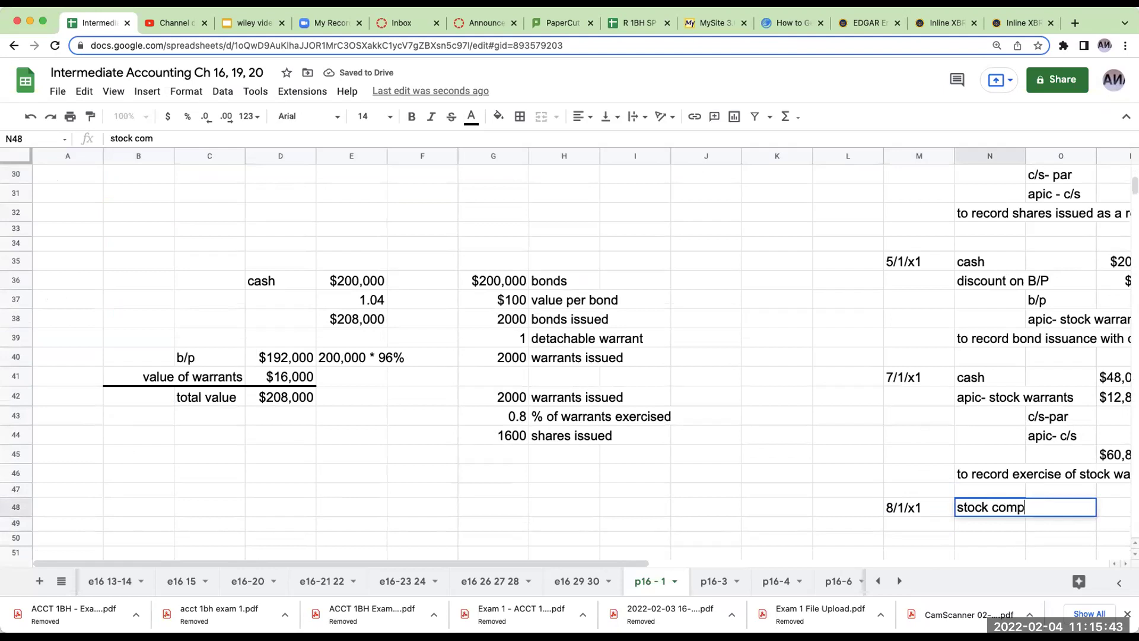
type("ensation expense")
key("Down")
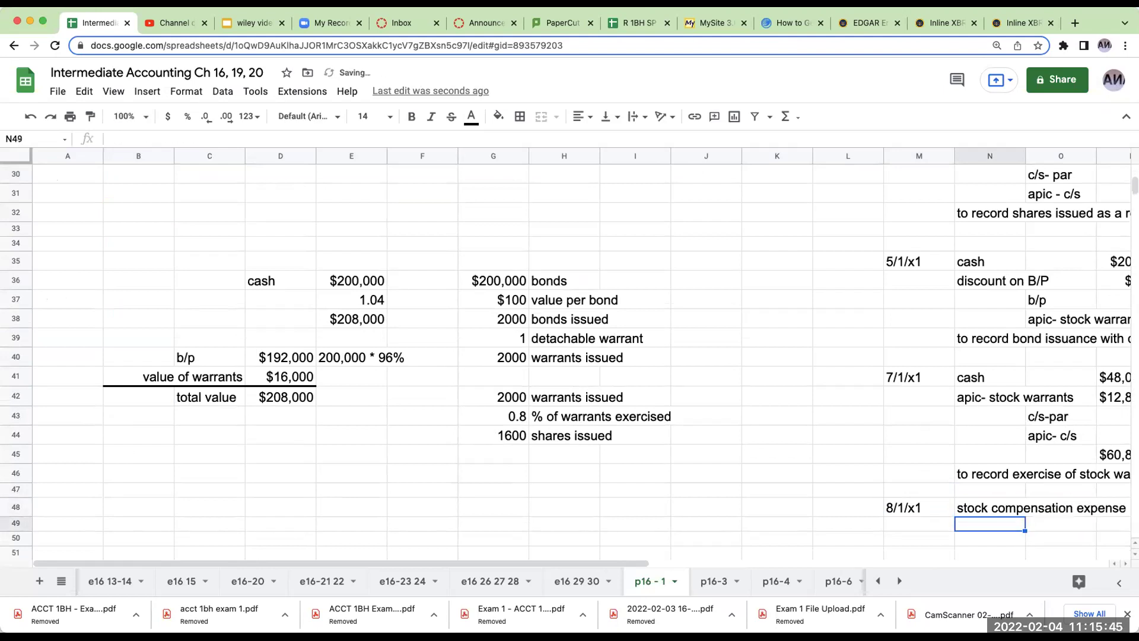
Add the credit account "apic- stock options" in O49 of the 8/1/x1 entry
key("Right")
type("apic- c/")
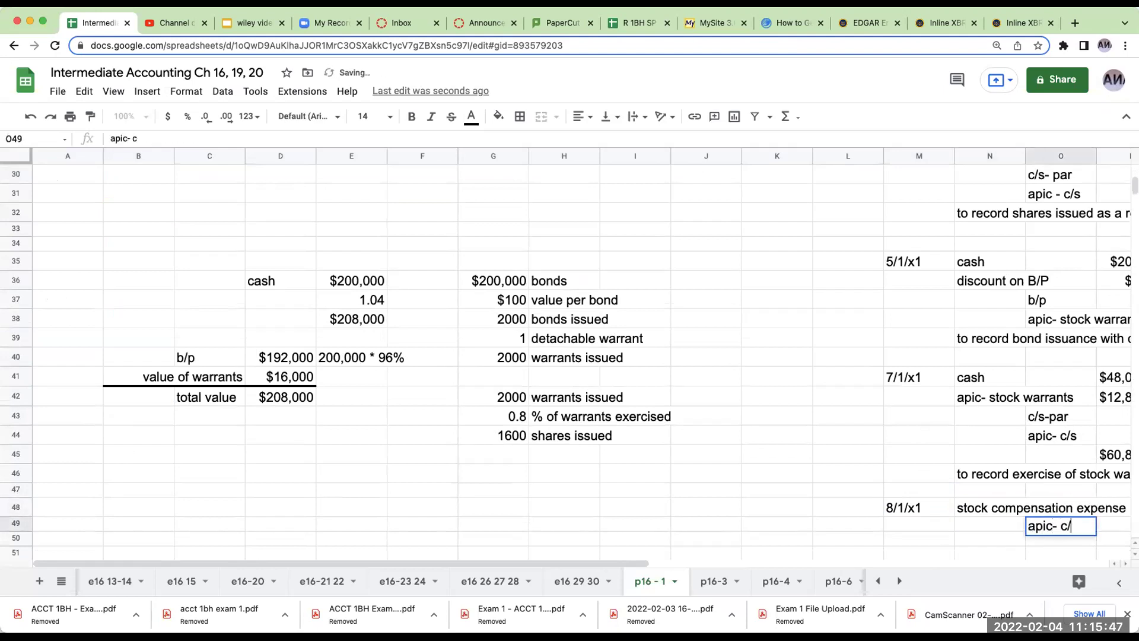
key("BackSpace")
key("BackSpace")
type("stock option")
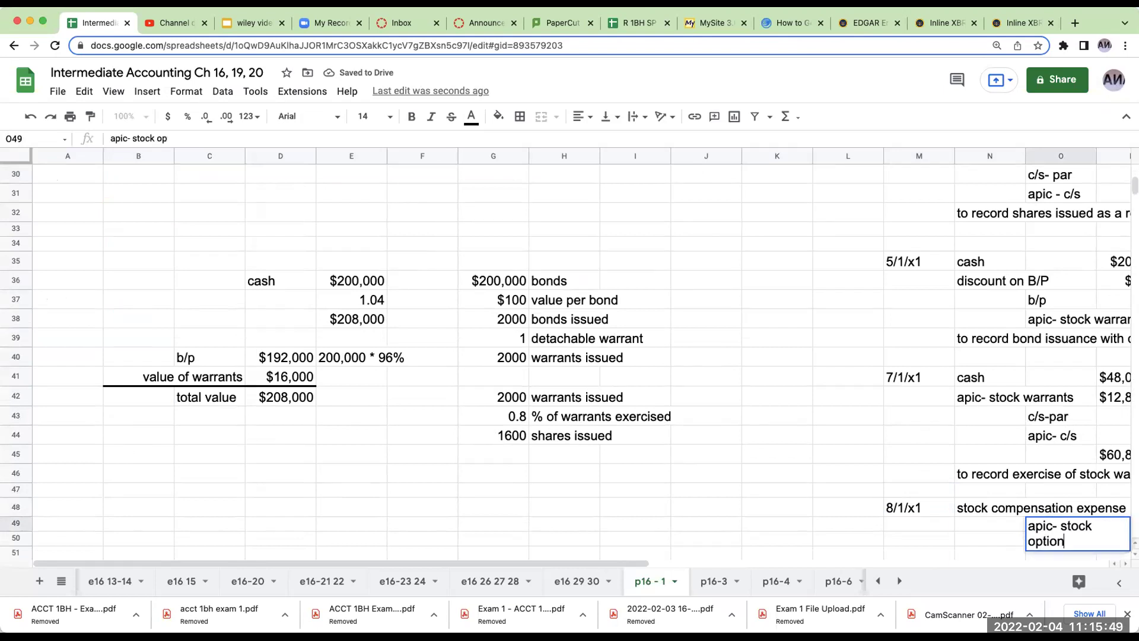
left_click(990, 542)
Enter 10000*10 in P48 as the stock compensation expense debit of the 8/1/x1 entry
scroll(532, 270, "up", 6)
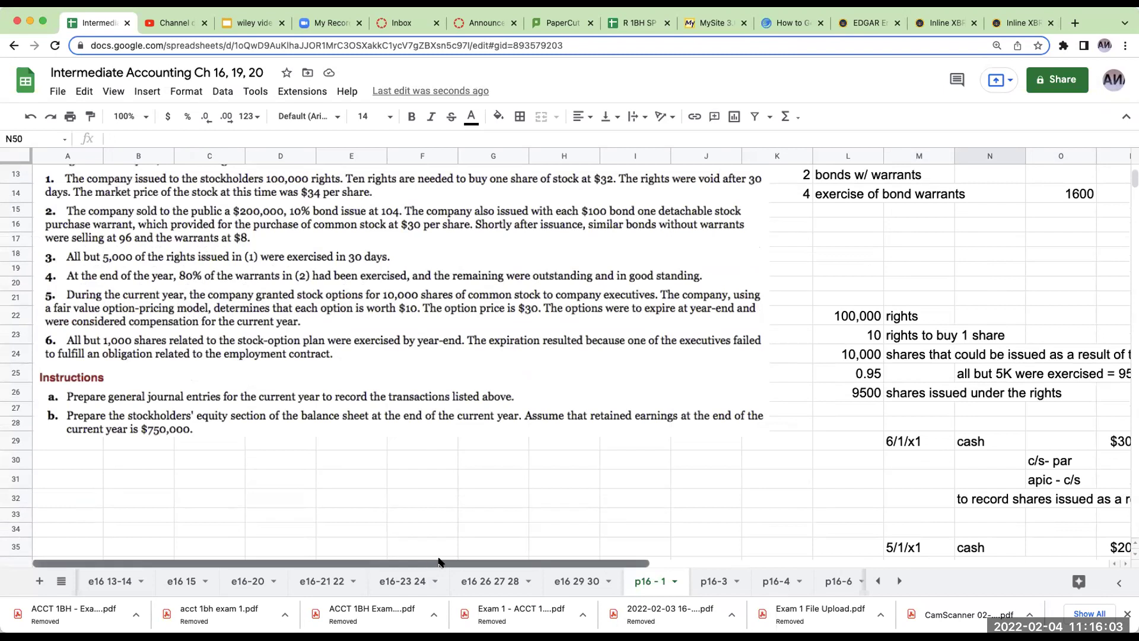
left_click_drag(439, 562, 728, 562)
scroll(765, 419, "down", 6)
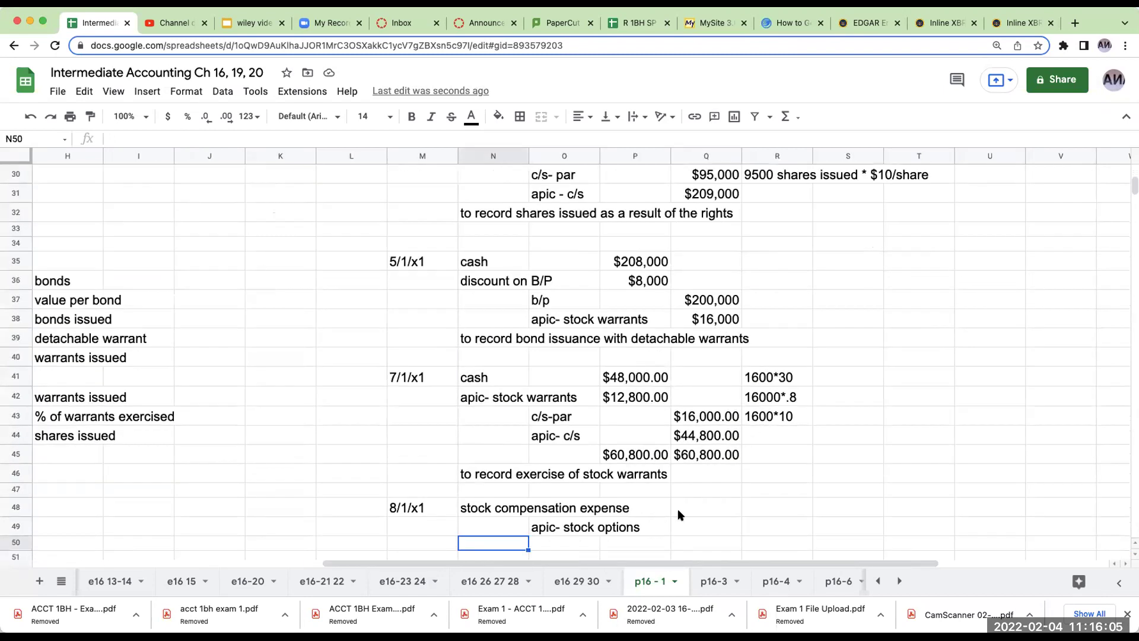
left_click(680, 514)
key("Left")
type("10000*10")
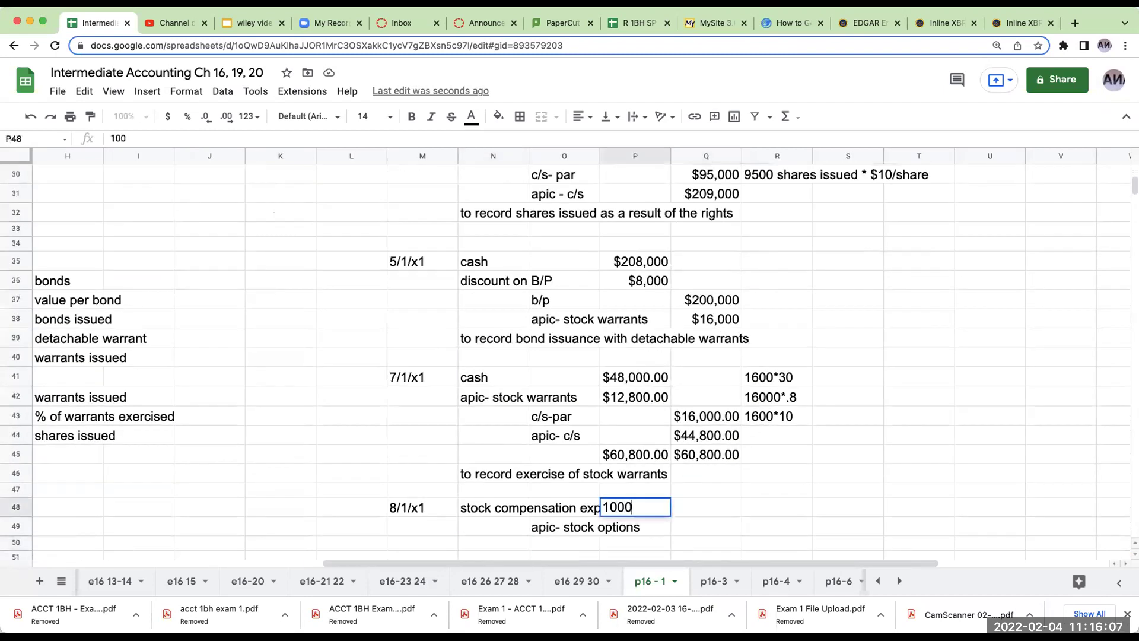
key("Return")
Note "10,000 * 10 fair value" in R48 and widen column O so the full account name in row 48 fits
key("Up")
key("Right")
key("Right")
type("10")
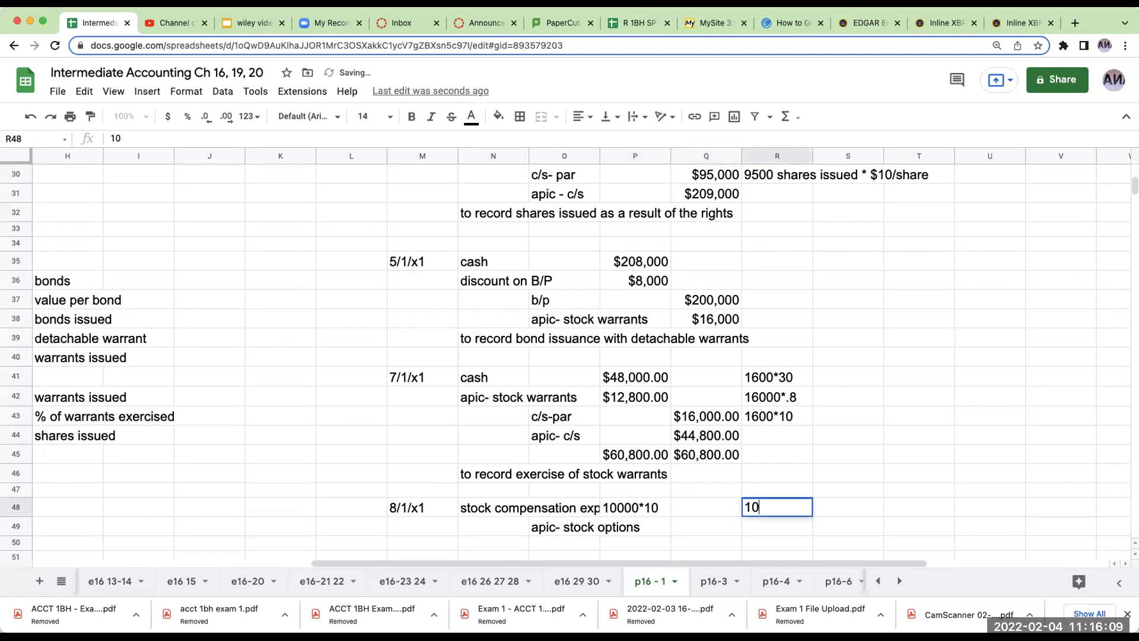
type(",000 * 10")
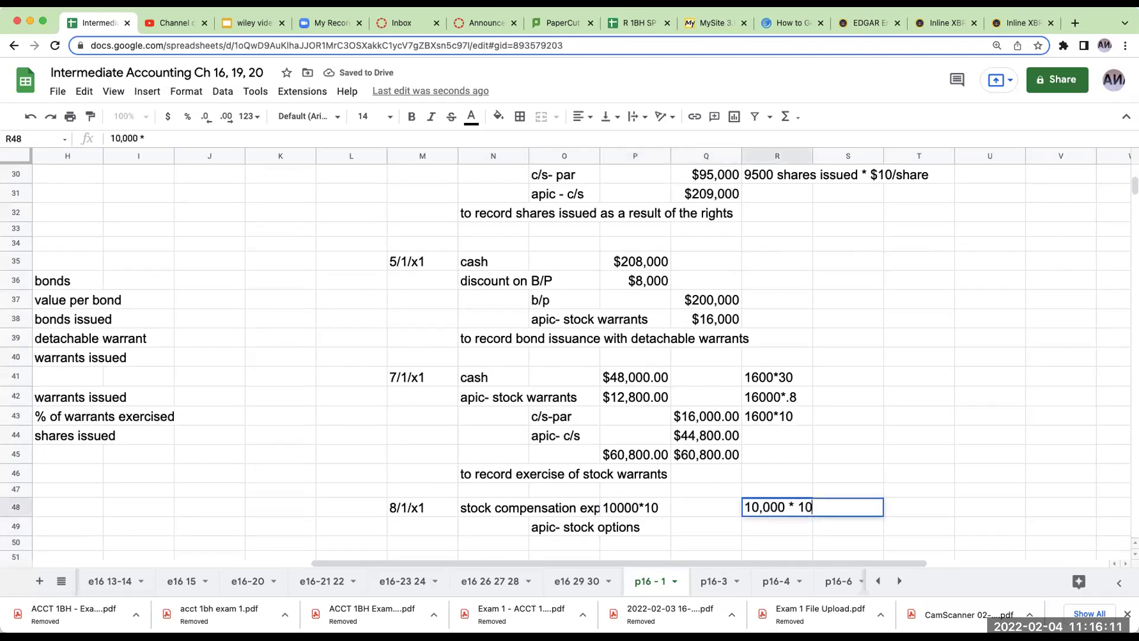
type(" fair value")
key("Return")
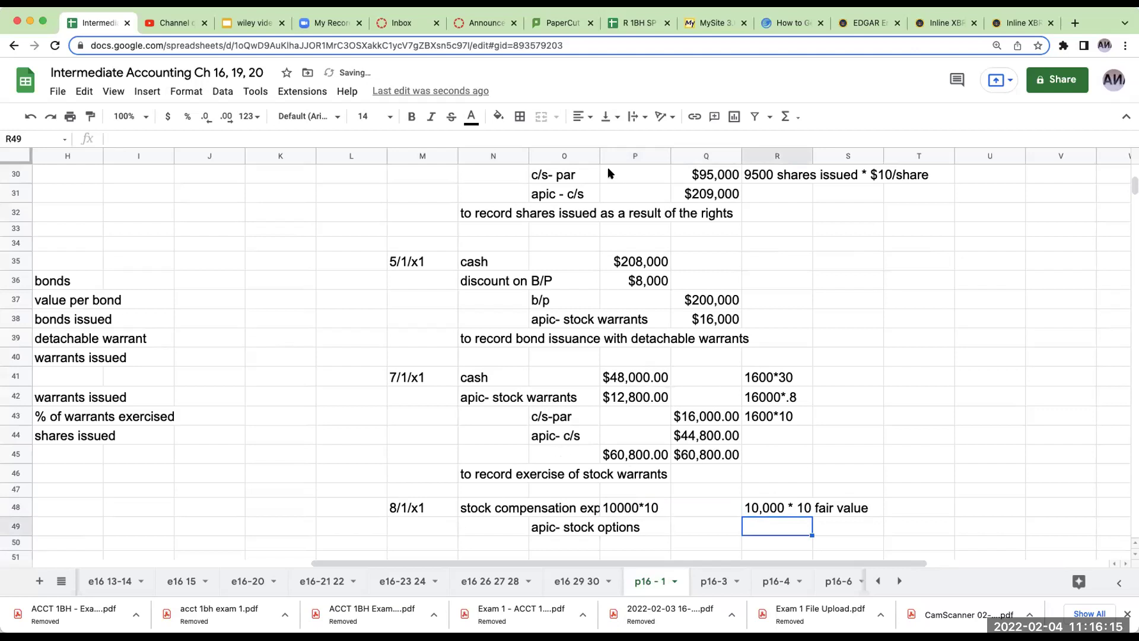
left_click_drag(599, 153, 645, 153)
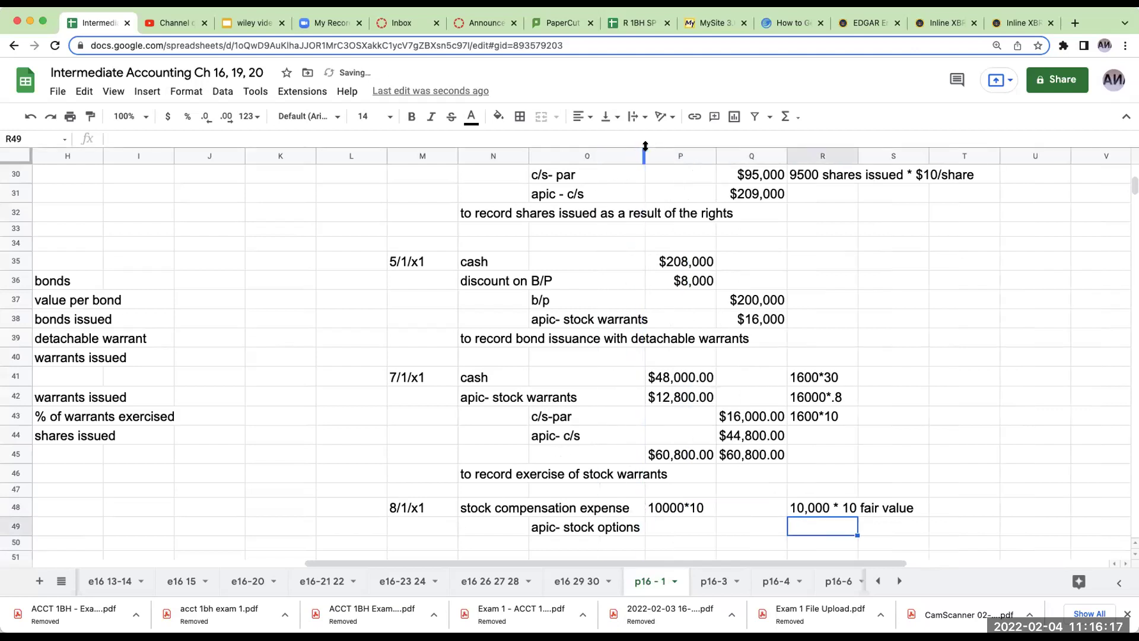
Enter the formula =10000*10 as the debit in P48 and link the stock options credit in Q49 to P48
left_click(698, 504)
type("=10000*10")
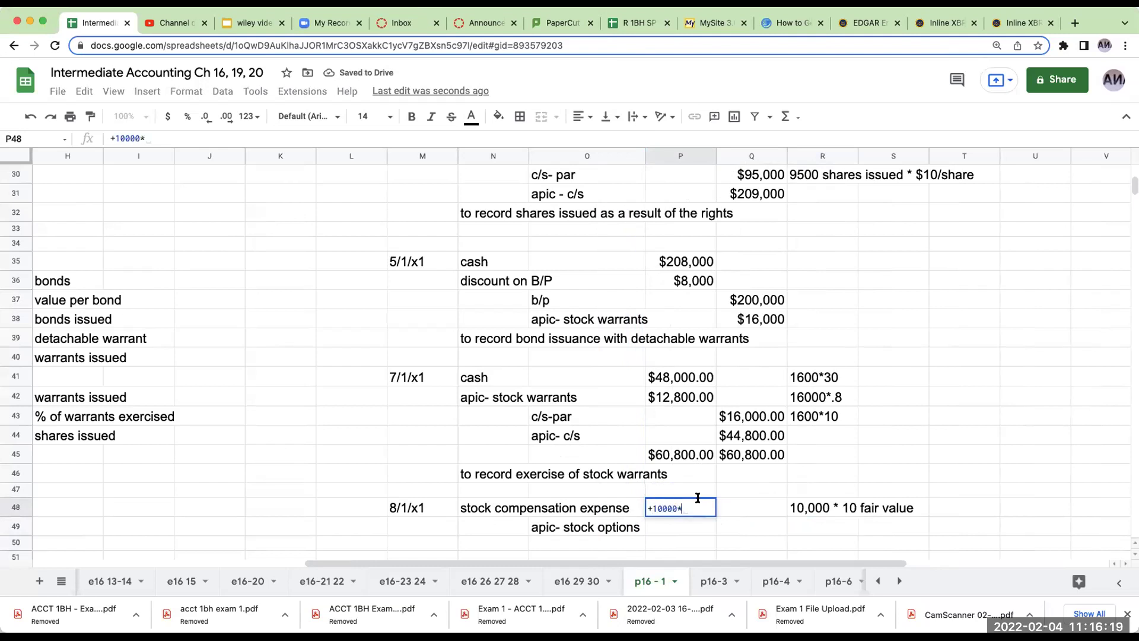
key("Return")
key("Right")
type("=p48")
key("Return")
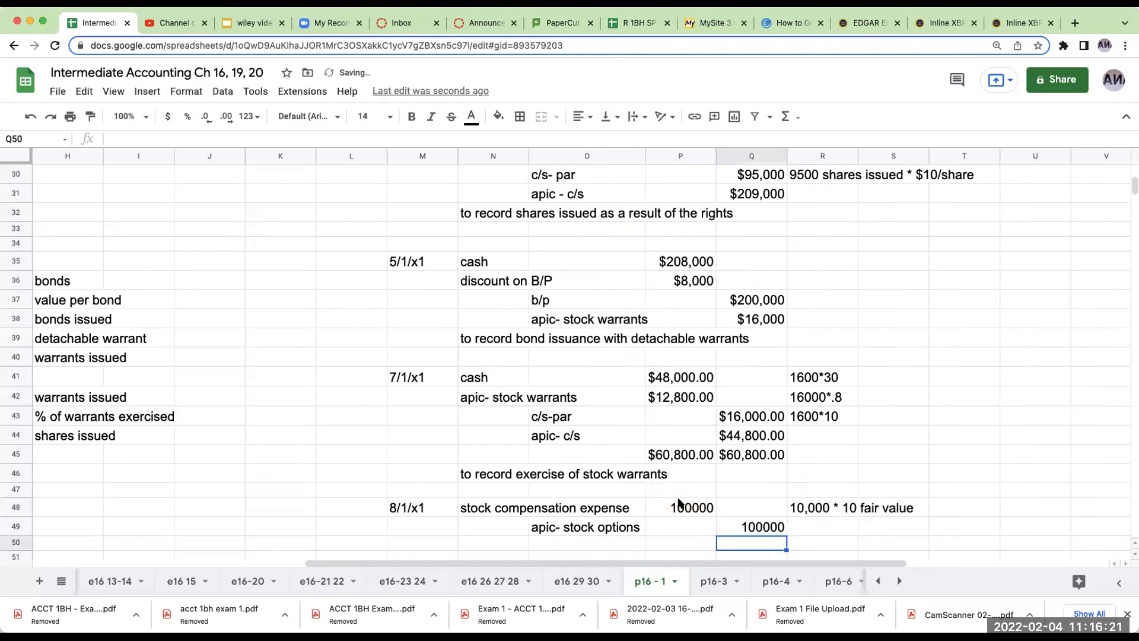
Format the 8/1/x1 entry amounts in P48:Q49 as currency without decimal places
left_click_drag(682, 506, 738, 526)
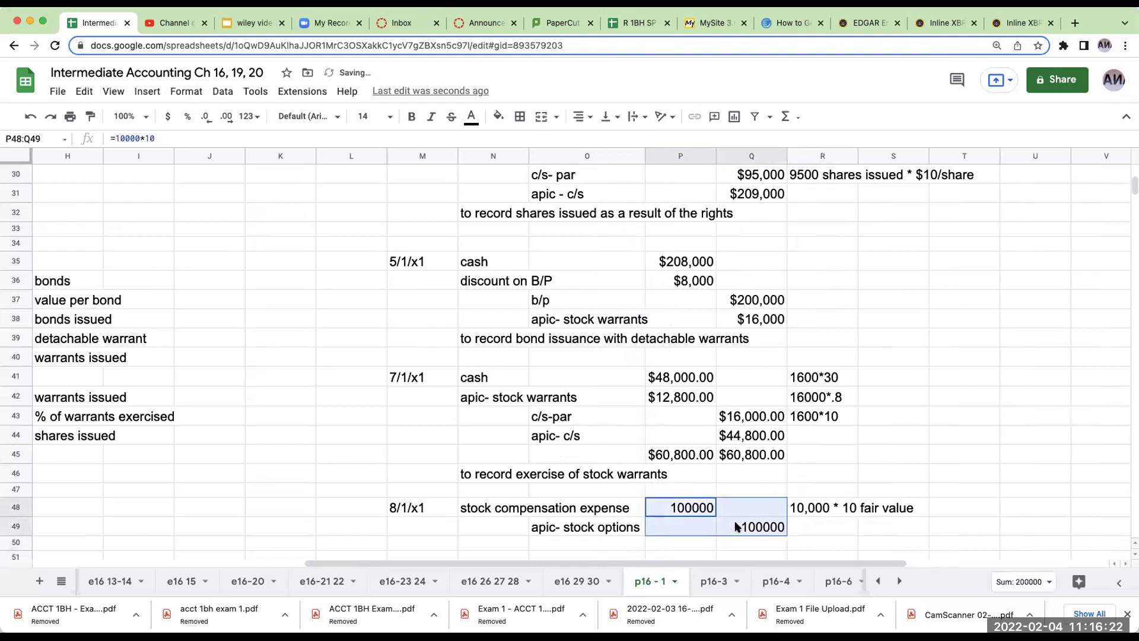
left_click(168, 116)
left_click(206, 117)
left_click(206, 117)
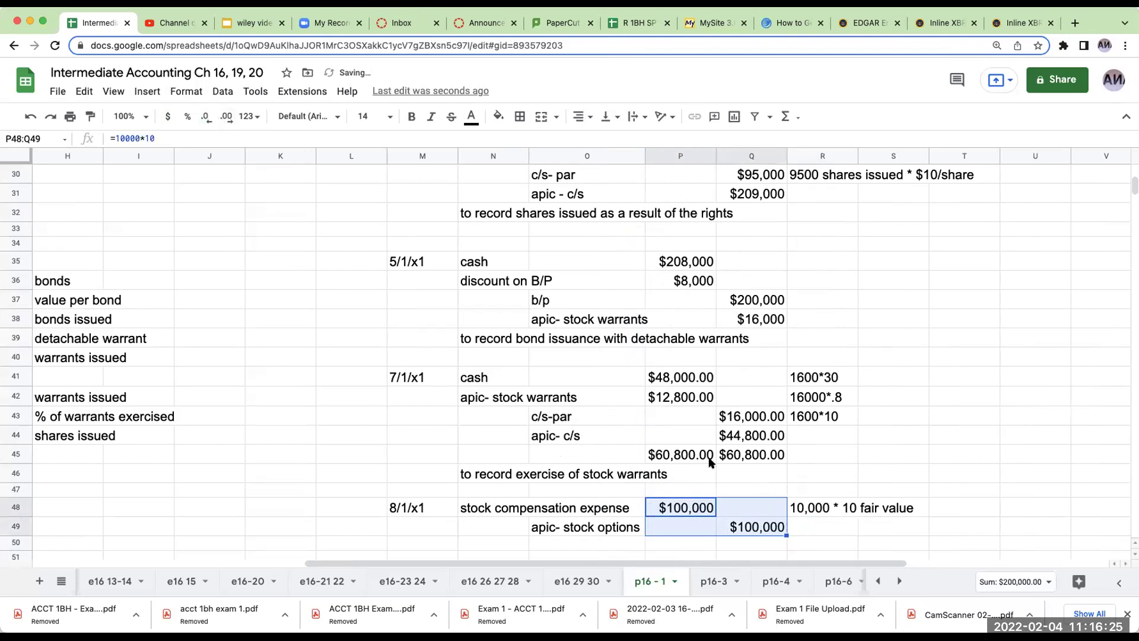
Add the description "to record issuance of stock options" in O50 below the 8/1/x1 entry
left_click(588, 543)
type("to rec")
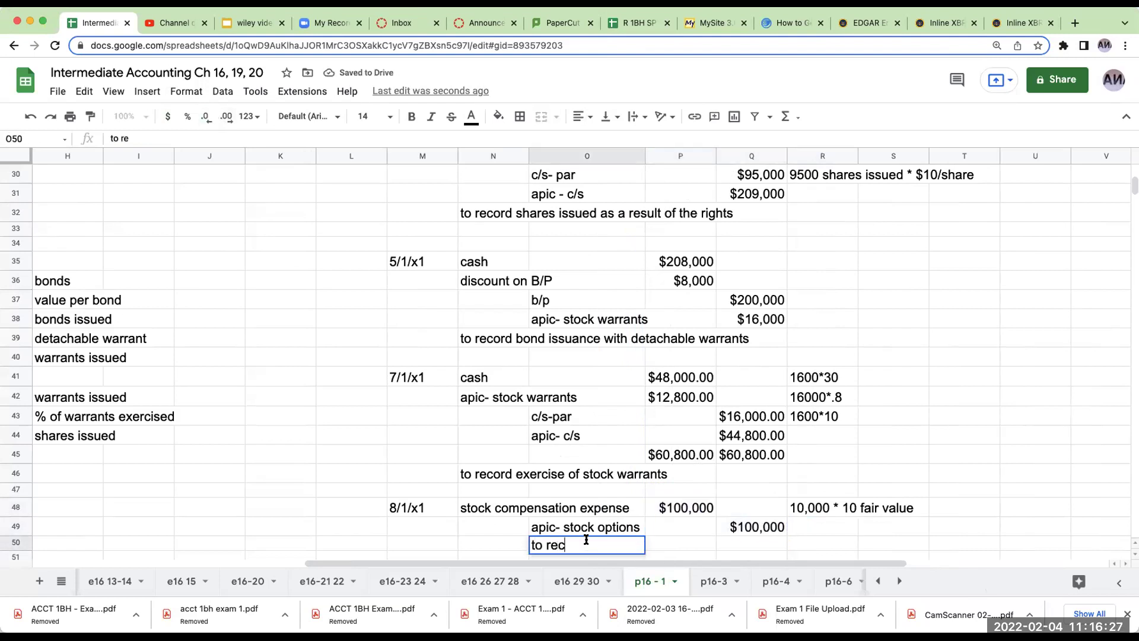
type("ord issuance of ")
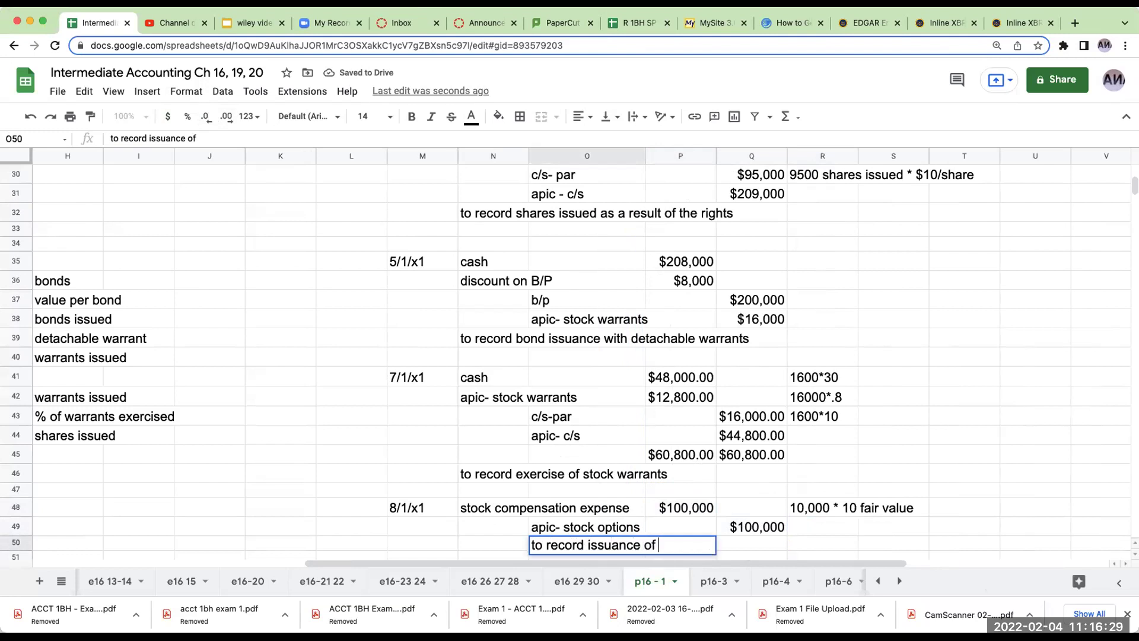
type("stock options")
key("Return")
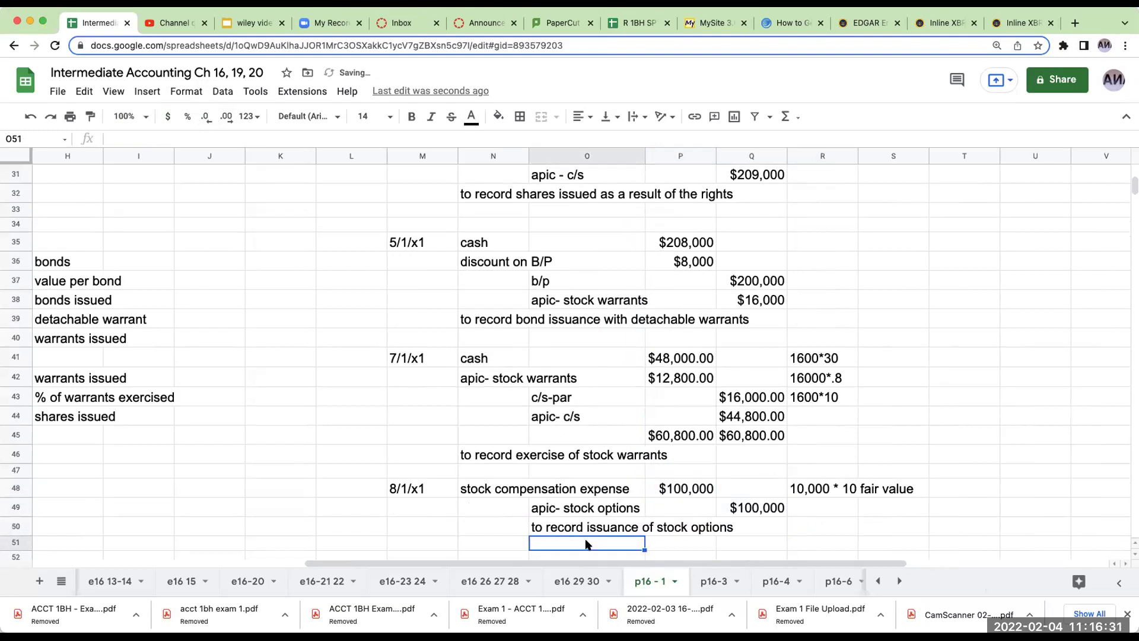
Add transaction 5 to the equity table in row 15, with the number 5 in K15 and "stock options" in L15
scroll(739, 405, "up", 10)
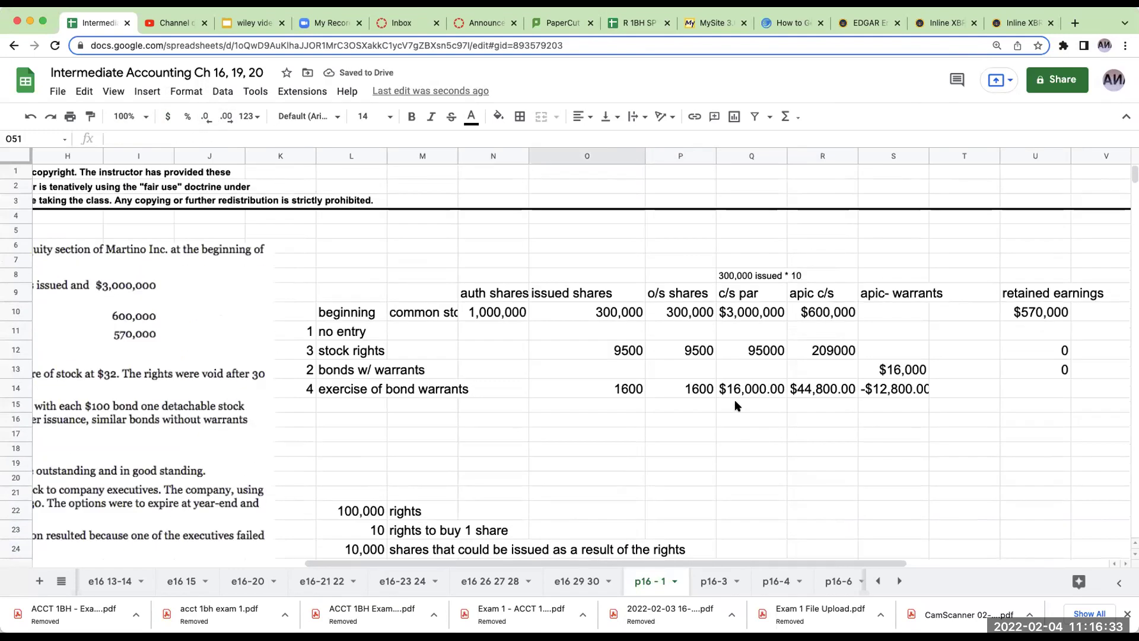
left_click_drag(621, 563, 427, 567)
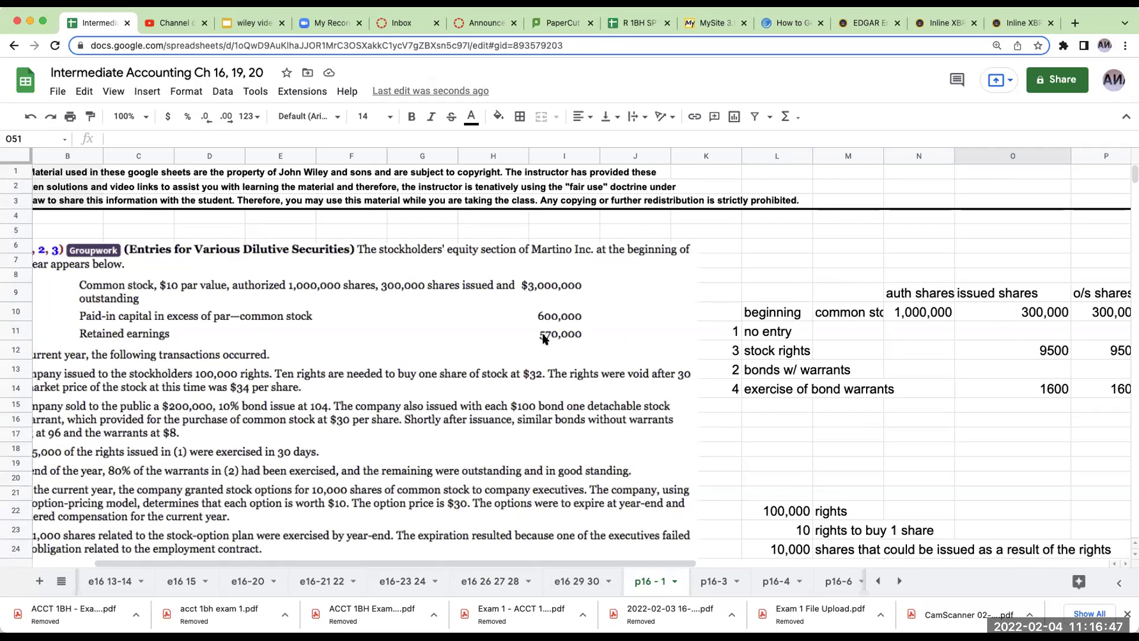
scroll(243, 327, "down", 3)
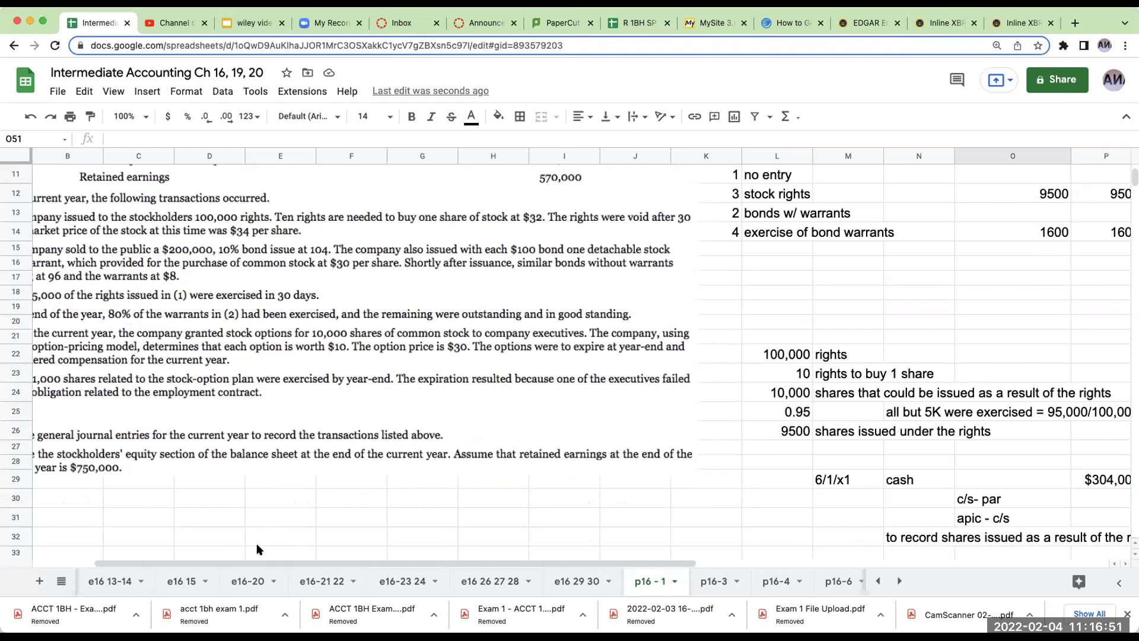
left_click_drag(247, 566, 202, 561)
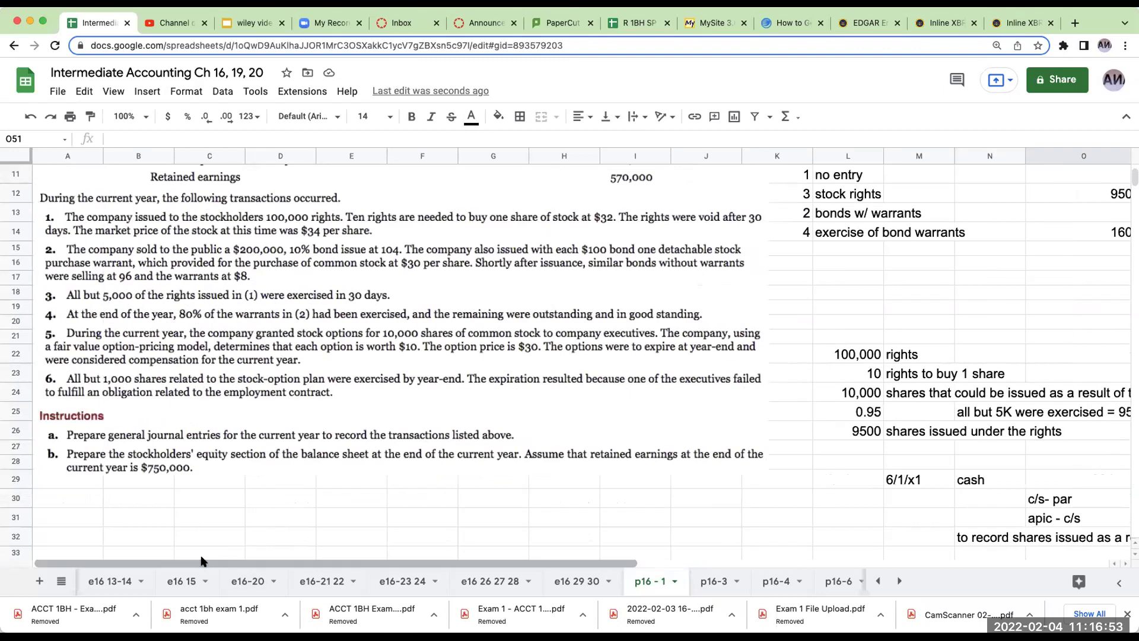
scroll(220, 479, "up", 4)
left_click(1019, 403)
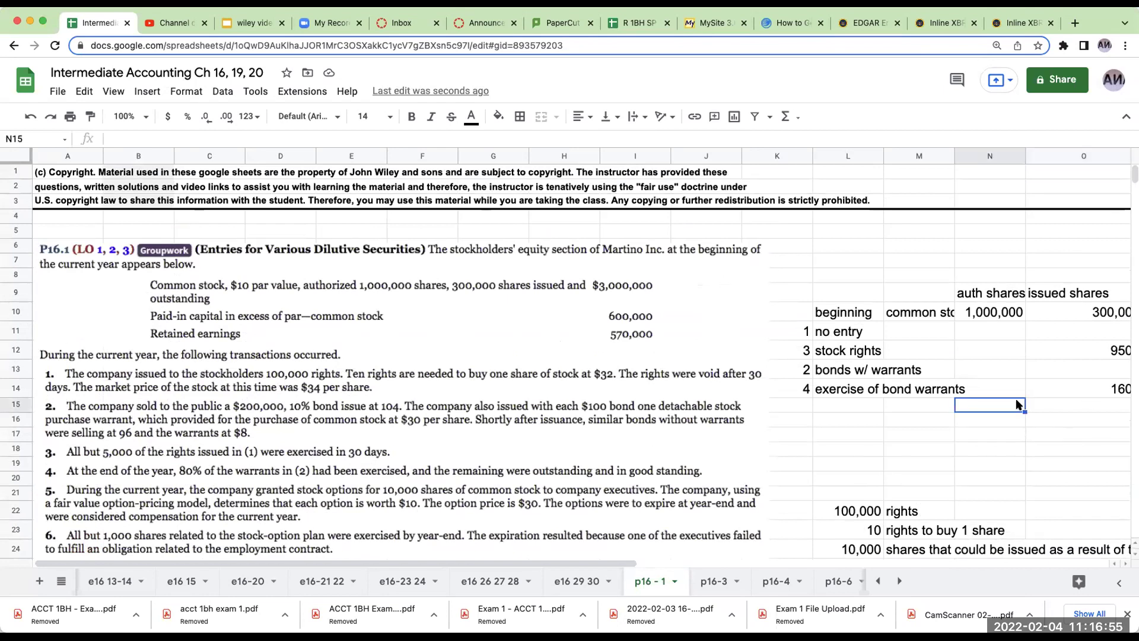
key("Right")
key("Right")
key("Right")
key("Left")
key("Left")
key("Left")
key("Left")
key("Left")
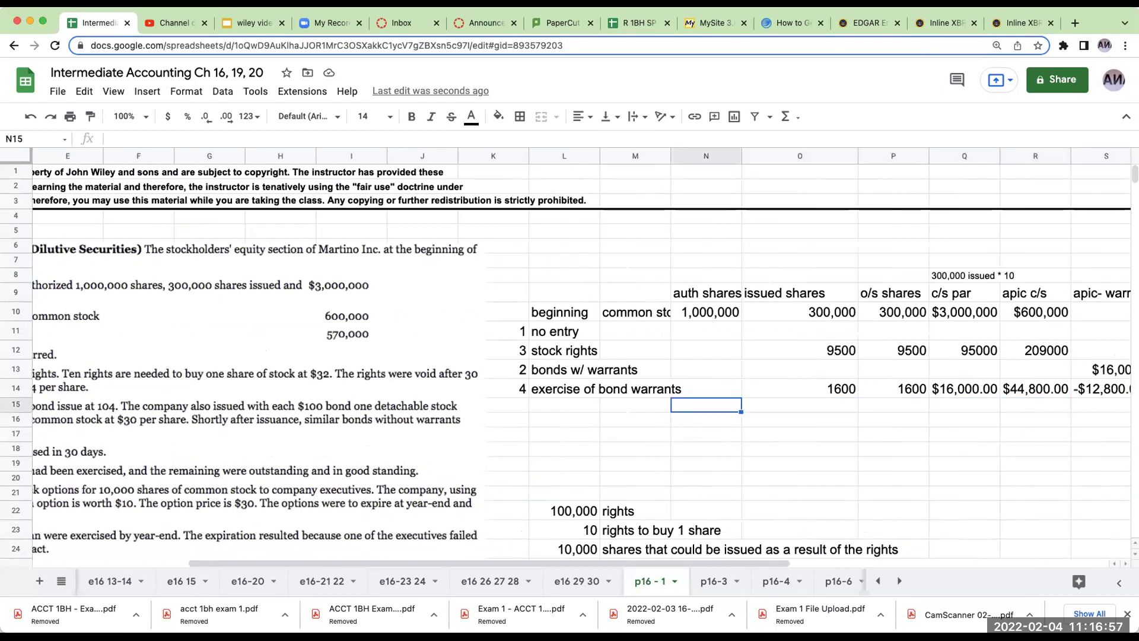
key("Left")
type("5")
key("Right")
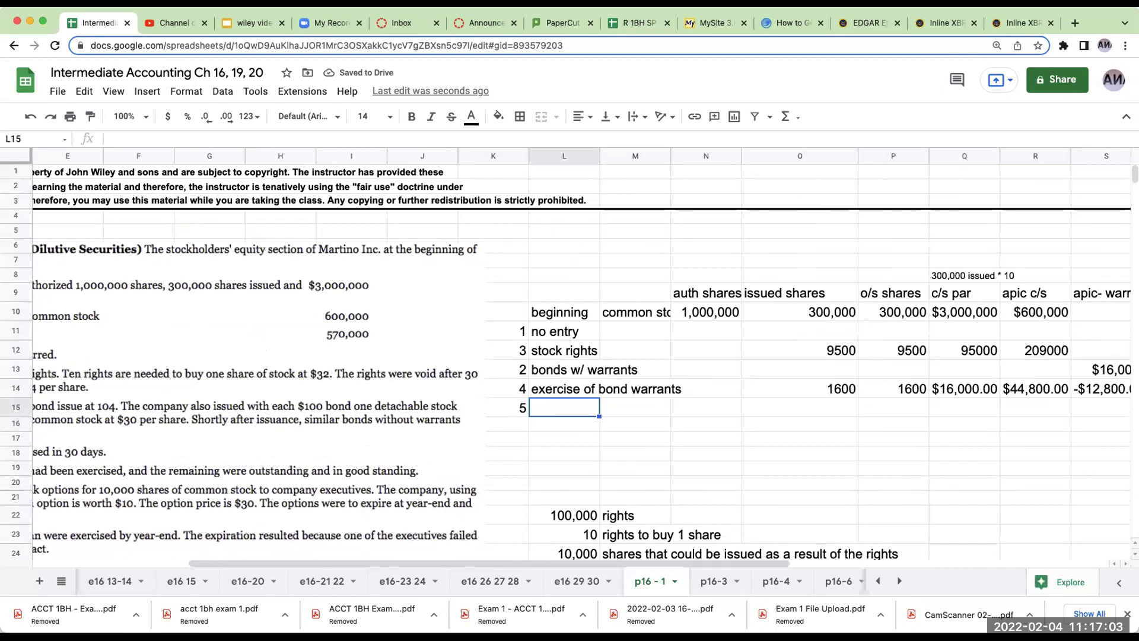
type("stock opti")
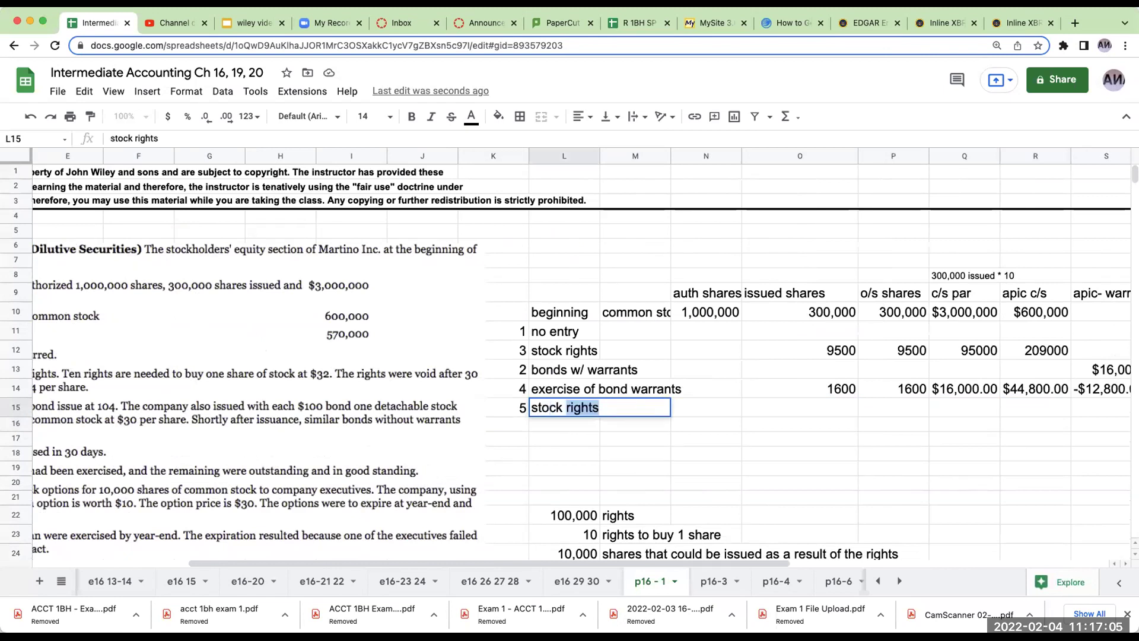
type("ons")
Head column T of the equity table with "apic-" in T8 and "stock options" in T9
key("Right")
key("Right")
key("Right")
key("Right")
key("Right")
key("Right")
key("Right")
key("Right")
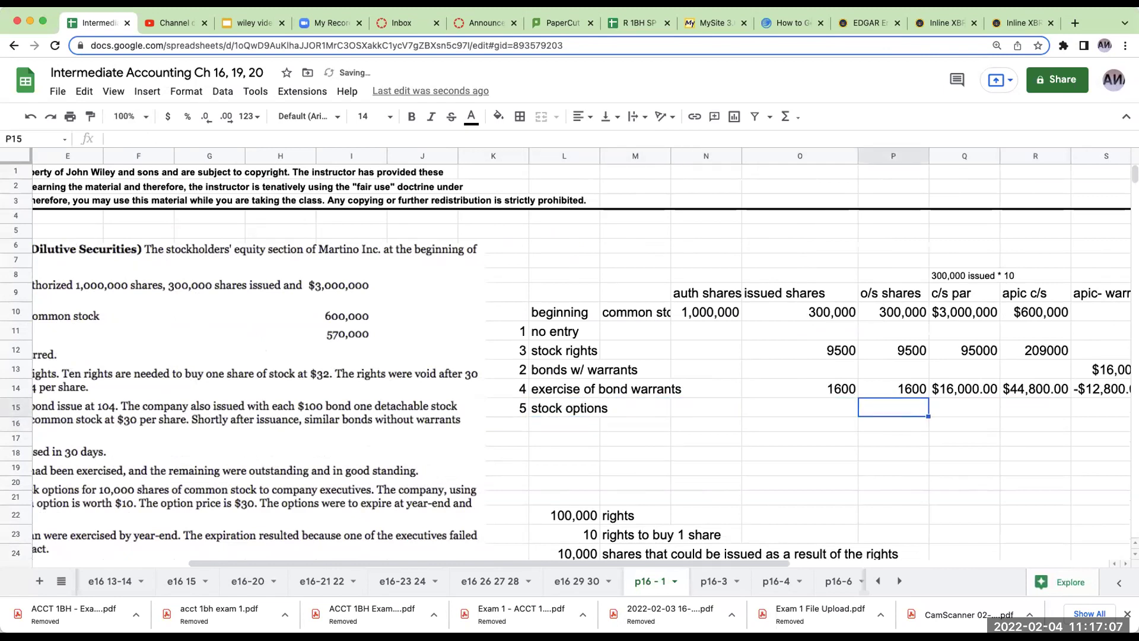
key("Left")
key("Up")
key("Up")
key("Up")
key("Right")
key("Up")
key("Up")
key("Up")
key("Up")
type("apic-")
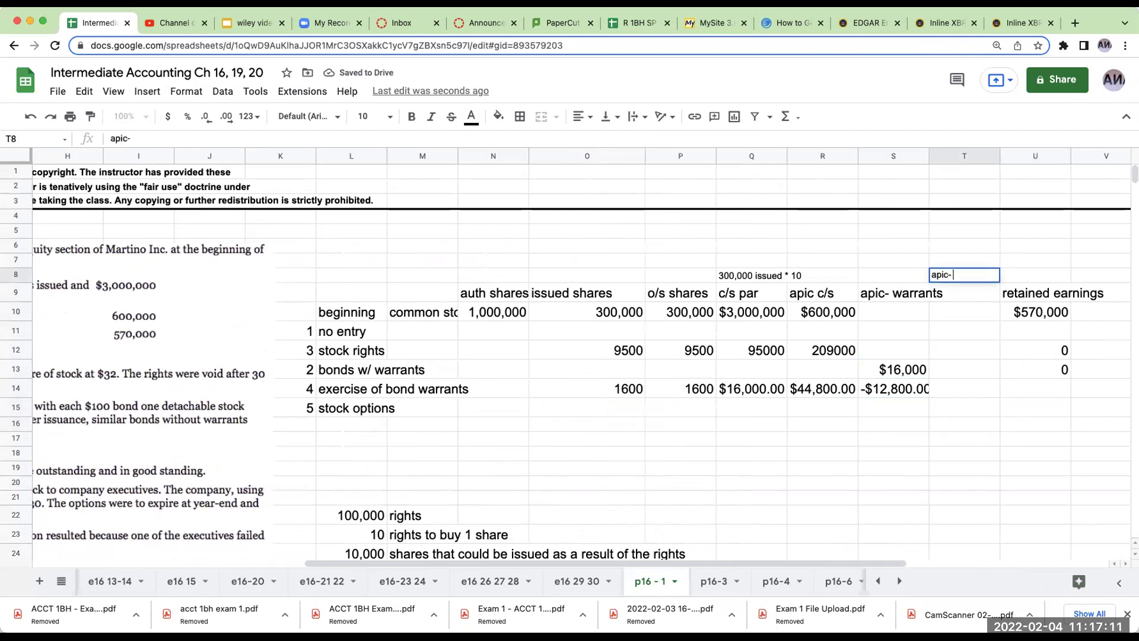
key("Return")
type("stock options")
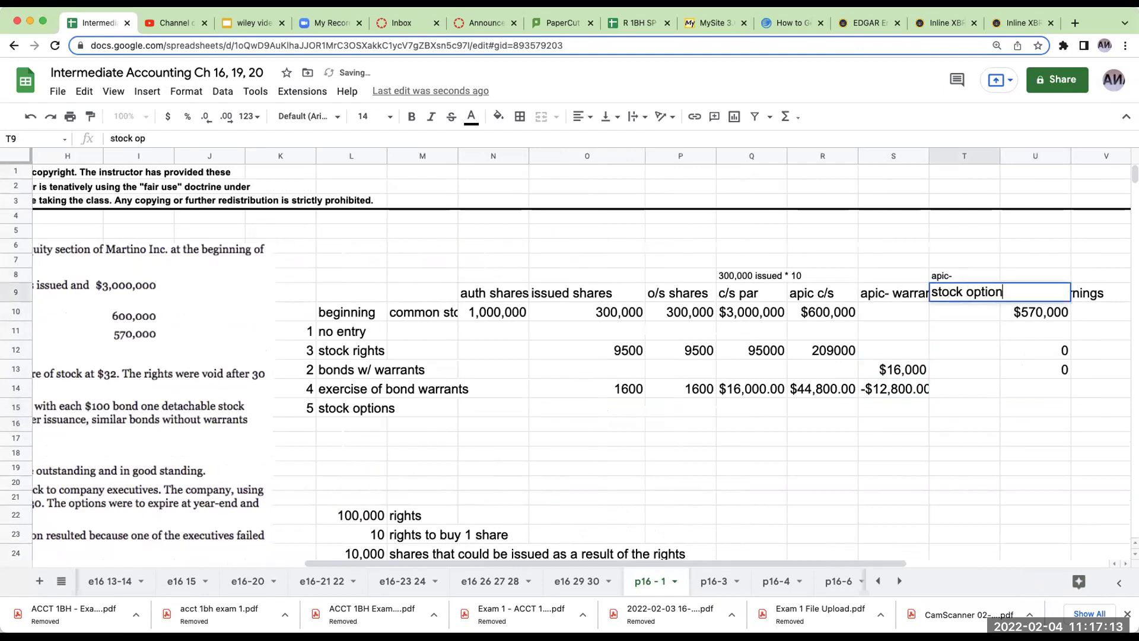
key("Return")
Enter 100000 in T15 as the stock options amount for transaction 5
key("Down")
key("Down")
key("Down")
key("Down")
key("Down")
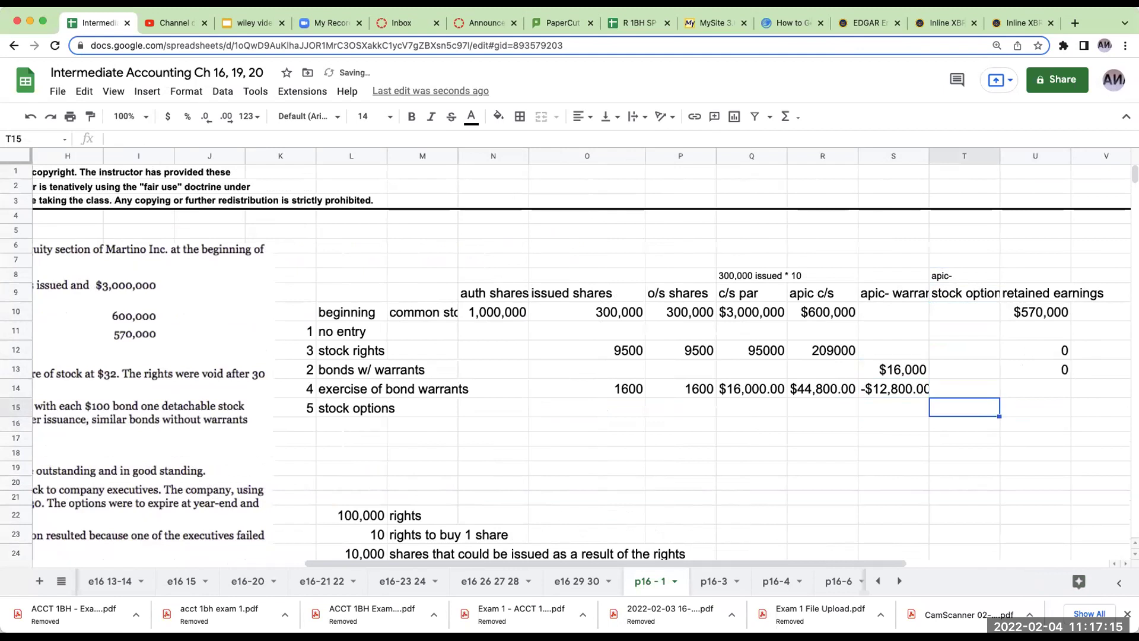
type("100000")
key("Return")
Format the stock options amount in T15 as currency without decimal places
key("Up")
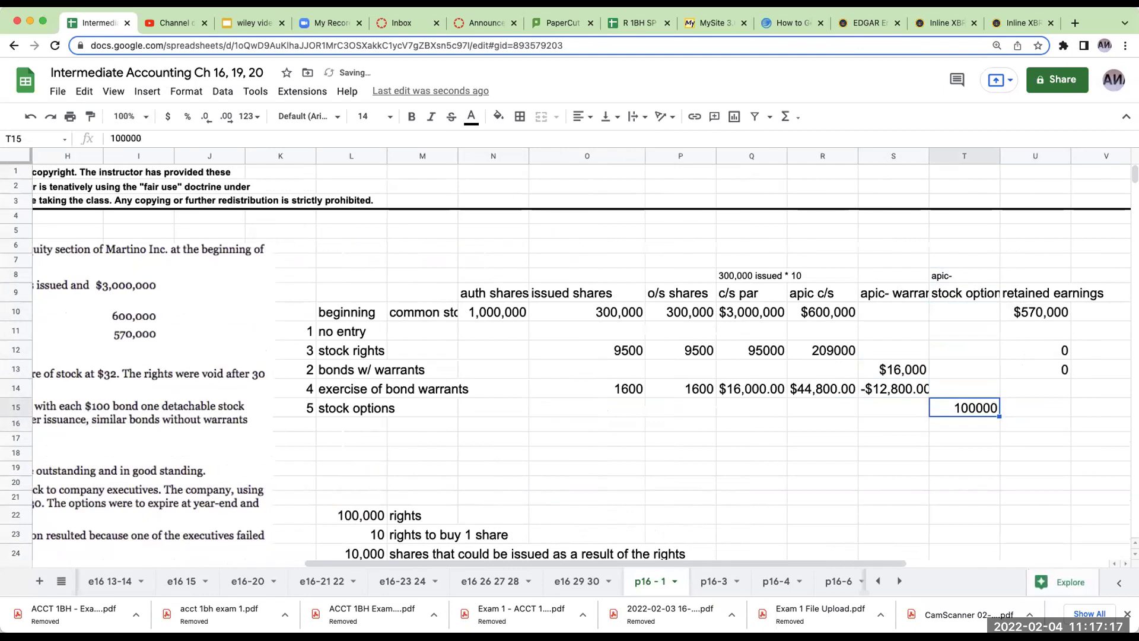
left_click(168, 117)
left_click(207, 118)
left_click(207, 118)
left_click(836, 423)
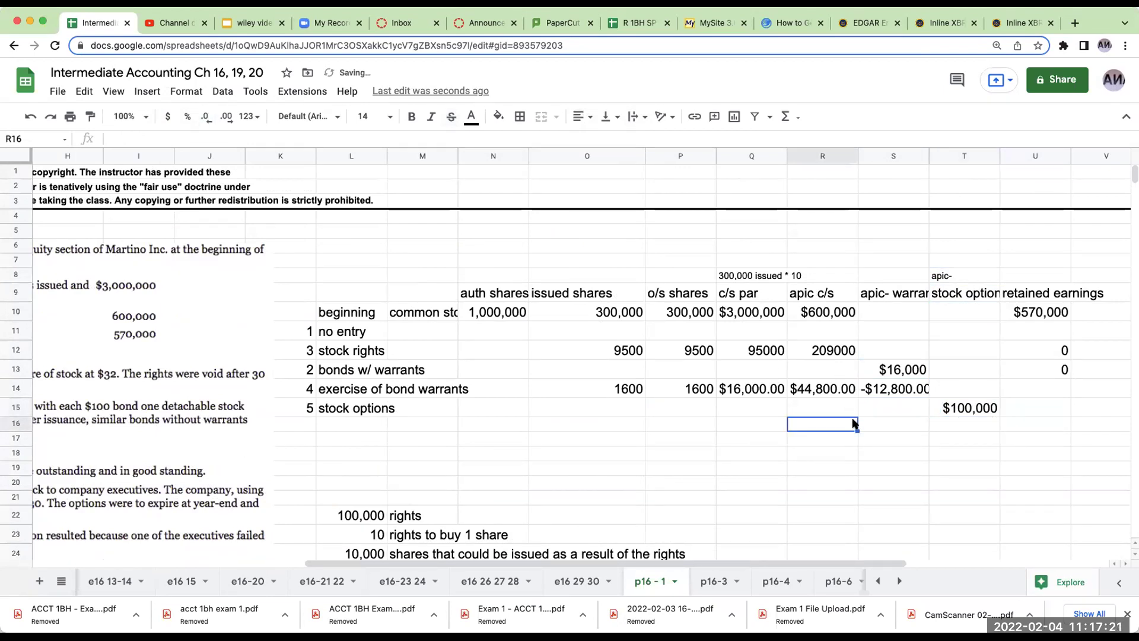
Check transaction 6 in the problem statement and note "1000 * 10" in R52 below the 8/1/x1 entry
left_click_drag(657, 563, 389, 567)
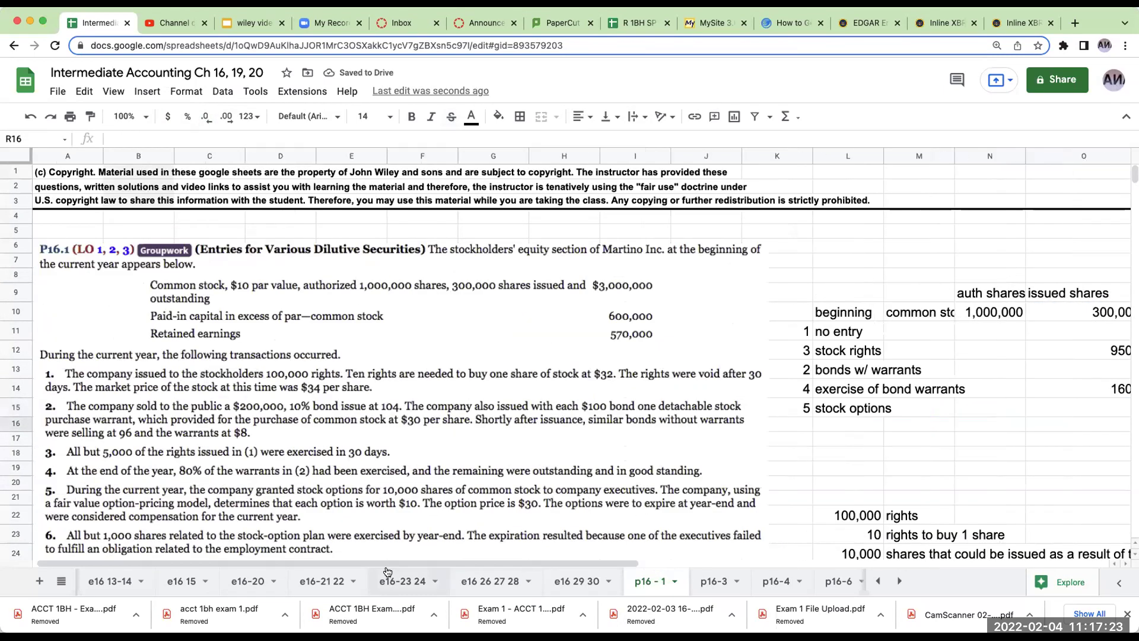
scroll(387, 579, "right", 2)
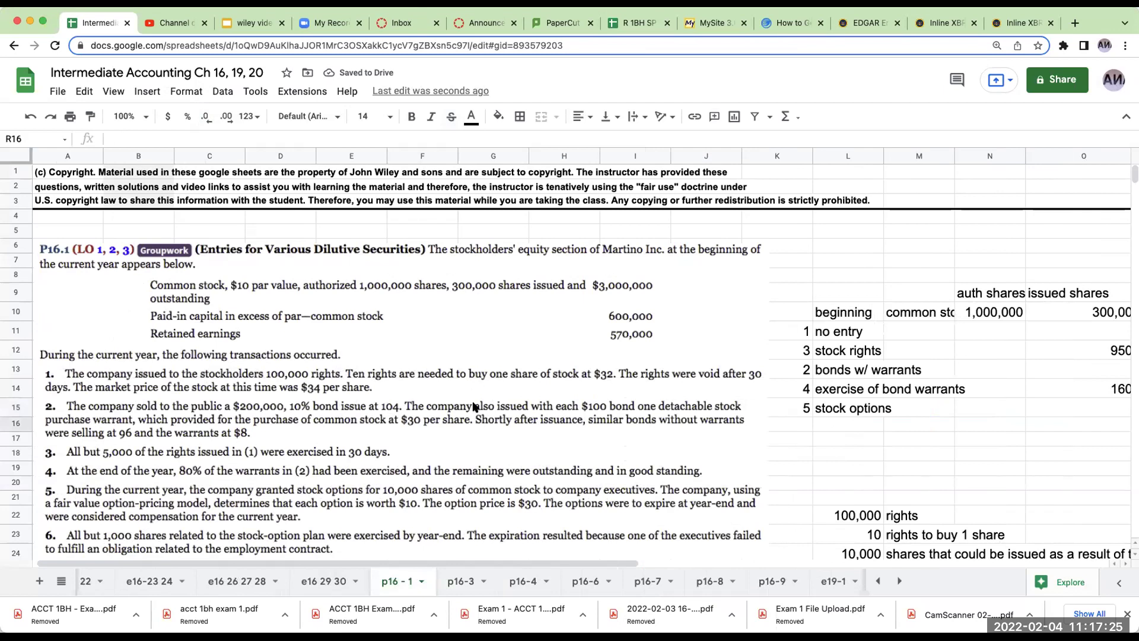
scroll(473, 409, "down", 3)
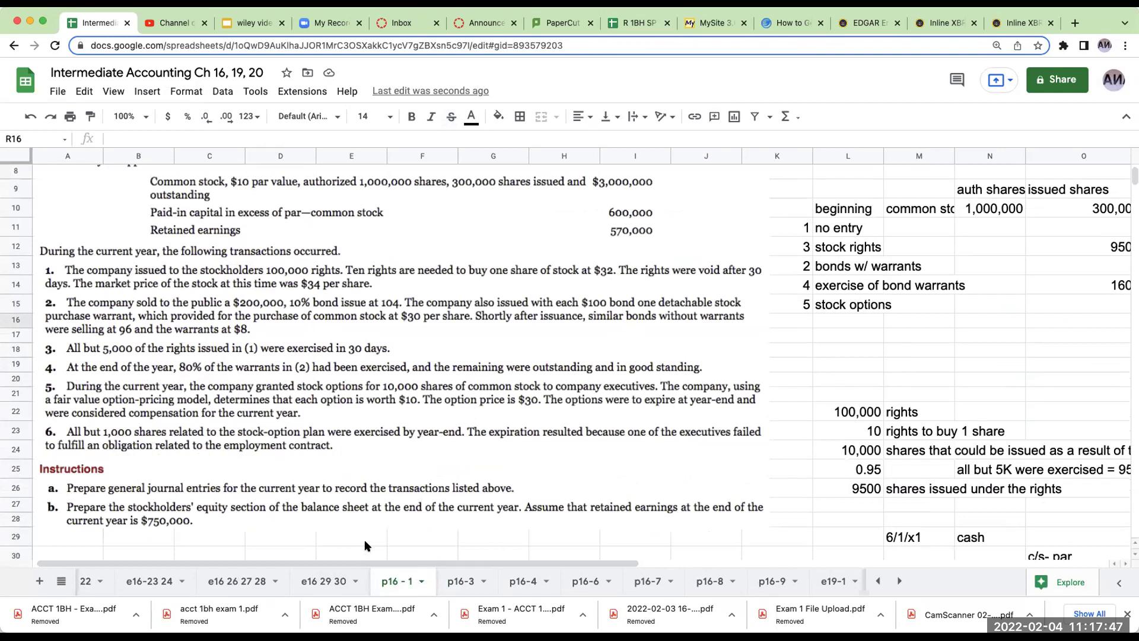
left_click_drag(383, 557, 808, 530)
scroll(649, 450, "down", 2)
scroll(648, 450, "down", 10)
left_click(386, 442)
left_click(514, 439)
left_click(528, 454)
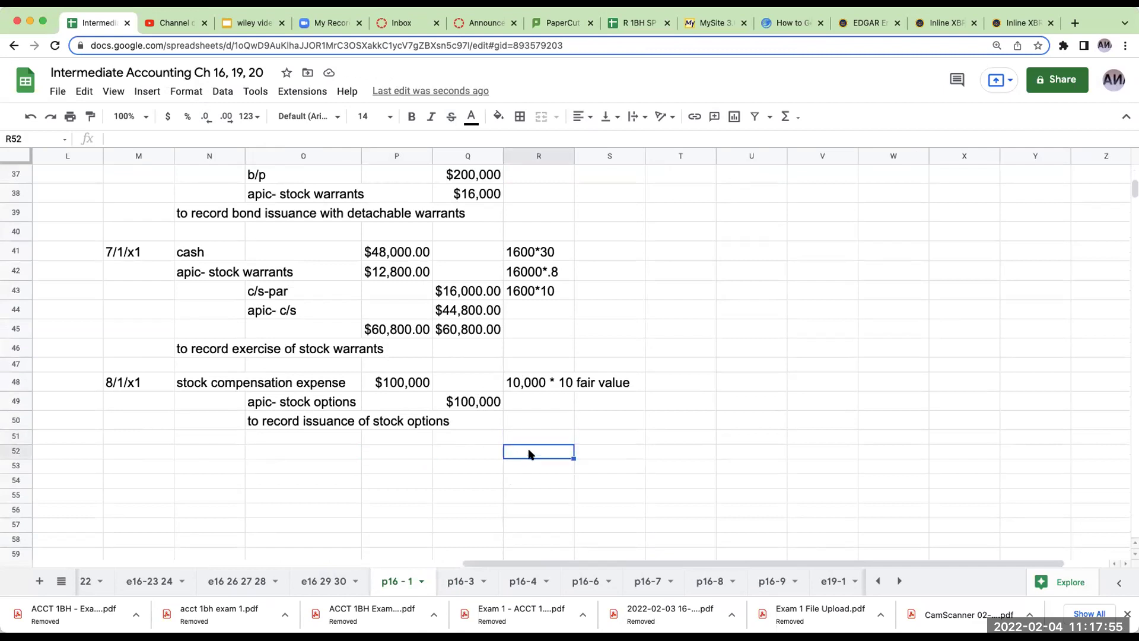
type("1000")
type(" * 10")
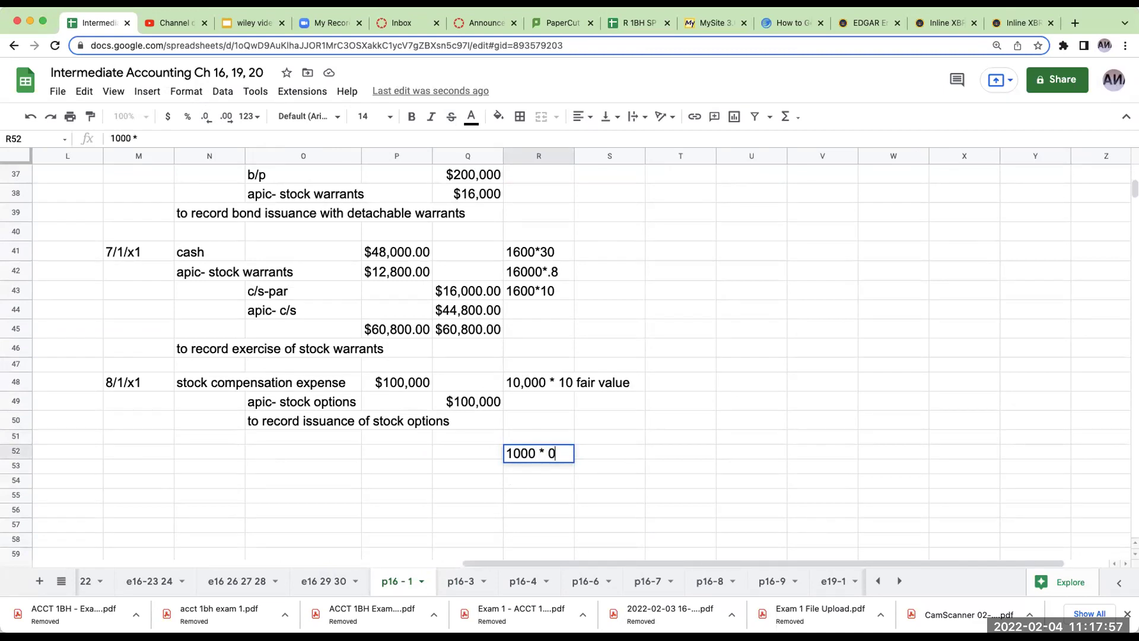
key("Return")
Enter the account name "stock copmensation expense" in O53 for the expired options
key("Left")
key("Left")
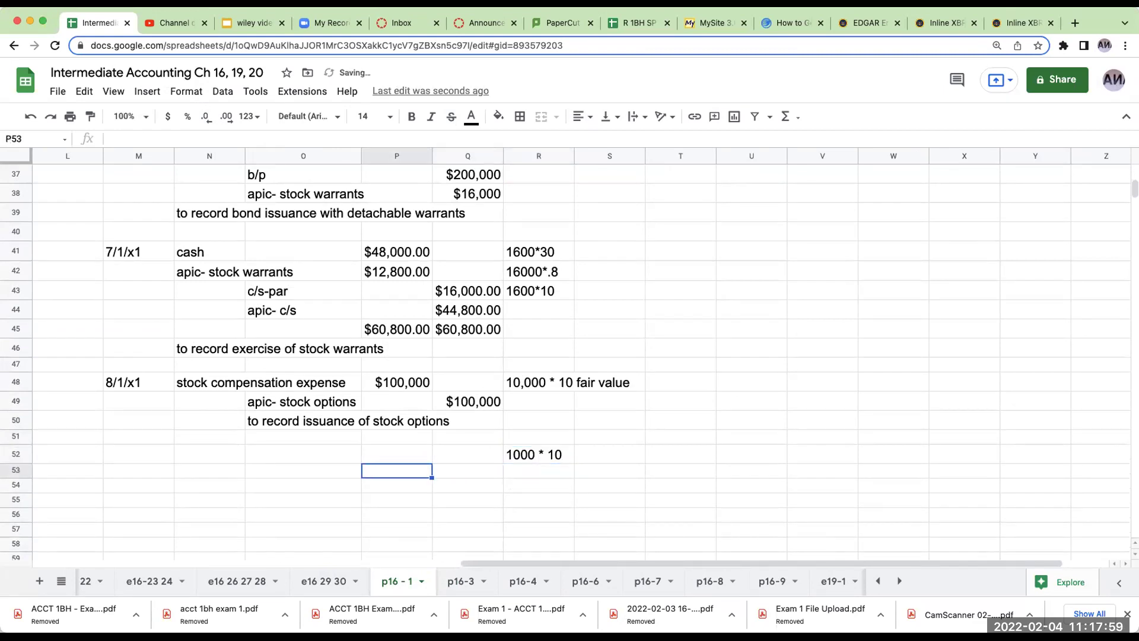
key("Left")
type("stock copmensation e")
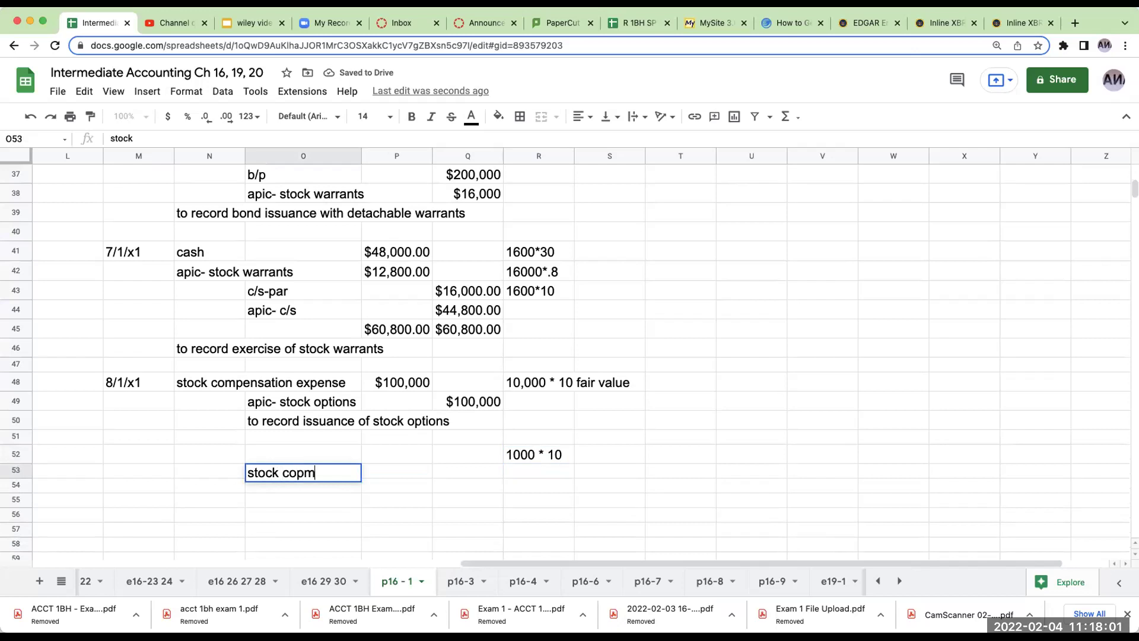
type("xpense")
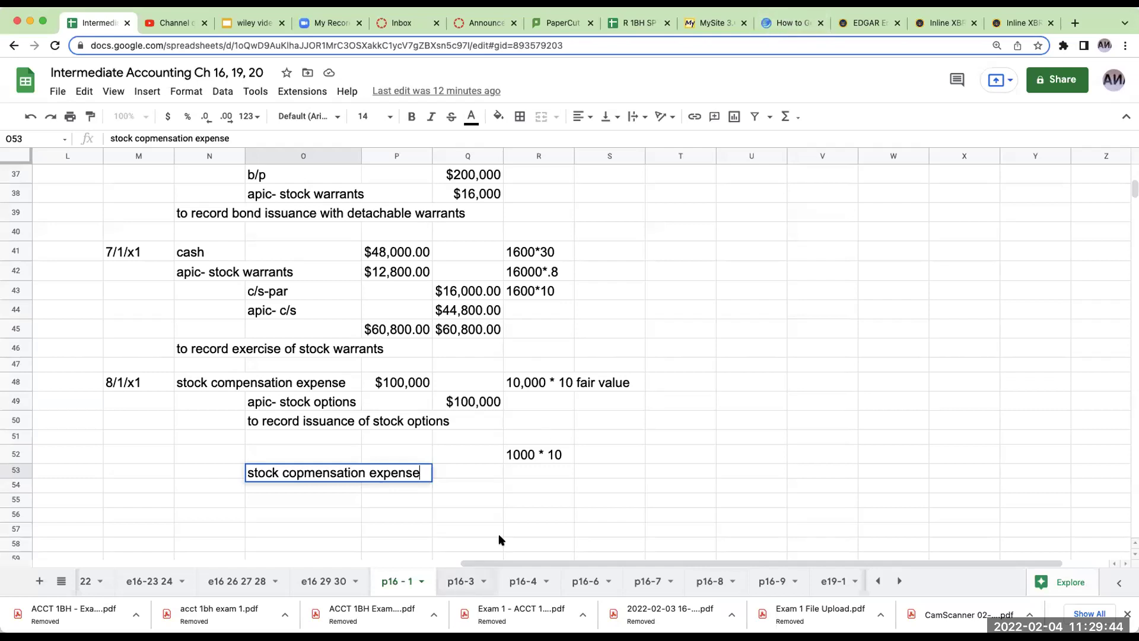
left_click(312, 481)
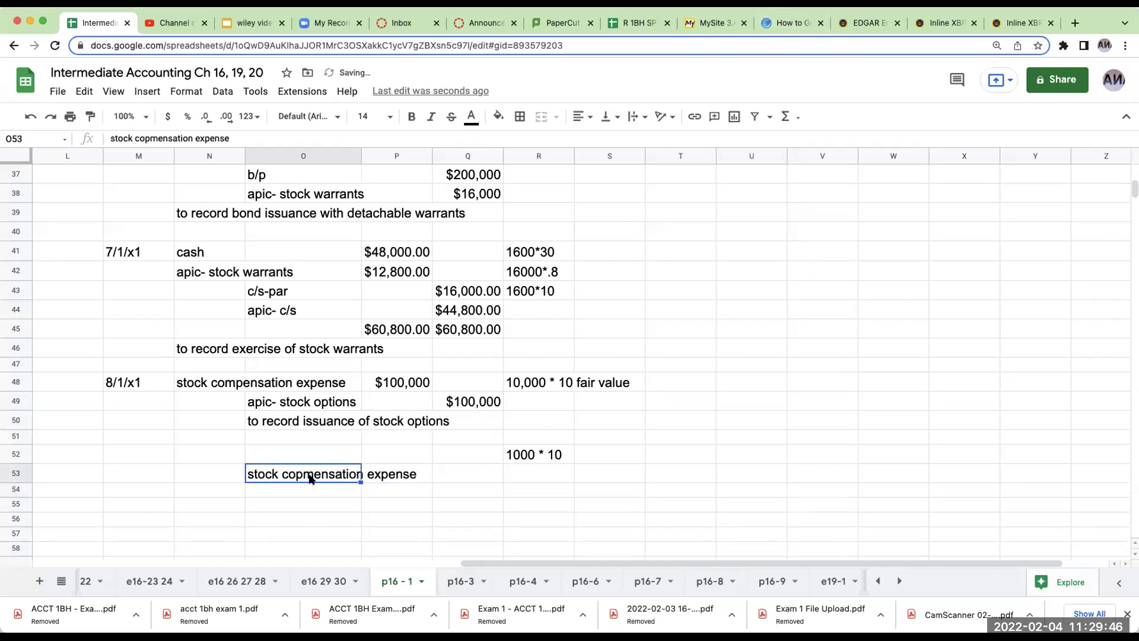
key("Down")
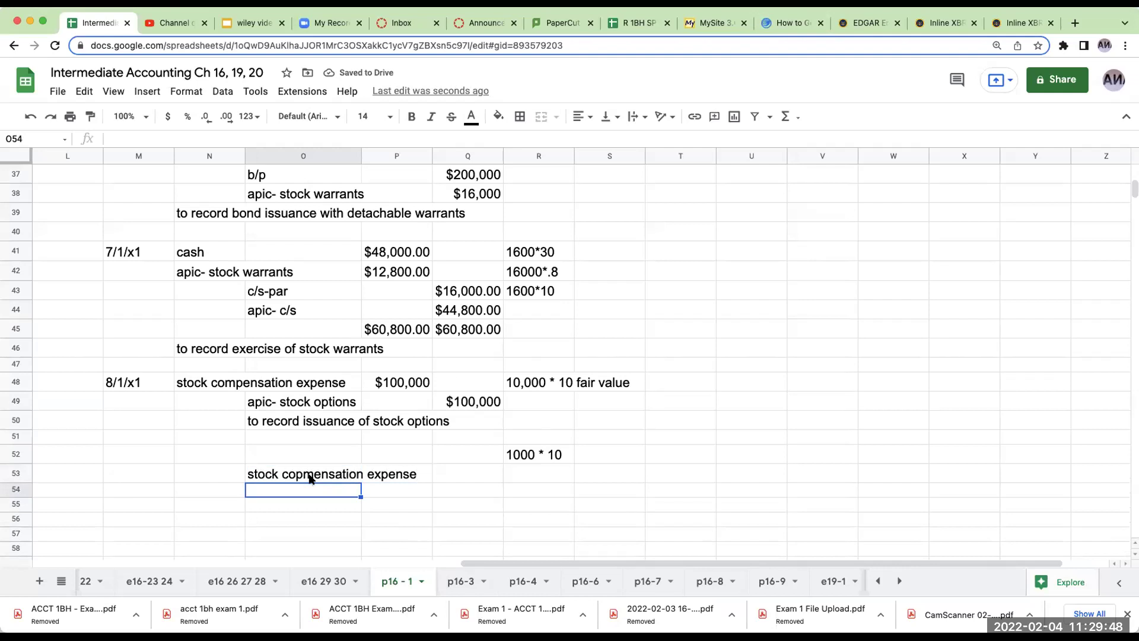
Recheck the transactions in the problem statement and correct the account name in O53 to "stock compensation expense"
left_click_drag(521, 562, 203, 547)
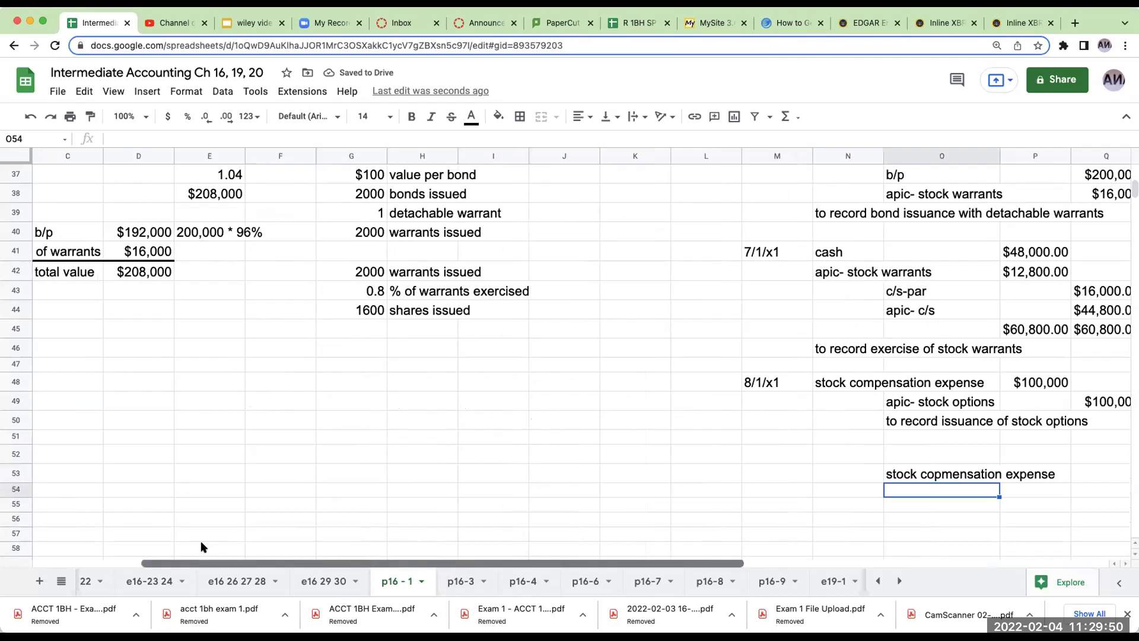
scroll(203, 547, "up", 10)
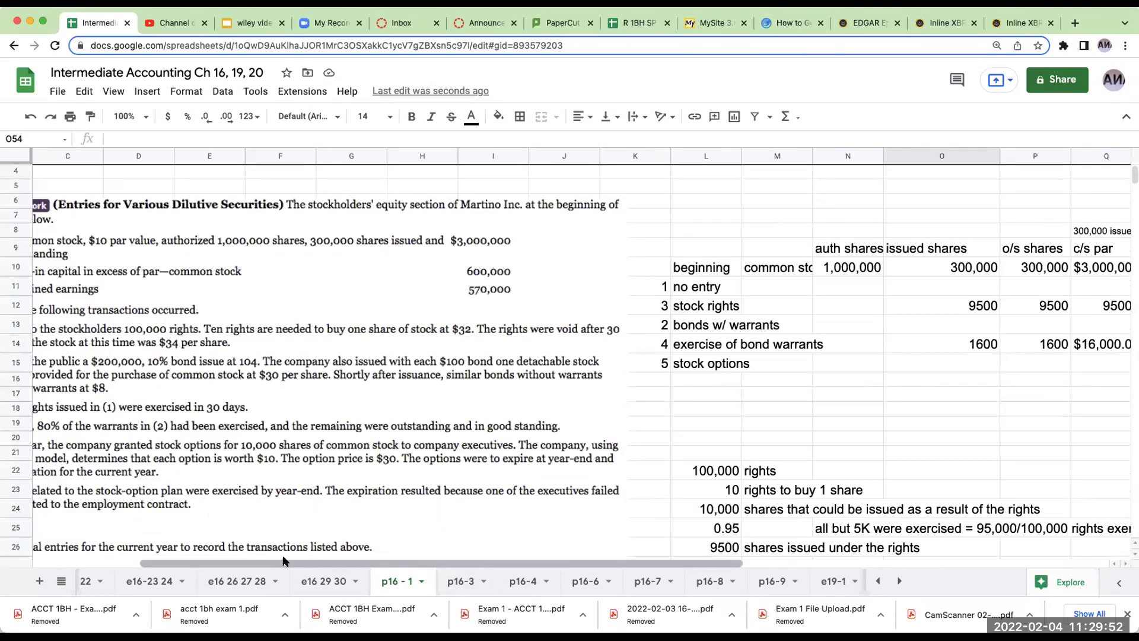
scroll(284, 560, "left", 3)
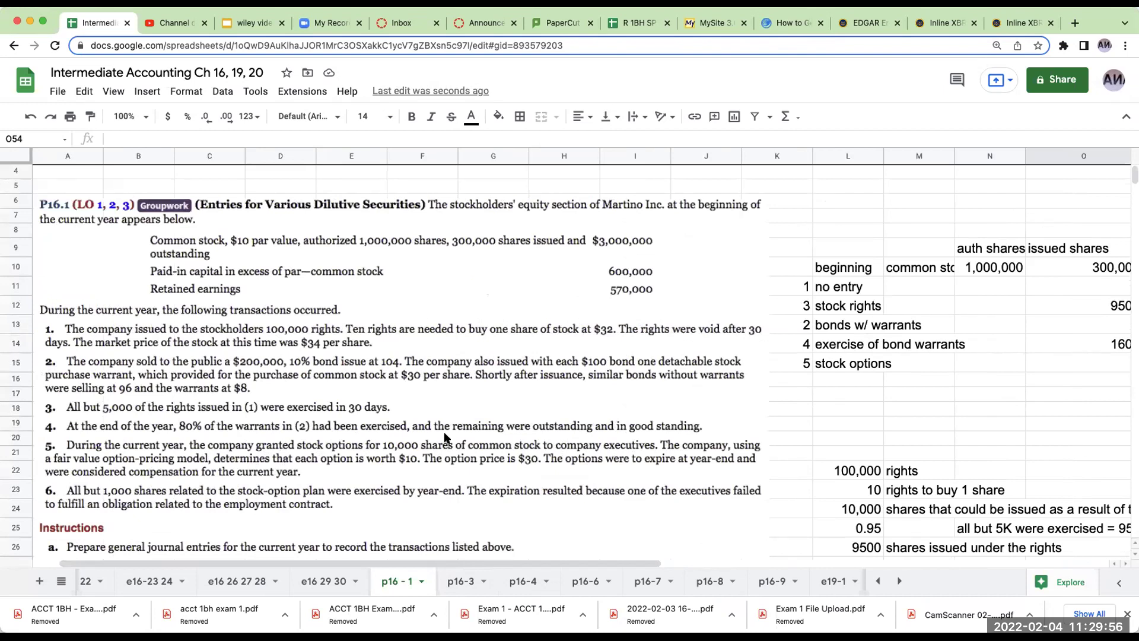
scroll(448, 439, "down", 10)
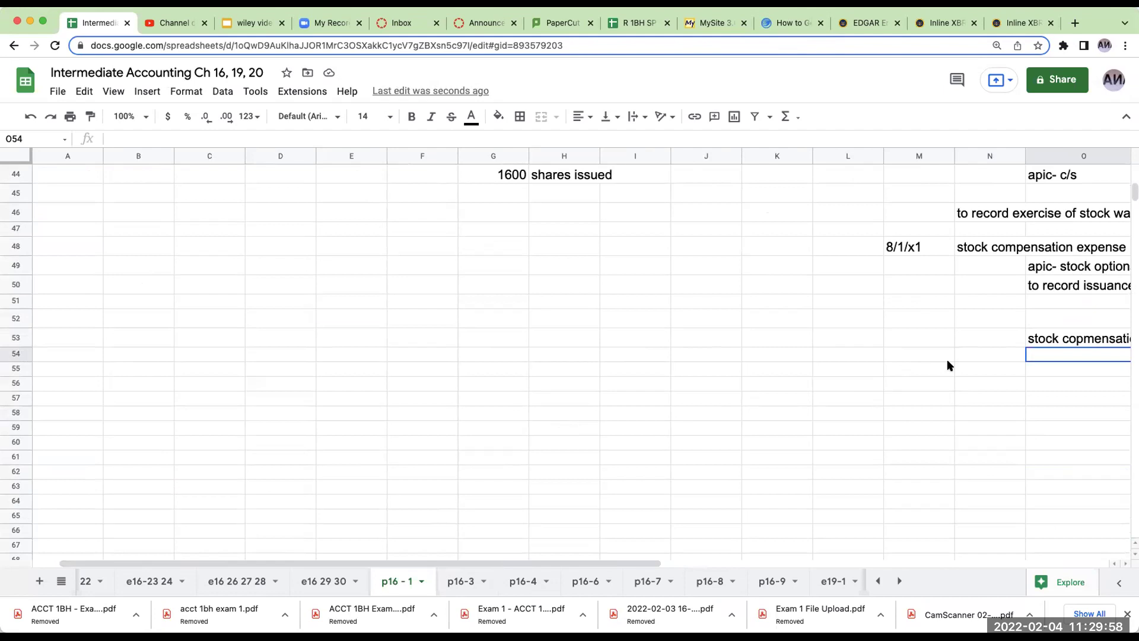
left_click(947, 359)
left_click(958, 354)
key("Right")
key("Right")
key("Up")
key("Left")
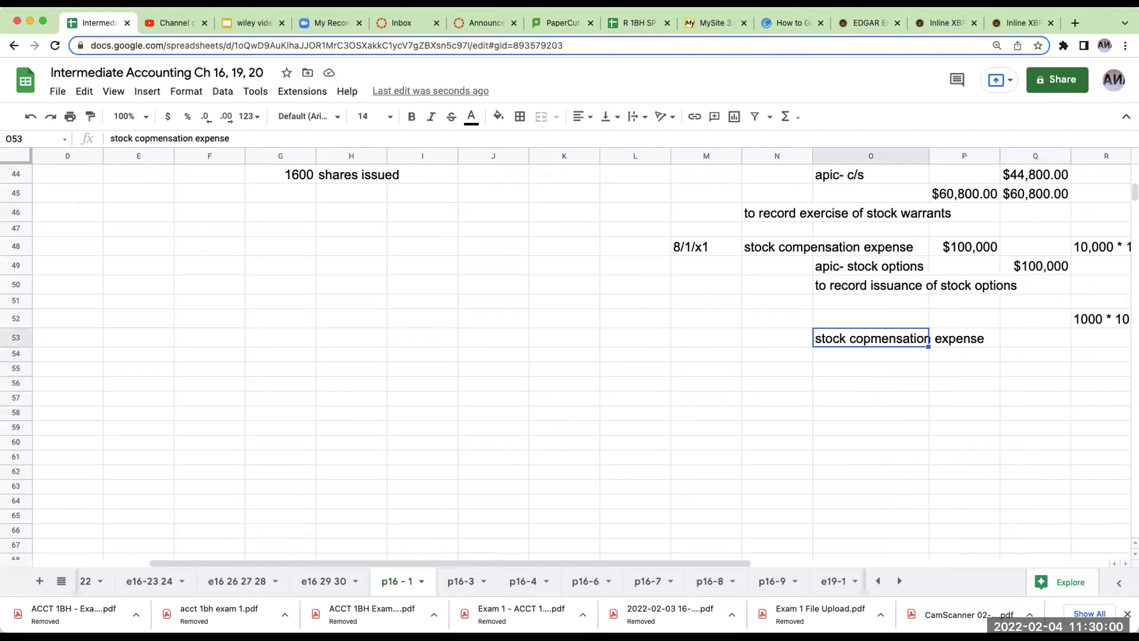
type("stock copm")
key("BackSpace")
key("BackSpace")
type("mpensation expense")
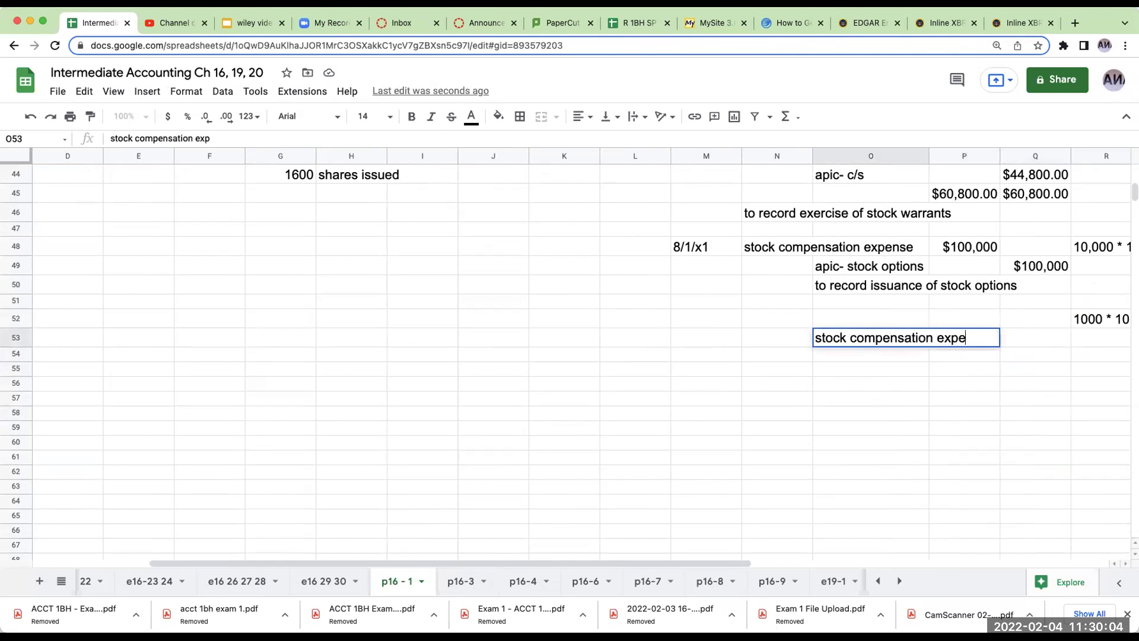
key("Return")
Fill N52 with a formula referencing the apic- stock options account name in O49
key("Up")
key("Up")
key("Left")
type("+")
key("Right")
key("Up")
key("Up")
key("Up")
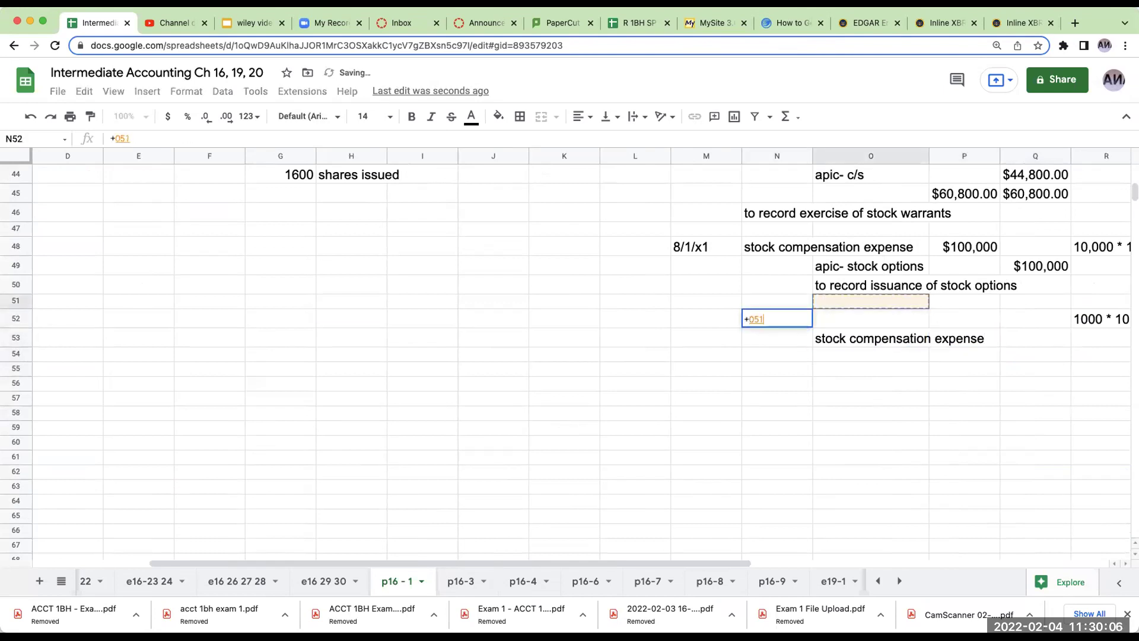
key("Return")
Date the new journal entry 9/1/x1 in M52
key("Up")
key("Right")
key("Left")
key("Left")
type("9/1/x1")
key("Return")
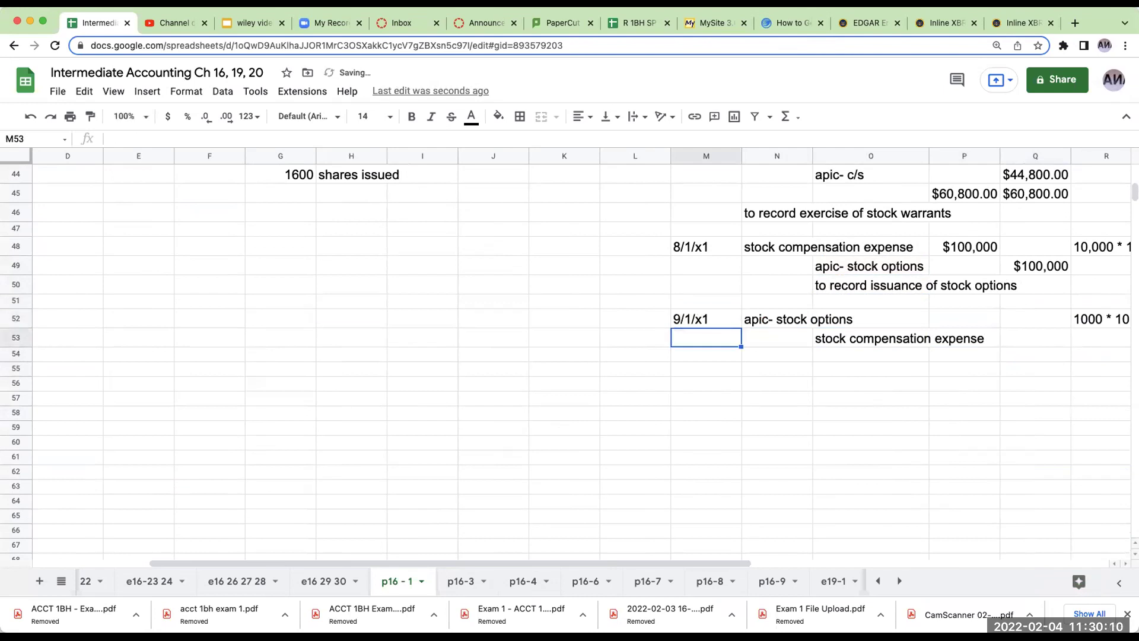
Enter 10000 as the debit in P52 and 10000 as the credit in Q53 for the 9/1/x1 entry
key("Up")
key("Right")
key("Right")
left_click(1036, 338)
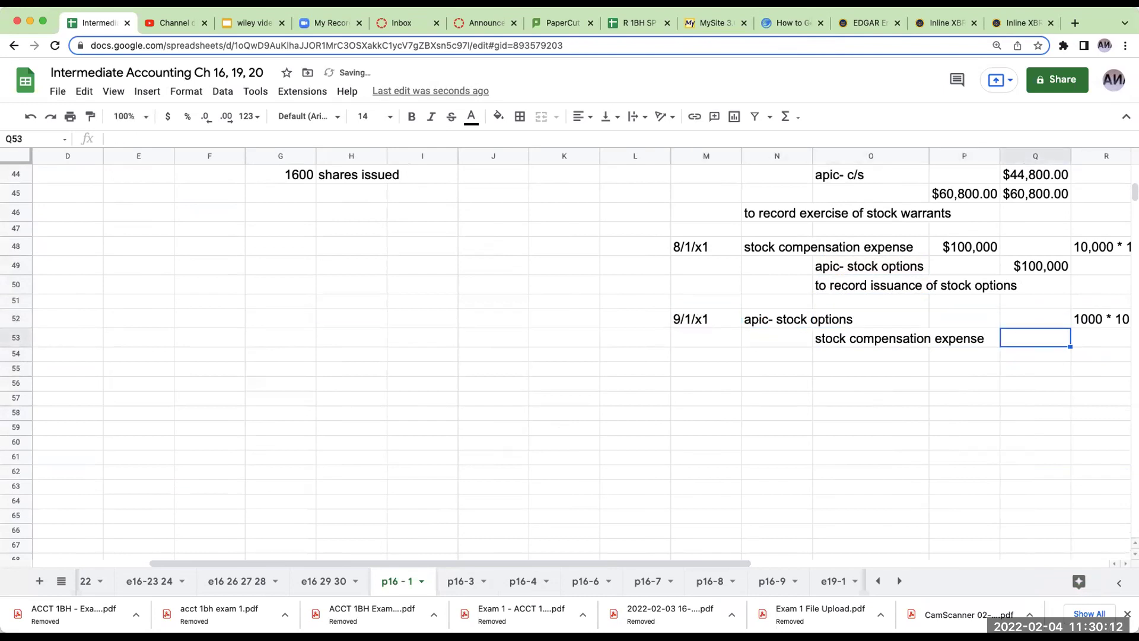
key("Right")
key("Left")
key("Left")
key("Up")
key("Left")
key("Right")
type("10000")
key("Return")
key("Right")
type("10000")
key("Right")
key("Up")
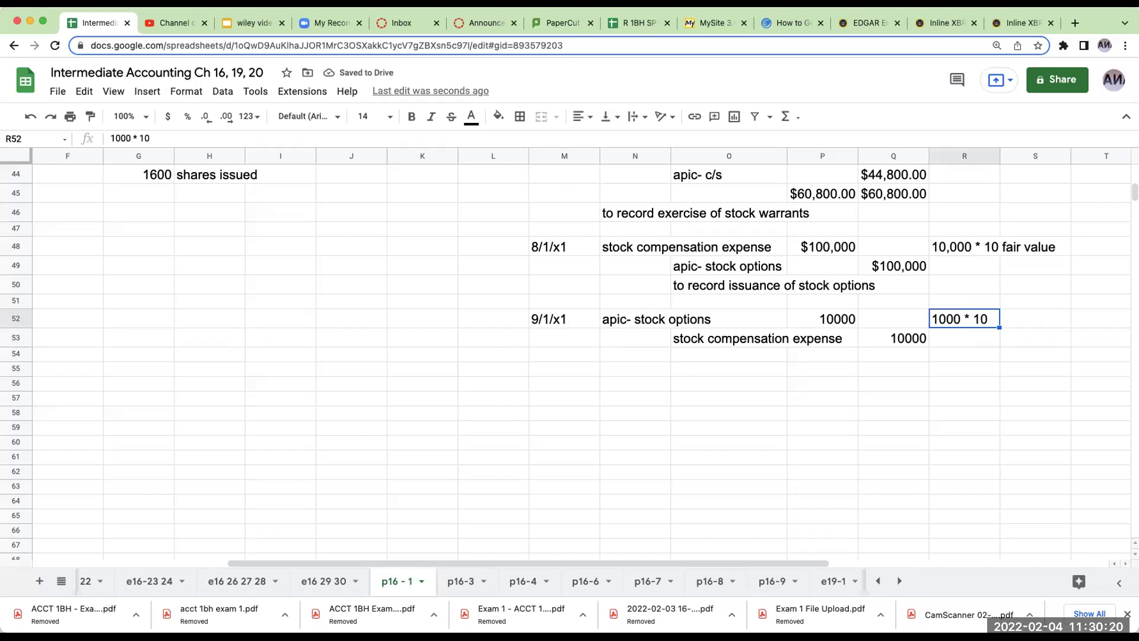
Format the 9/1/x1 debit and credit amounts in P52:Q53 as currency without decimal places
key("Up")
key("Up")
key("Up")
key("Up")
key("Down")
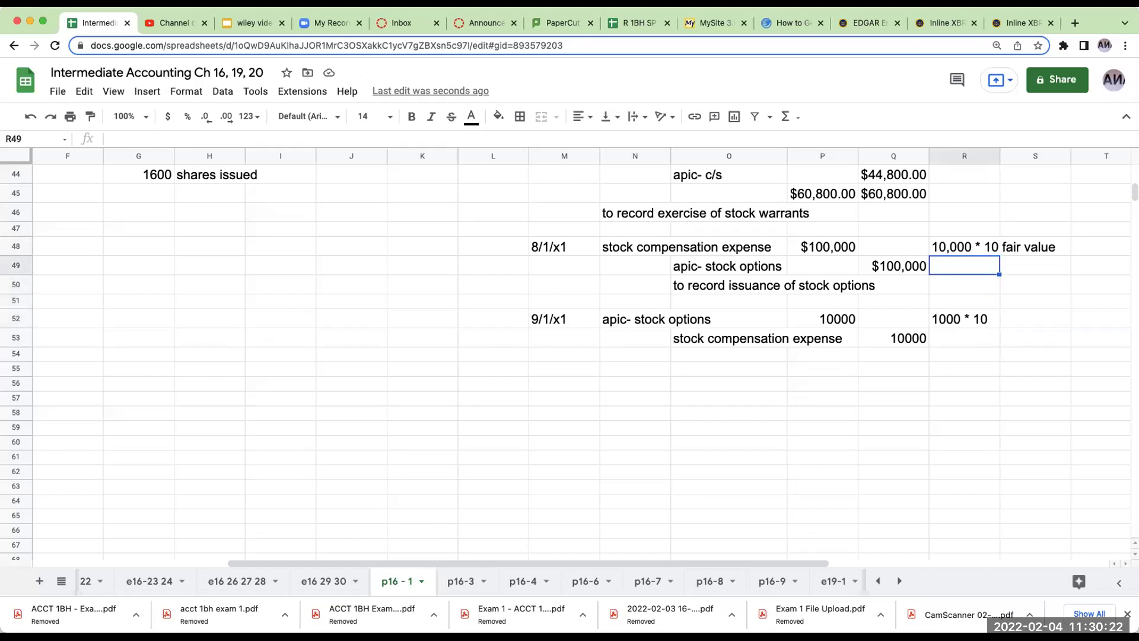
left_click_drag(846, 322, 908, 339)
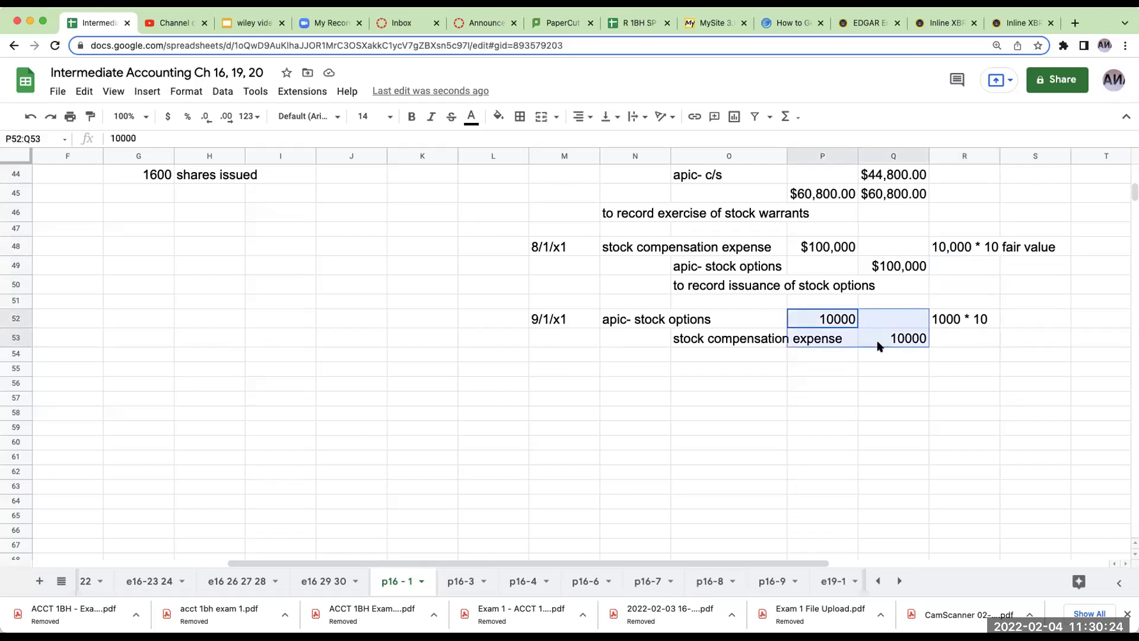
left_click(168, 117)
left_click(206, 116)
left_click(206, 116)
Add the explanation "to record the forfeiture of stock options" in N54 below the 9/1/x1 entry
left_click(631, 354)
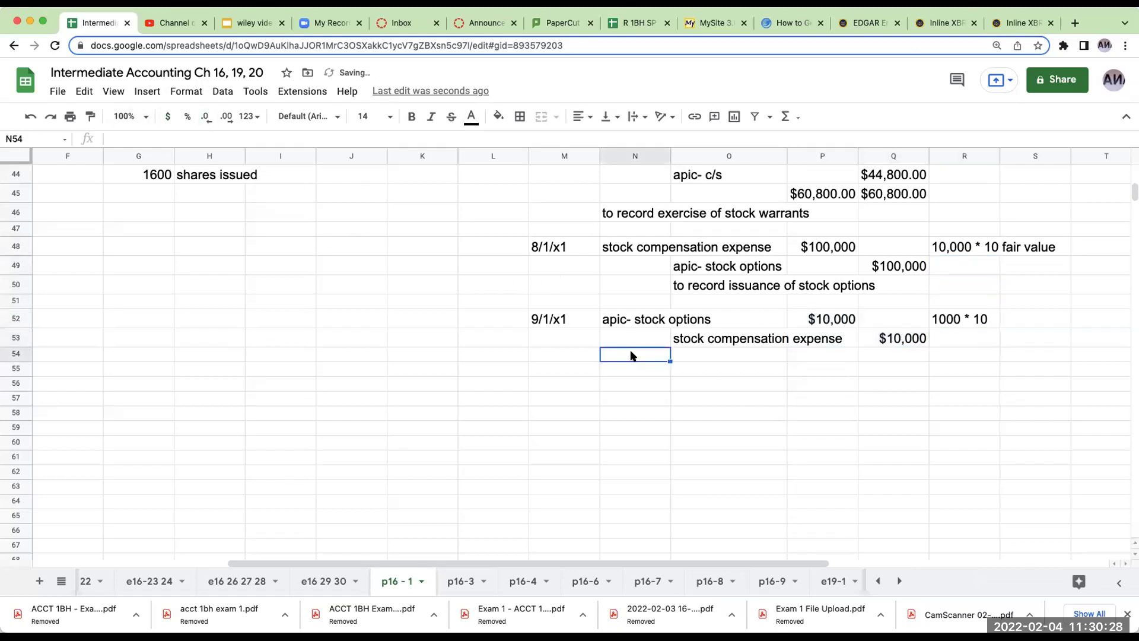
type("to recor")
type("d forgei")
key("BackSpace")
key("BackSpace")
key("BackSpace")
type("feithre")
key("BackSpace")
key("BackSpace")
key("BackSpace")
key("BackSpace")
key("BackSpace")
key("BackSpace")
key("BackSpace")
key("BackSpace")
key("BackSpace")
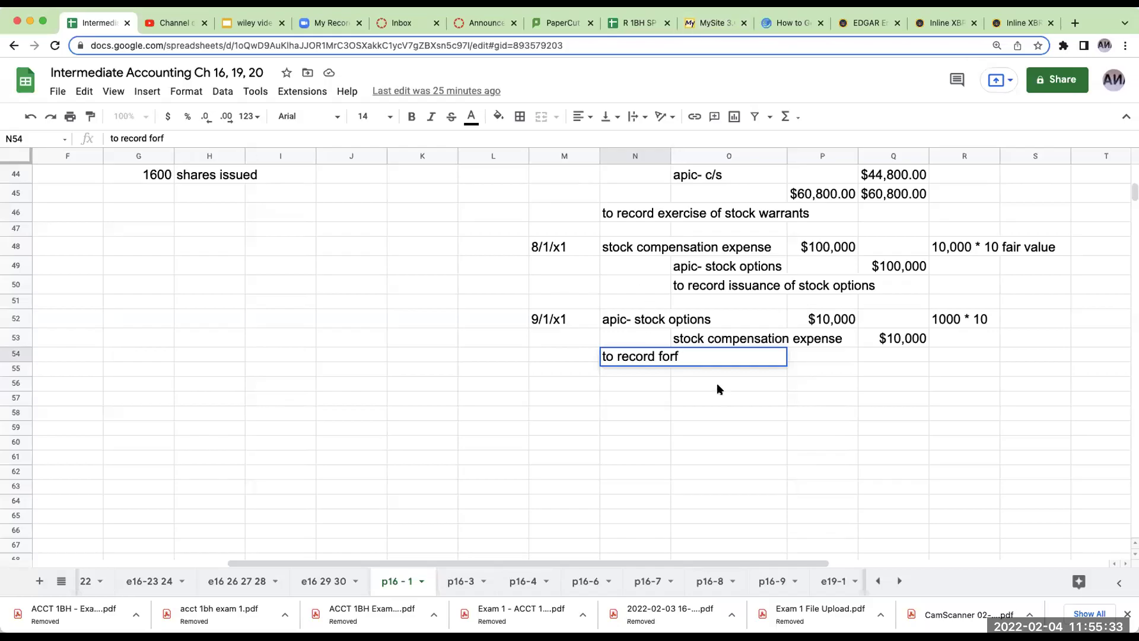
left_click_drag(679, 356, 598, 352)
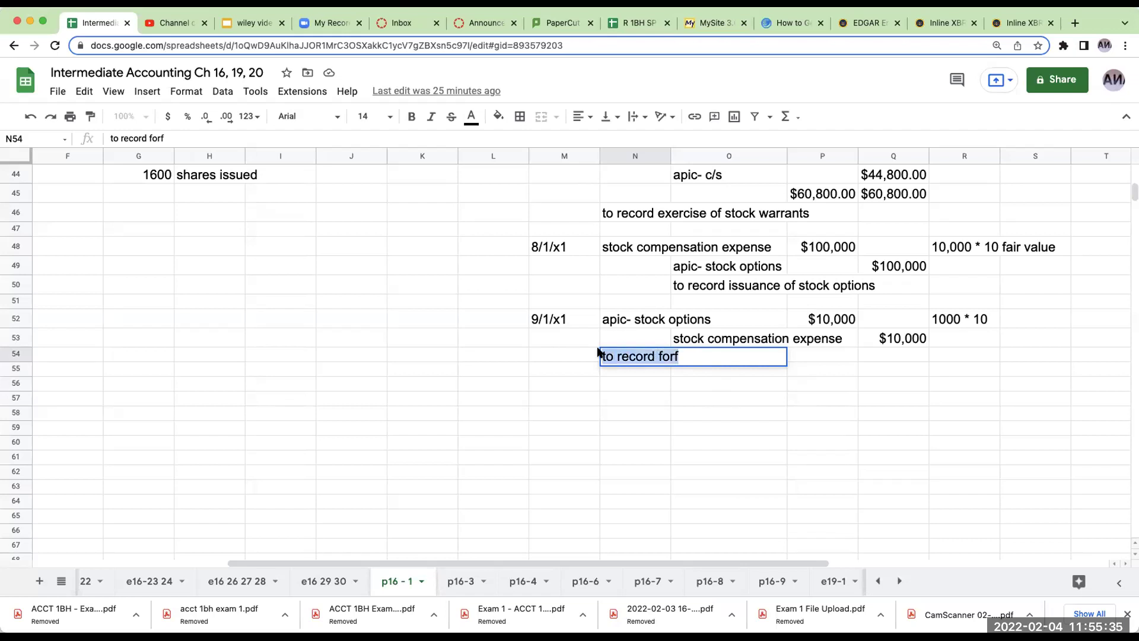
type("to re")
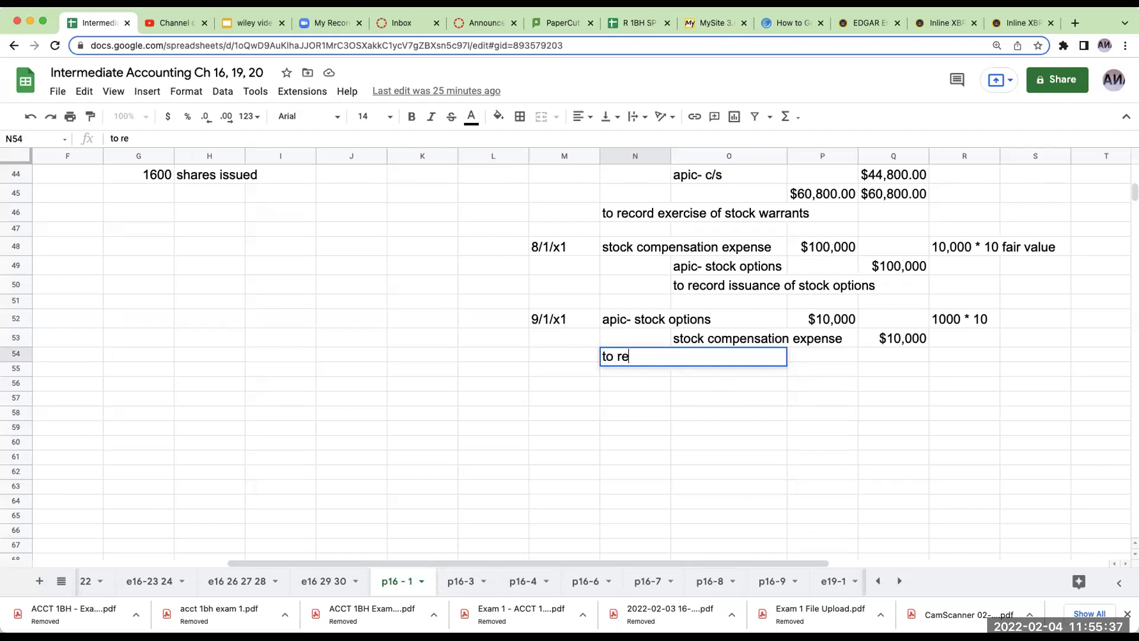
type("cord the forfeiture of stock options")
key("Return")
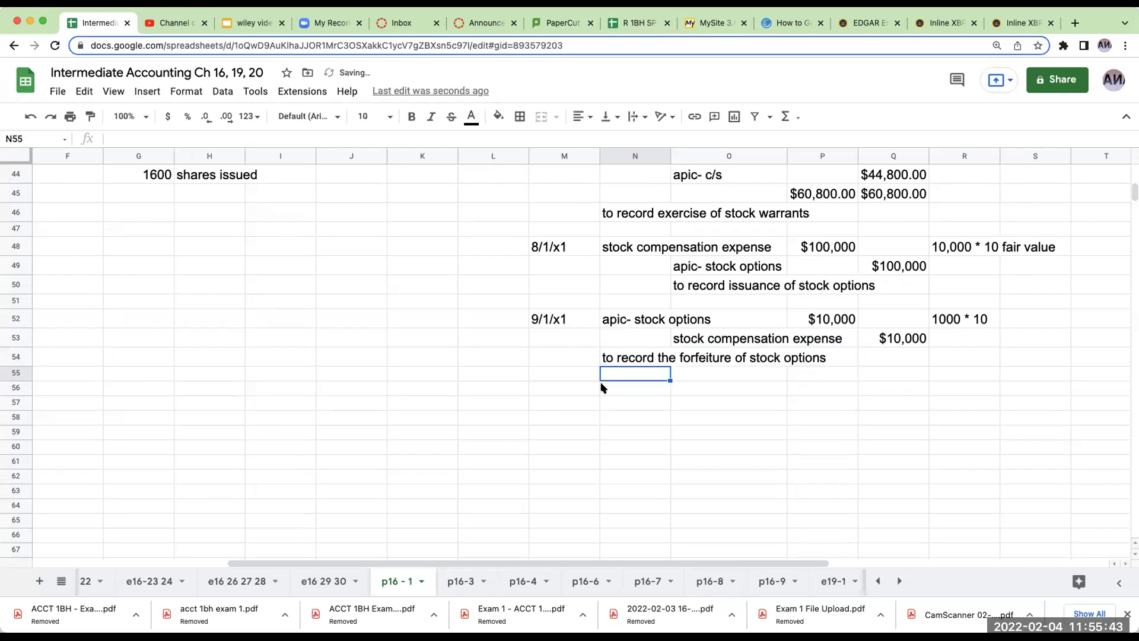
Reread transaction 6 in the problem statement and enter 6 in K16 to start its row in the equity table
scroll(491, 295, "up", 10)
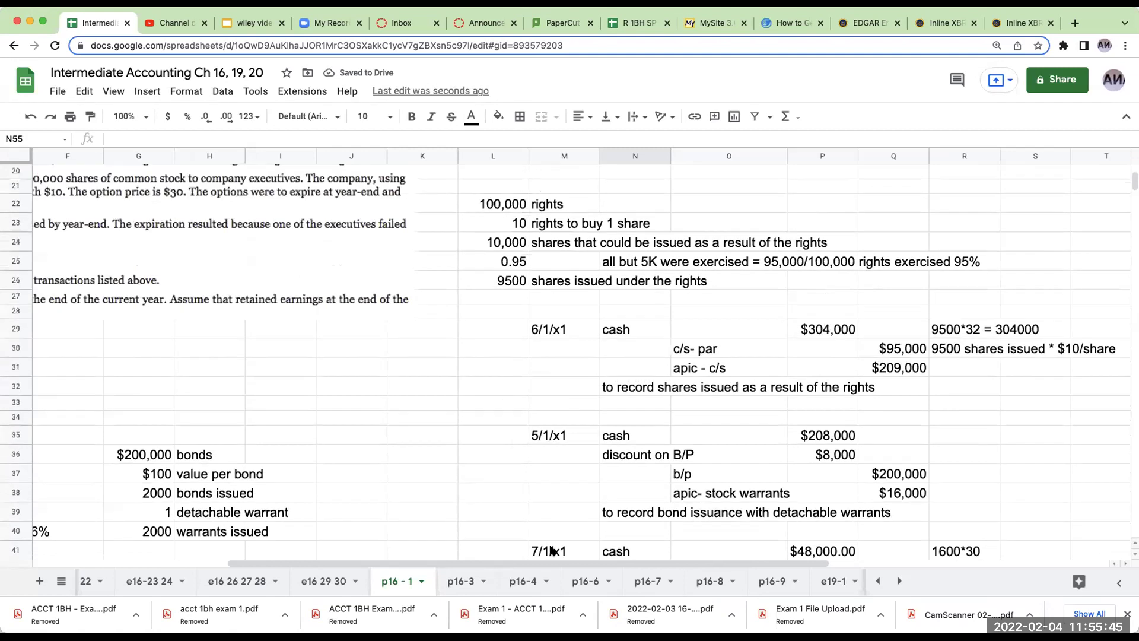
left_click_drag(551, 563, 356, 563)
scroll(255, 341, "up", 1)
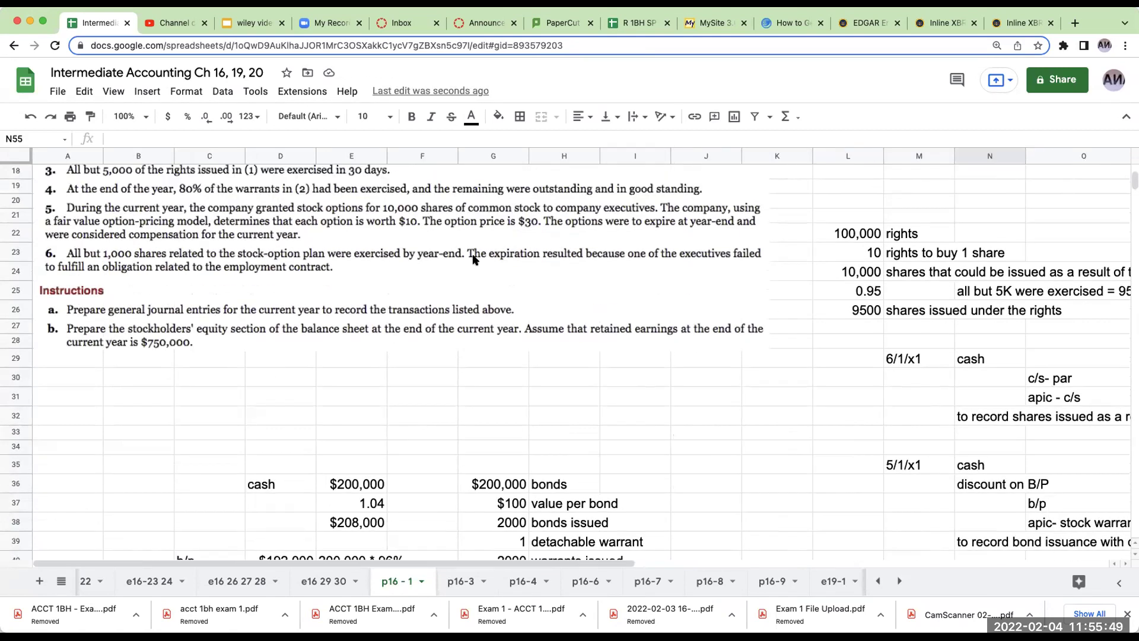
scroll(842, 348, "down", 10)
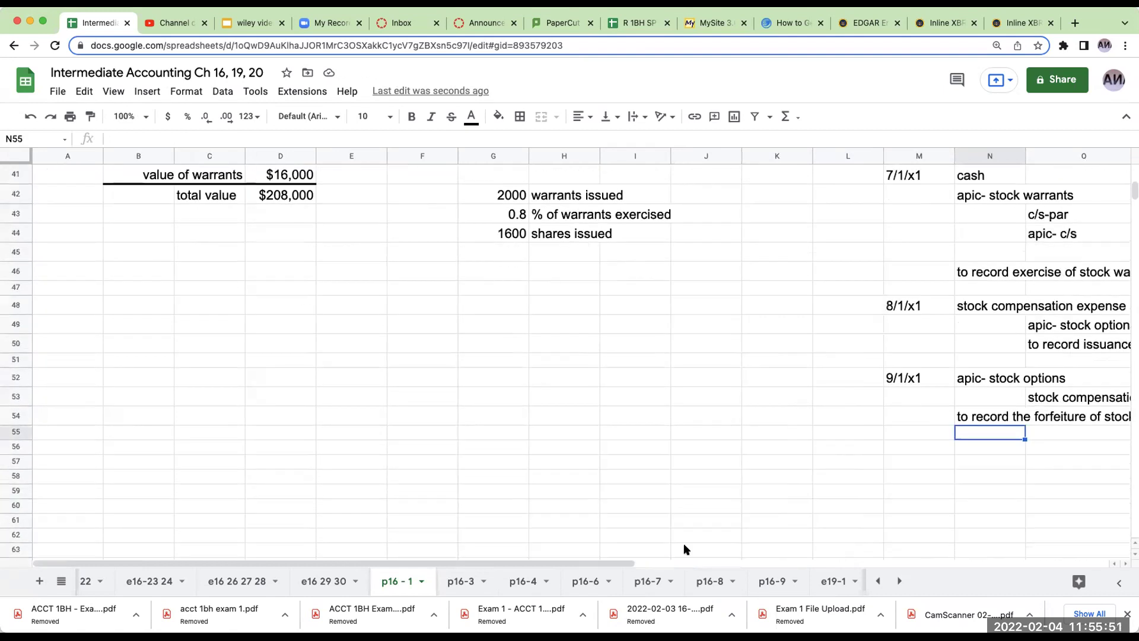
scroll(595, 559, "right", 8)
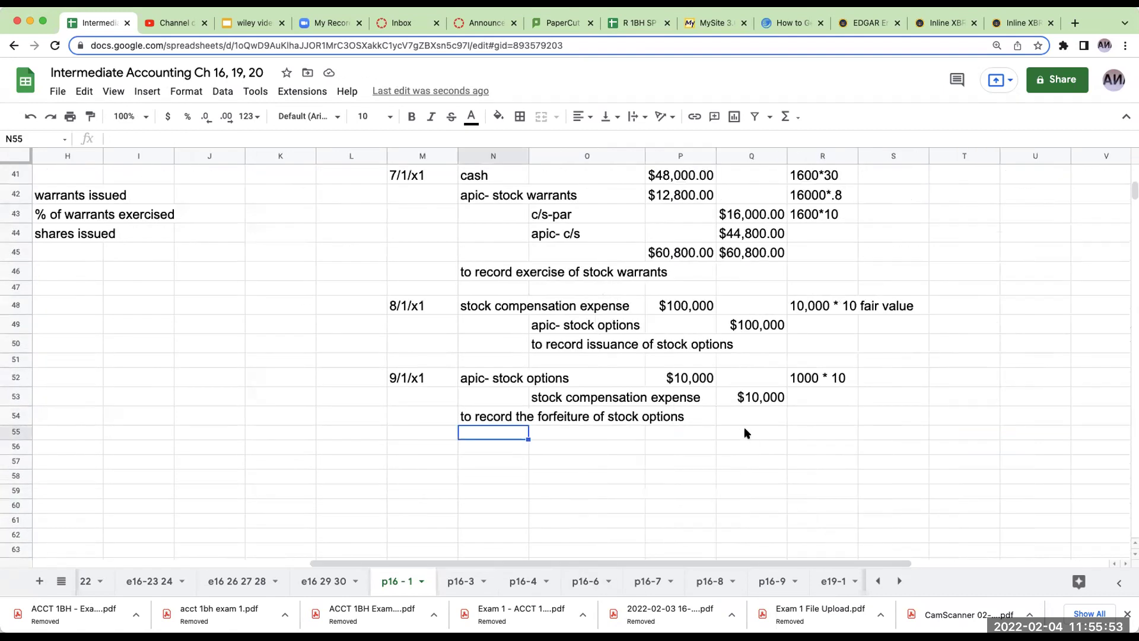
scroll(745, 432, "up", 8)
scroll(748, 432, "up", 8)
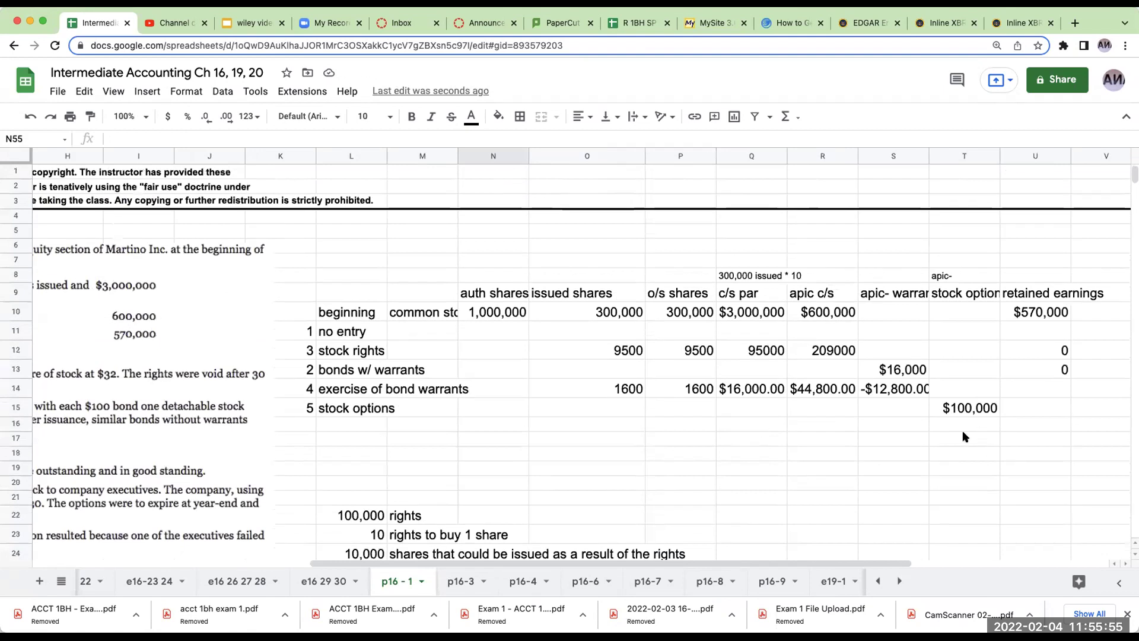
left_click(302, 422)
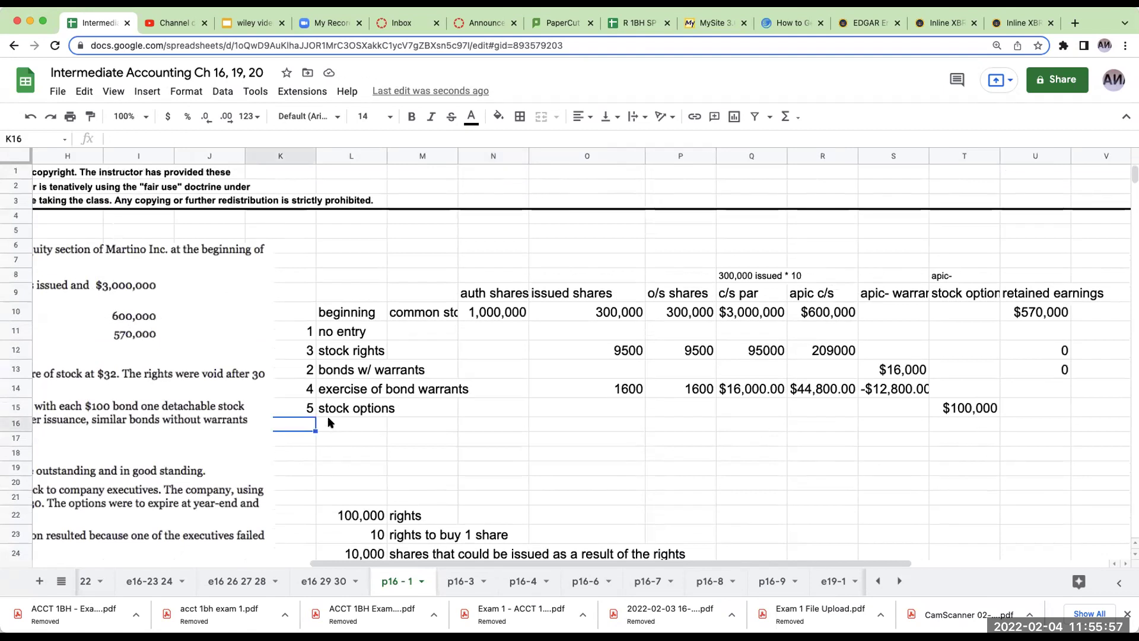
type("6")
key("Tab")
type("expi")
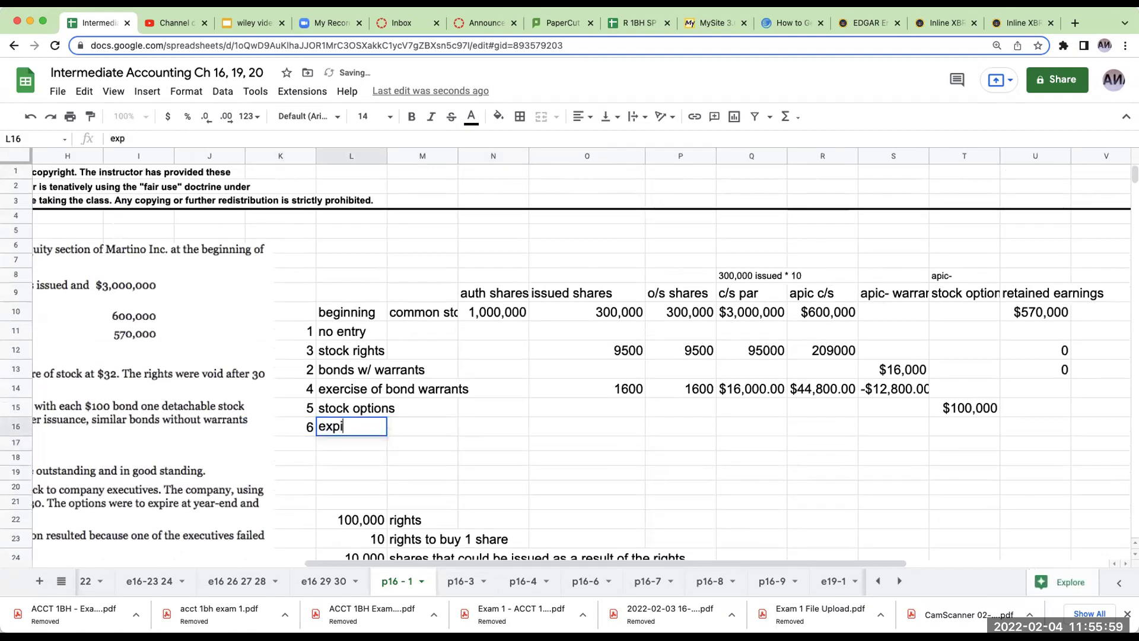
type("ration of stock op")
key("BackSpace")
key("BackSpace")
key("BackSpace")
key("BackSpace")
key("BackSpace")
key("BackSpace")
key("BackSpace")
key("BackSpace")
key("BackSpace")
key("BackSpace")
key("BackSpace")
key("BackSpace")
key("BackSpace")
key("BackSpace")
key("BackSpace")
key("BackSpace")
key("BackSpace")
key("BackSpace")
key("BackSpace")
key("BackSpace")
key("BackSpace")
key("BackSpace")
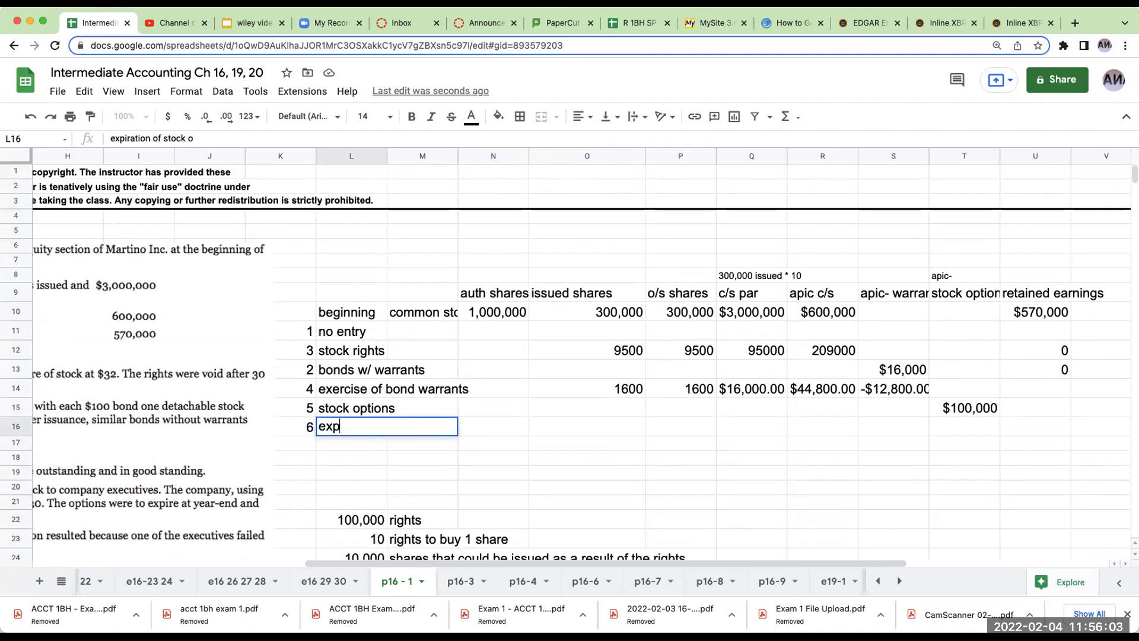
type("A")
key("BackSpace")
Label row 16 of the equity table "(a) termination of stock options" in L16
type("(")
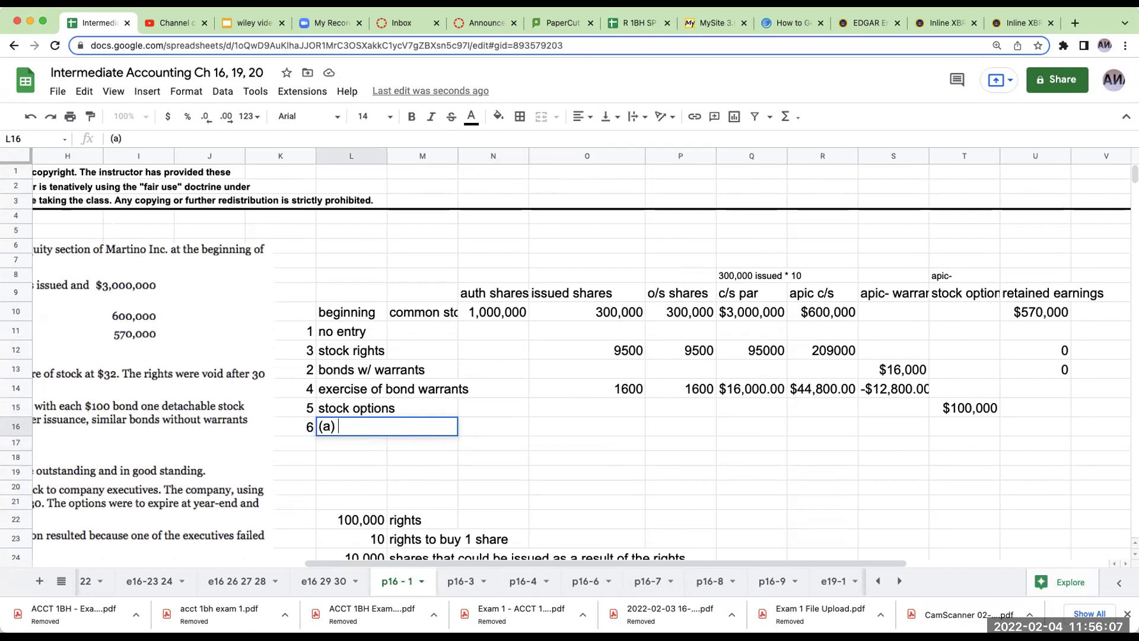
type("a) termination ")
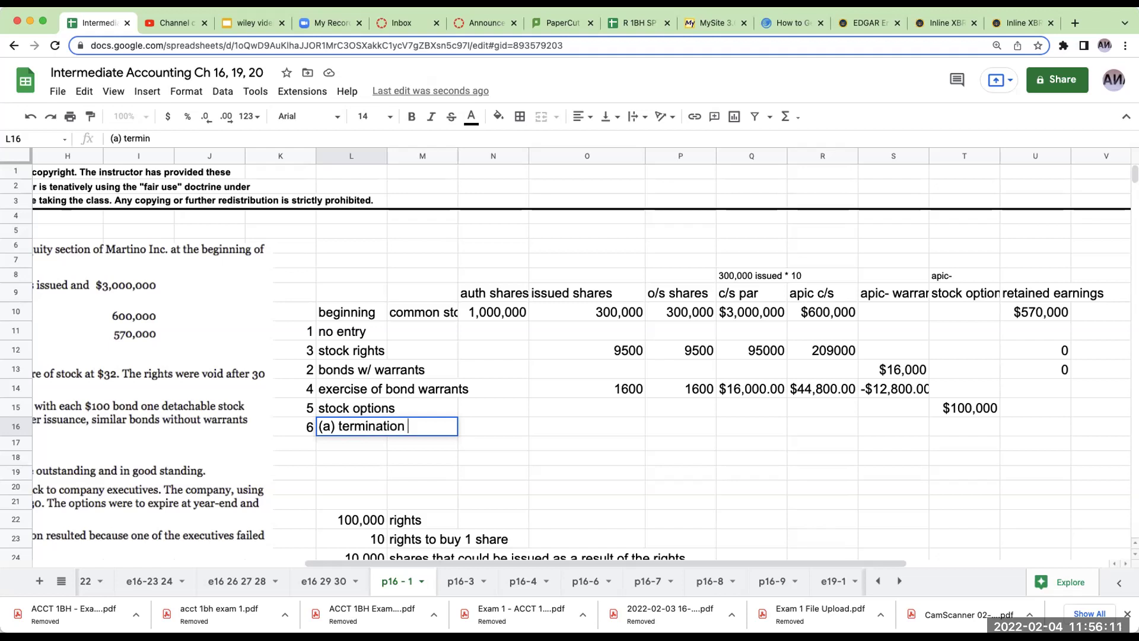
type("of stock options")
key("Return")
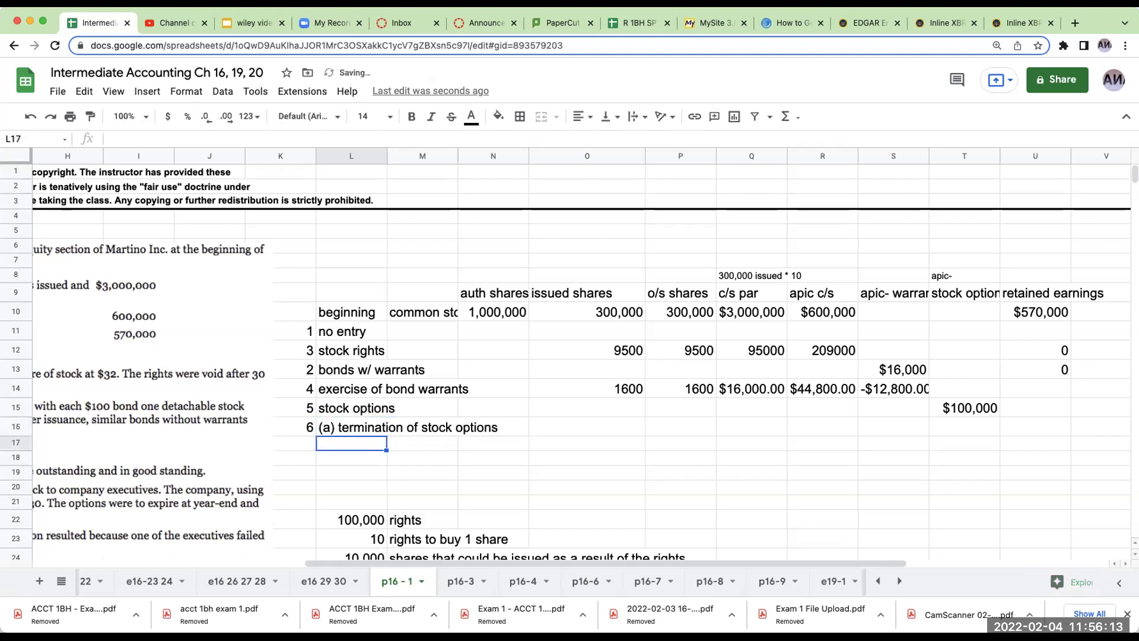
Enter the formula =-P52 in T16 to deduct the forfeited amount from the stock options column
left_click(493, 408)
key("Right")
key("Right")
key("Right")
key("Right")
key("Right")
key("Right")
key("Down")
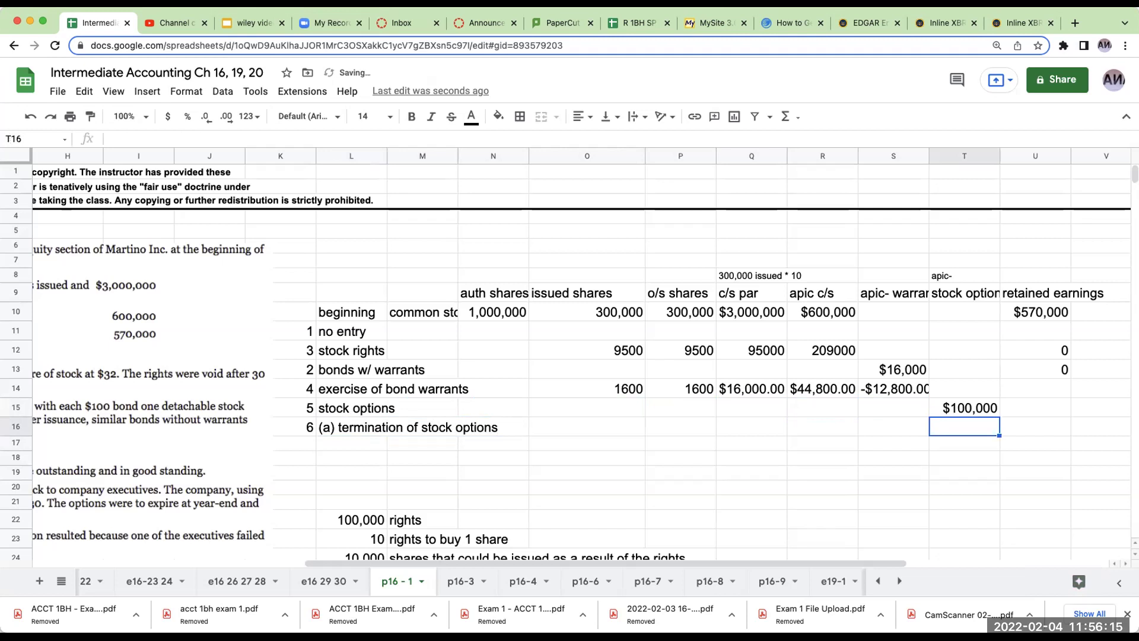
type("=-")
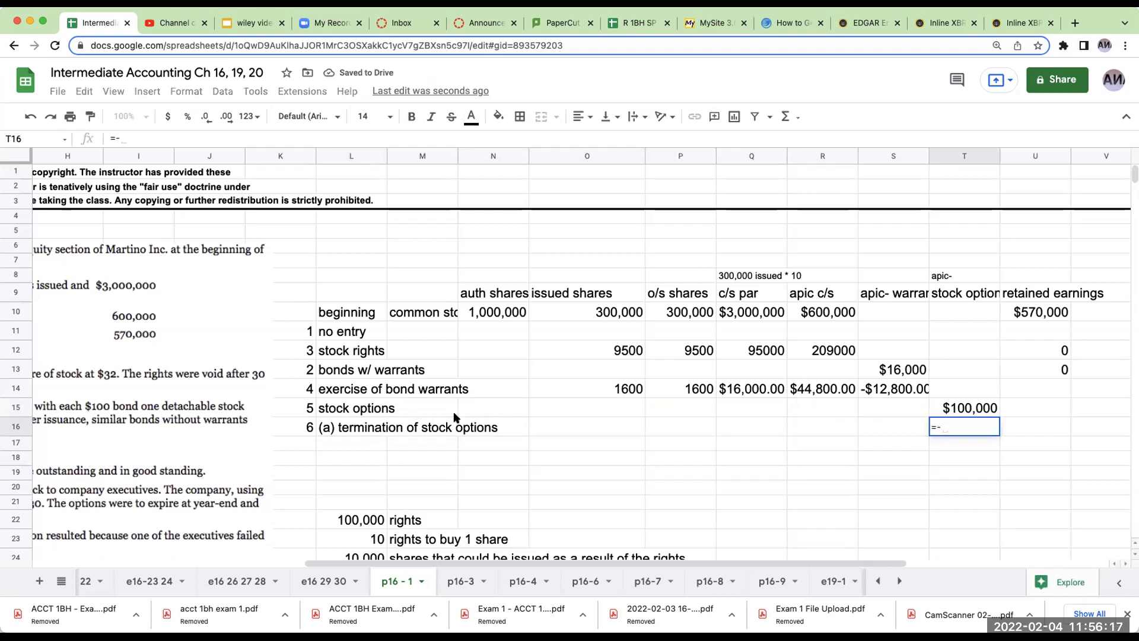
scroll(736, 475, "down", 10)
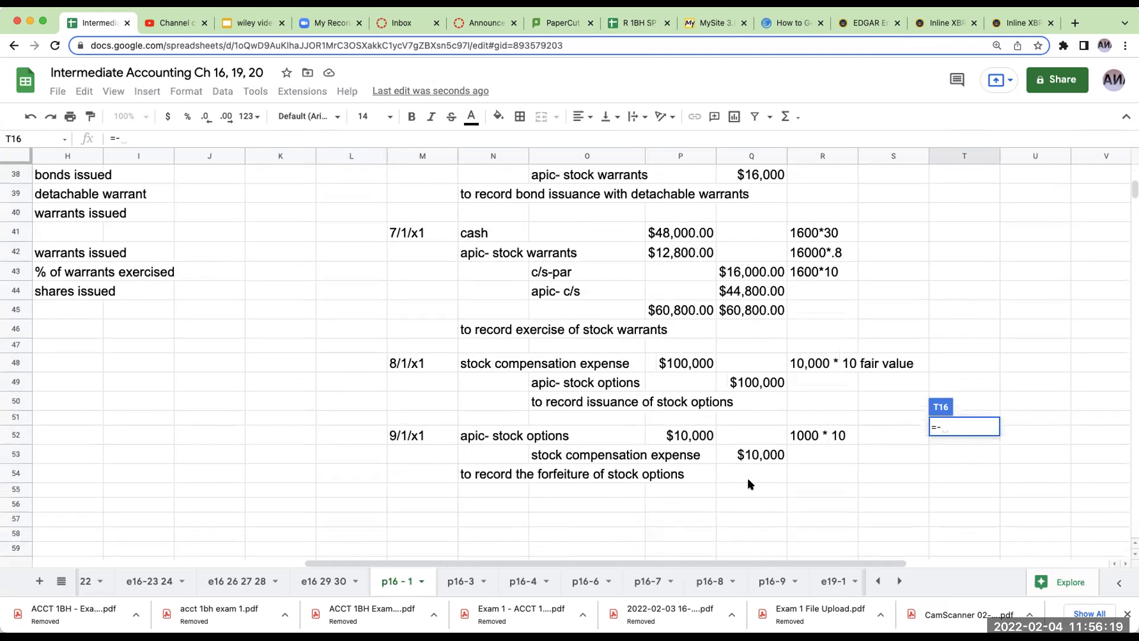
left_click(690, 438)
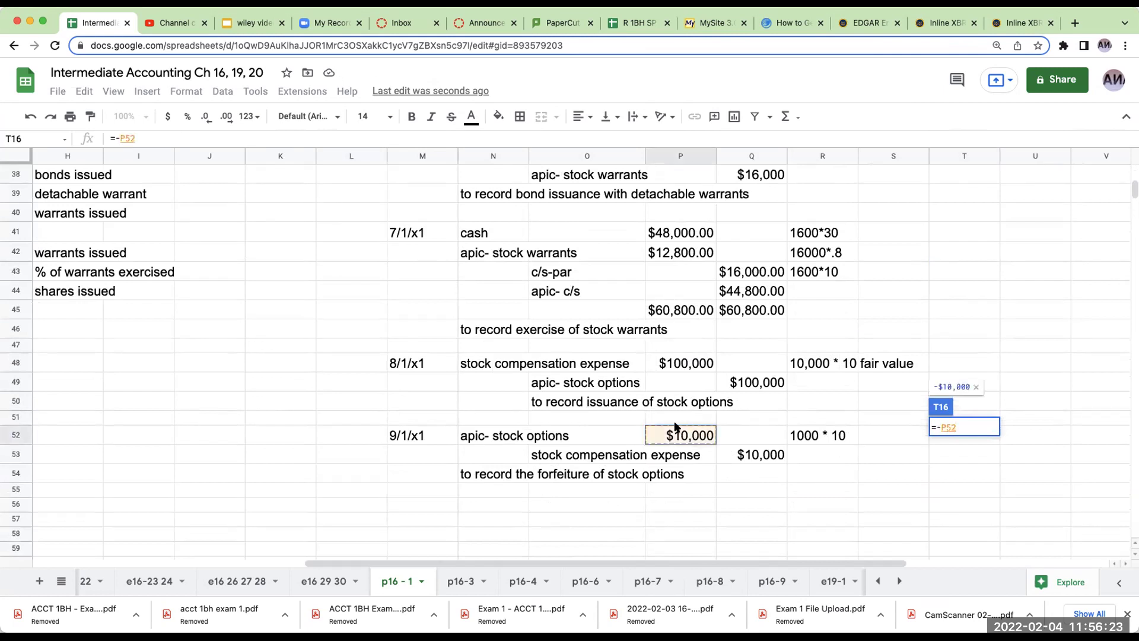
key("Return")
Add row 17 to the equity table with 6 in K17 and the label "(b) exercise of stock options" in L17
scroll(679, 410, "up", 10)
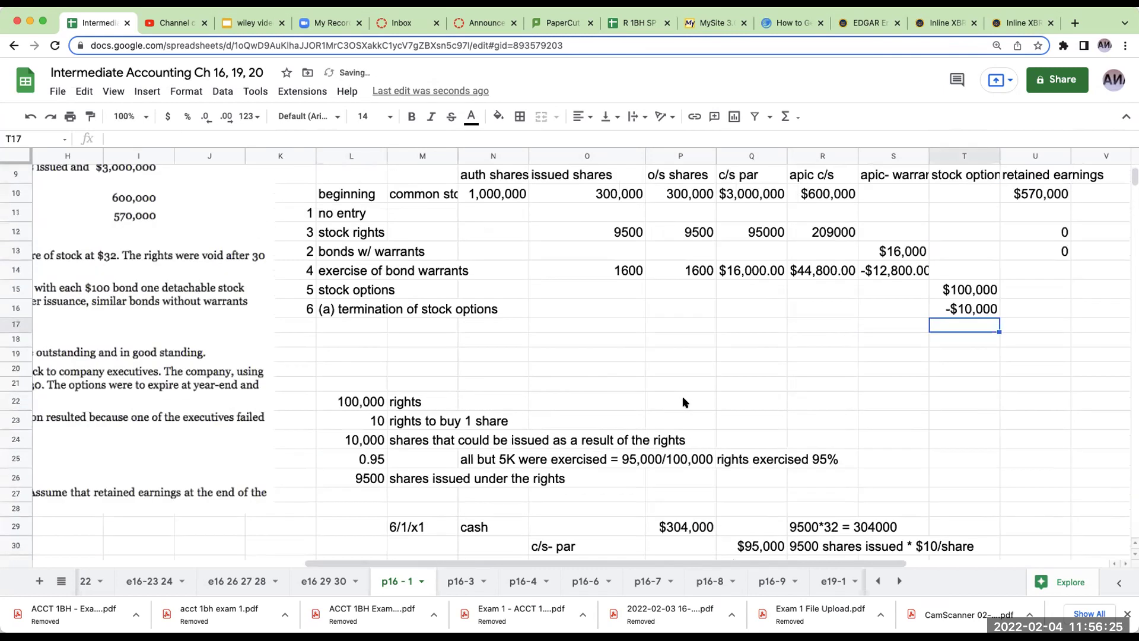
left_click(304, 325)
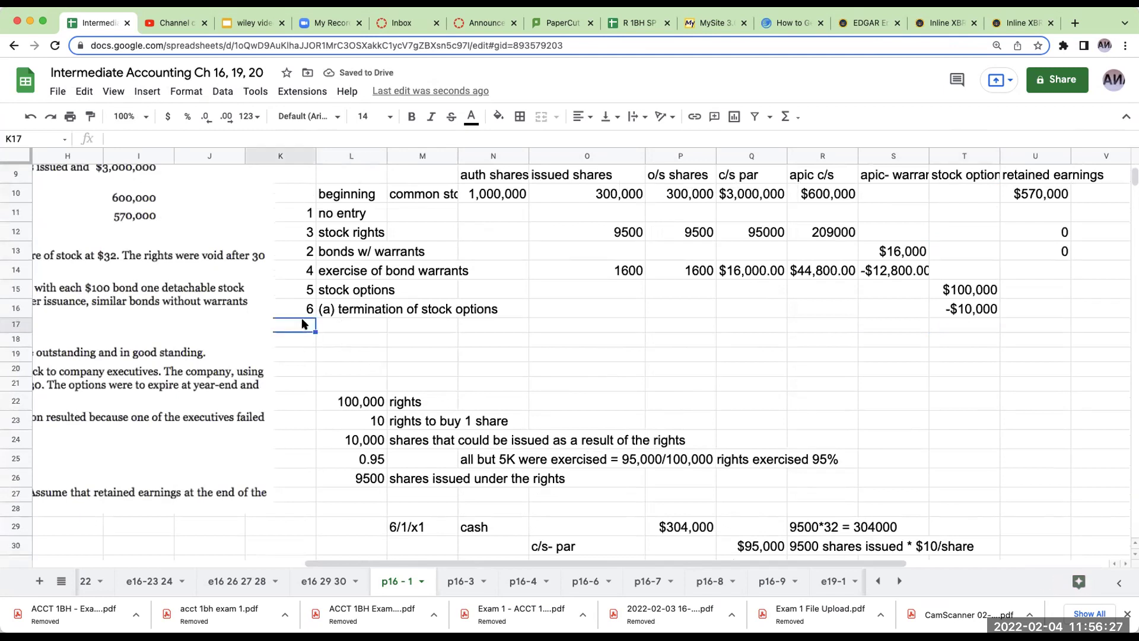
type("6")
key("Tab")
type("(b)")
key("BackSpace")
key("BackSpace")
key("BackSpace")
type("(b) exercise of")
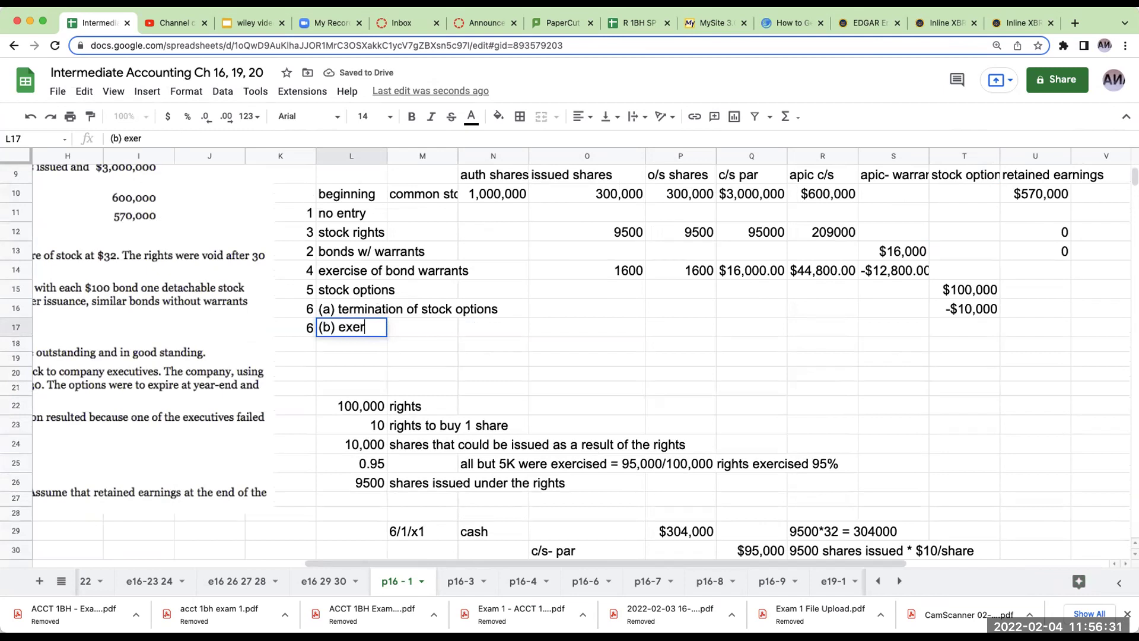
key("BackSpace")
key("BackSpace")
type("sto")
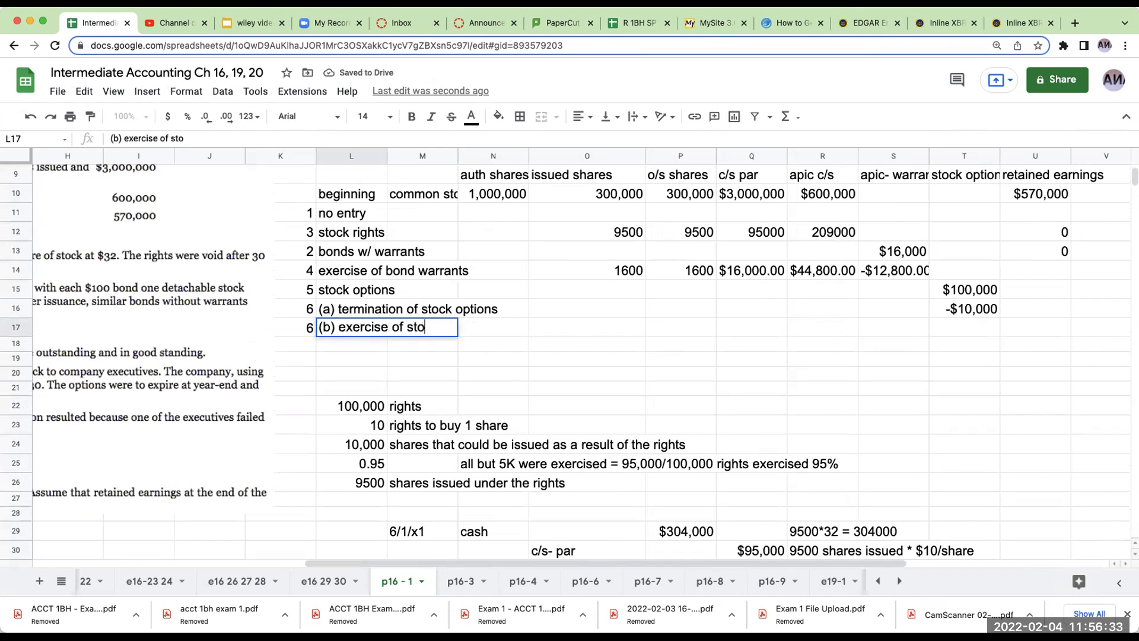
type("ck options")
key("Return")
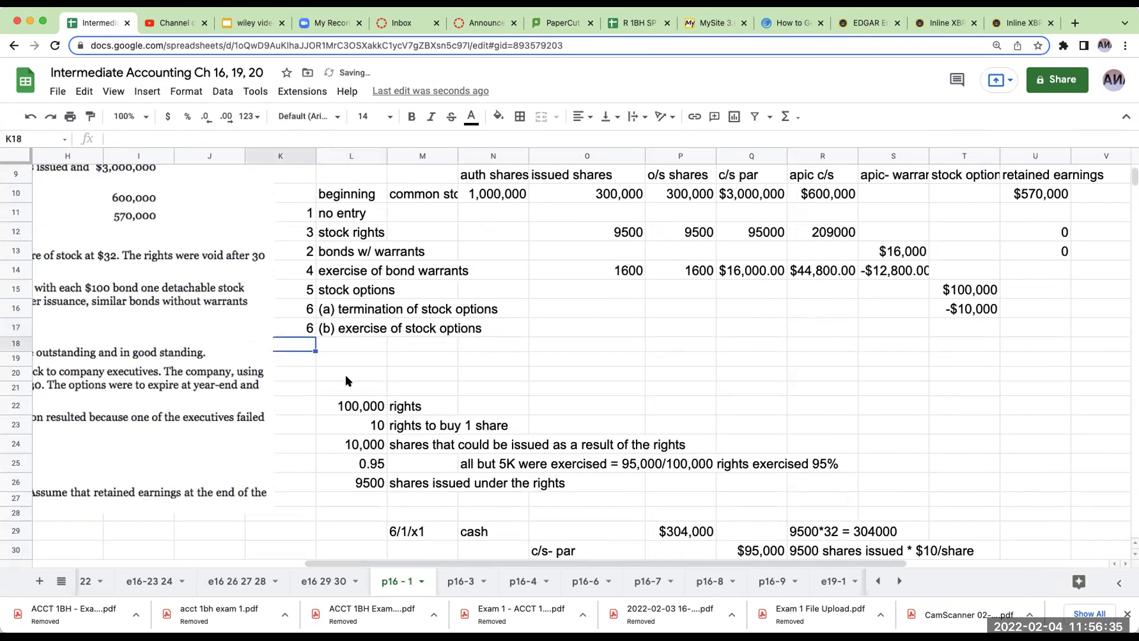
Reread transactions 5 and 6 in the problem statement and set the font size of the empty range L56:S65 to 14
left_click_drag(403, 561, 172, 539)
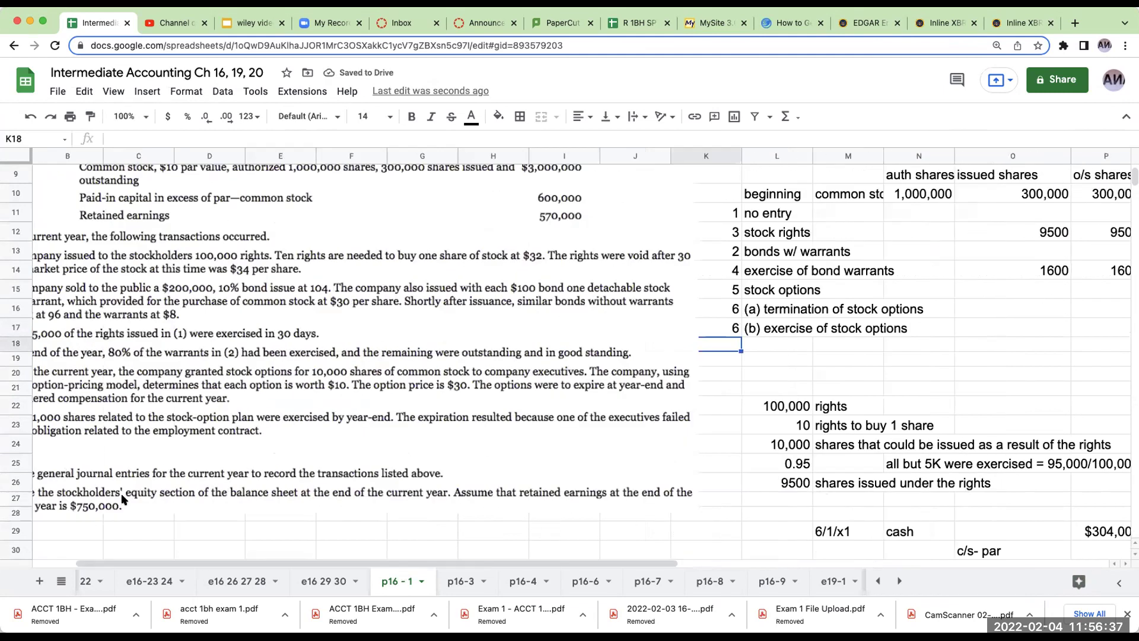
scroll(191, 466, "left", 2)
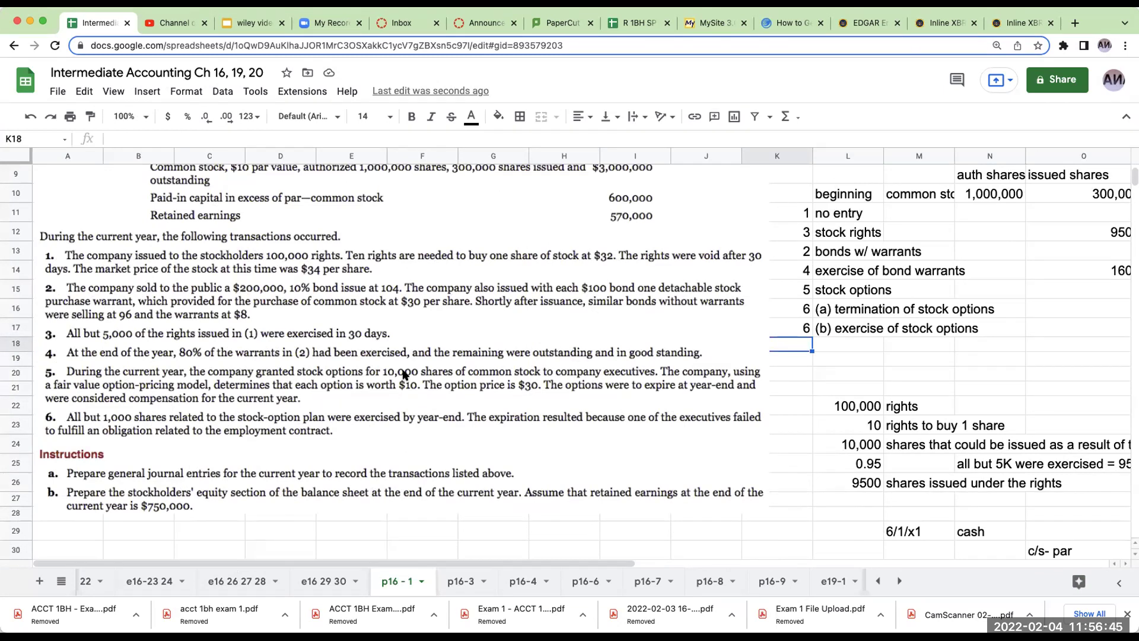
left_click_drag(599, 563, 876, 570)
scroll(812, 429, "right", 5)
scroll(795, 448, "down", 10)
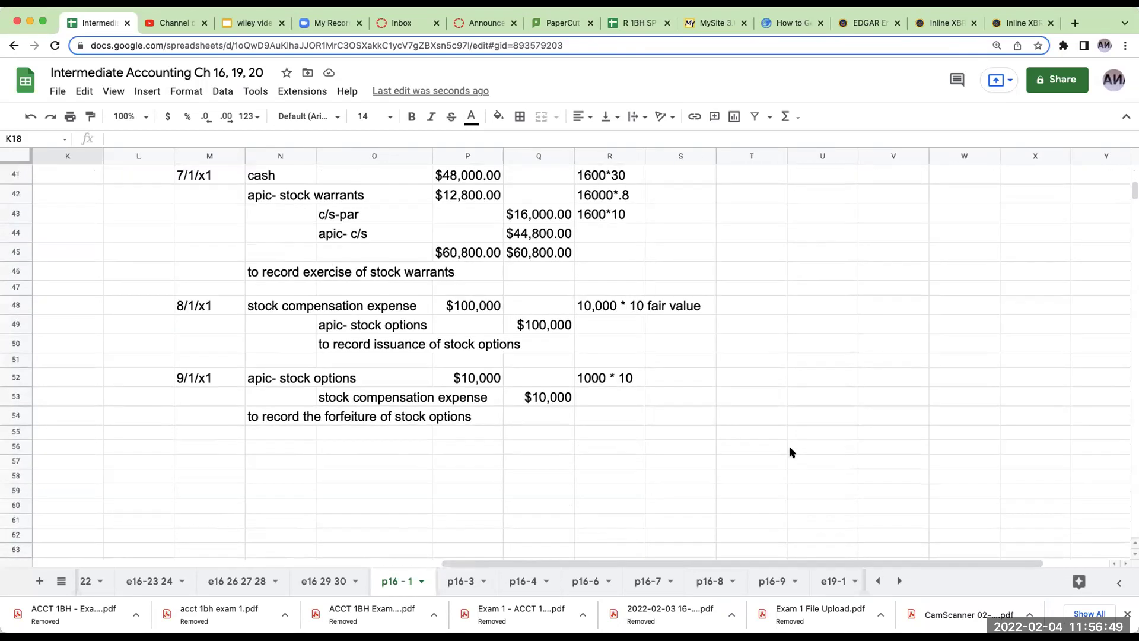
left_click(181, 425)
type("6/1/")
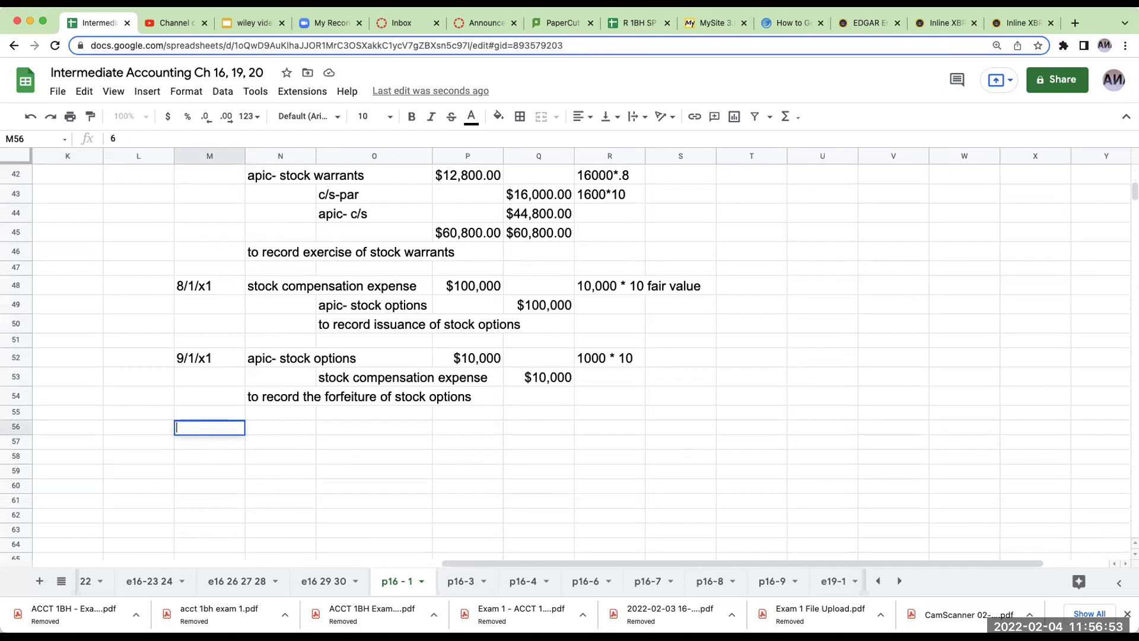
left_click_drag(150, 428, 700, 558)
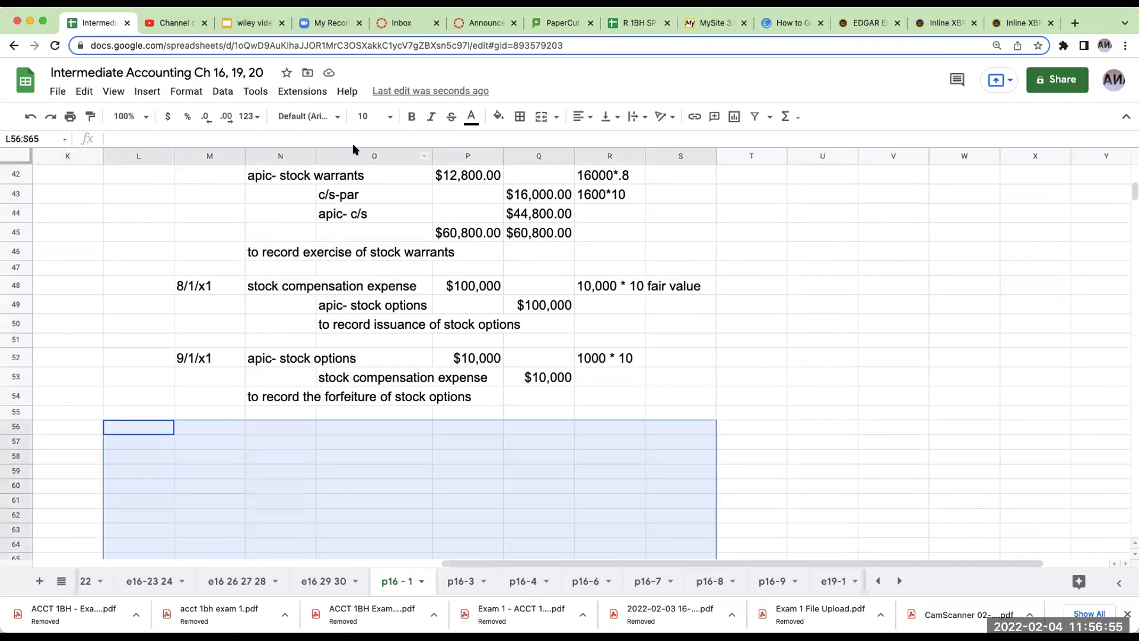
left_click(371, 116)
left_click(365, 300)
Start the option exercise entry with the date 9/1/x1 in M56 and the account cash in N56
left_click(202, 434)
type("9/1/x1")
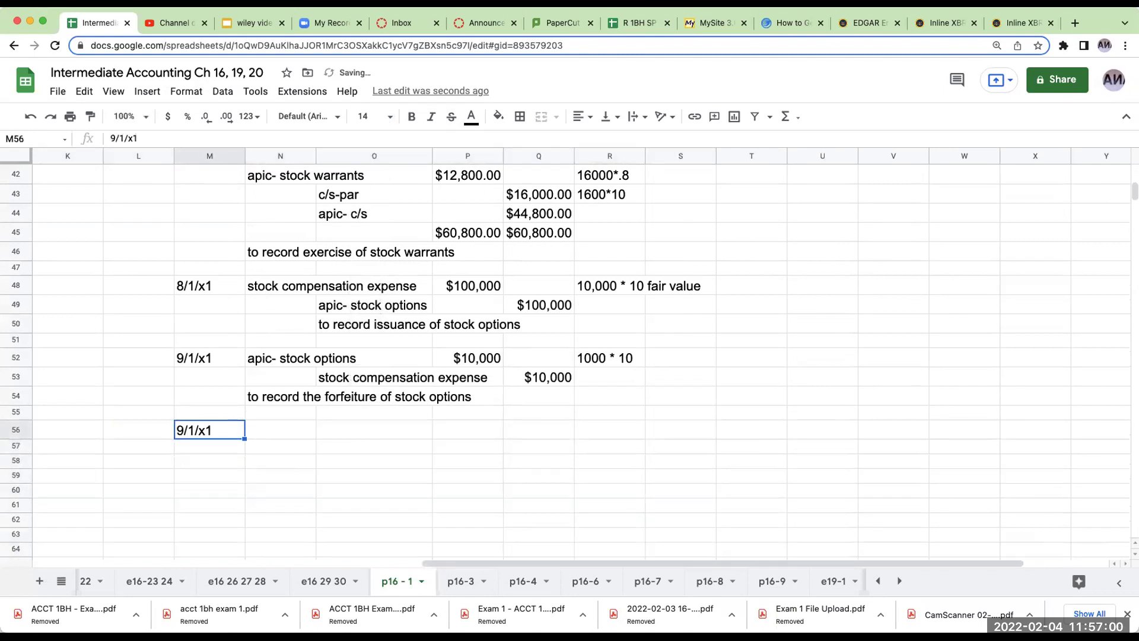
key("Tab")
type("cash")
key("Return")
Enter the cash debit in P56 as the formula +9000*30
left_click(539, 430)
left_click(468, 430)
type("+9000*")
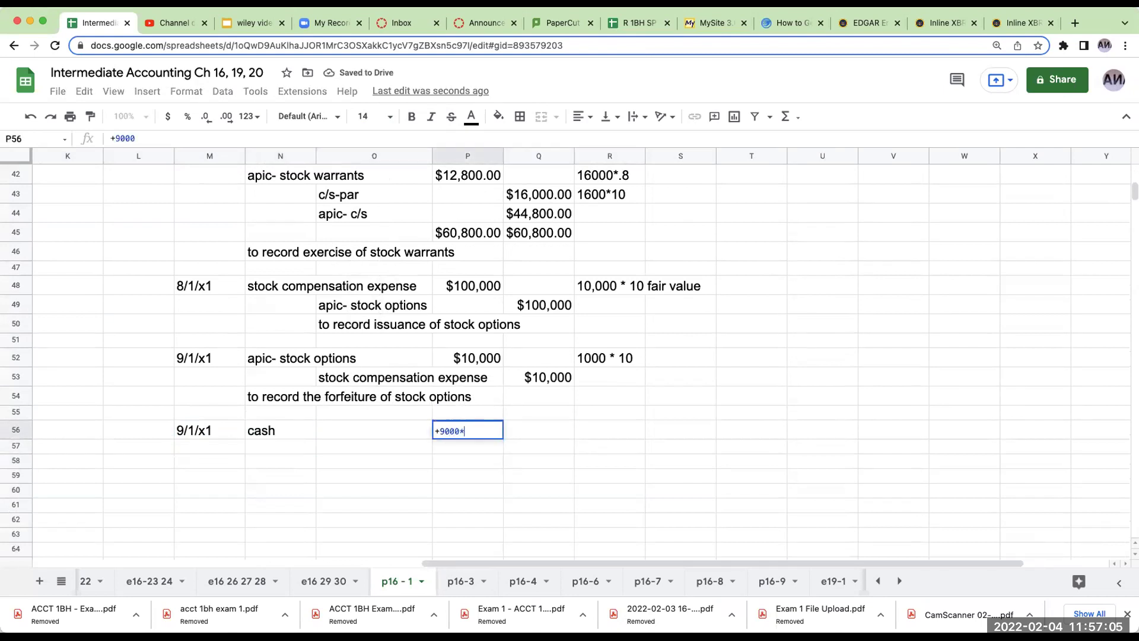
type("30")
key("Tab")
key("Tab")
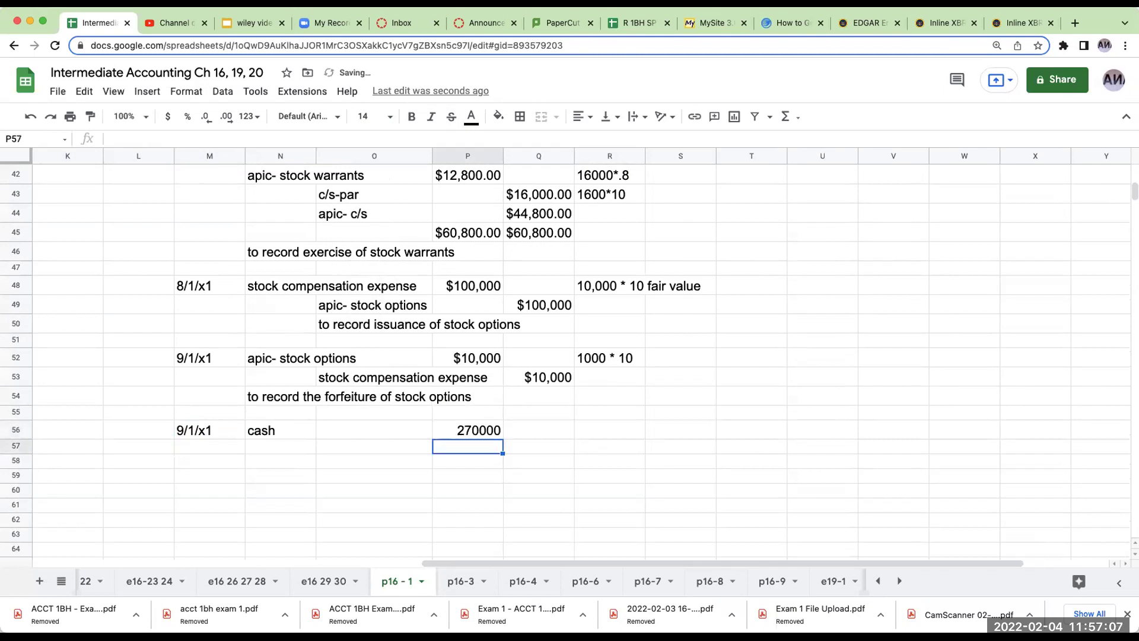
Add the note "9000 options exercised * 30 / share" in R56 beside the cash debit
type("9000 o")
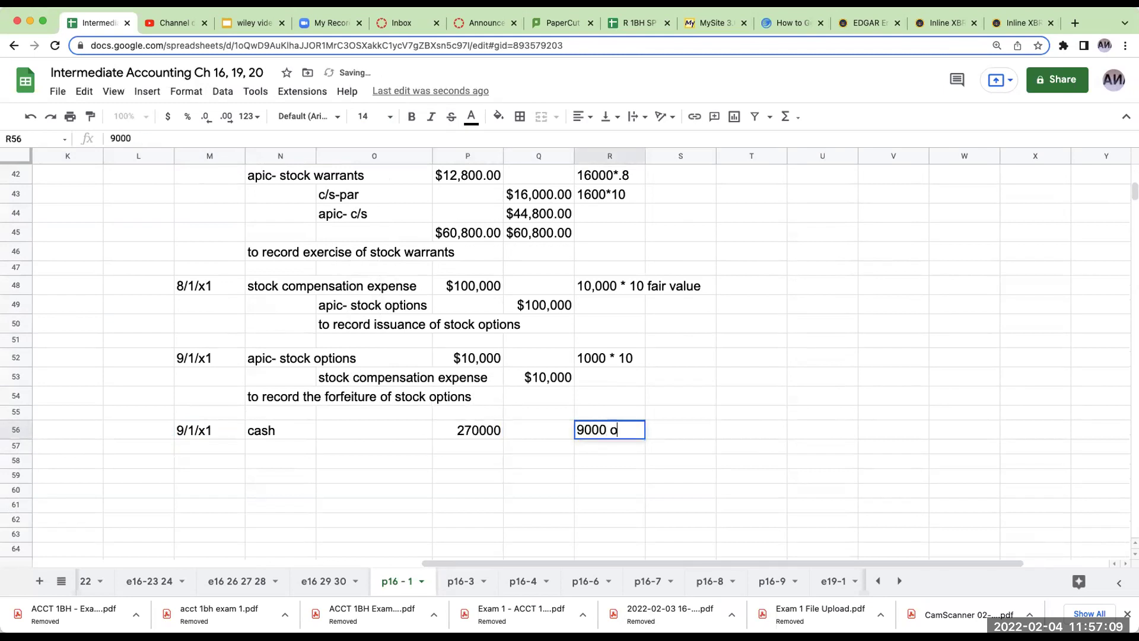
type("ptions * exercised ")
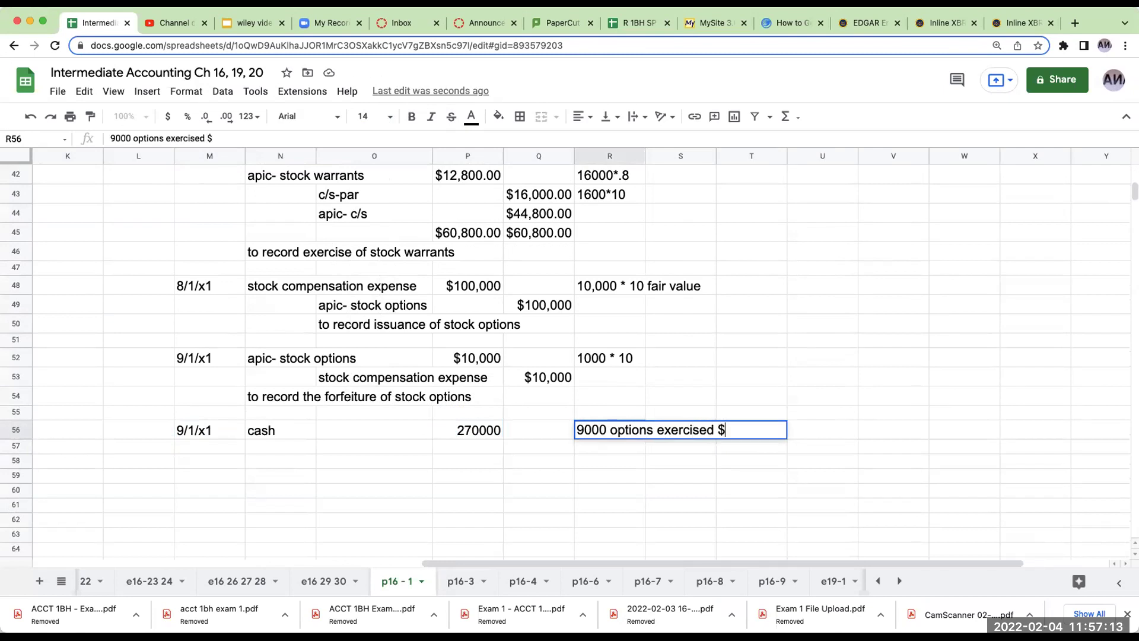
type("* 30 / share")
key("Return")
Enter the second debit account "apic- stock options" in N57 below cash
key("Left")
key("Left")
key("Left")
key("Left")
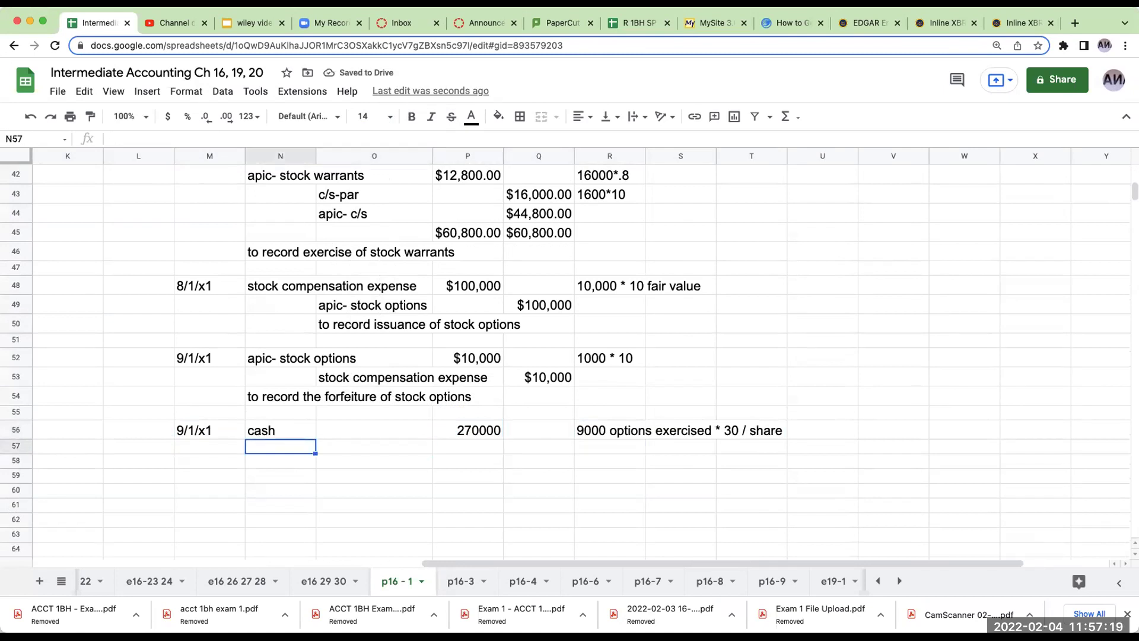
type("pa")
key("BackSpace")
key("BackSpace")
type("apic- stock options")
key("Return")
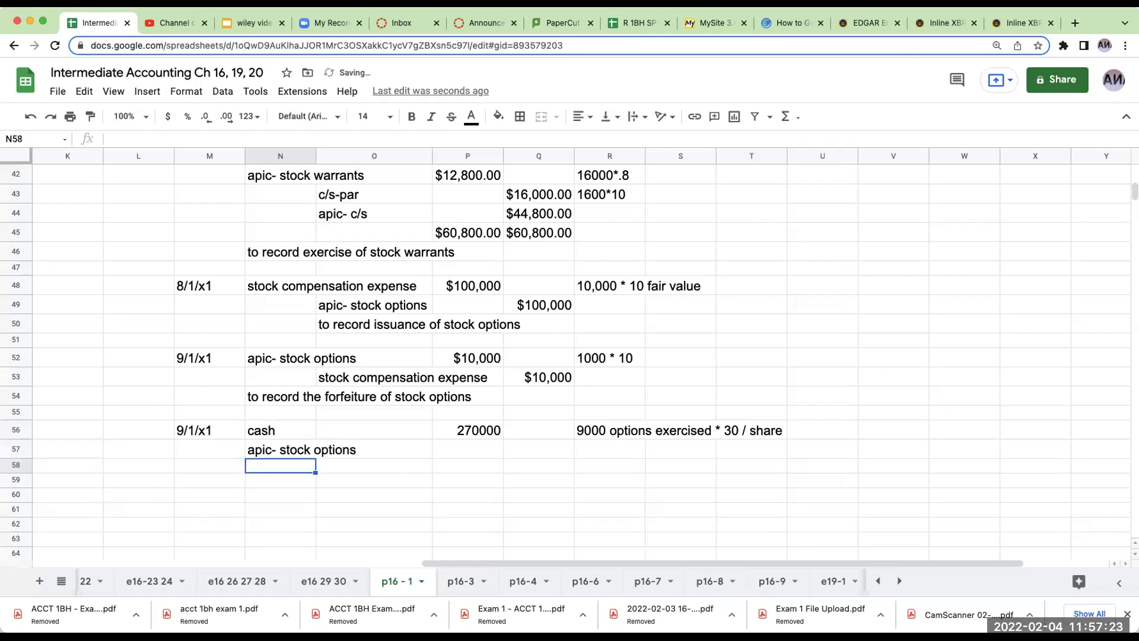
Draw a T-account with a top border on V50:W50 and a right border down V50:V54
left_click_drag(912, 323, 962, 324)
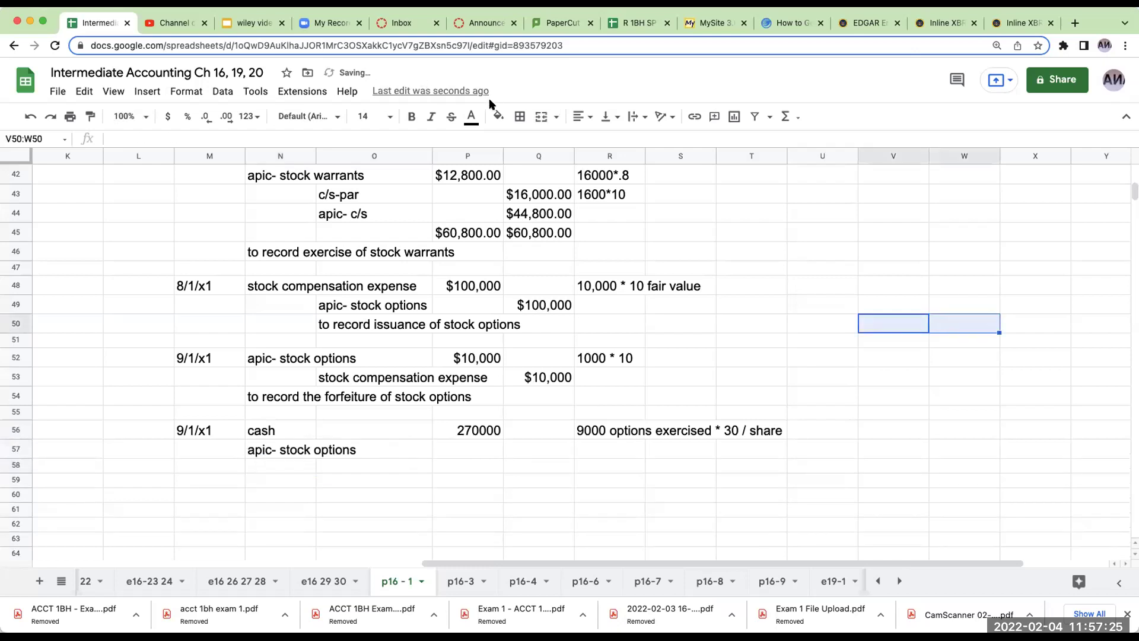
left_click(520, 116)
left_click(544, 164)
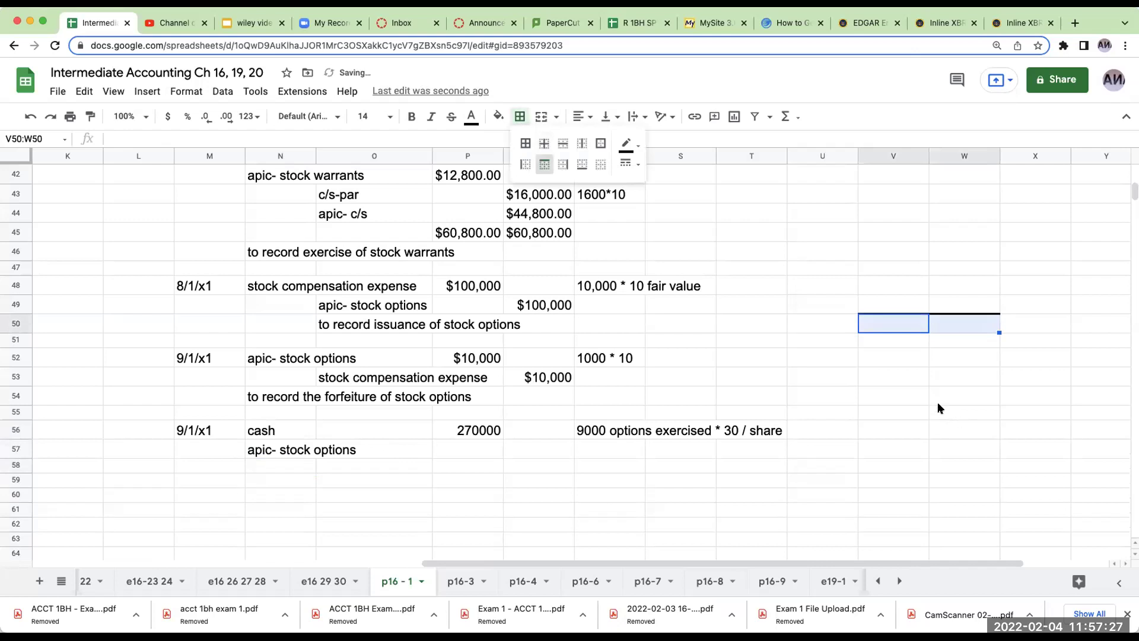
left_click(893, 413)
left_click_drag(895, 322, 898, 396)
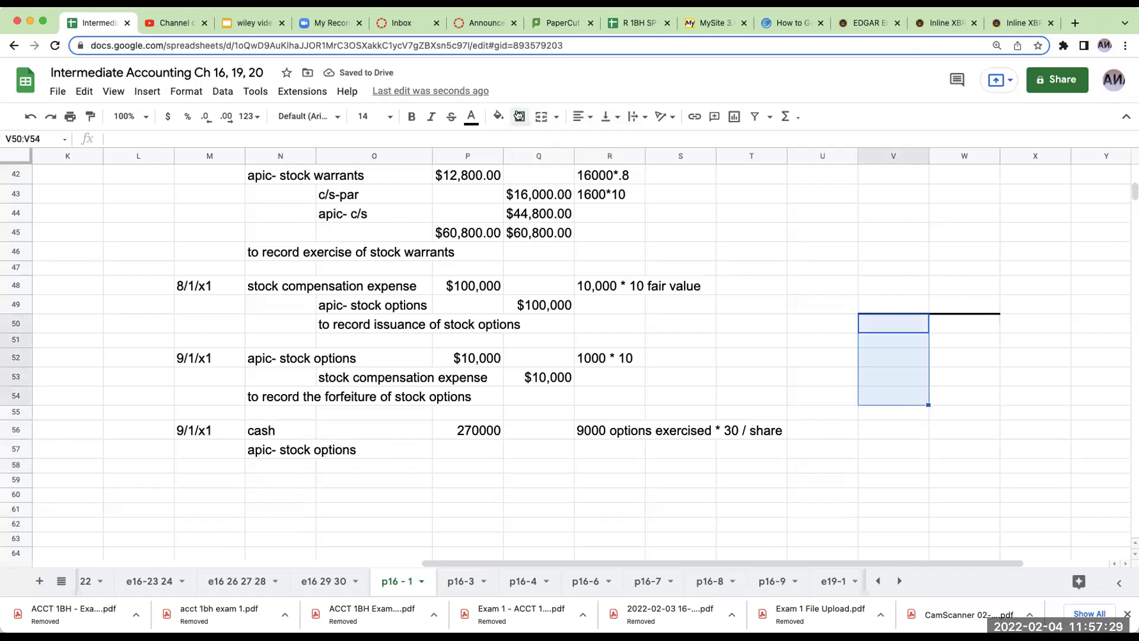
left_click(520, 116)
left_click(564, 164)
Title the T-account "apic- stock options" in V49
left_click(897, 307)
type("apic- stock pt")
key("BackSpace")
type("options")
Post the $100,000 issuance credit to W50 and the $10,000 forfeiture debit to V51 by referencing the journal entry amounts
left_click(964, 324)
type("+")
left_click(822, 324)
key("Left")
key("Left")
key("Left")
key("Left")
key("Up")
key("Return")
key("Left")
type("+")
key("Left")
key("Left")
key("Left")
key("Left")
key("Left")
key("Down")
key("Left")
key("Return")
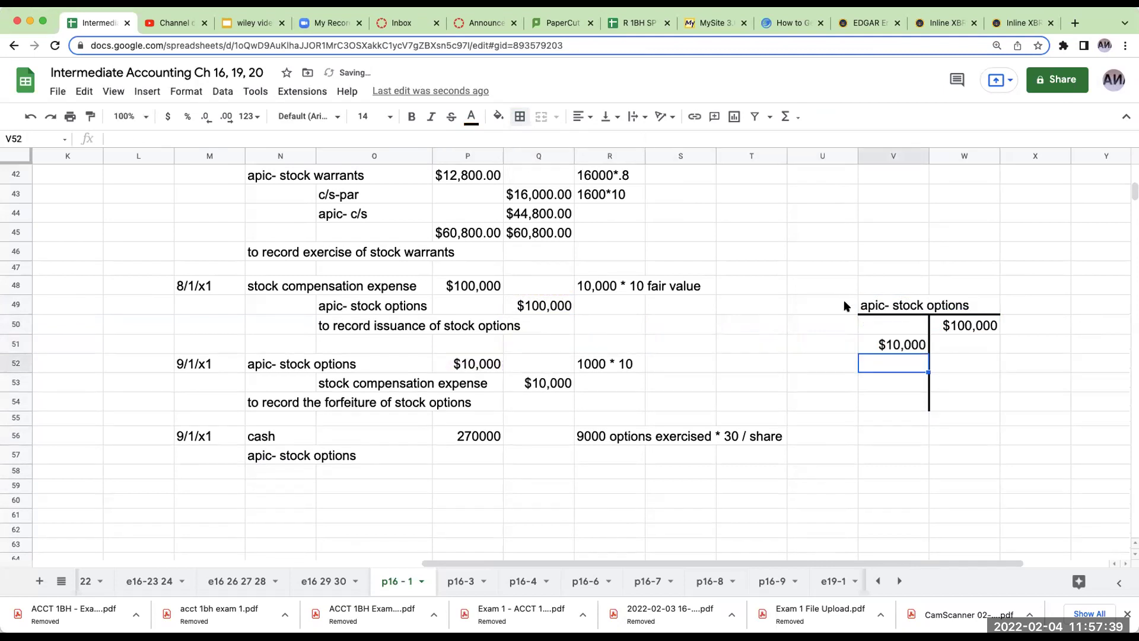
Add a top border to V52:W52 and calculate the T-account balance in W52 with =W50-V51
left_click_drag(958, 368, 882, 364)
left_click(520, 117)
left_click(543, 165)
left_click(964, 365)
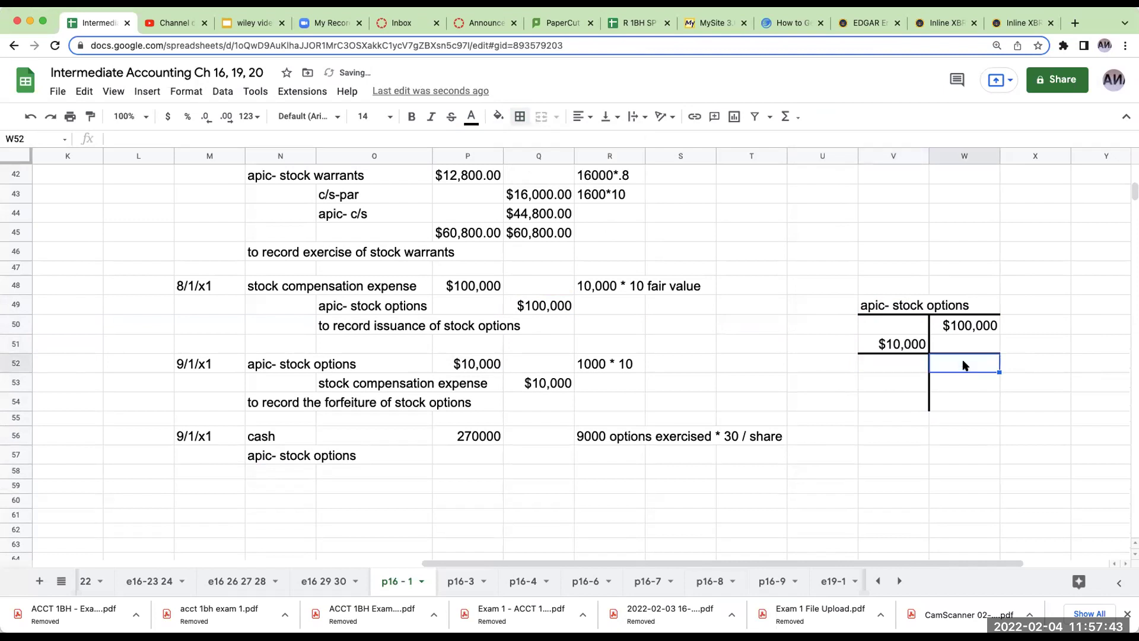
type("=W50-V51")
key("Return")
Link the apic- stock options debit in P57 to T-account cell V53
key("Left")
key("Left")
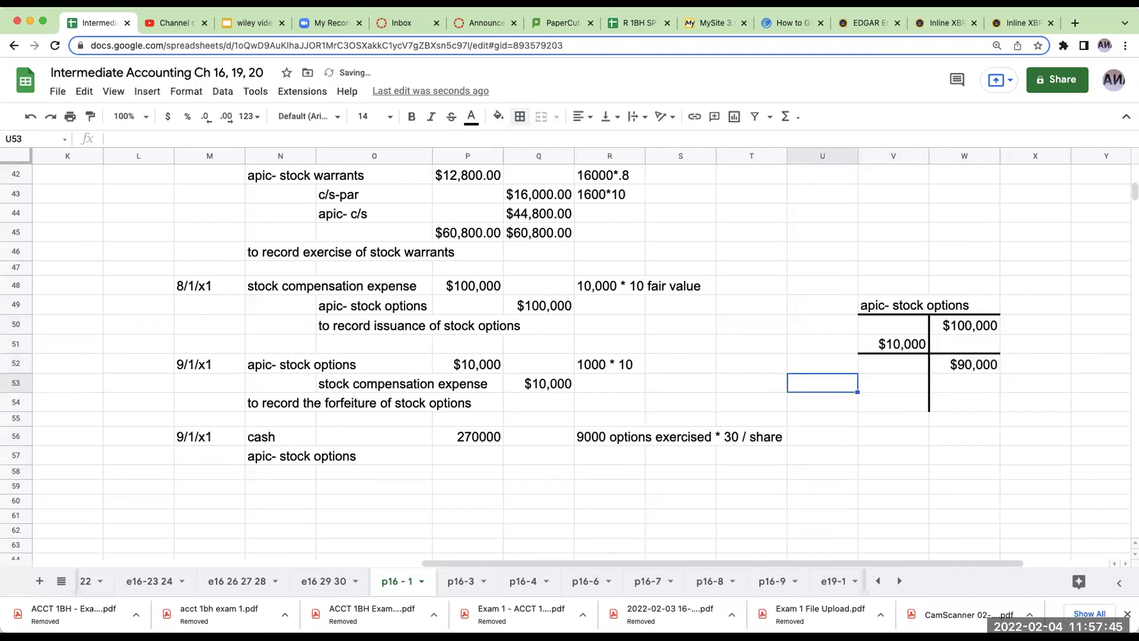
key("Left")
key("Left")
key("Left")
key("Down")
key("Down")
key("Down")
key("Down")
key("Left")
key("Left")
type("+")
key("Right")
key("Right")
key("Right")
key("Right")
key("Right")
key("Right")
key("Right")
key("Up")
key("Up")
key("Up")
key("Up")
key("Up")
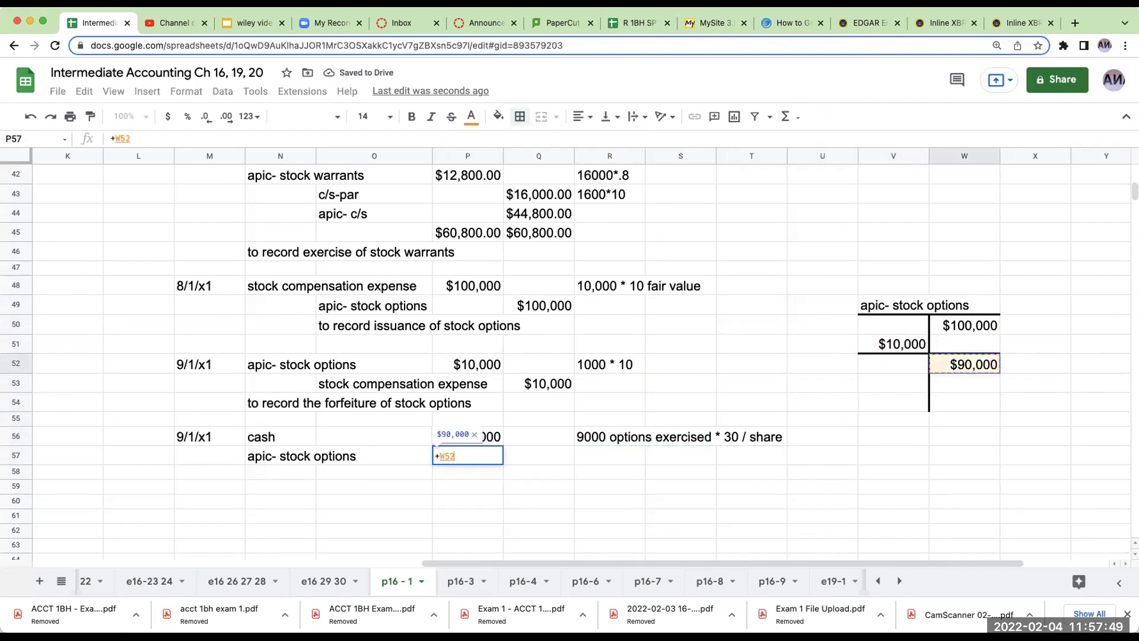
key("Left")
key("Down")
key("Escape")
Enter 90000 as a debit in V53 of the apic- stock options T-account
key("Right")
key("Right")
key("Right")
key("Right")
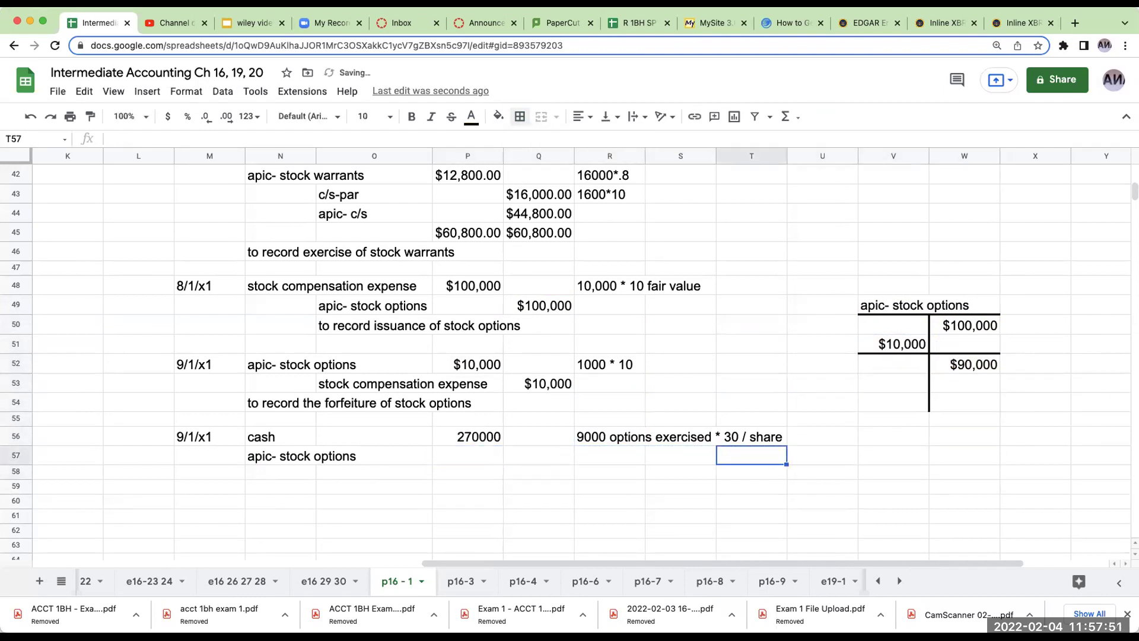
key("Right")
key("Right")
key("Up")
key("Up")
key("Up")
key("Up")
type("90000")
key("Down")
Enter the credit account "c/s- par" in O58 of the option exercise entry
key("Left")
key("Left")
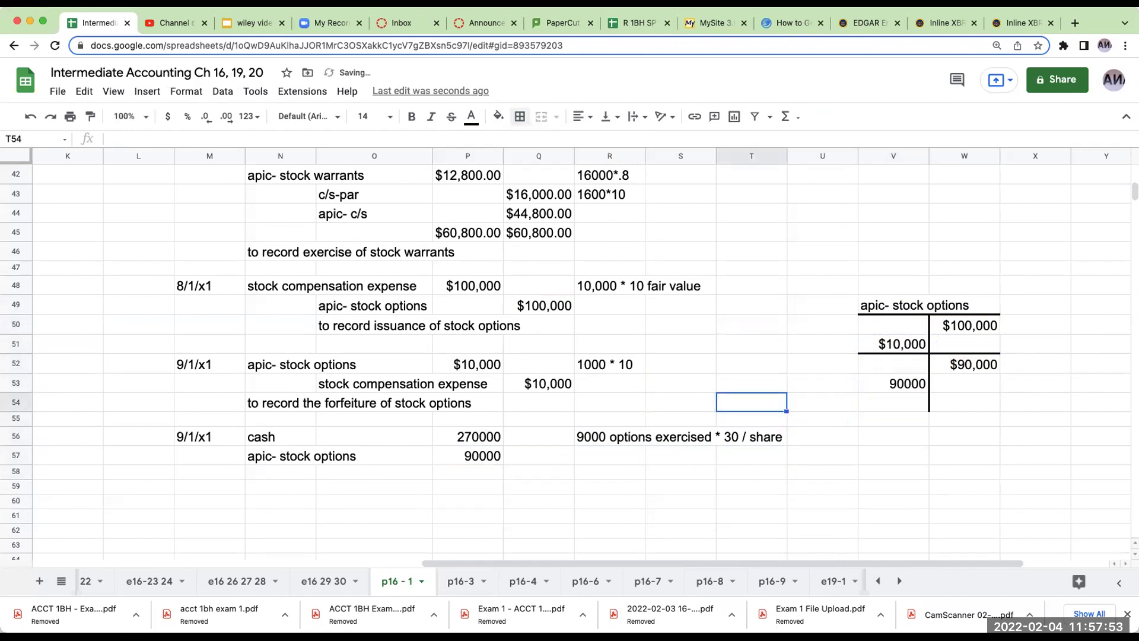
key("Left")
key("Left")
key("Left")
key("Down")
key("Down")
key("Down")
key("Down")
key("Left")
key("Left")
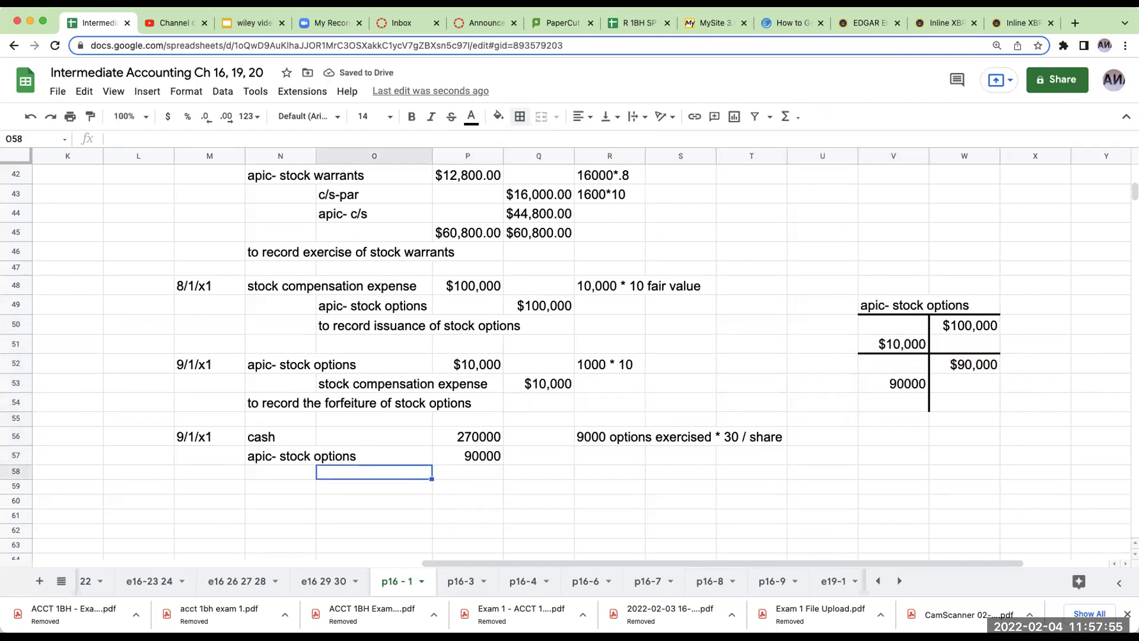
type("c/s- par")
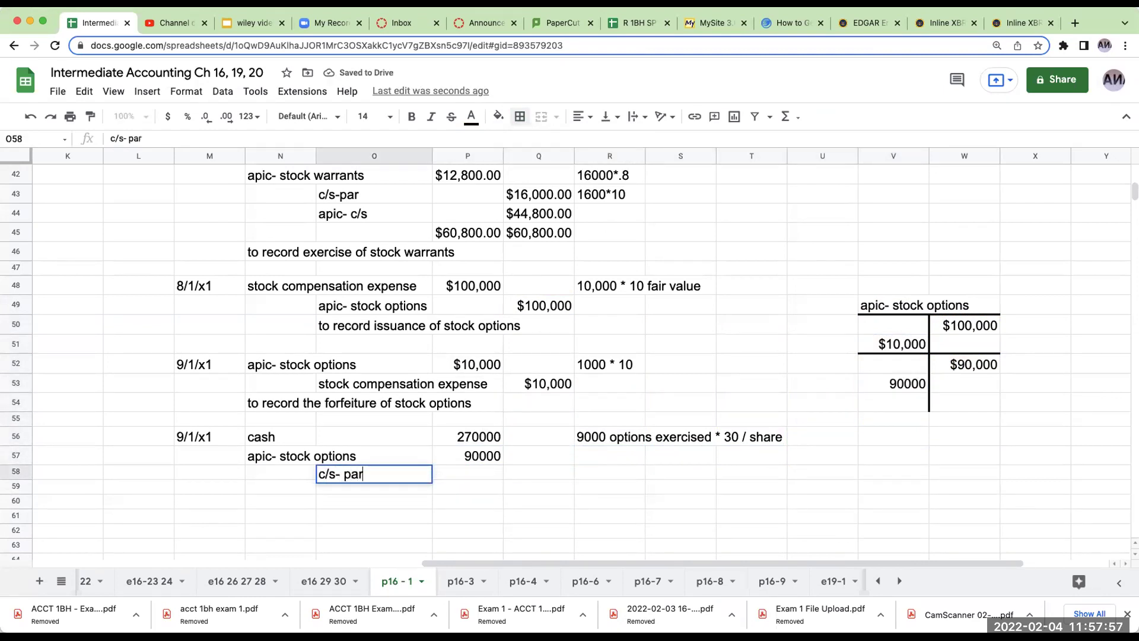
key("Return")
key("Up")
key("Right")
key("Right")
key("Right")
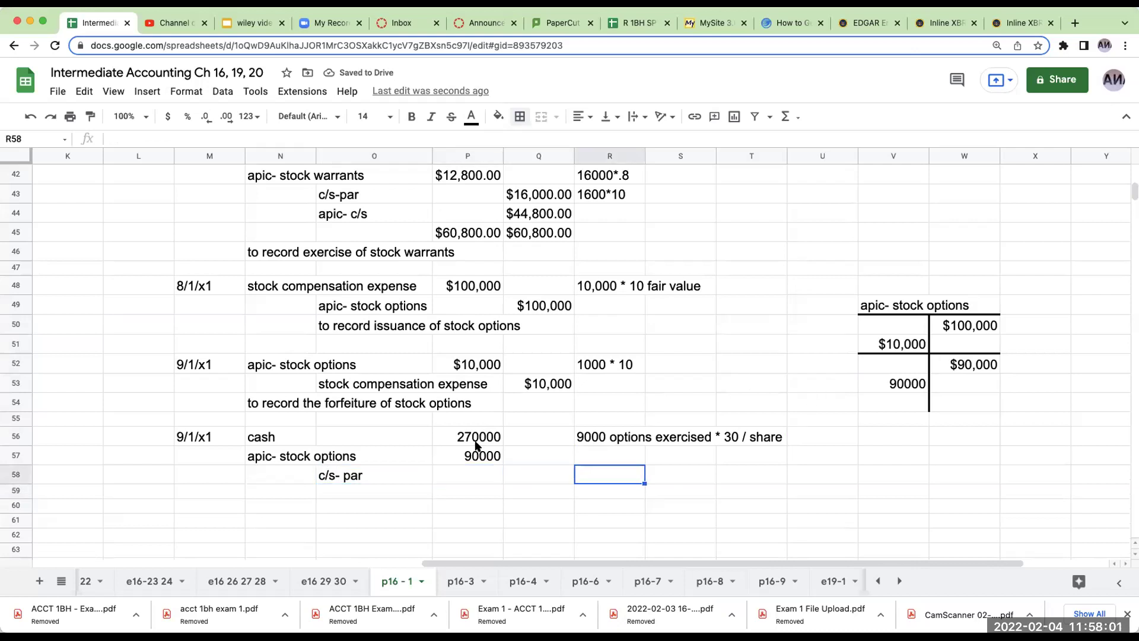
Fill the apic- stock options debit in P57 and the matching T-account amount in V53 with yellow
left_click(478, 455)
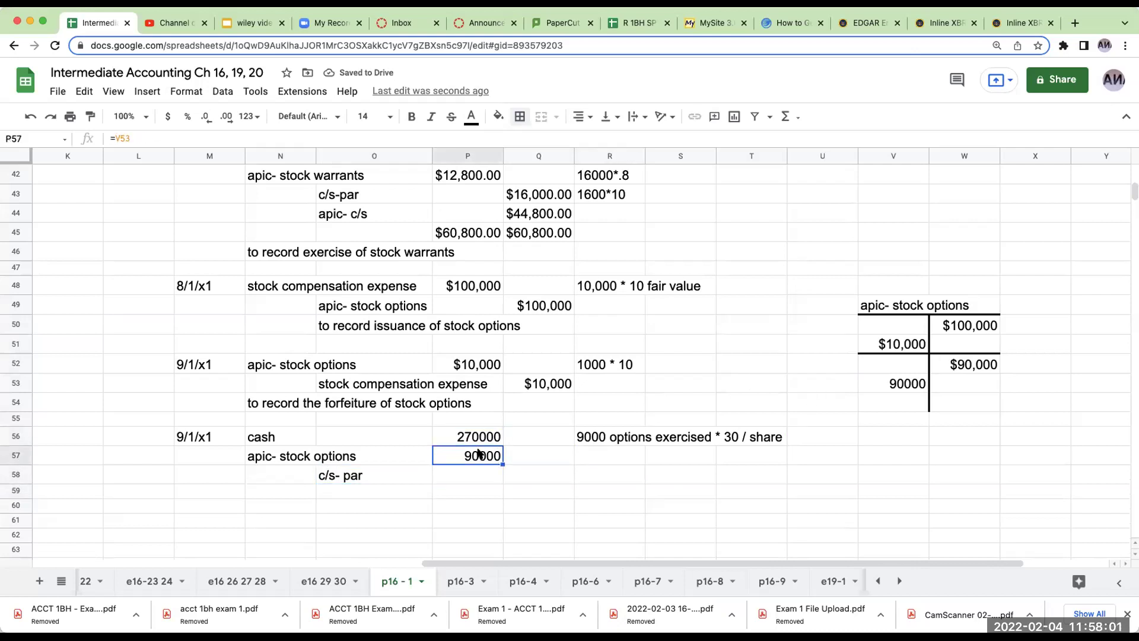
left_click(499, 116)
left_click(551, 249)
left_click(914, 385)
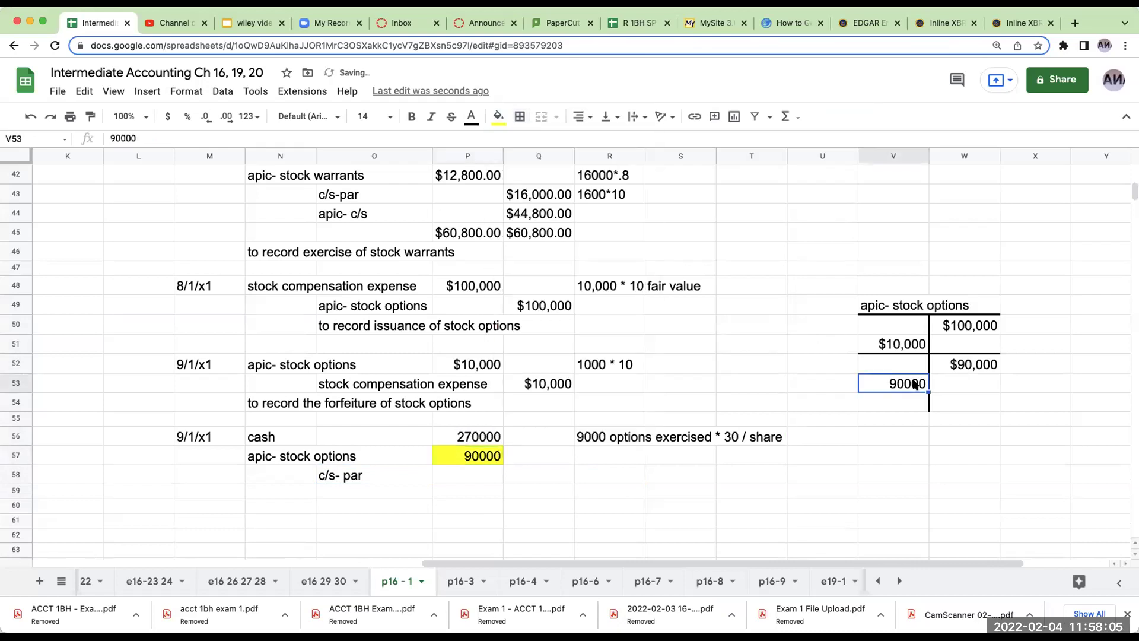
left_click(498, 116)
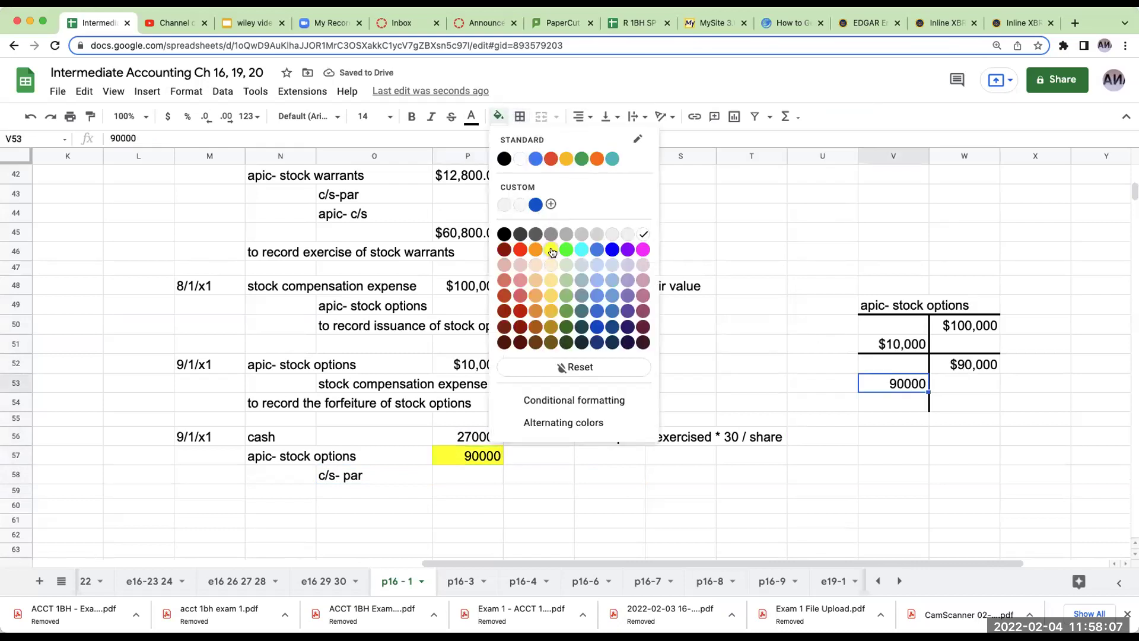
left_click(551, 250)
Enter the calculation note "9000 shares * 10 / share" in R58 beside the c/s- par credit
left_click(536, 475)
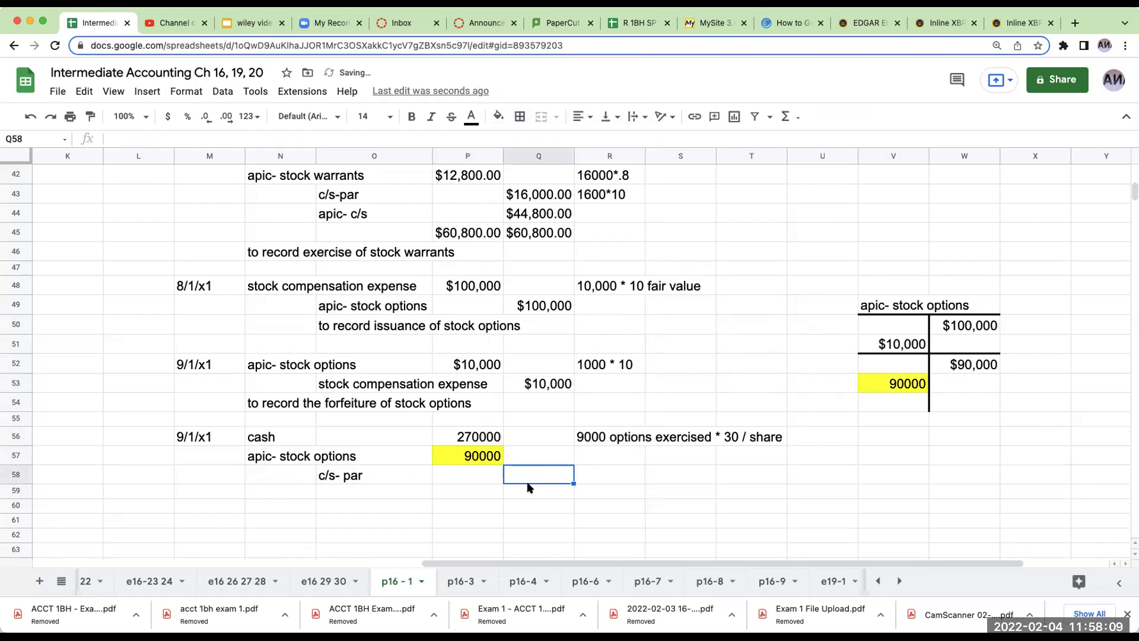
key("Right")
type("9000")
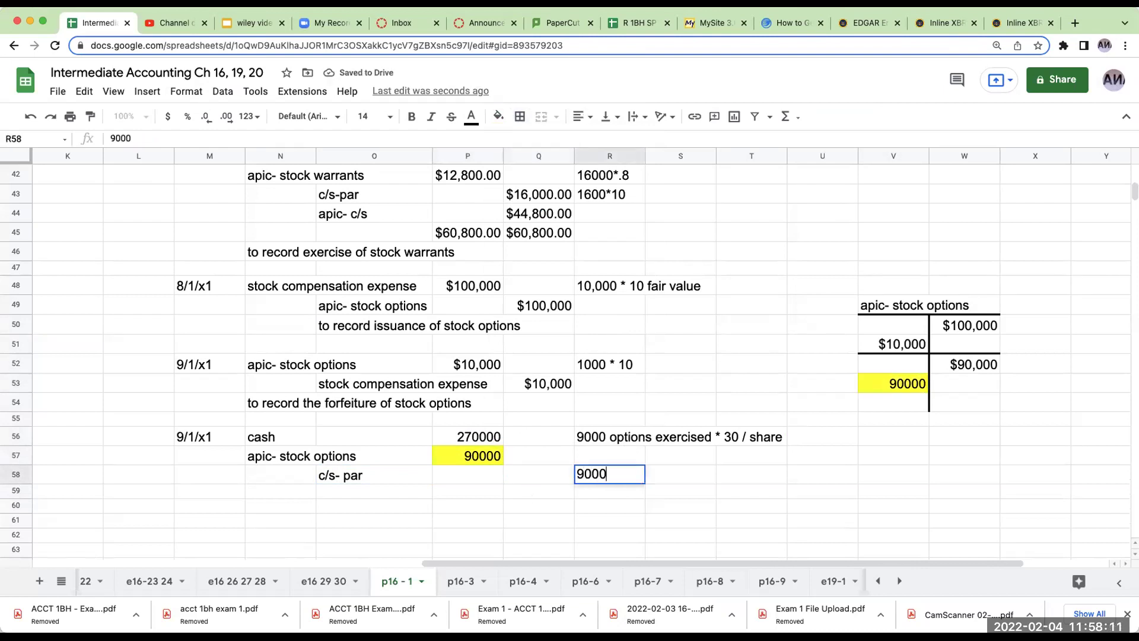
type(" shares")
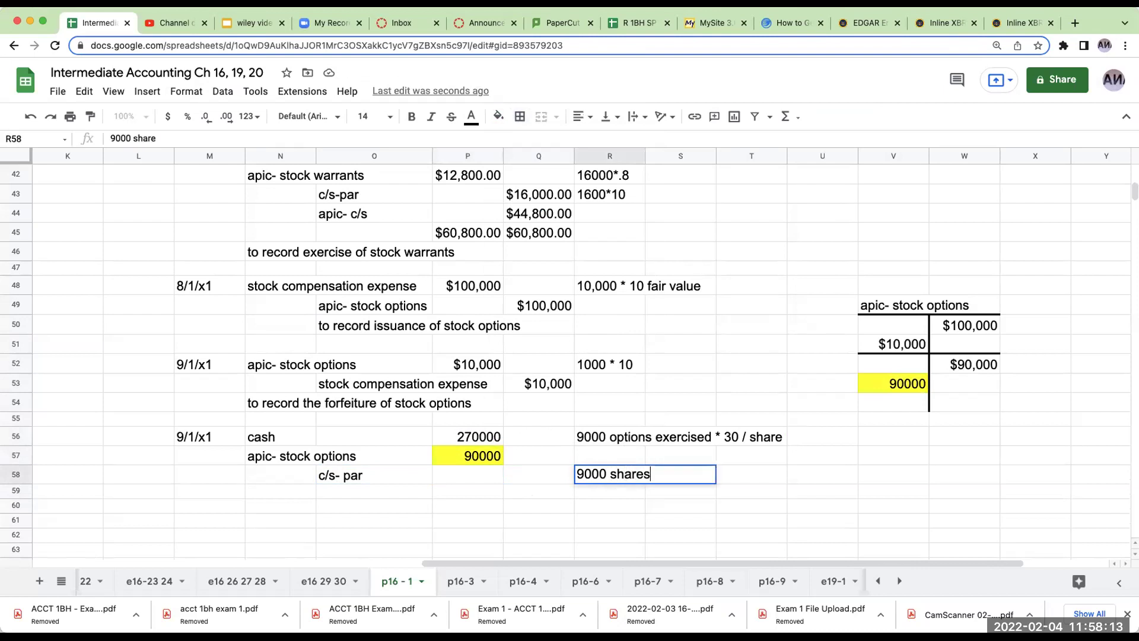
type(" * 10 / share")
key("Return")
Calculate the c/s- par credit in Q58 as 9000*10
left_click(538, 474)
type("+")
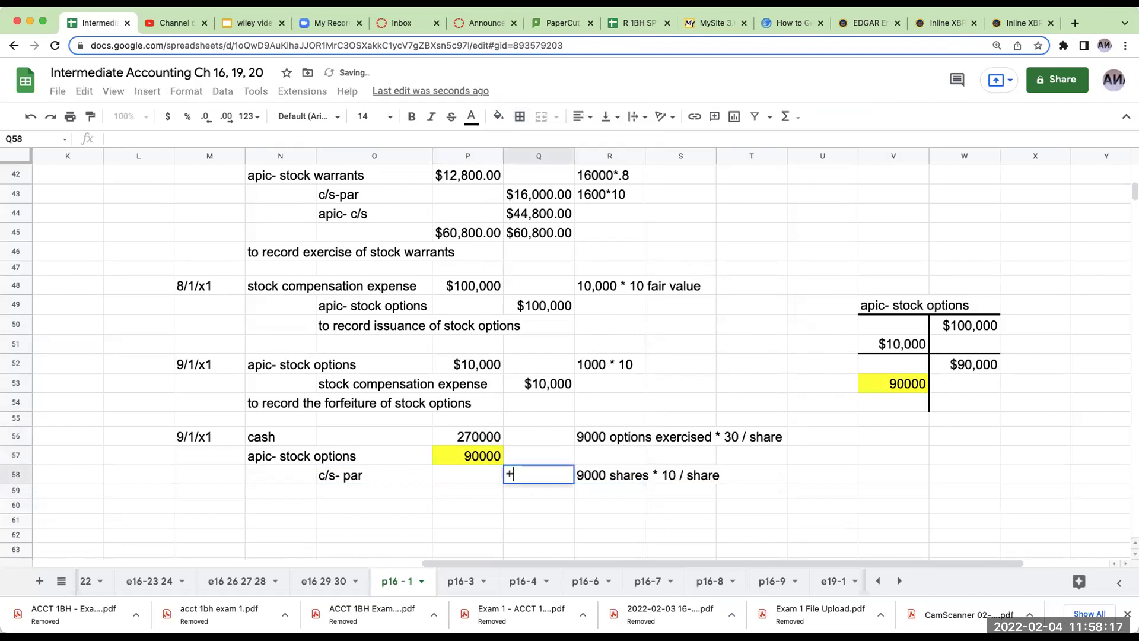
type("9000*10")
key("Return")
left_click(506, 473)
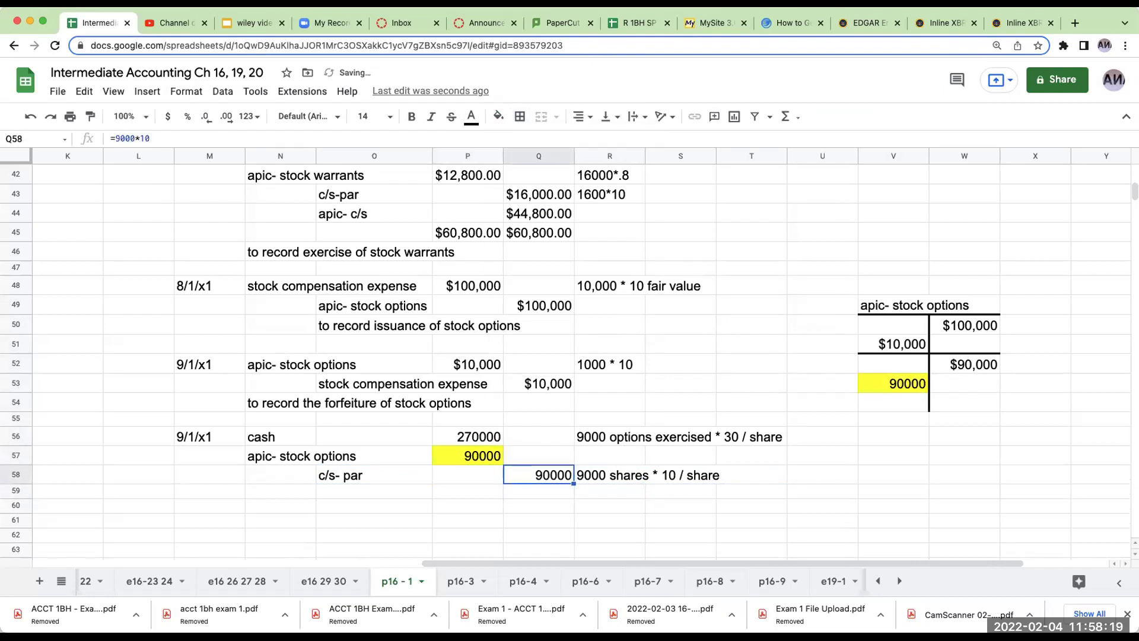
Format the debit and credit amounts of the option exercise entry as currency without decimals
left_click_drag(462, 435, 570, 537)
left_click(169, 116)
left_click(206, 116)
left_click(205, 116)
Enter the second credit account "apic- c/s" in O59 of the option exercise entry
left_click(340, 486)
type("apic- ")
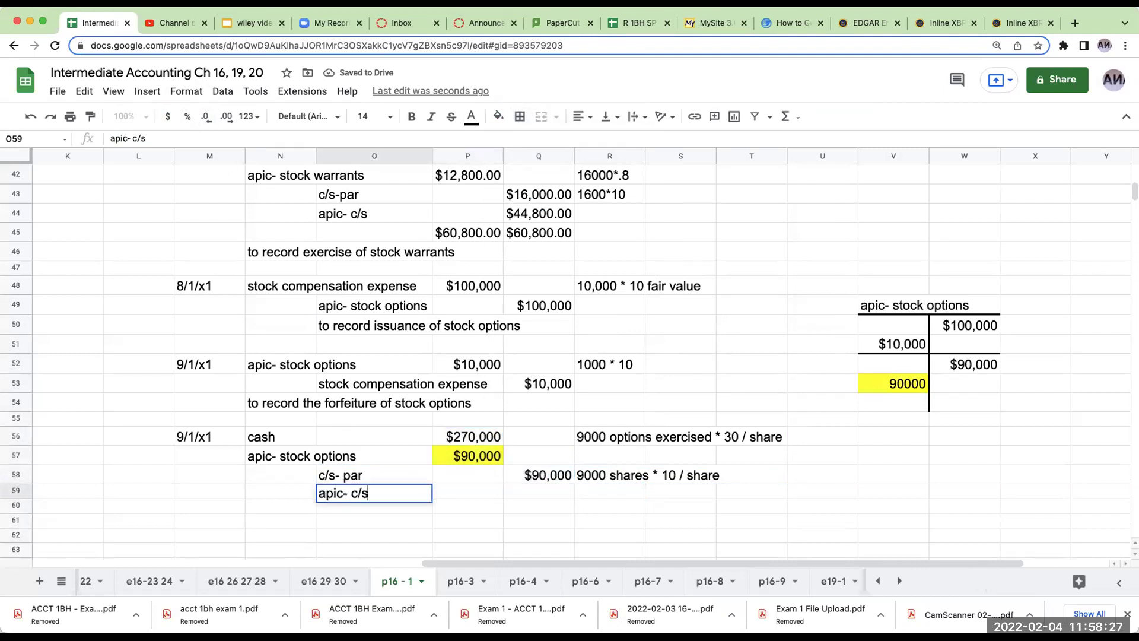
type("c/")
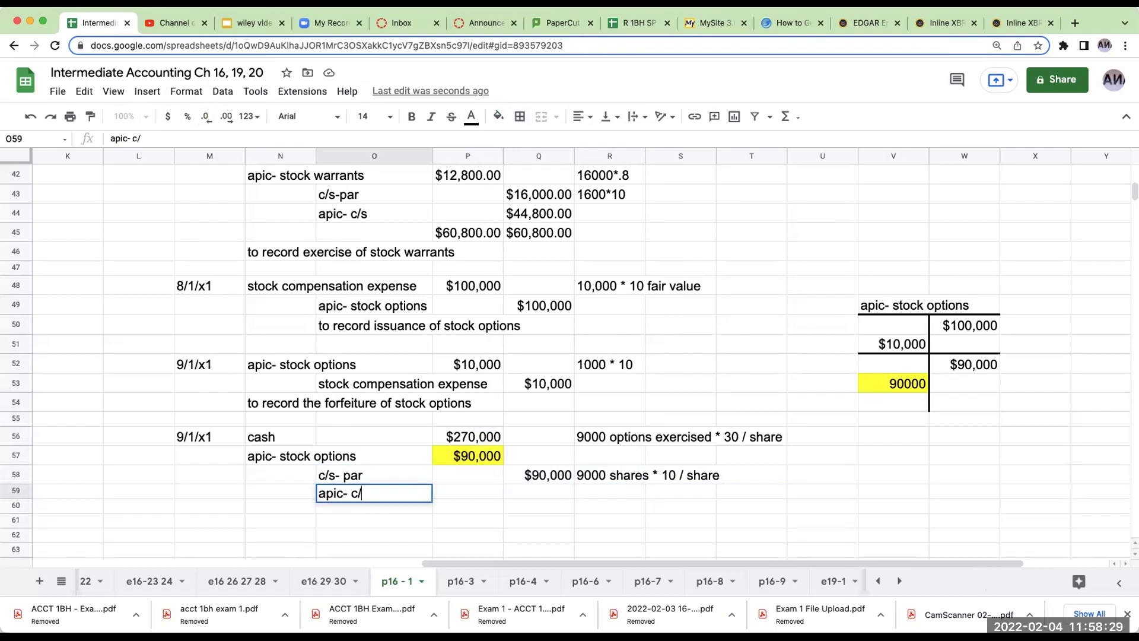
key("Return")
Calculate the apic- c/s credit in Q59 as cash plus apic- stock options minus c/s- par, using +P56+P57-Q58
key("Up")
key("Right")
key("Right")
type("+")
key("Up")
key("Left")
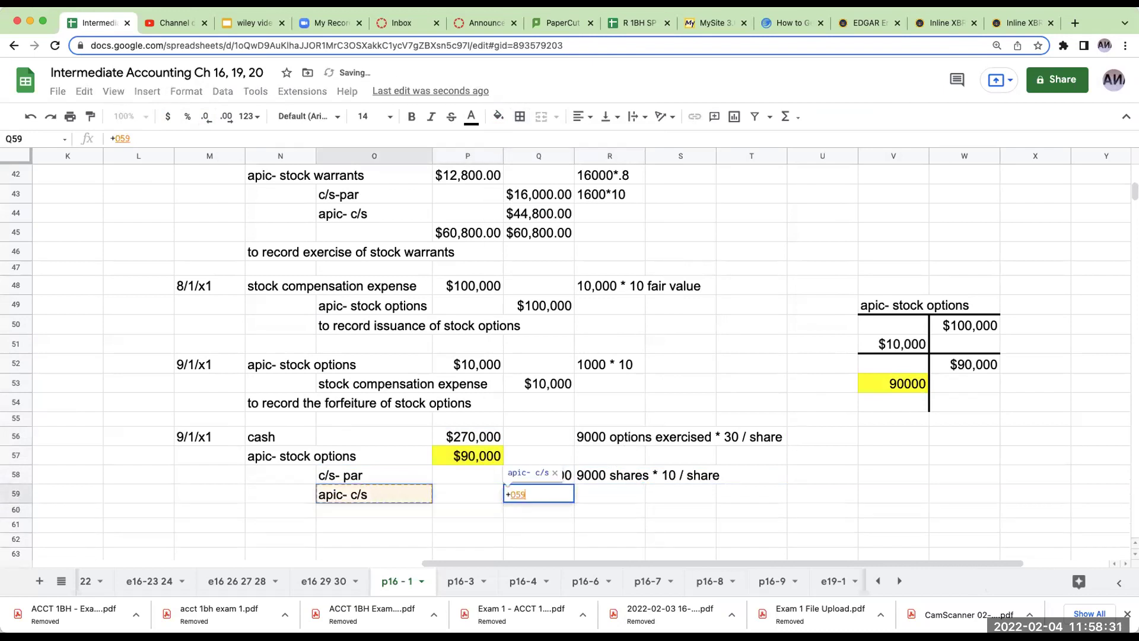
key("Up")
key("Up")
type("-+")
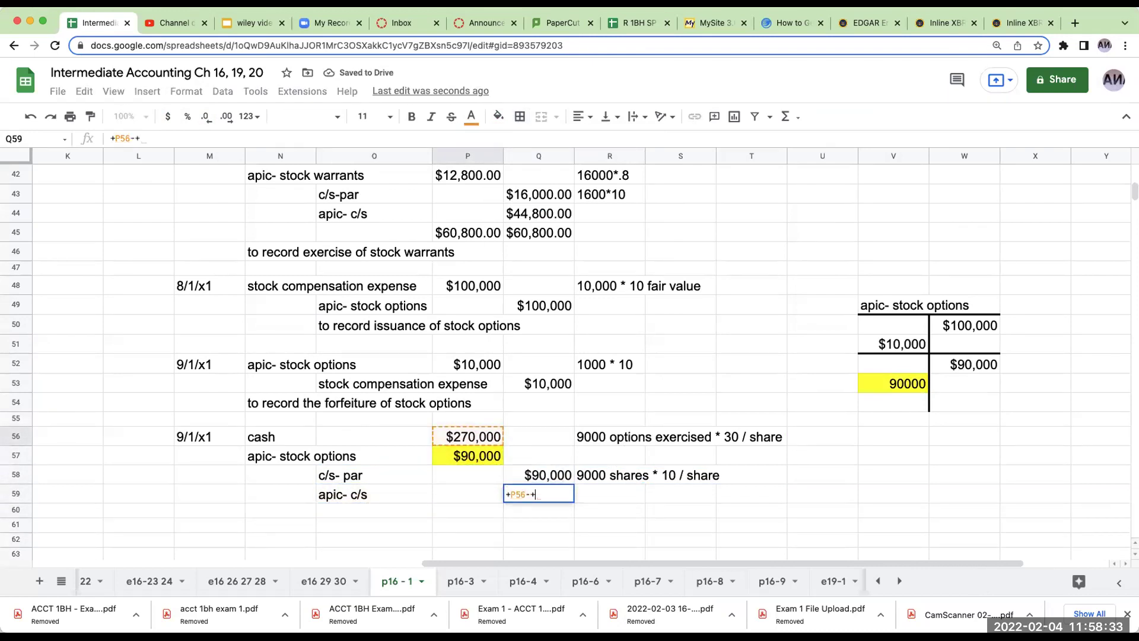
key("BackSpace")
key("BackSpace")
type("+")
key("Left")
key("Up")
key("Up")
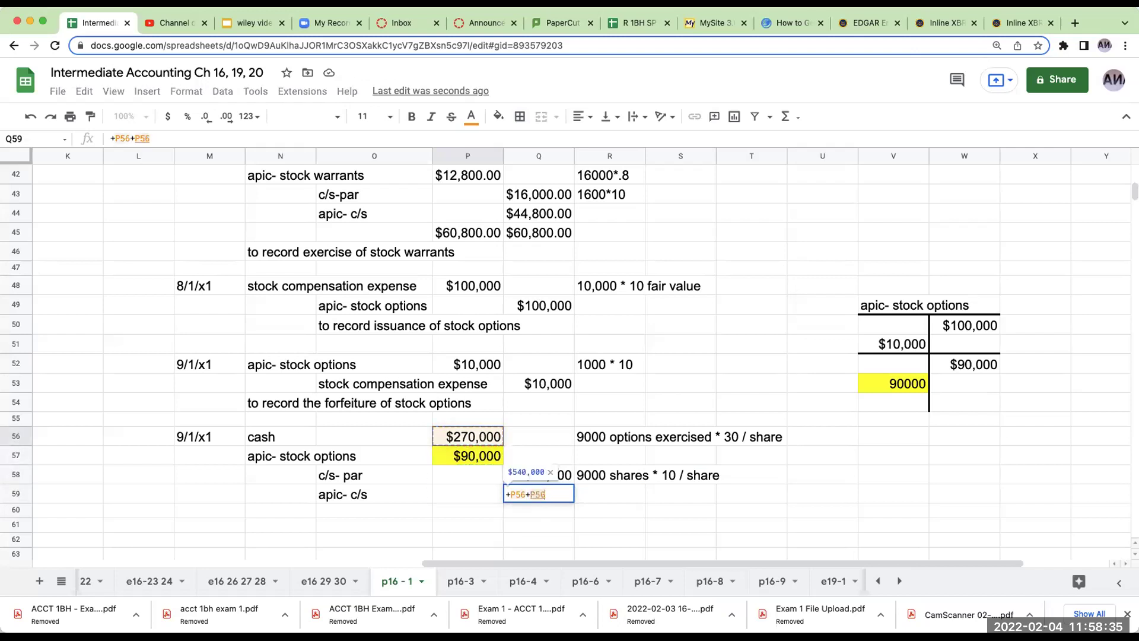
key("F2")
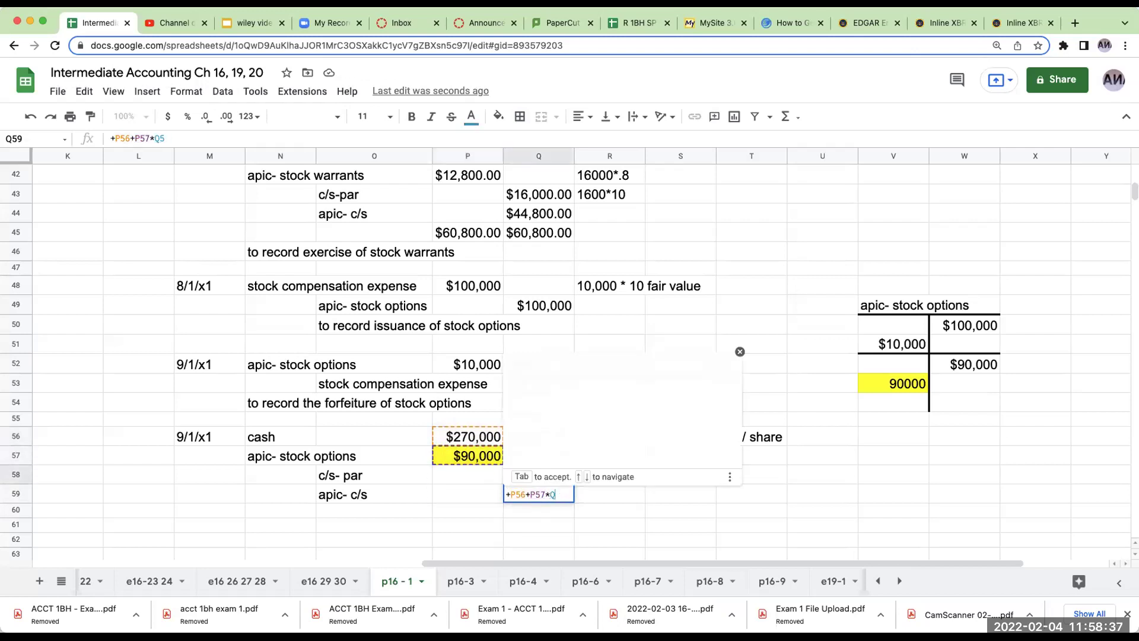
type("-")
key("Up")
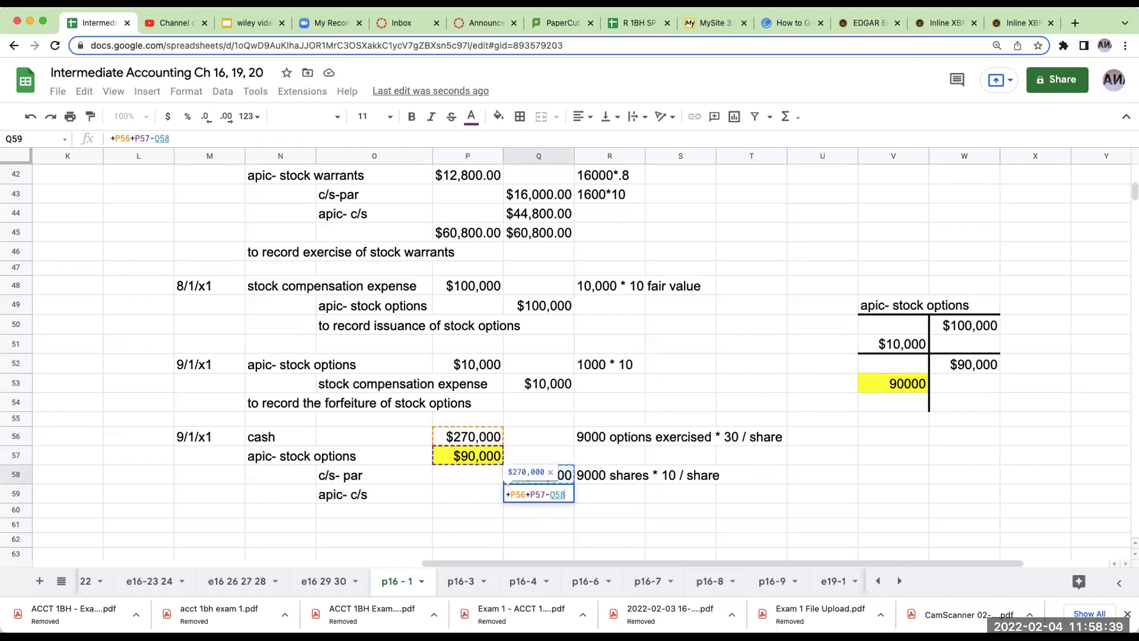
key("Return")
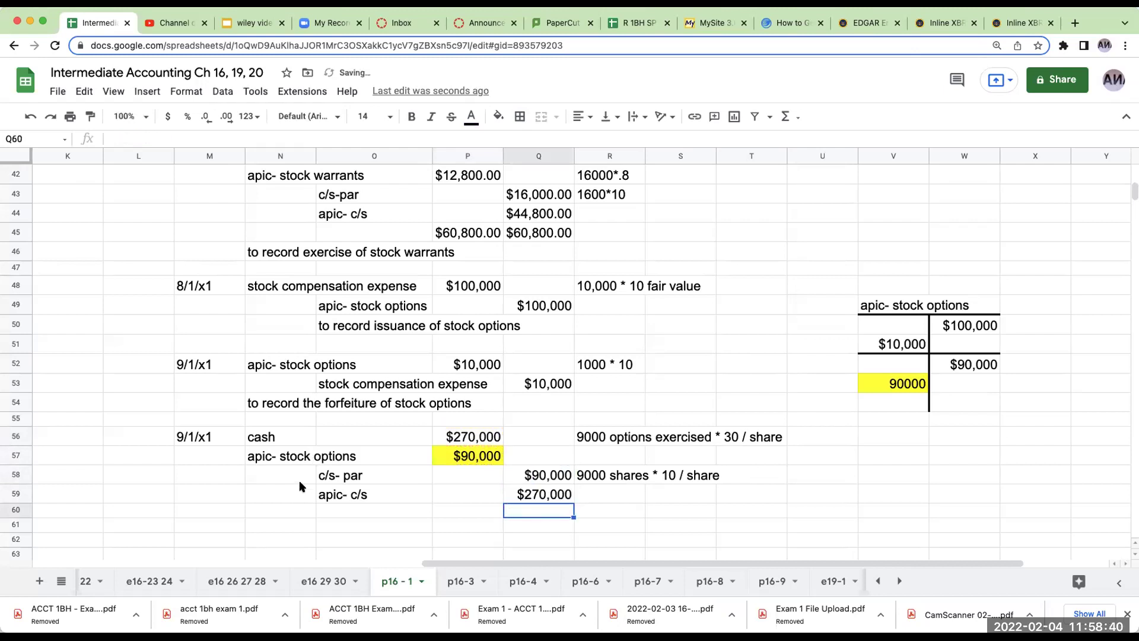
left_click(547, 479)
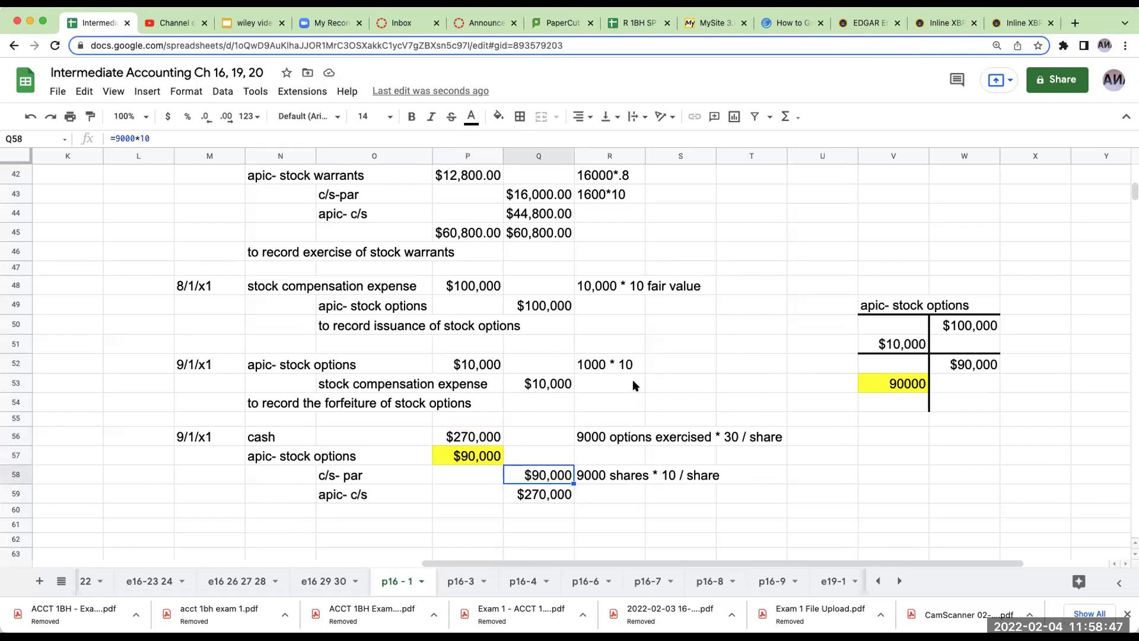
left_click(617, 370)
left_click(617, 285)
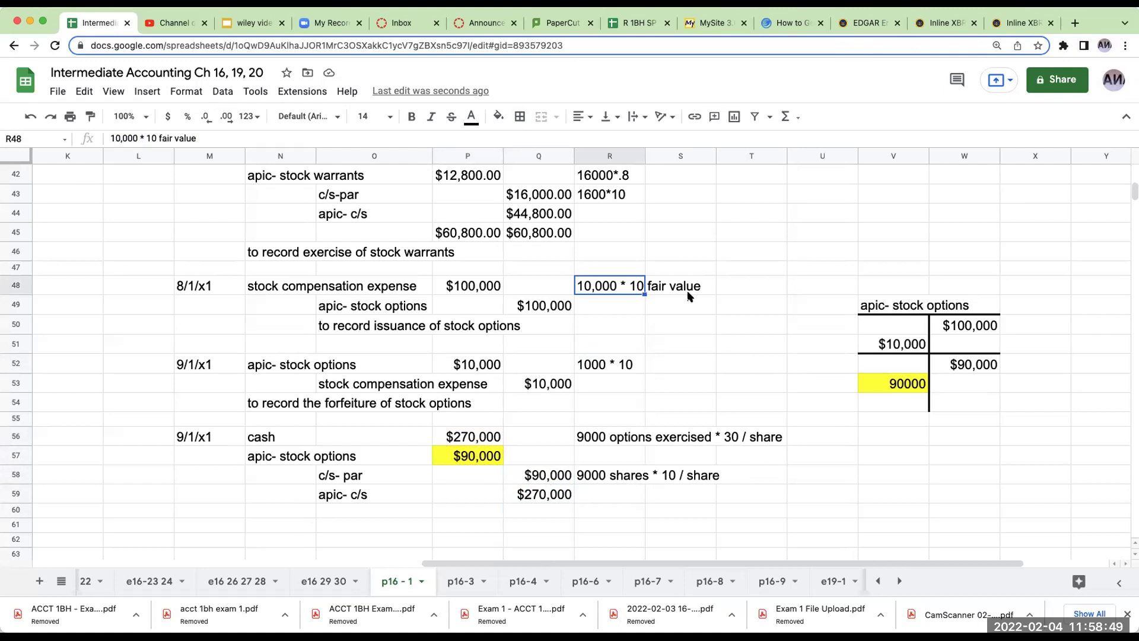
Add the explanation "to record the exercise of stock options" in N60 below the entry
left_click(299, 513)
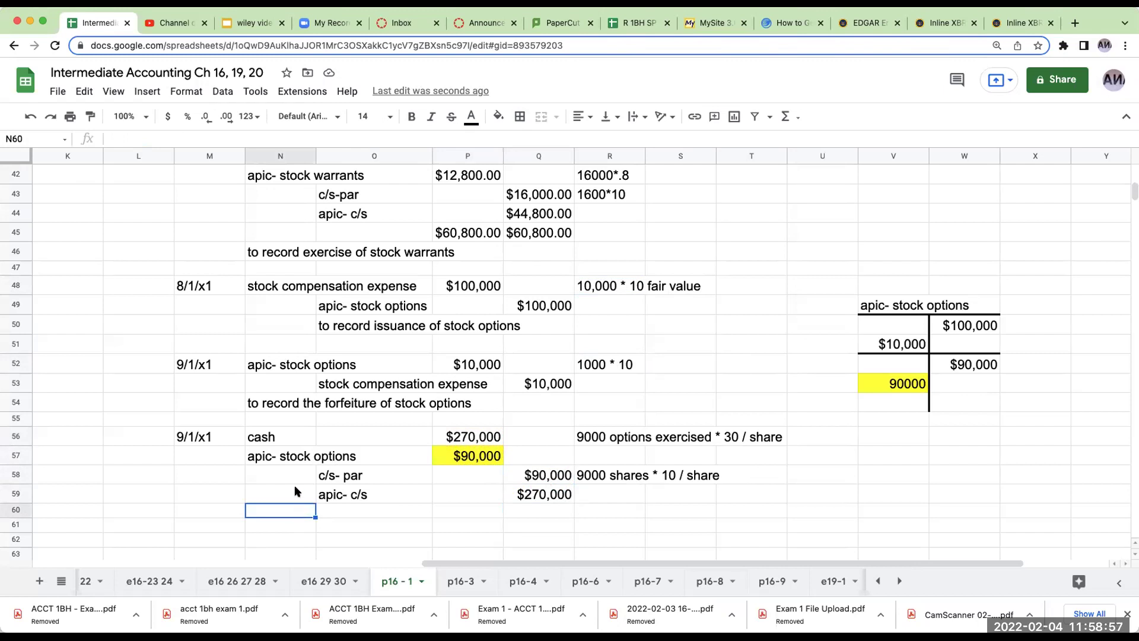
type("to record the")
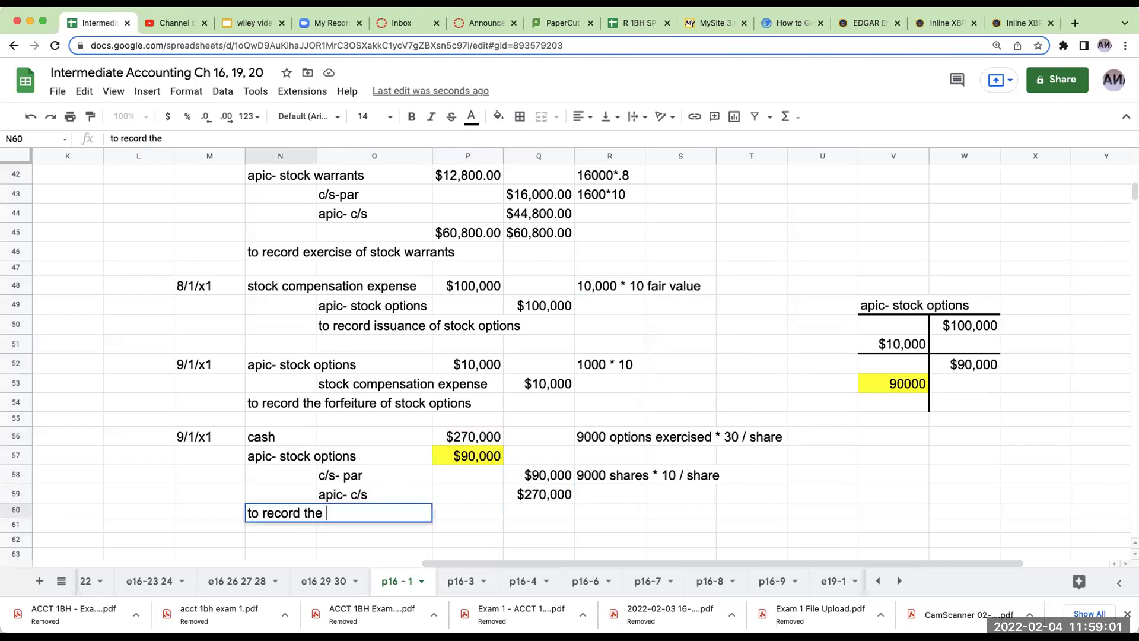
type(" exercise of stock options")
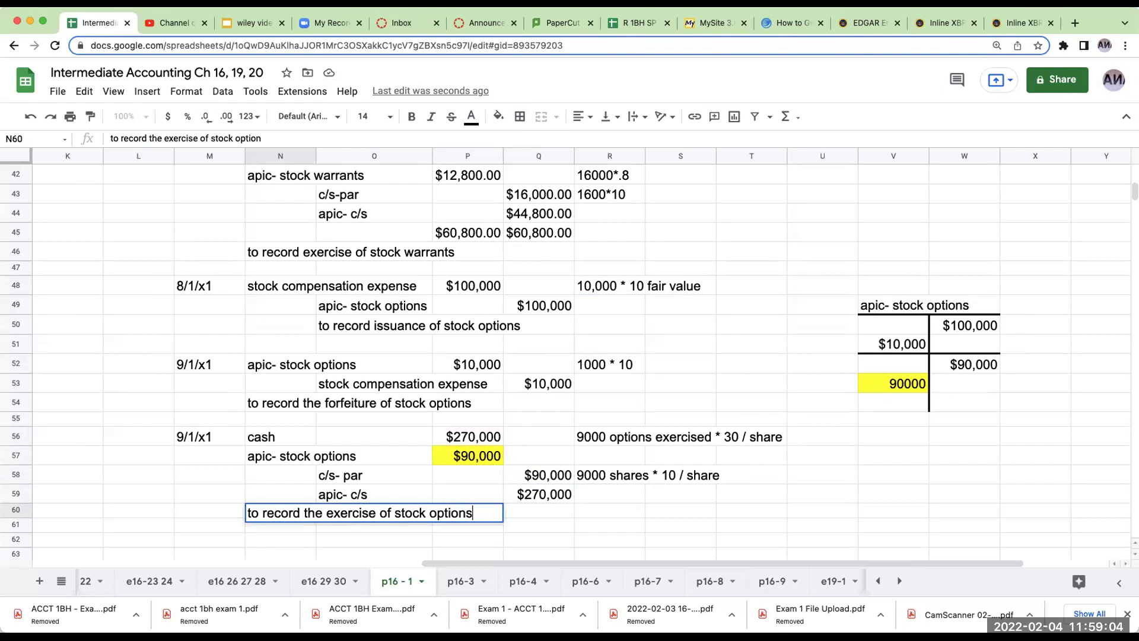
key("Return")
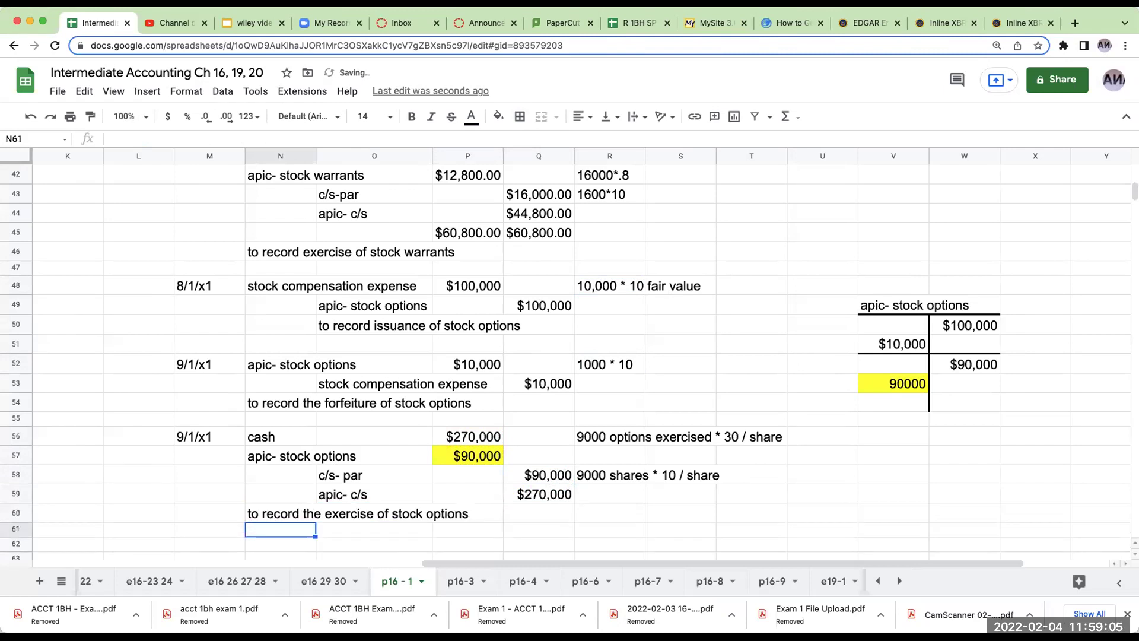
Enter 9000 for both issued shares and o/s shares in the equity table's exercise of stock options row
scroll(294, 391, "up", 12)
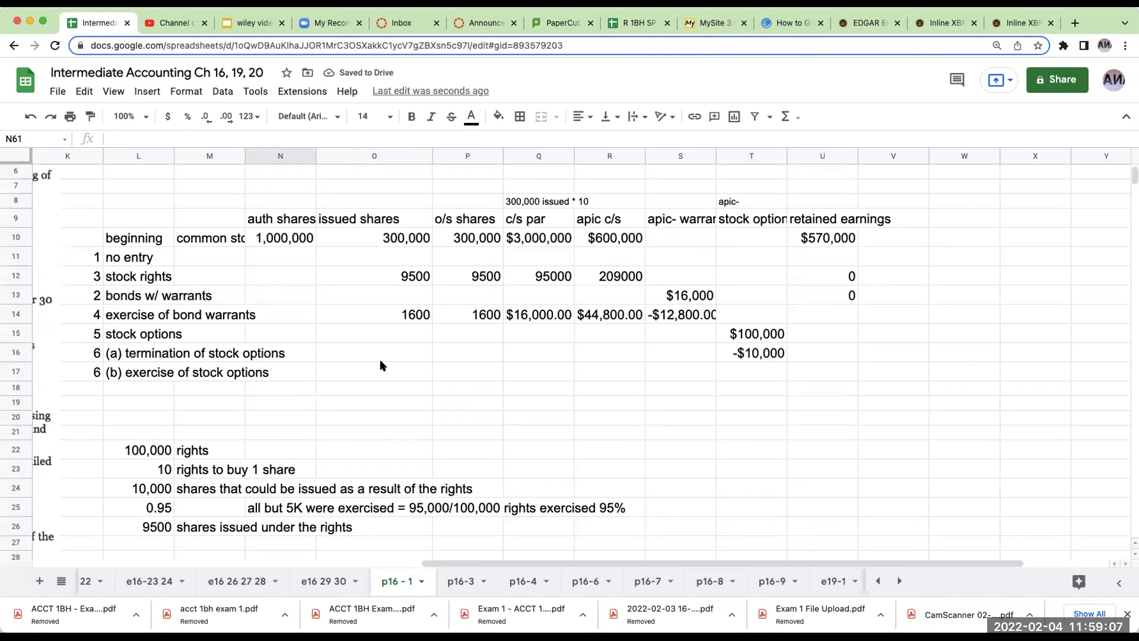
left_click(378, 363)
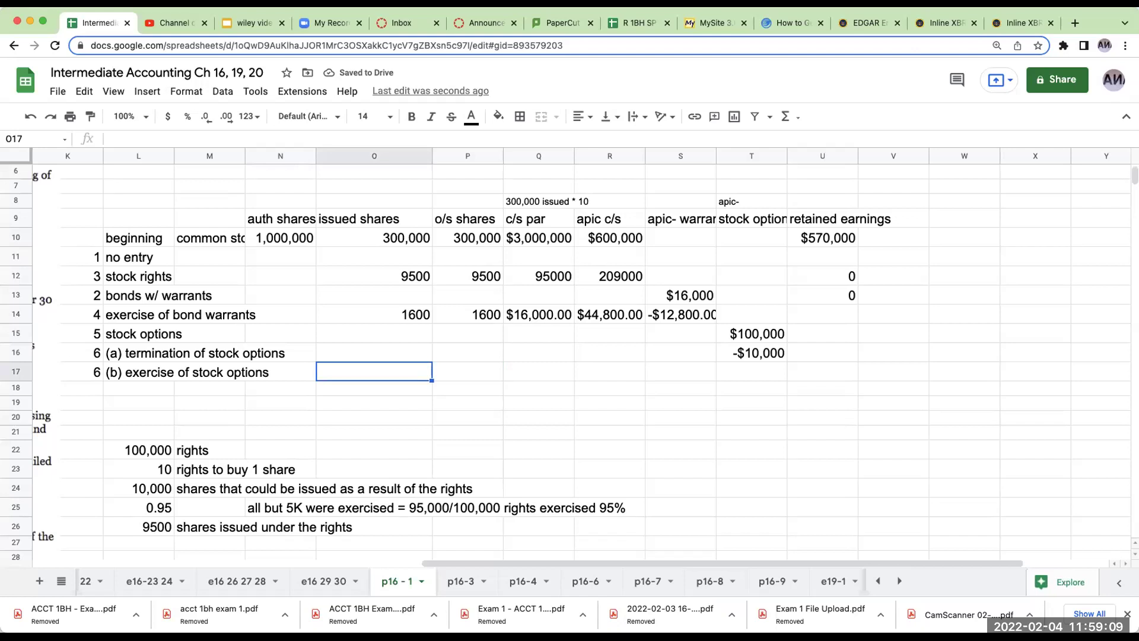
type("9000")
key("Return")
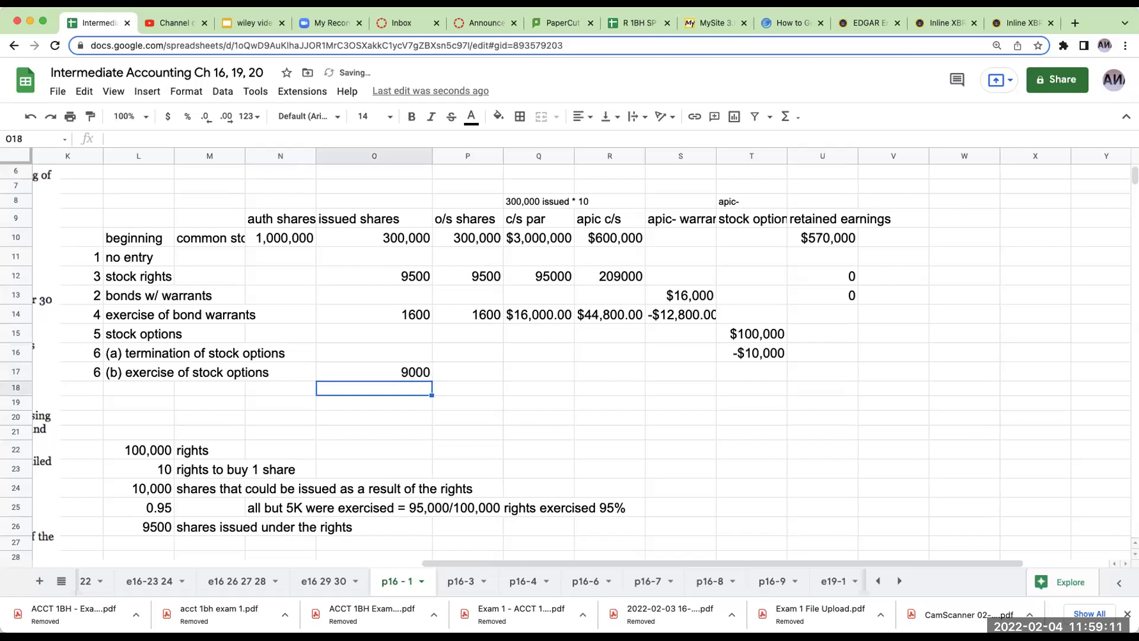
left_click(468, 372)
type("9000")
key("Return")
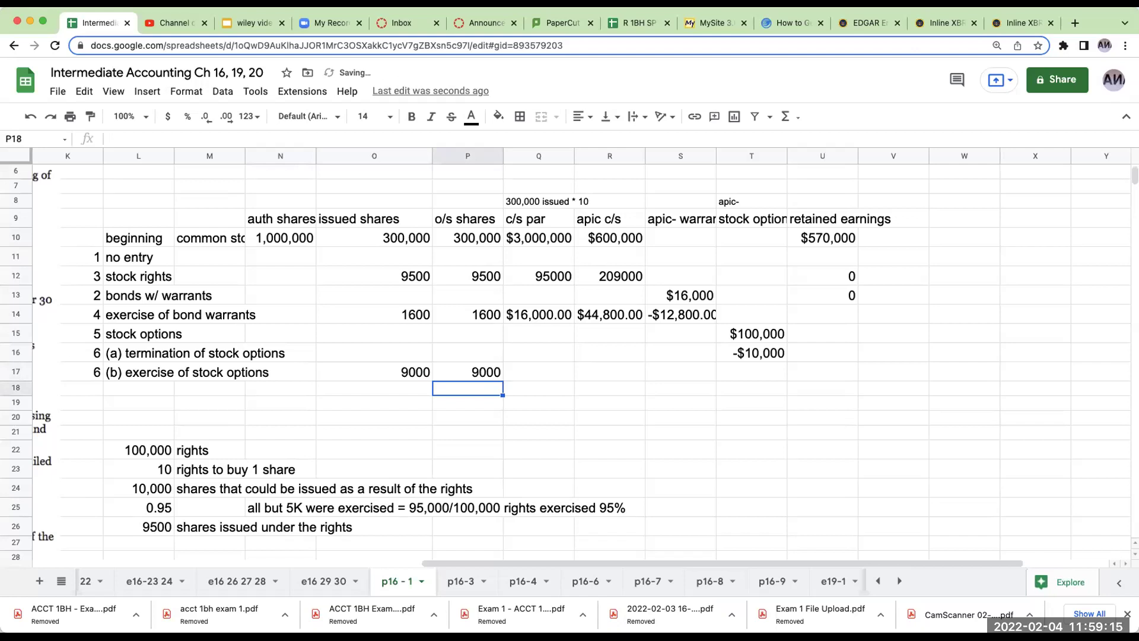
Enter 90000 as the c/s par amount in Q17 for the exercise of stock options
left_click(539, 372)
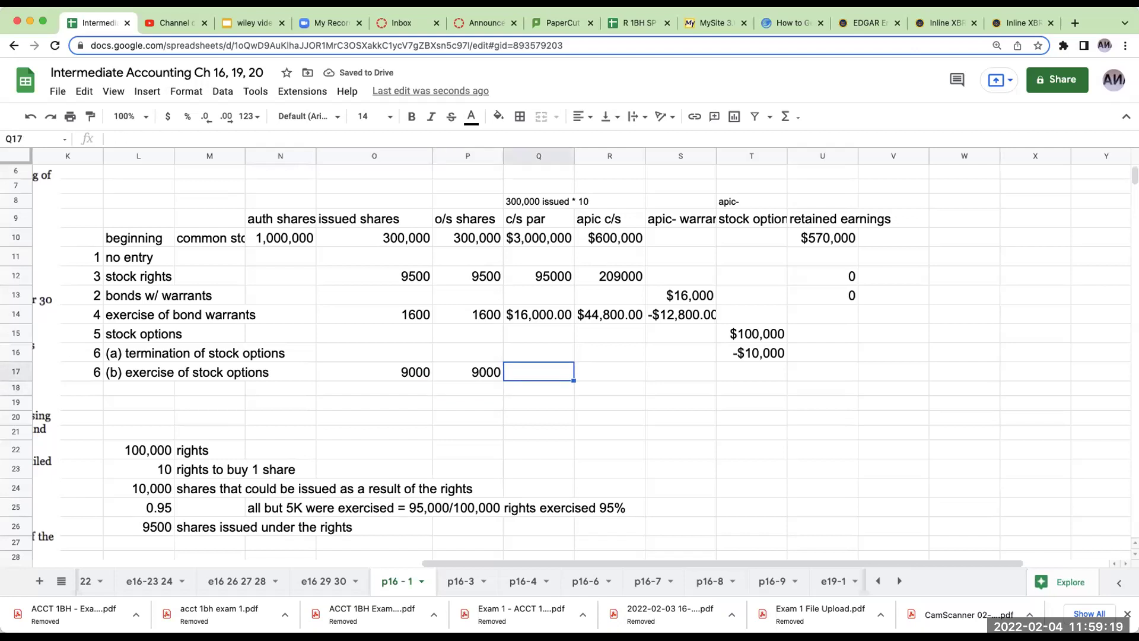
type("90000")
key("Tab")
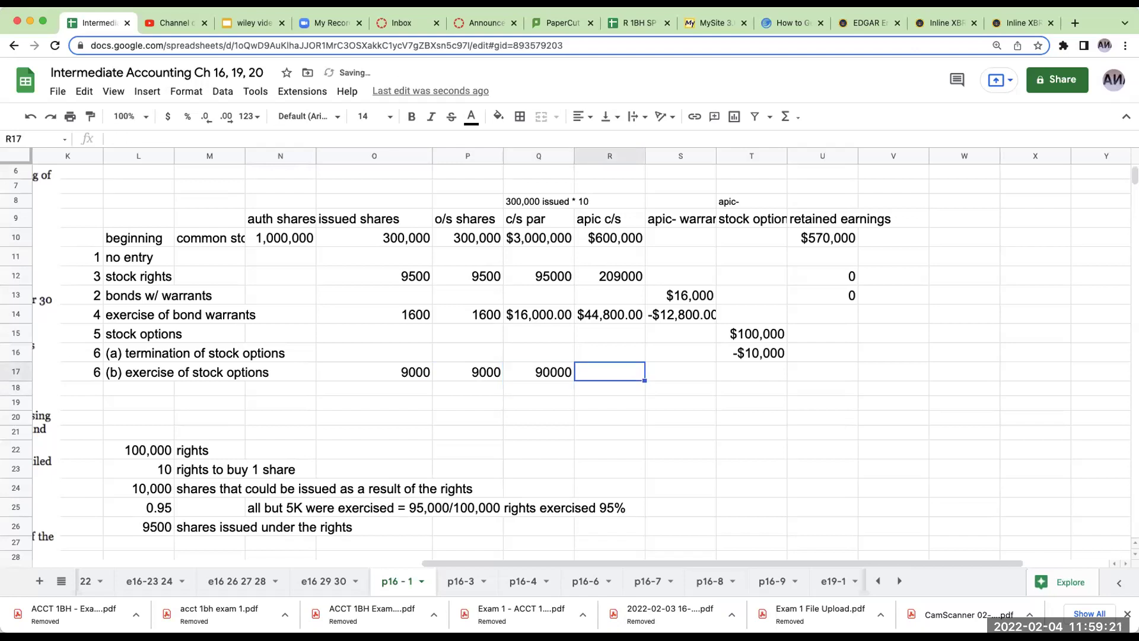
Link the apic c/s amount in R17 of the equity table to the apic- c/s credit of the option exercise entry
type("+")
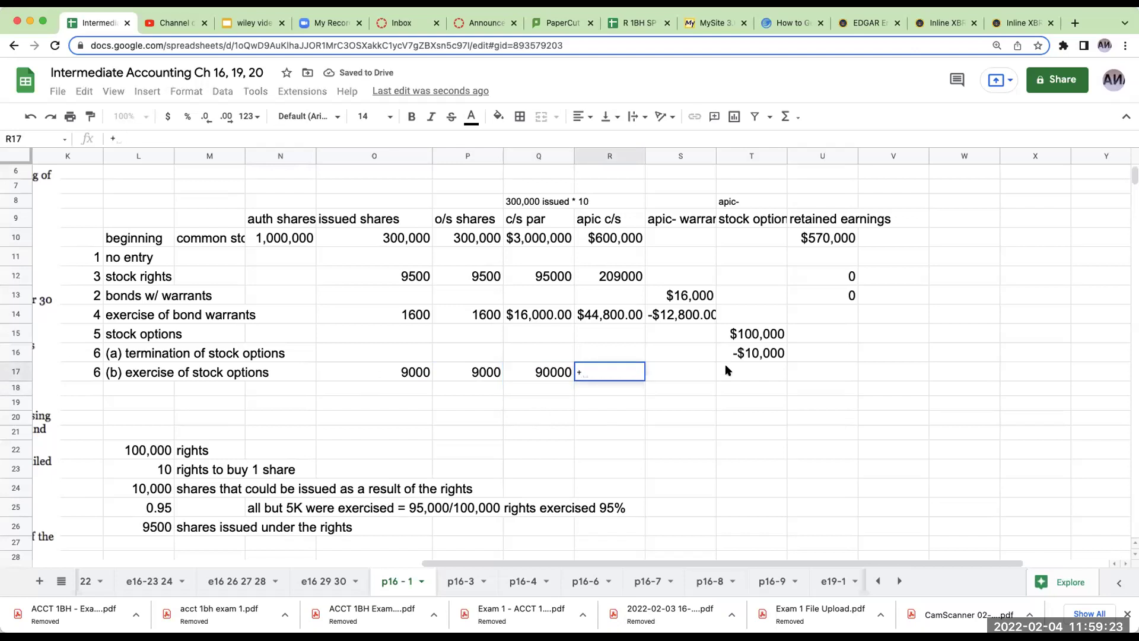
scroll(729, 378, "down", 6)
scroll(729, 377, "down", 7)
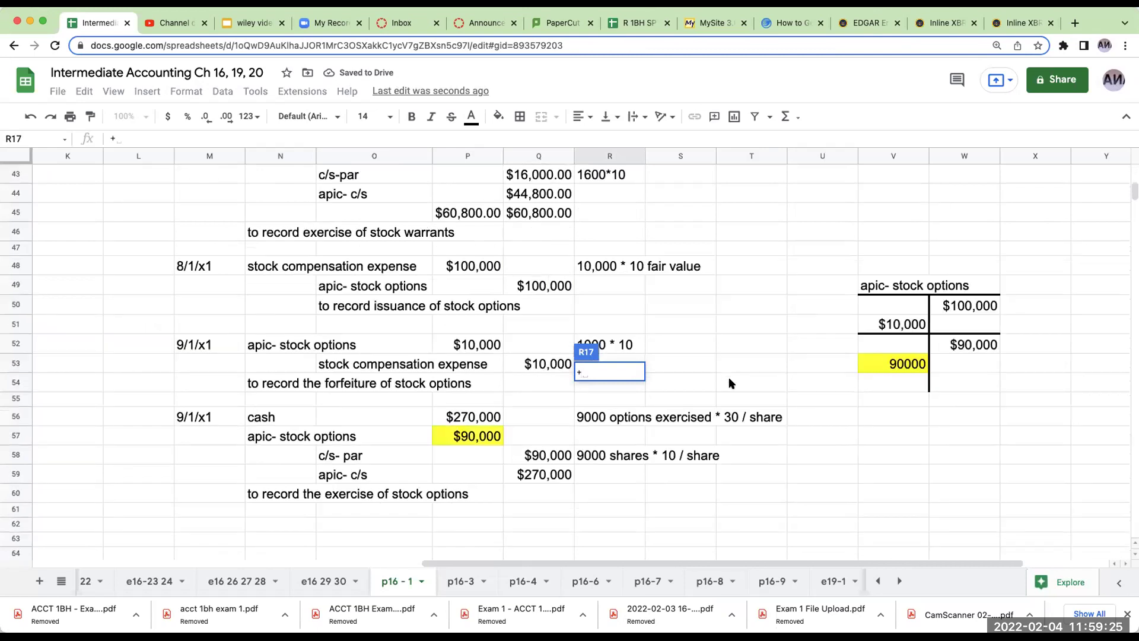
left_click(543, 383)
key("Return")
key("Up")
key("Up")
key("Up")
key("Up")
key("Up")
key("Up")
key("Down")
key("Down")
key("Down")
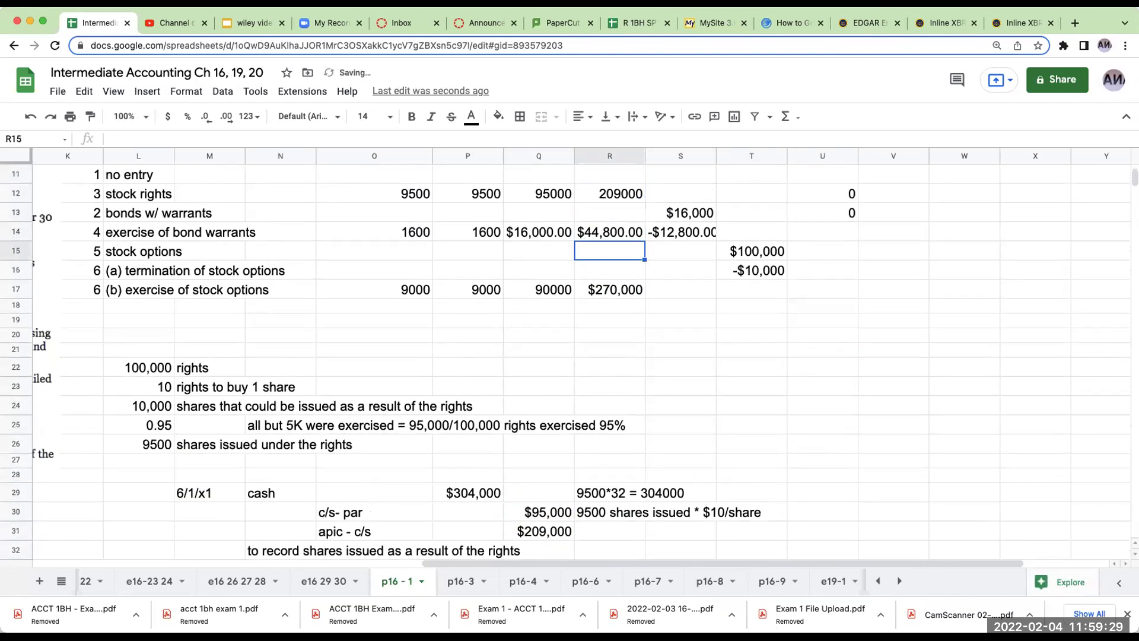
Enter the stock options reduction in T17 as the negative of the apic- stock options debit, using =-P57
key("Right")
key("Right")
key("Down")
key("Down")
type("=-")
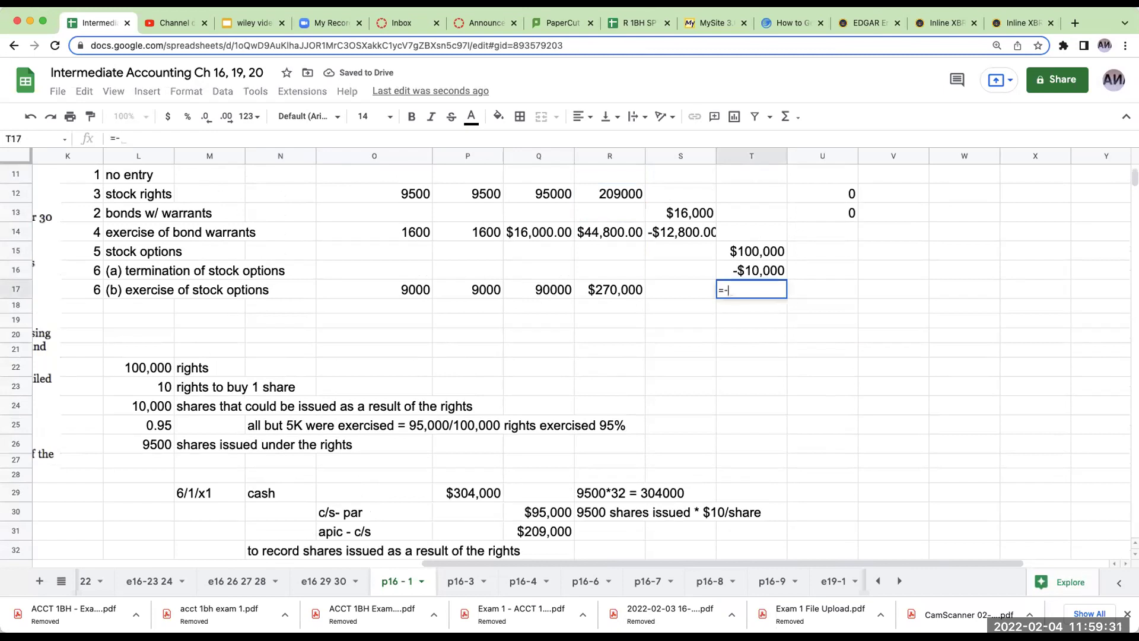
scroll(546, 383, "down", 10)
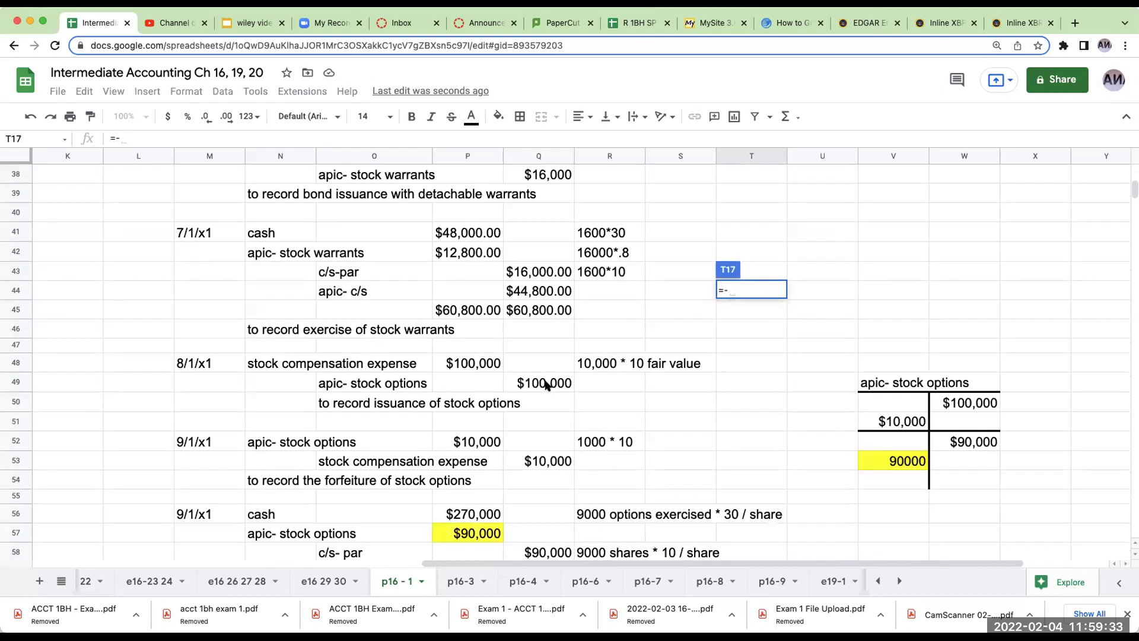
left_click(465, 461)
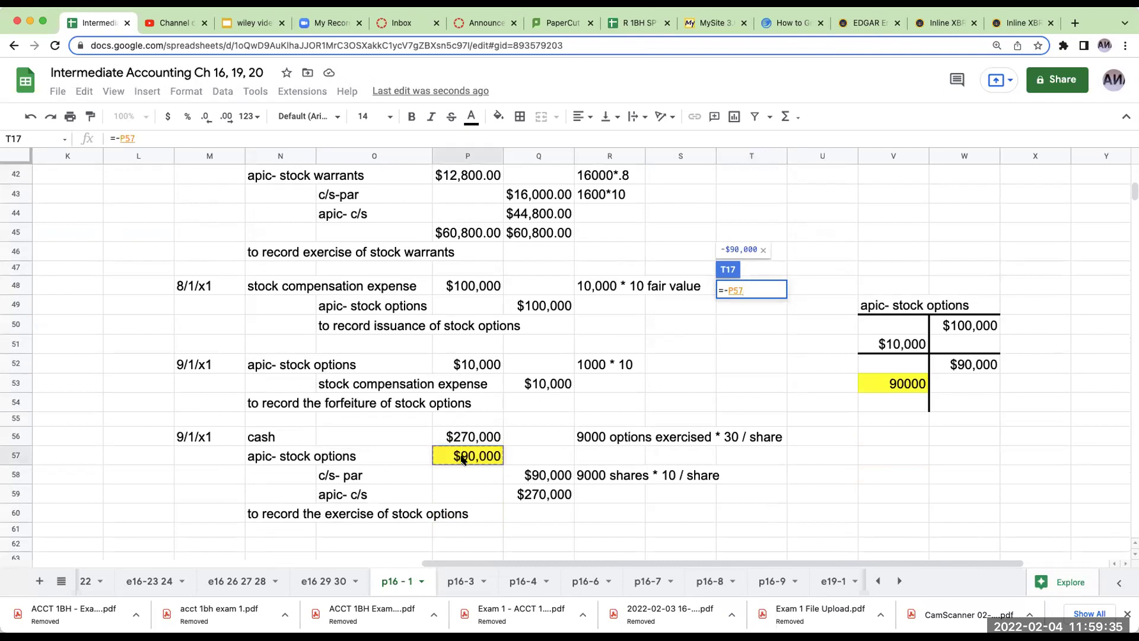
key("Return")
key("Up")
key("Up")
key("Up")
key("Up")
key("Up")
key("Up")
key("Up")
key("Up")
key("Up")
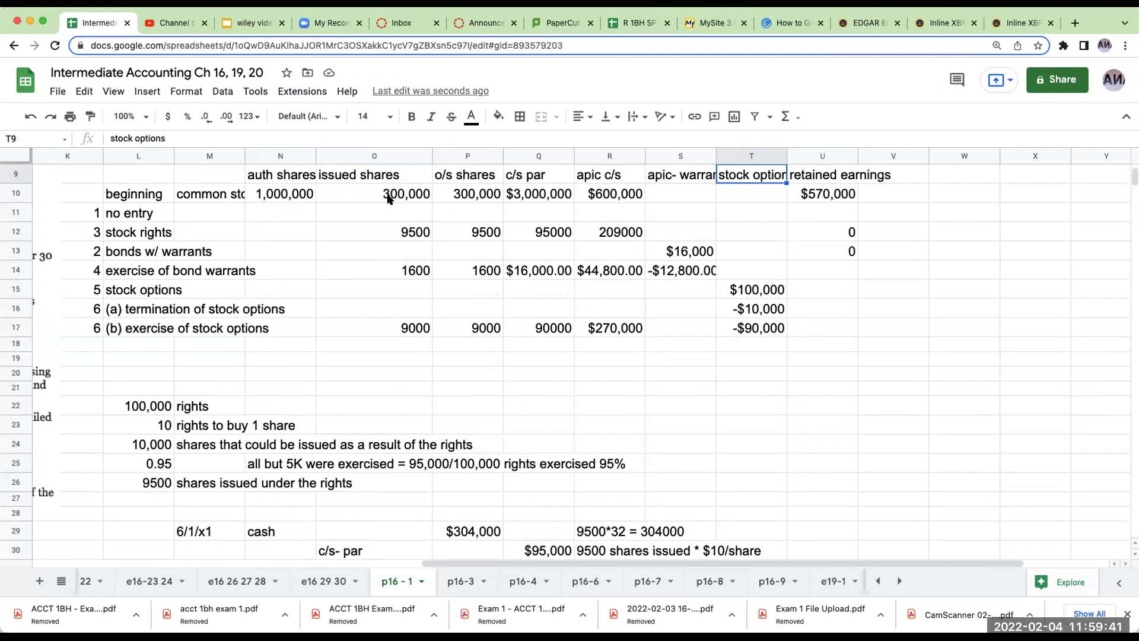
Format the equity table amounts in Q10:U17 as currency without decimals
left_click_drag(525, 198, 817, 333)
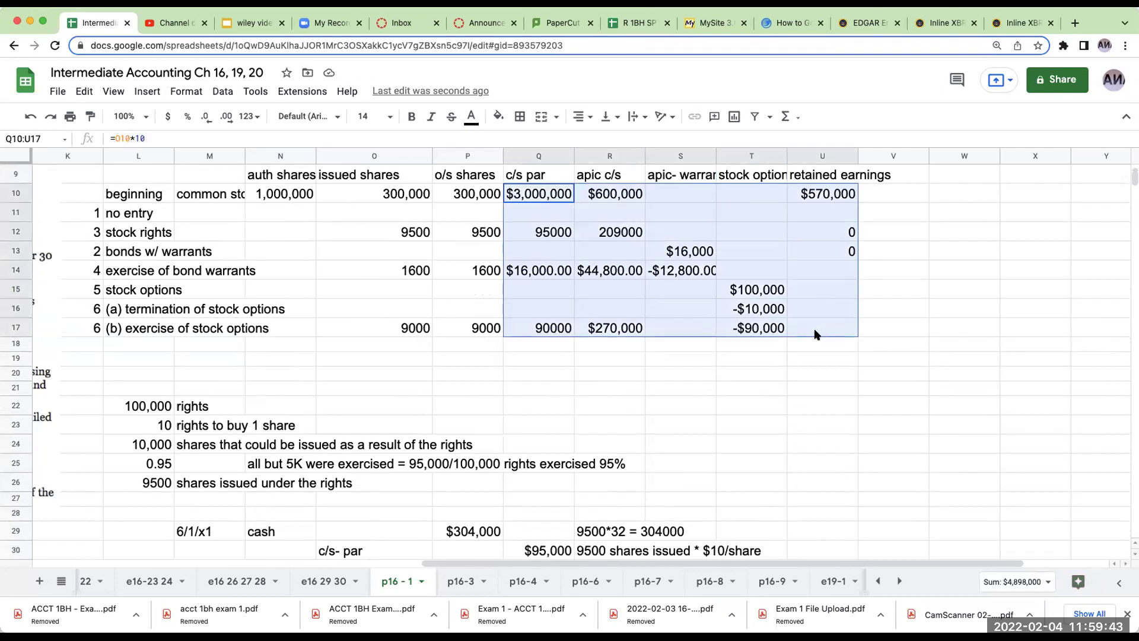
left_click(167, 116)
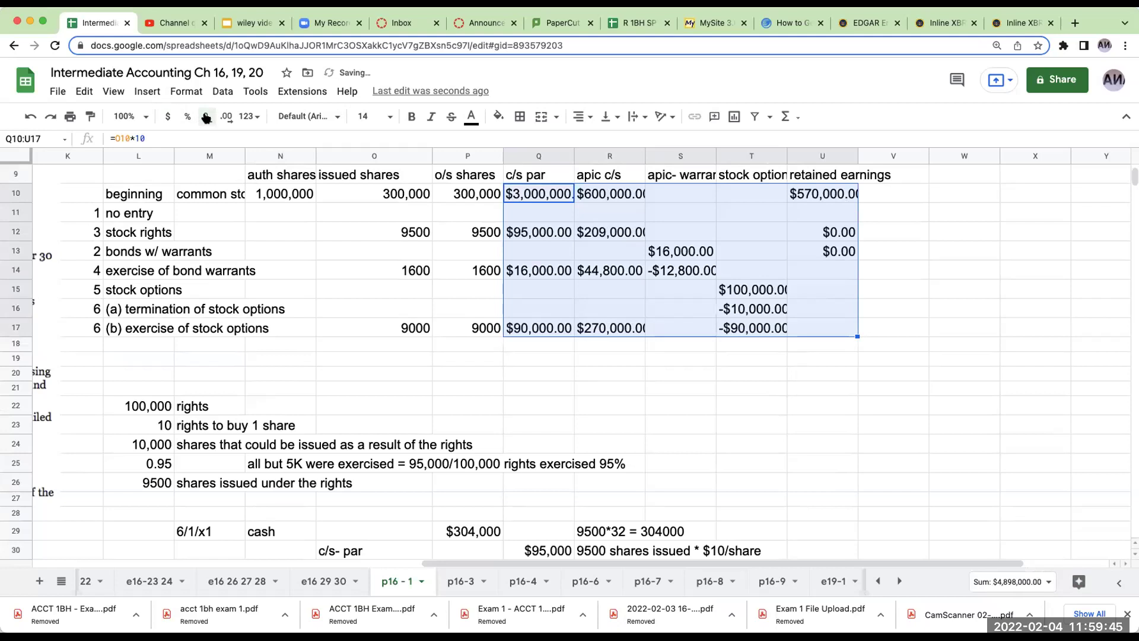
double_click(206, 116)
left_click(659, 424)
Add a top border to L18:U18 beneath the last row of the equity table
left_click_drag(121, 344, 847, 343)
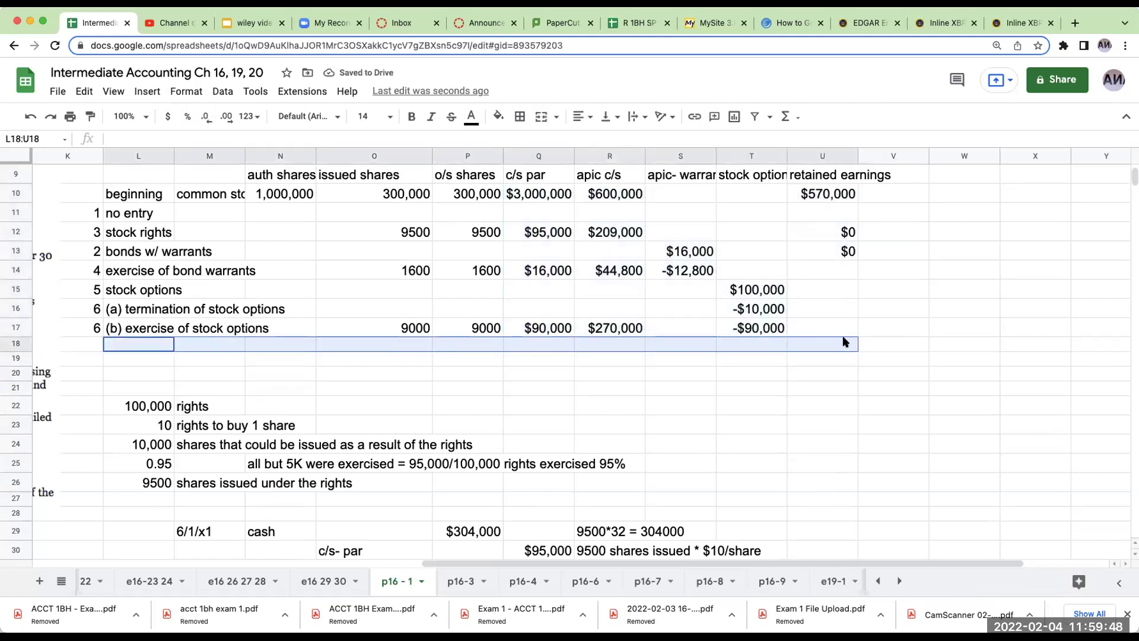
left_click(520, 117)
left_click(544, 164)
left_click(660, 409)
Enter the ending retained earnings of 750000 in U18, as given in the problem's instructions, and format it as currency
left_click_drag(529, 562, 215, 570)
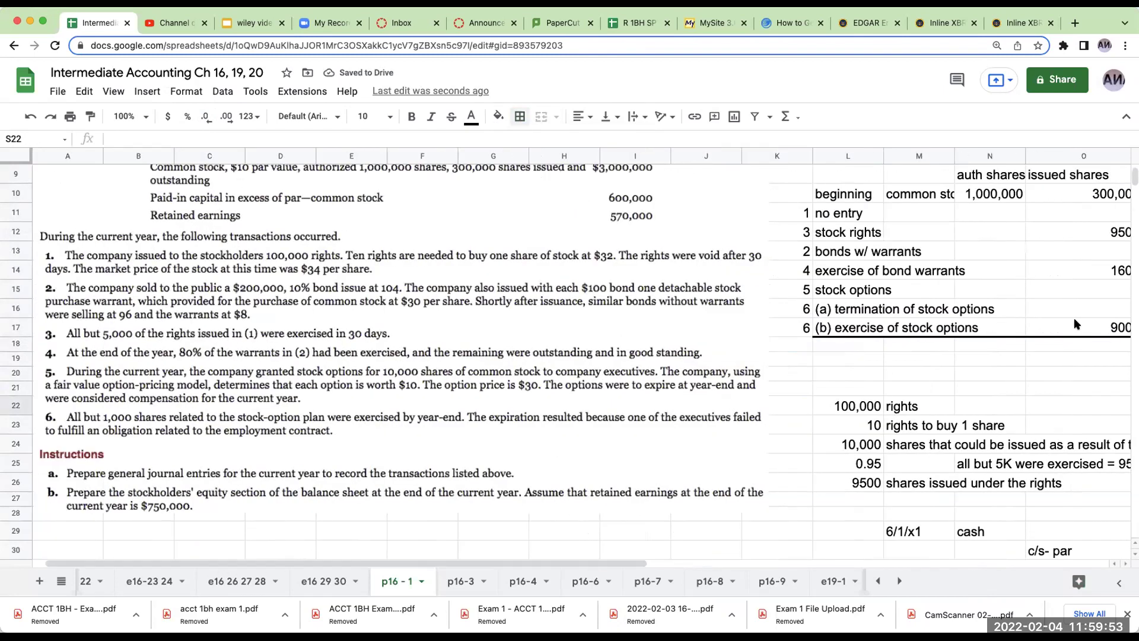
left_click(1074, 344)
key("Right")
key("Right")
key("Right")
key("Right")
key("Right")
key("Right")
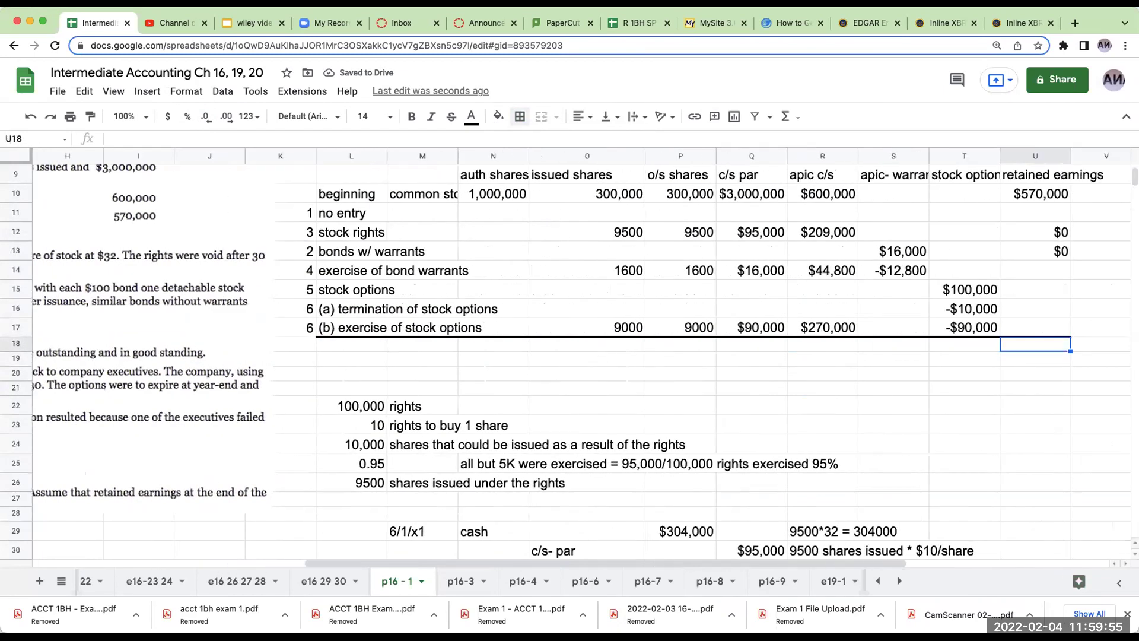
type("750000")
key("ctrl+Return")
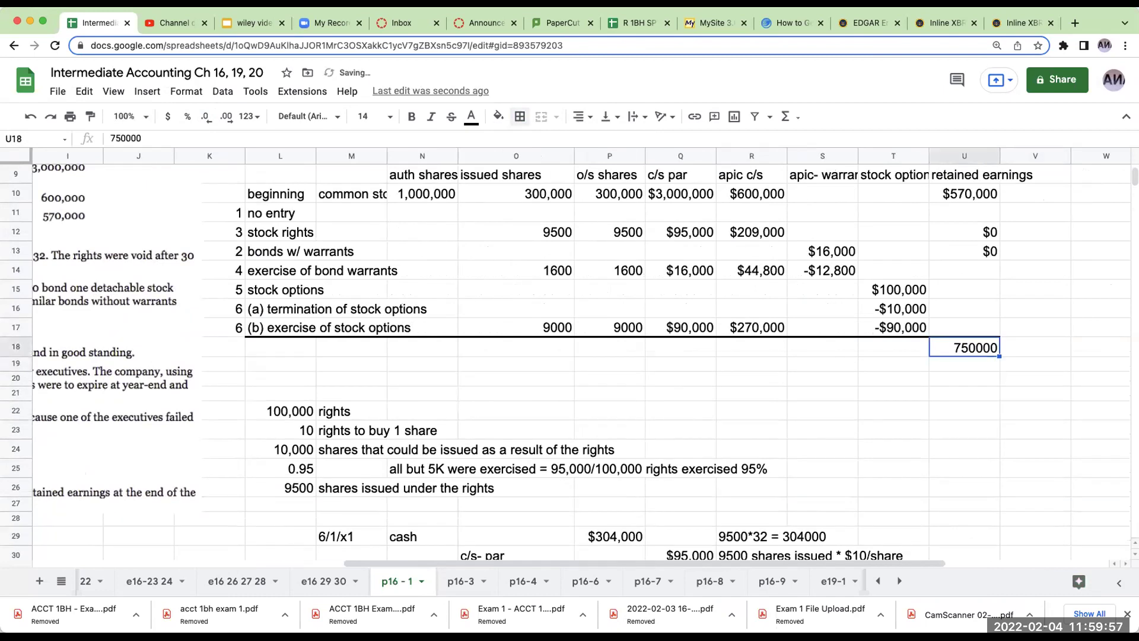
left_click(168, 116)
Enter 0 as the retained earnings effect of the three stock option transactions in U15:U17
key("Up")
key("Up")
key("Up")
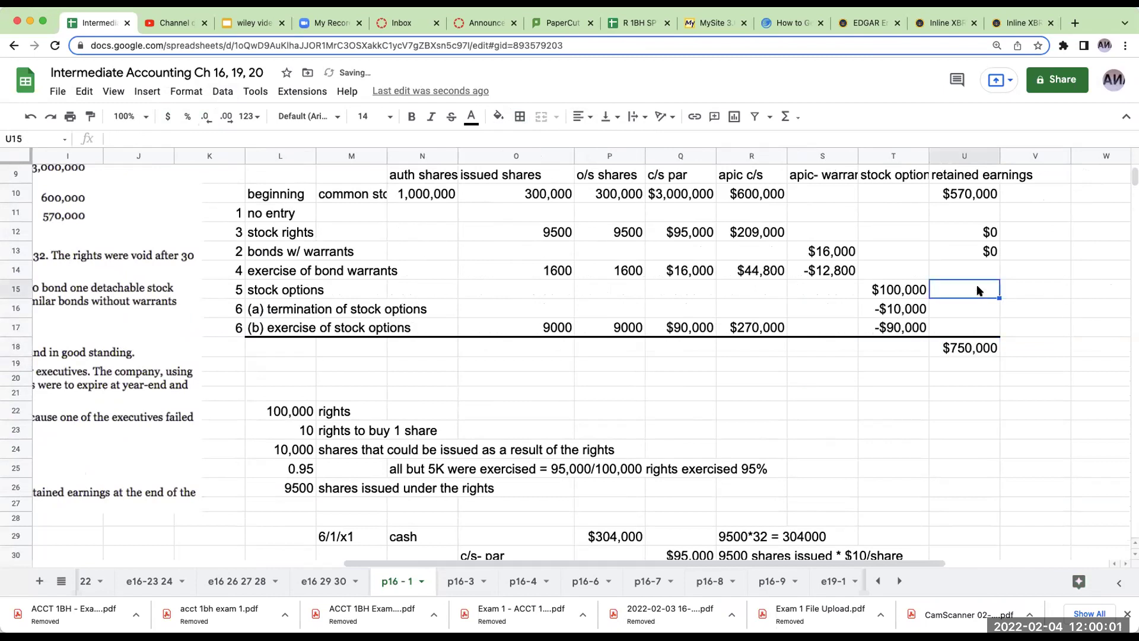
type("0")
key("Return")
type("0")
key("Return")
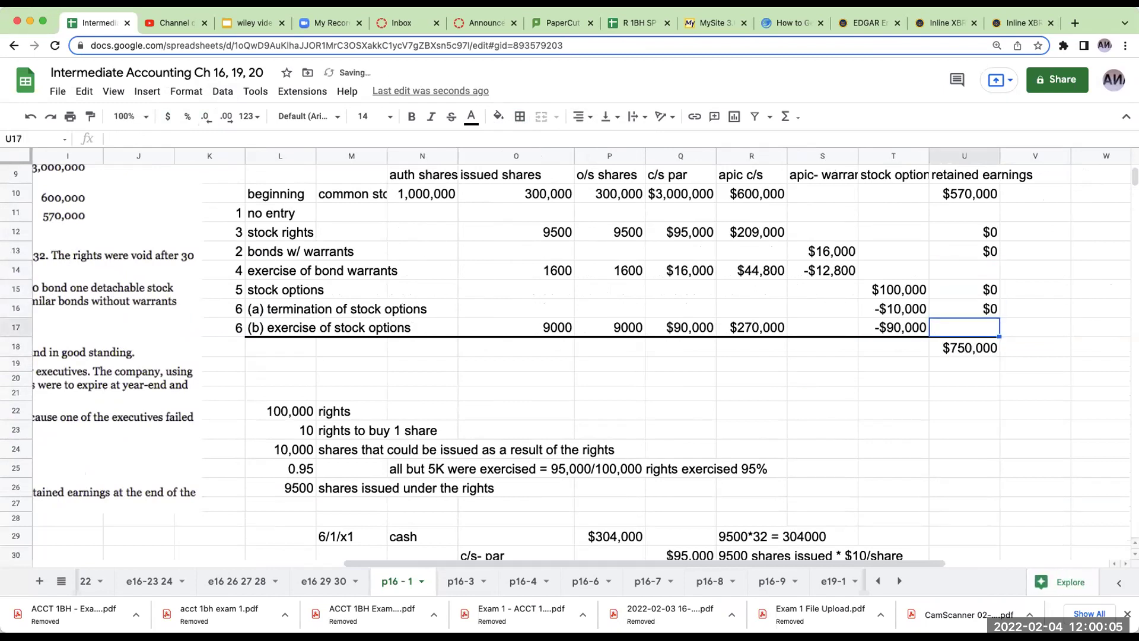
type("0")
key("Return")
Total the stock options column of the equity table in T18
key("Left")
type("=sum(T15:T17)")
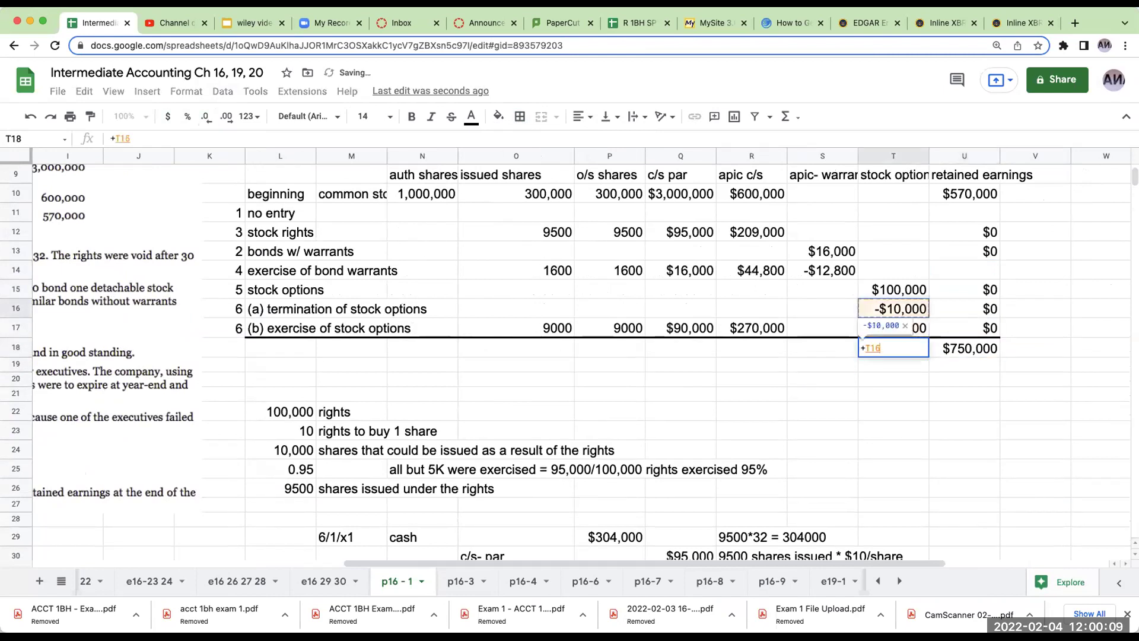
key("Return")
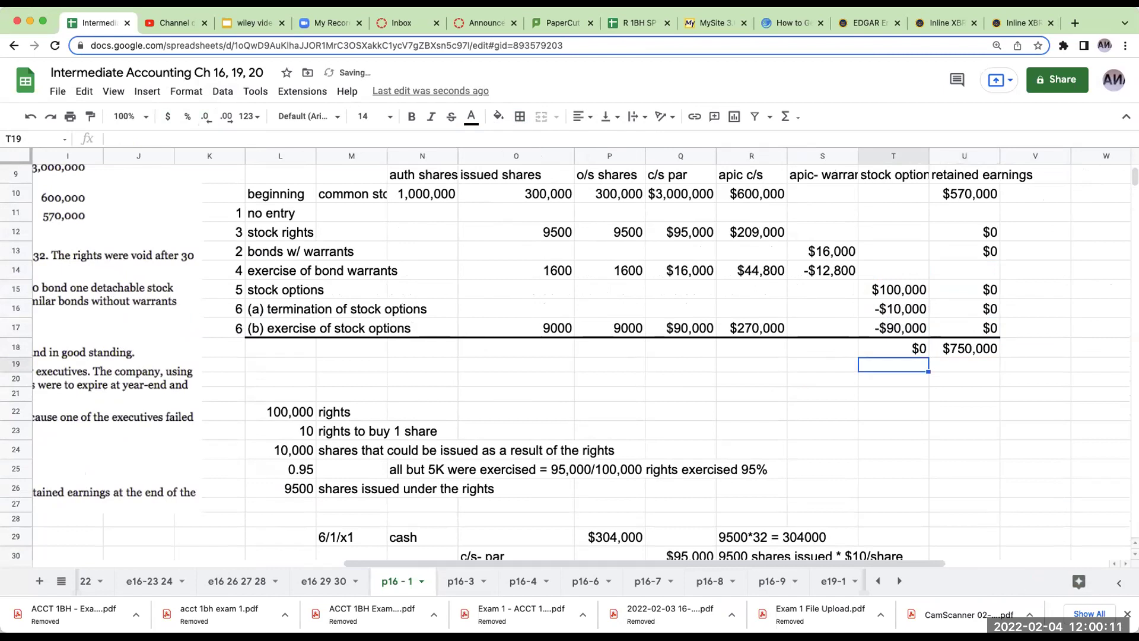
Total the apic- warrants column in S18 by adding S13 and S14
left_click(823, 348)
type("+")
key("Up")
key("Up")
key("Up")
key("Up")
key("Up")
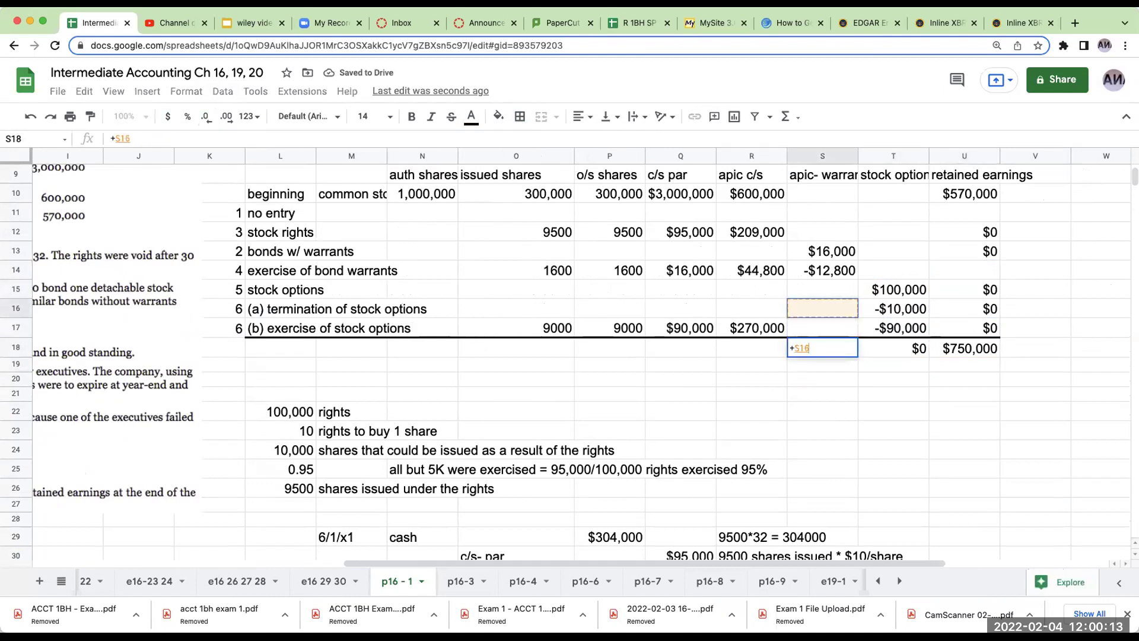
type("+")
key("Up")
key("Up")
key("Up")
key("Up")
key("Return")
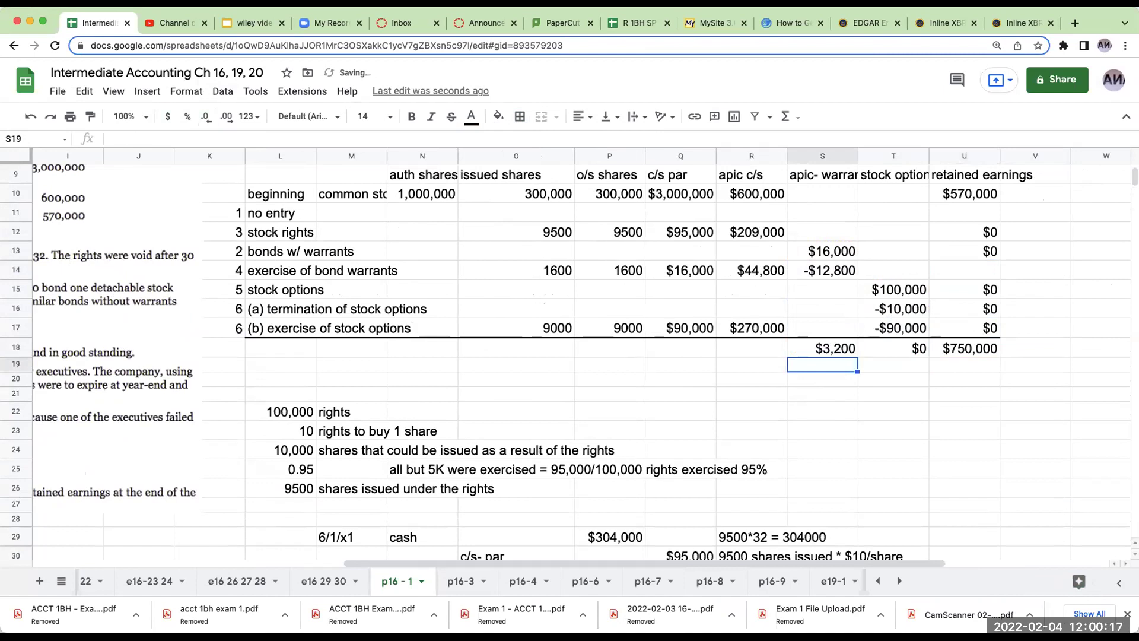
Check the warrant entries' amounts and build a side calculation with 2000 in T36, 8 in T37 and their product in T38
scroll(797, 373, "down", 5)
scroll(796, 369, "down", 3)
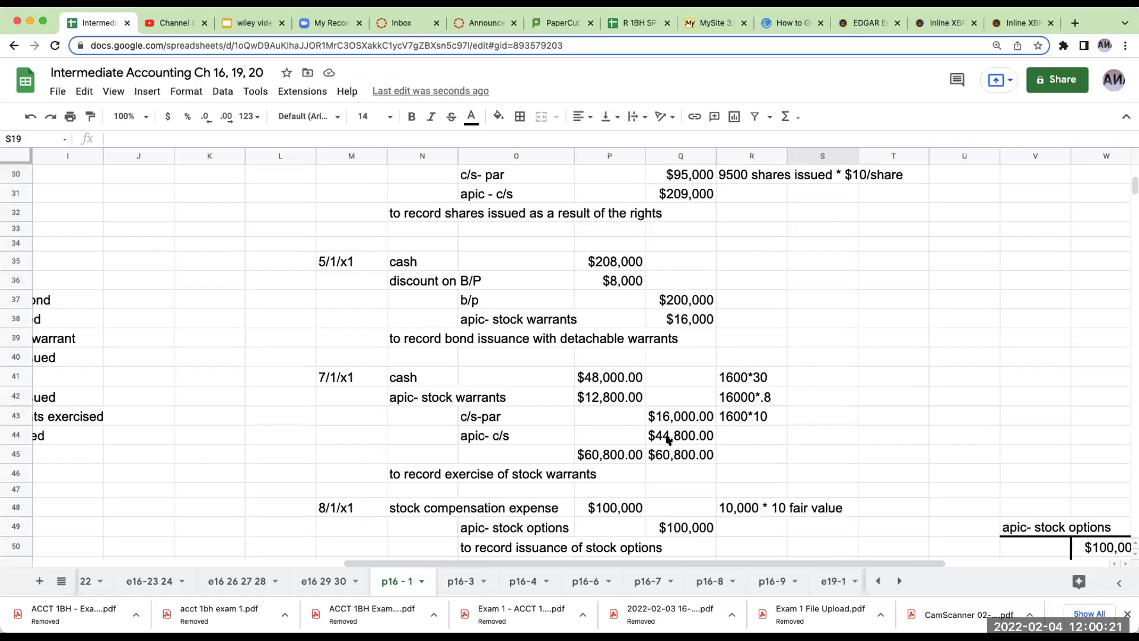
left_click(668, 439)
left_click(555, 399)
left_click(668, 319)
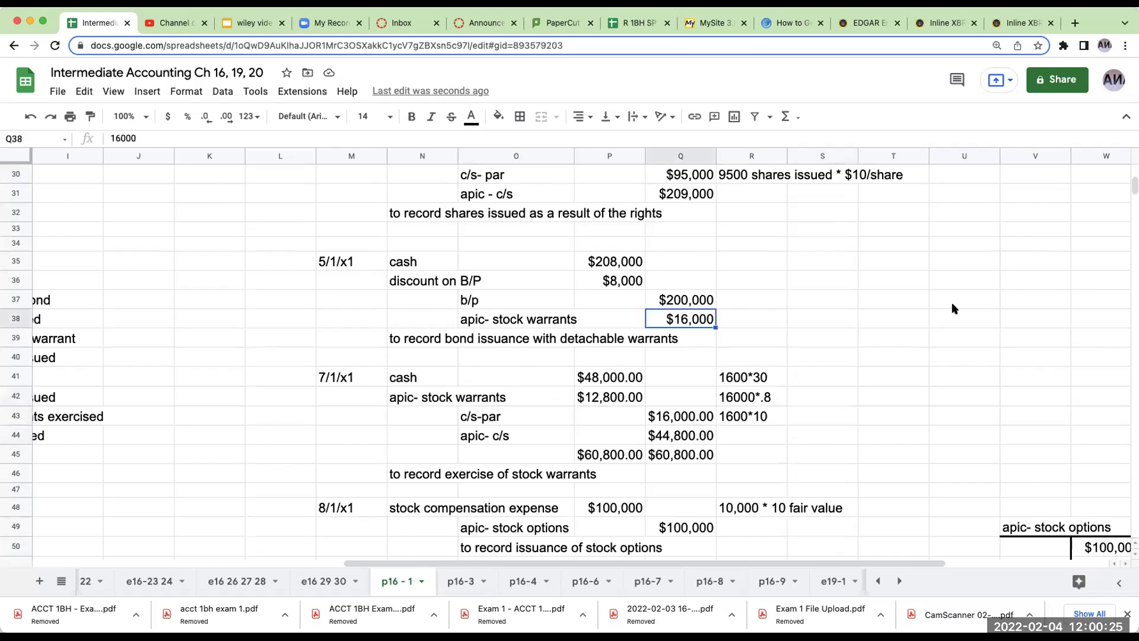
left_click(890, 285)
type("2000")
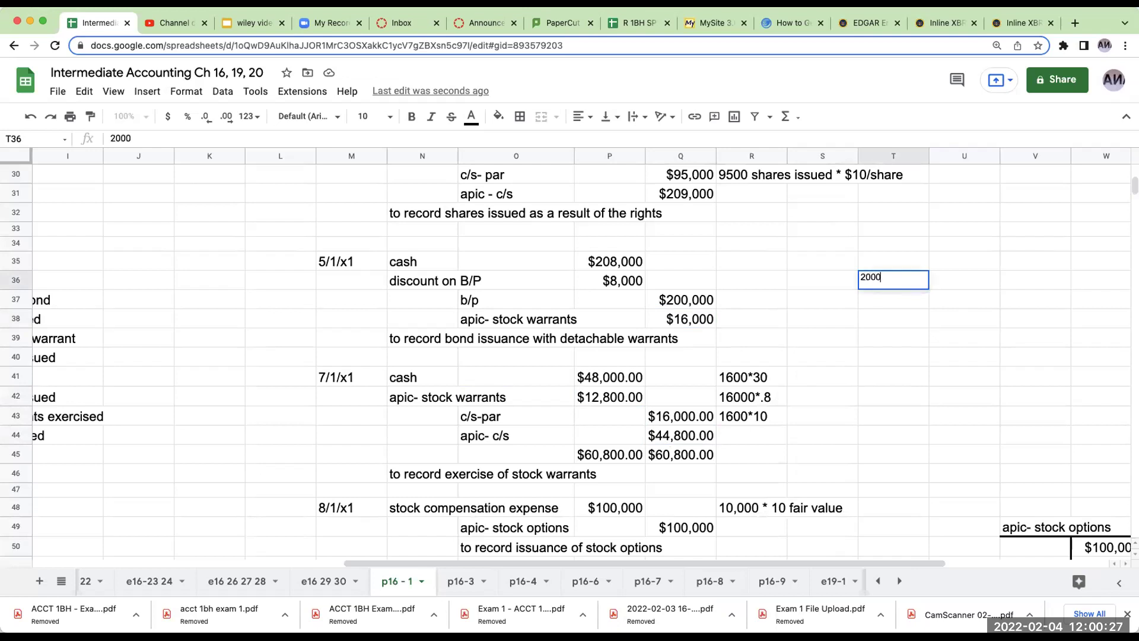
key("Return")
type("8")
key("Return")
type("=T36*T37")
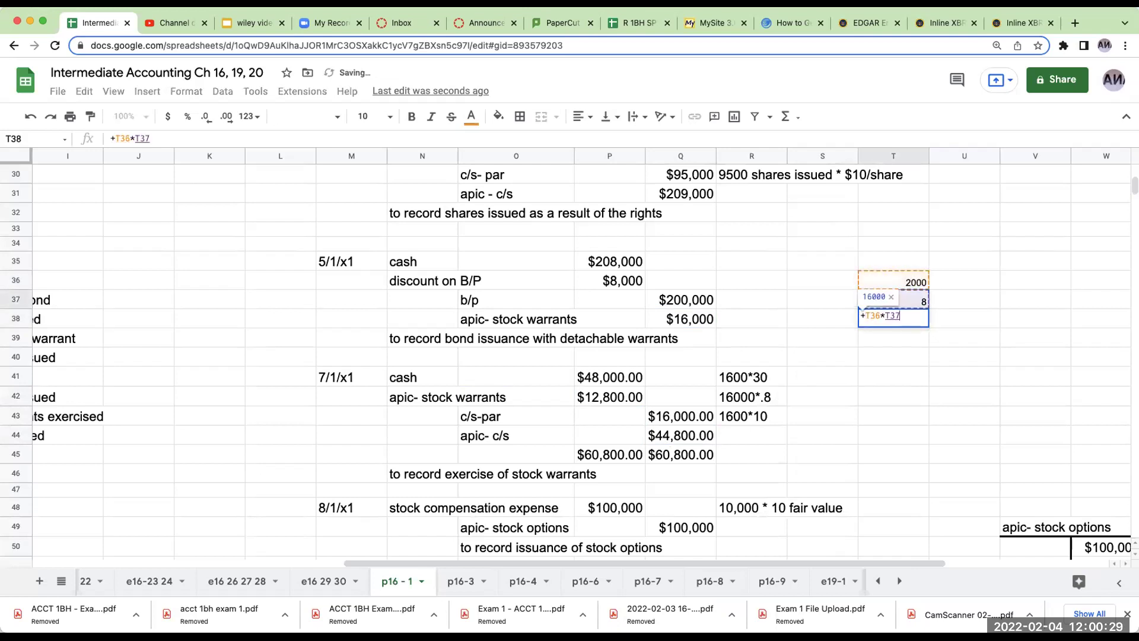
key("Return")
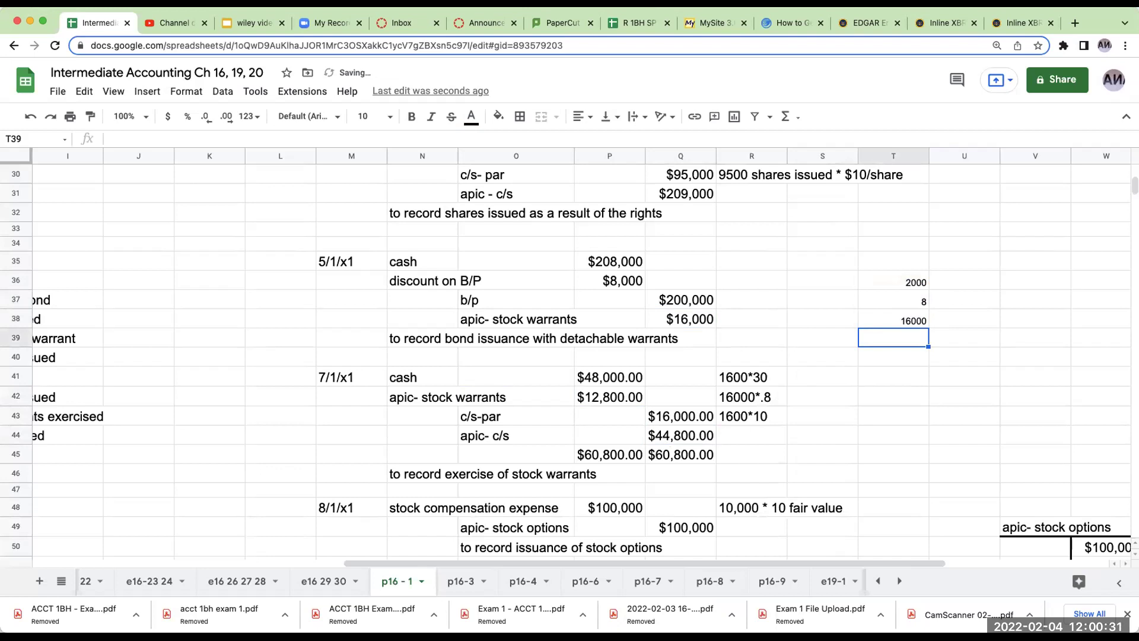
Compute the exercised warrants in T39 as T38 times .8 and the remaining warrants in T40 as T38 minus T39
type("+T38*T37")
key("Return")
key("Up")
key("Return")
key("BackSpace")
key("BackSpace")
key("BackSpace")
type(".8")
key("Return")
type("+T38-T39")
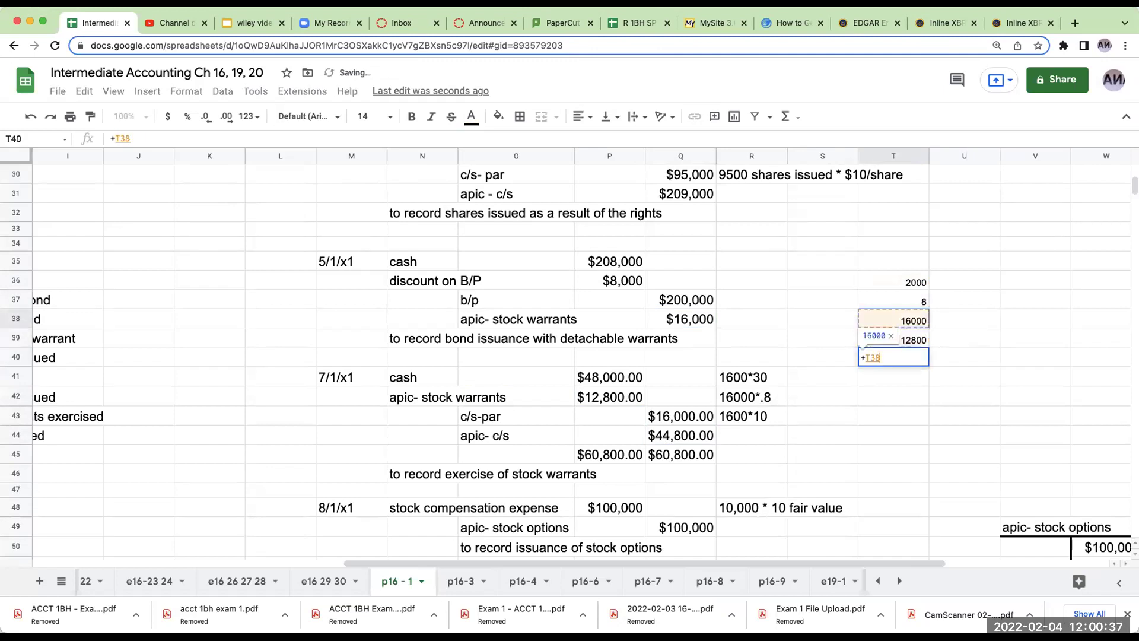
key("Return")
Total the apic c/s column of the equity table in R18 using R10+R12+R14+R17
scroll(843, 301, "up", 6)
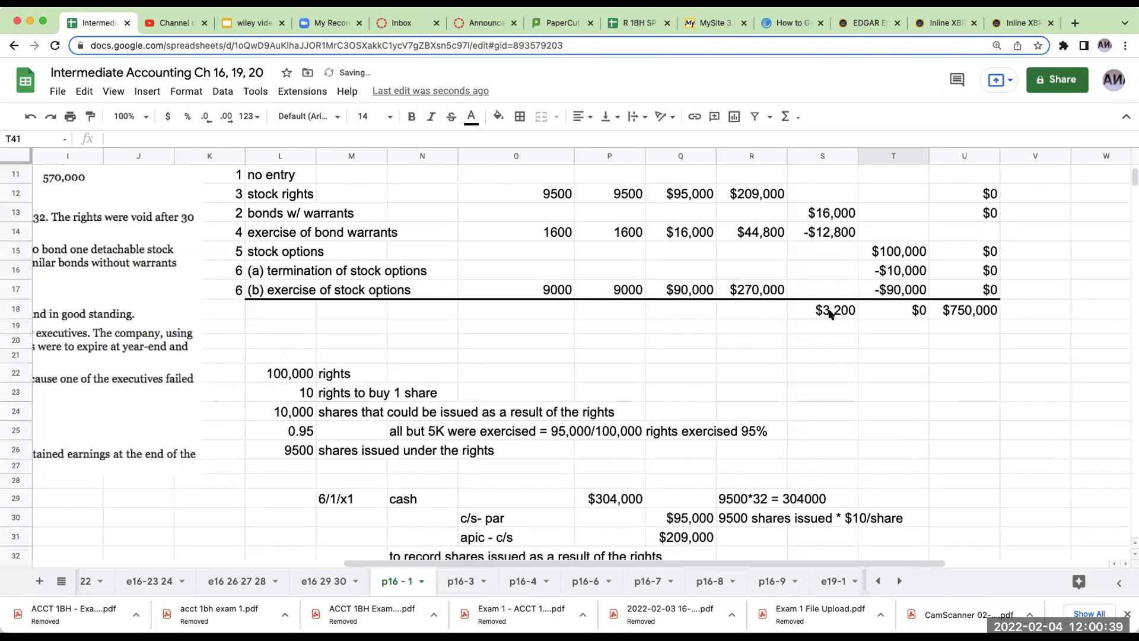
left_click(834, 309)
scroll(831, 315, "up", 3)
left_click(754, 448)
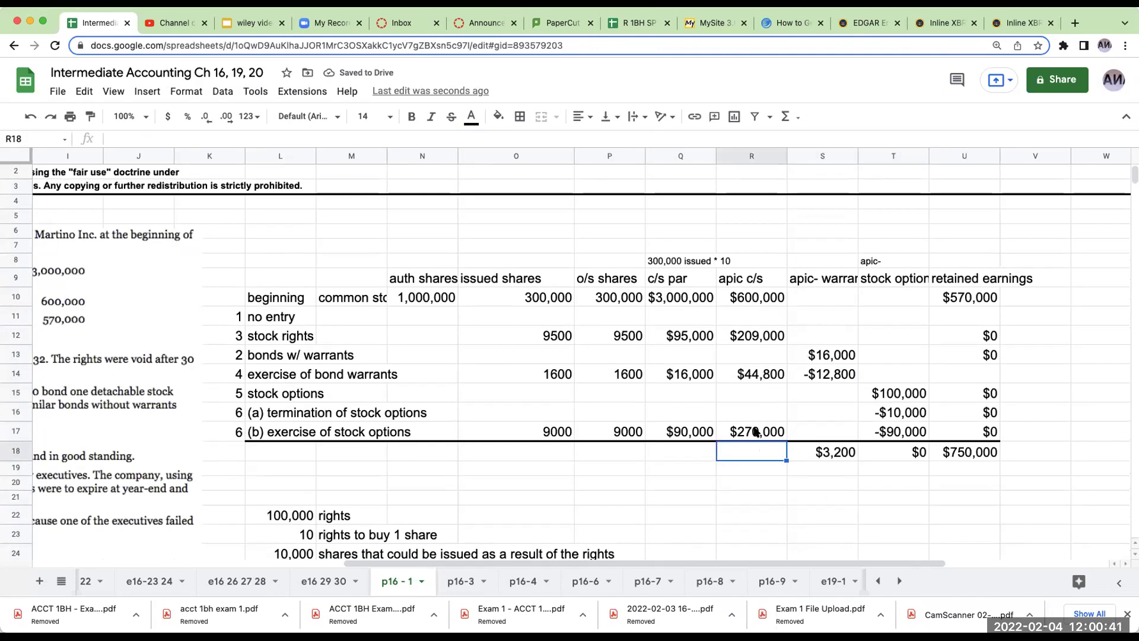
type("+")
left_click(759, 432)
key("Up")
key("Up")
key("Up")
key("Up")
key("Up")
key("Up")
key("Up")
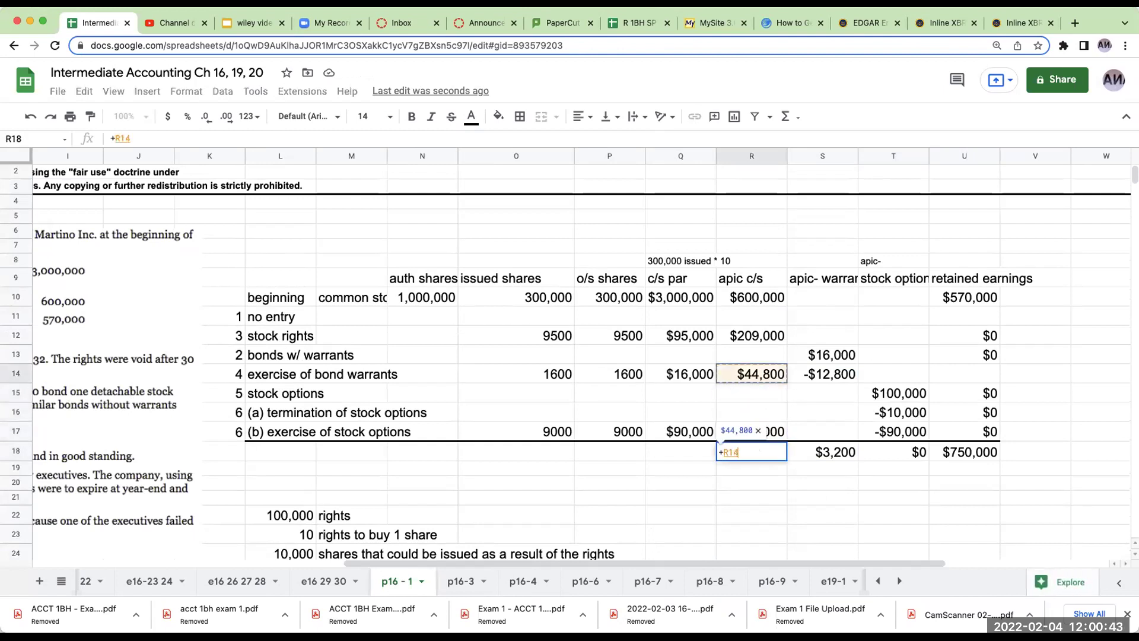
type("+")
key("Up")
key("Up")
key("Up")
key("Up")
key("Up")
key("Up")
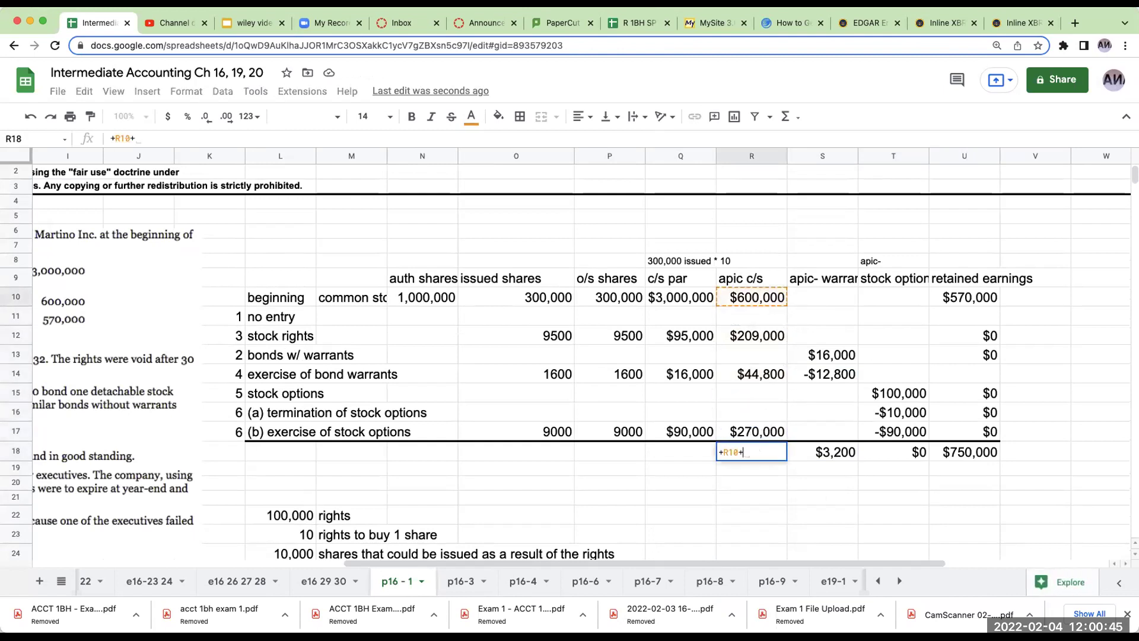
type("+")
key("Up")
key("Up")
key("Up")
key("Up")
type("+")
key("Up")
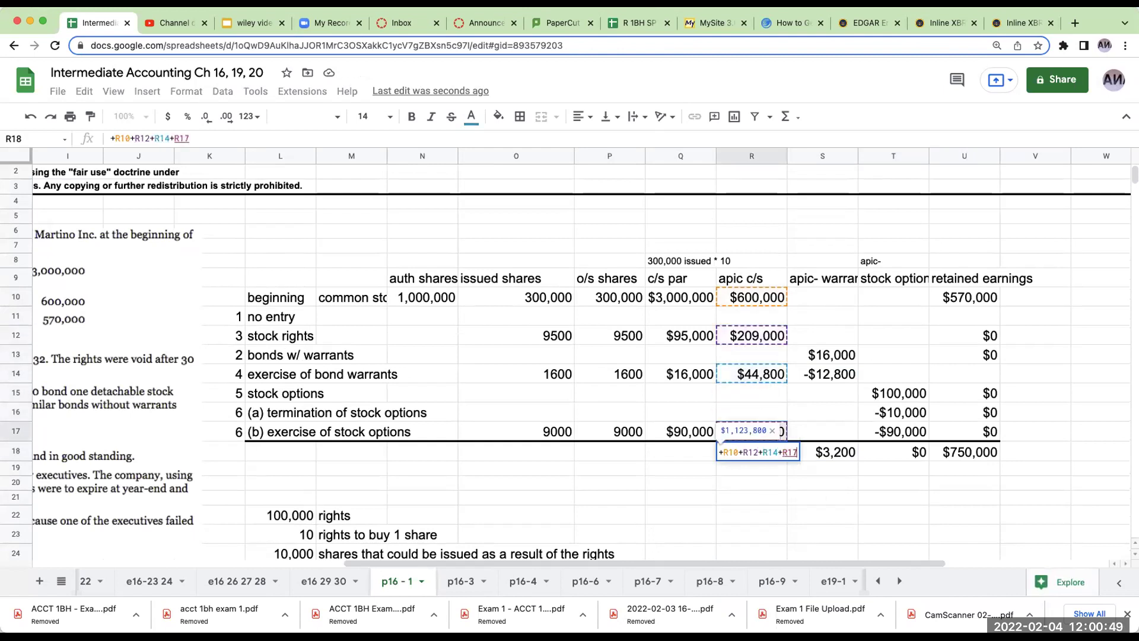
key("Return")
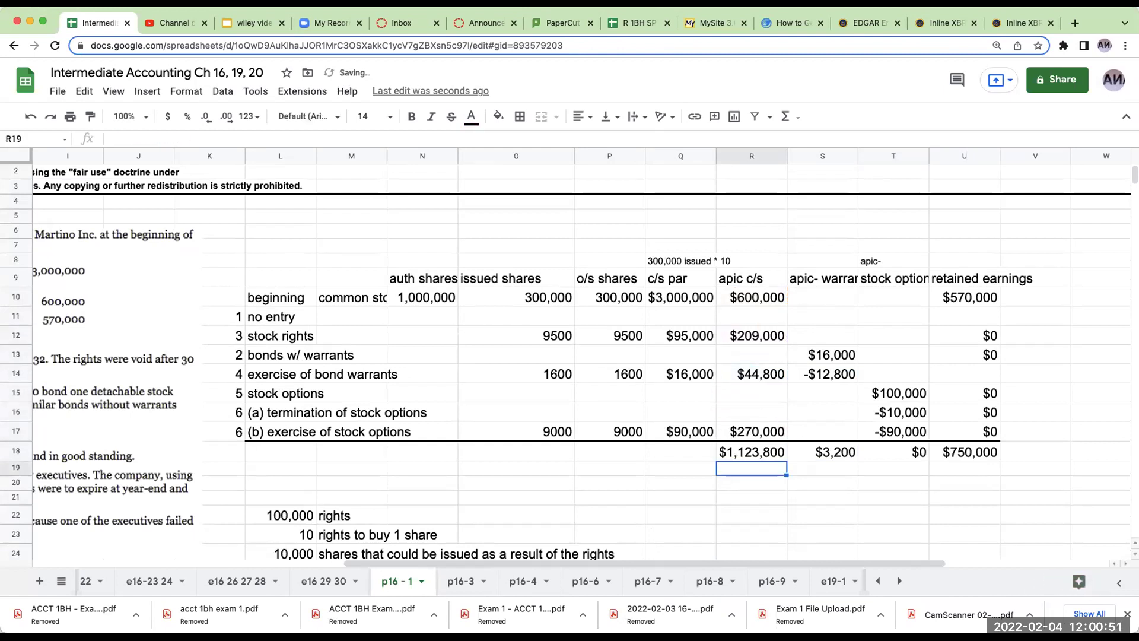
Total the c/s par column of the equity table in Q18 using Q10+Q12+Q14+Q17
left_click(680, 451)
type("+")
key("Up")
key("Up")
key("Up")
key("Up")
key("Up")
key("Up")
key("Up")
key("Up")
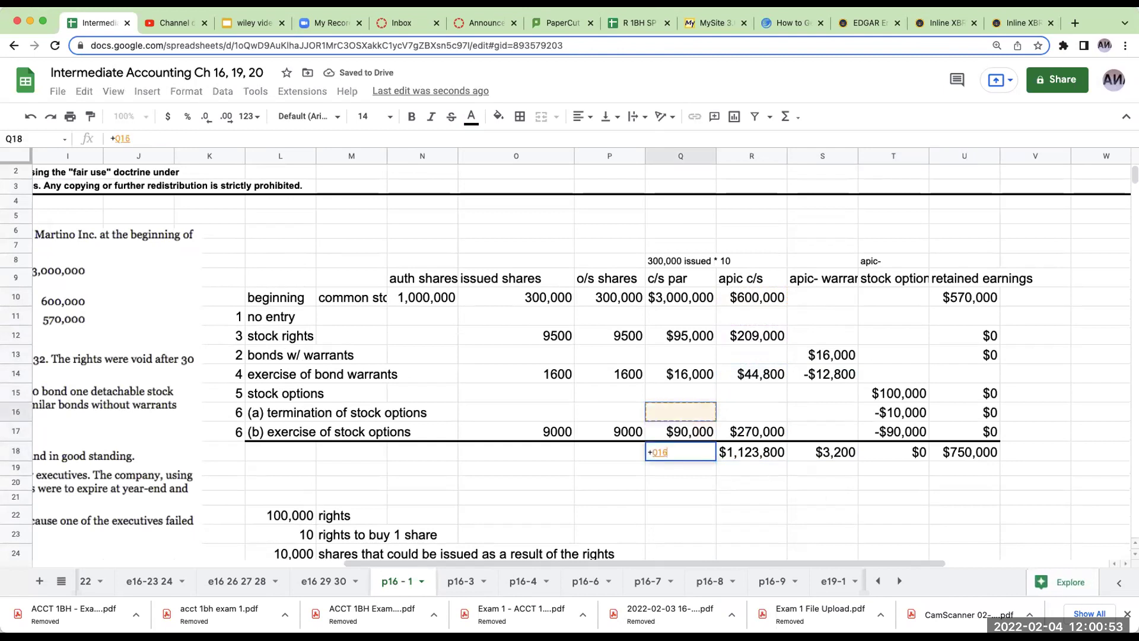
type("+")
key("Up")
key("Up")
key("Up")
key("Up")
key("Up")
key("Up")
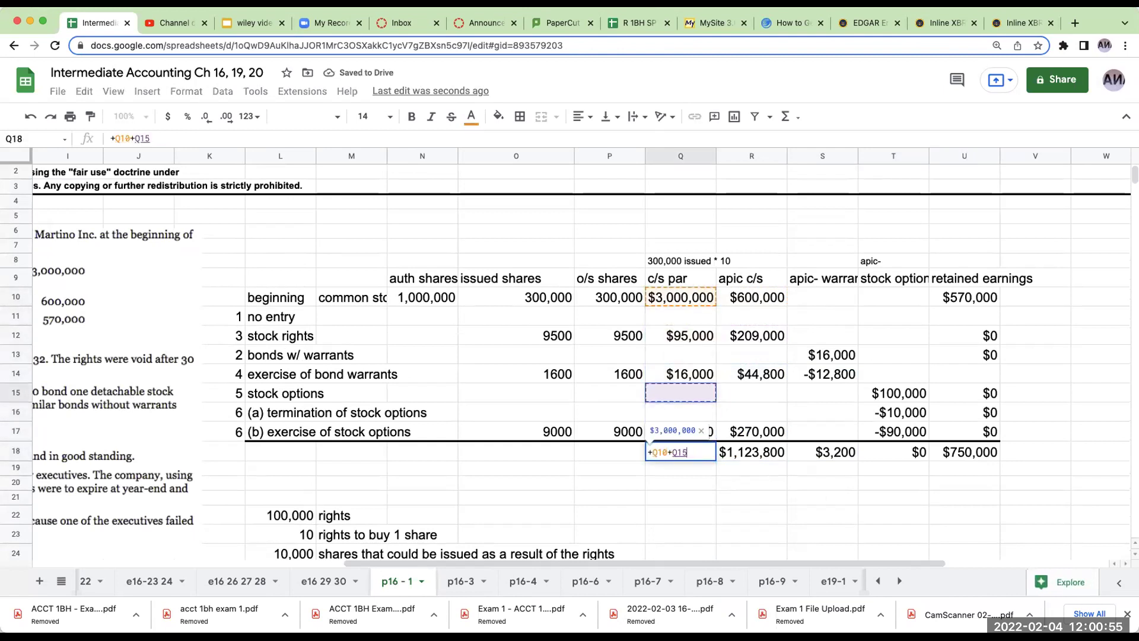
type("+")
key("Up")
key("Up")
key("Up")
key("Up")
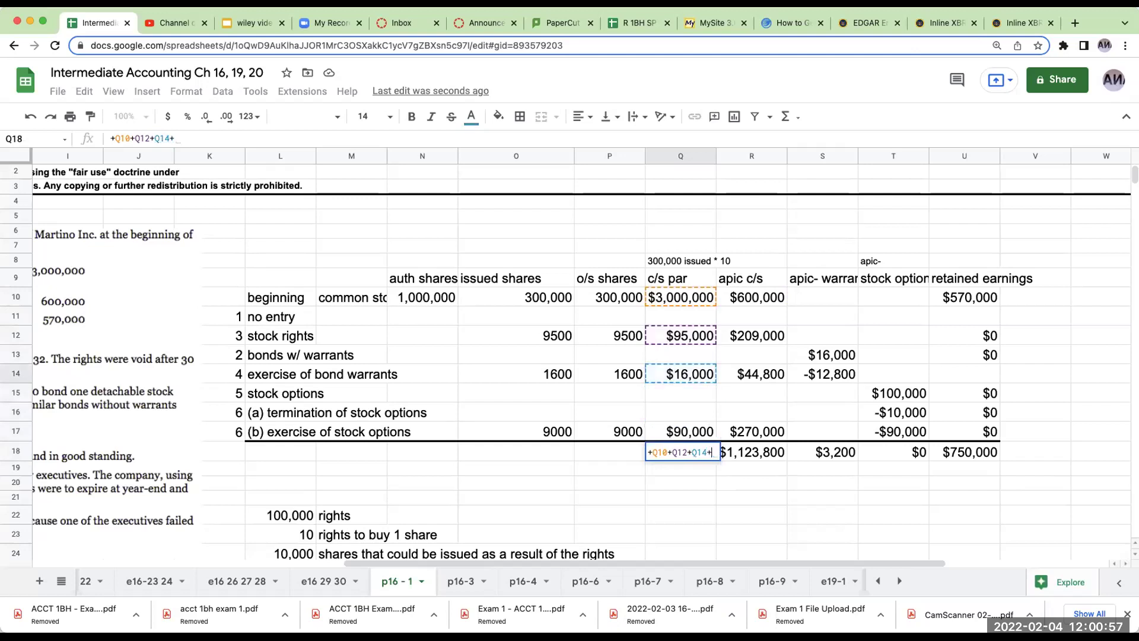
type("+")
key("Up")
key("shift+Tab")
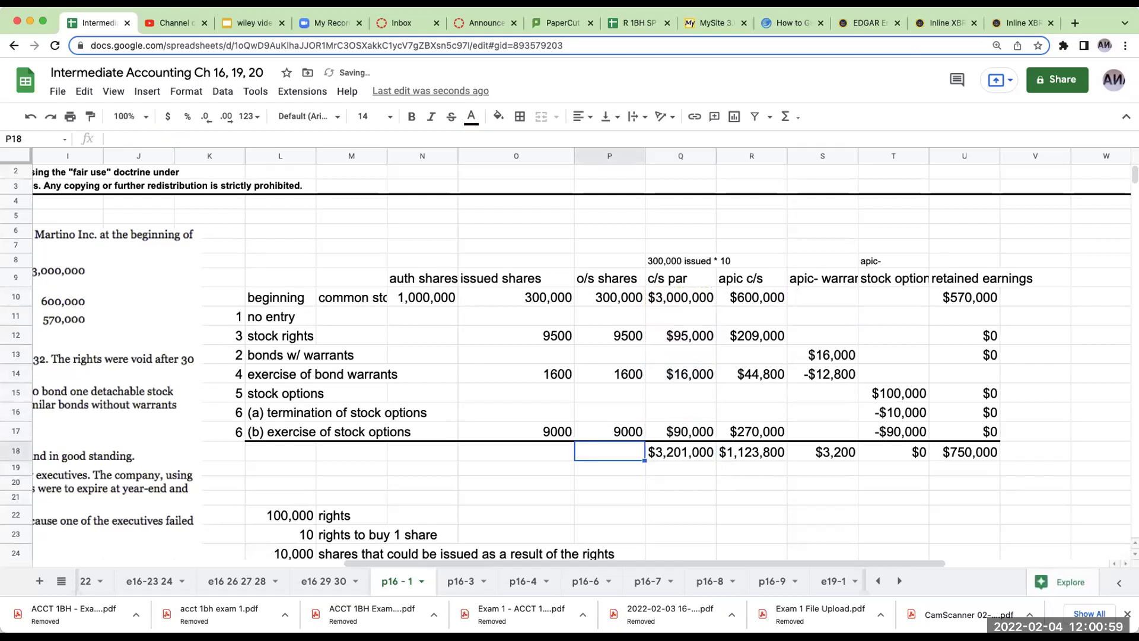
Total the o/s shares column of the equity table in P18 using P10+P12+P14+P17
type("+")
key("Up")
key("Up")
key("Up")
key("Up")
key("Up")
key("Up")
key("Up")
key("Up")
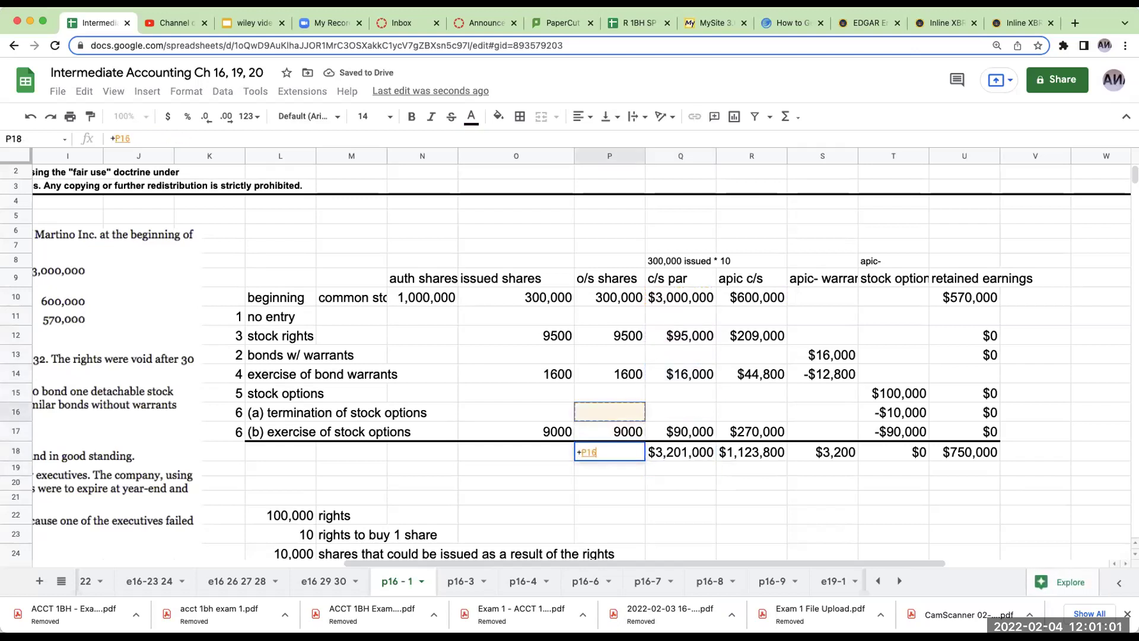
type("+")
key("Up")
key("Up")
key("Up")
key("Up")
key("Up")
key("Up")
type("+")
key("Up")
key("Up")
key("Up")
key("Up")
type("+")
key("Up")
key("Return")
key("Up")
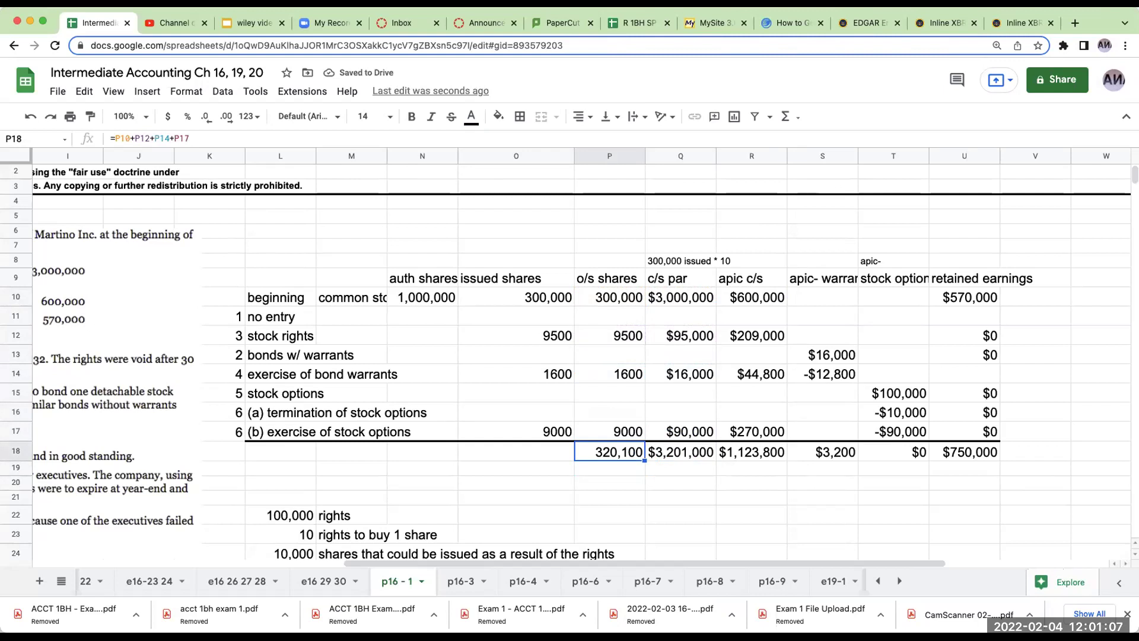
Copy the o/s shares total formula into O18 to total the issued shares
key("ctrl+c")
key("Left")
key("ctrl+v")
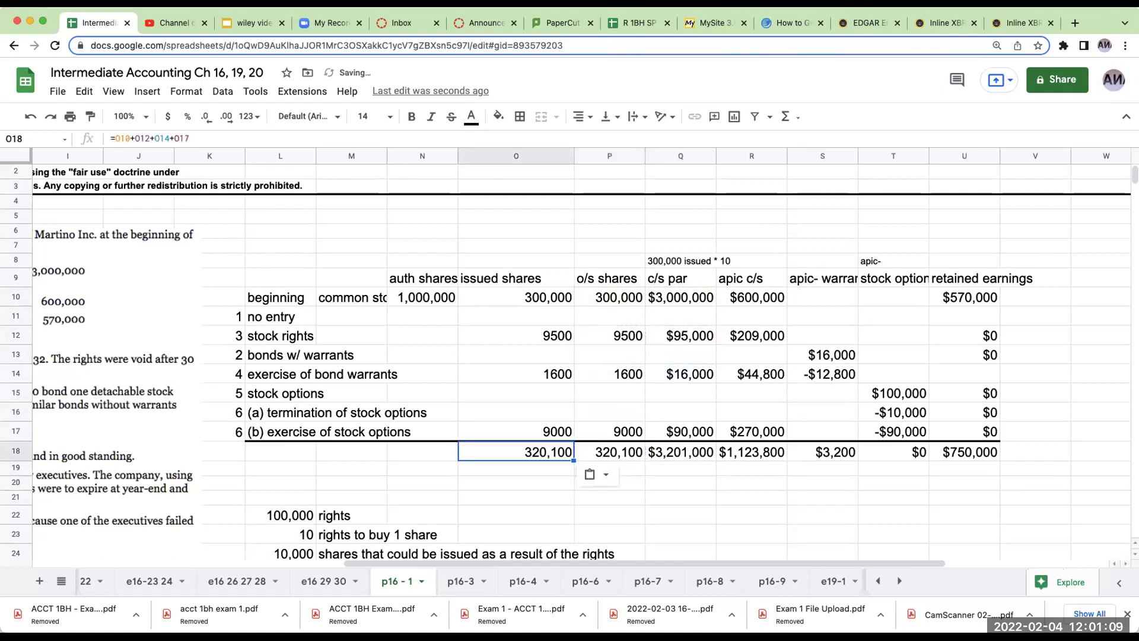
Link the ending authorized shares in N18 to the beginning balance in N10
key("Left")
key("ctrl+v")
type("=")
key("Up")
key("Up")
key("Up")
key("Up")
key("Up")
key("Up")
key("Up")
key("Up")
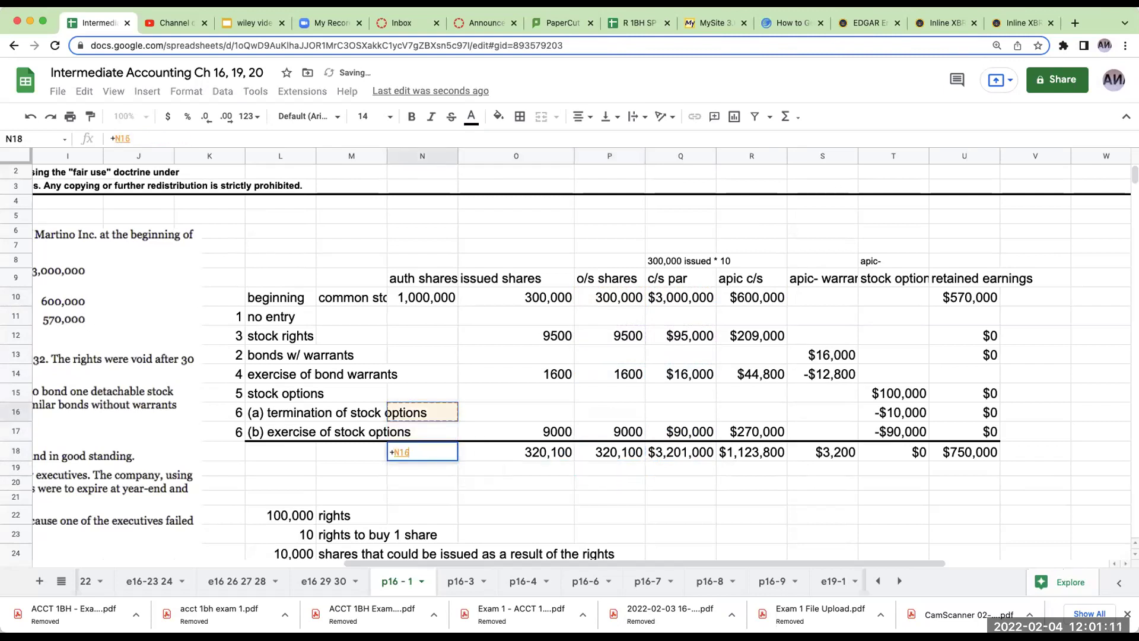
key("Return")
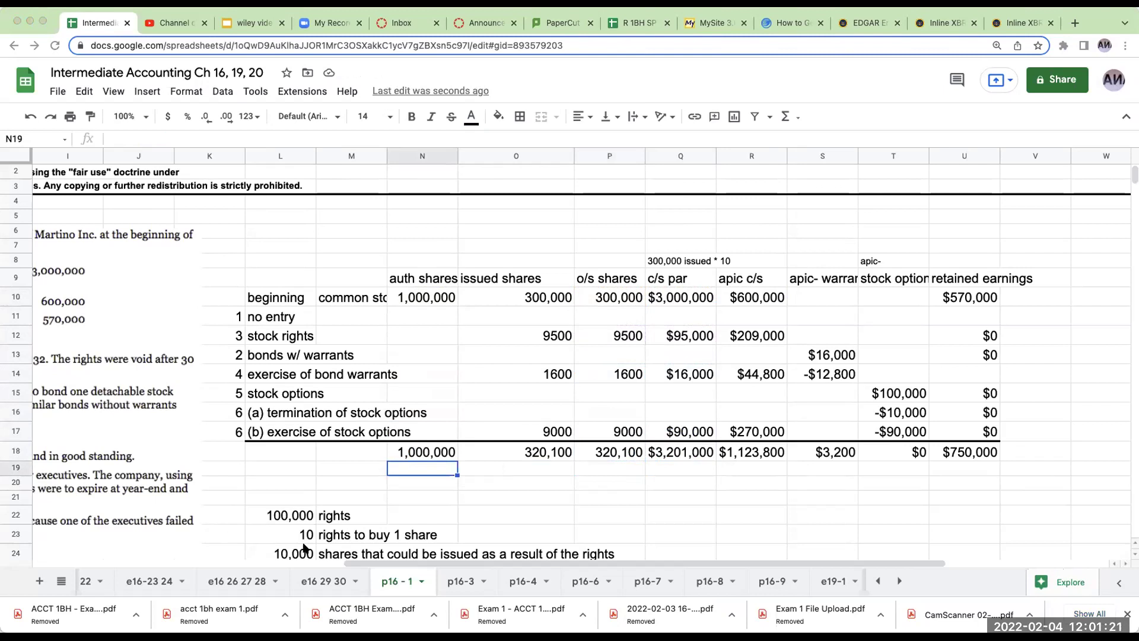
left_click(670, 452)
left_click(550, 462)
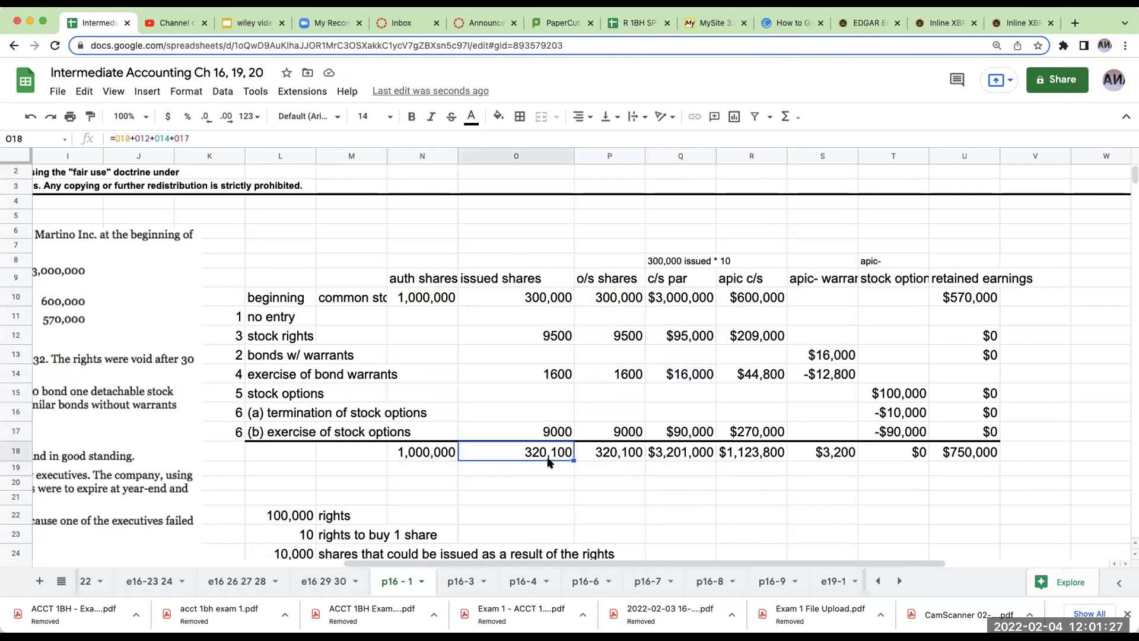
Review the ending balances in row 18 of the equity table, from c/s par through apic-stock options
key("Right")
key("Right")
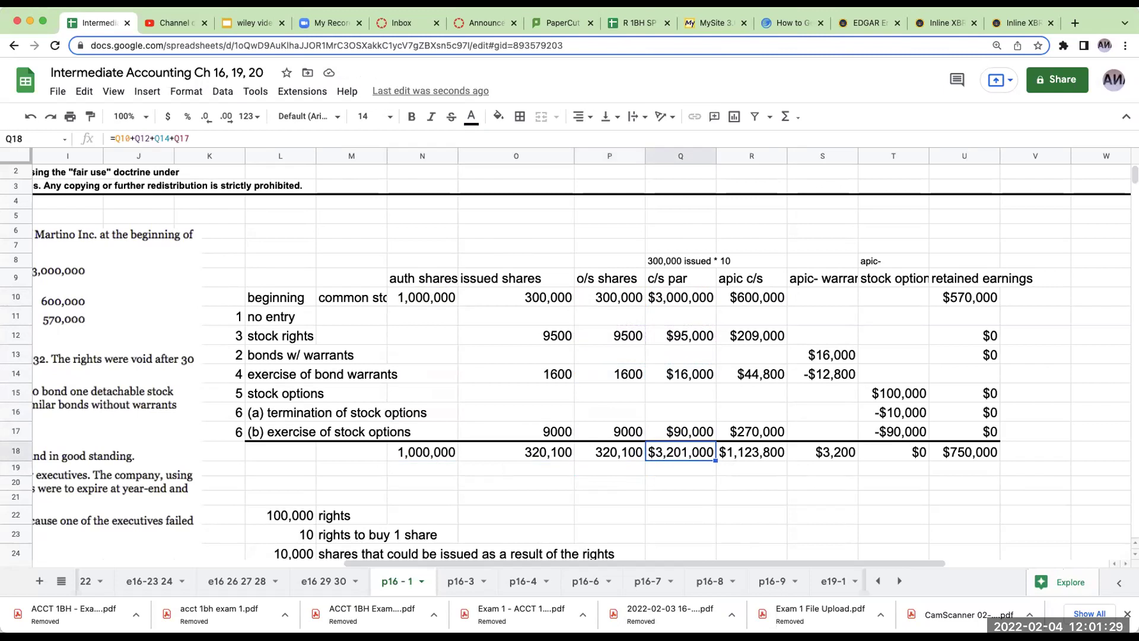
key("Right")
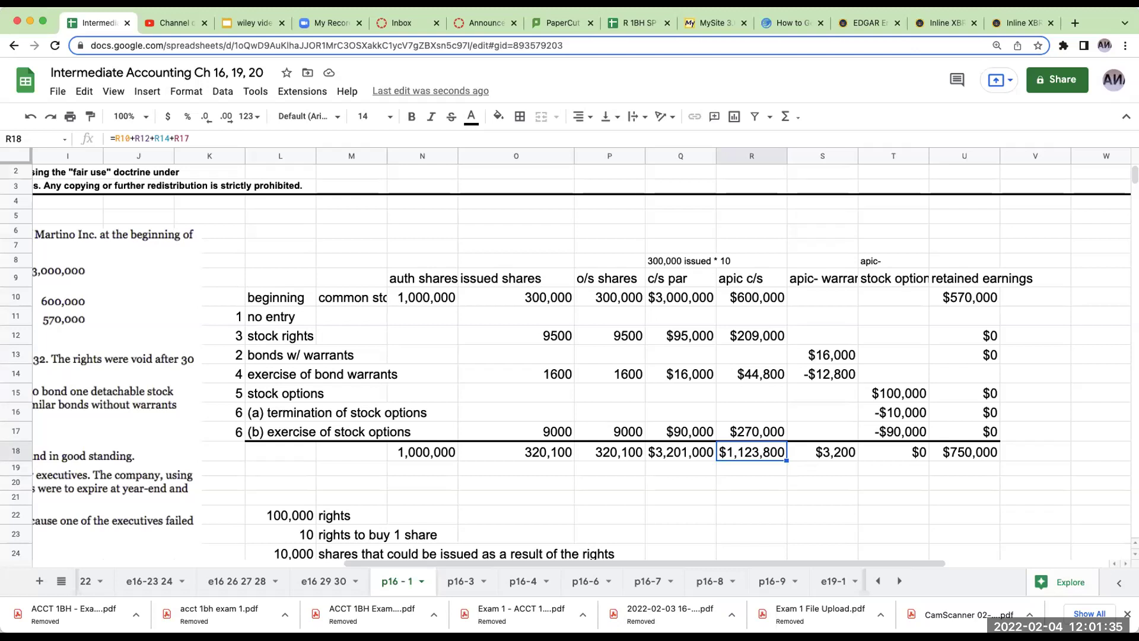
left_click(823, 452)
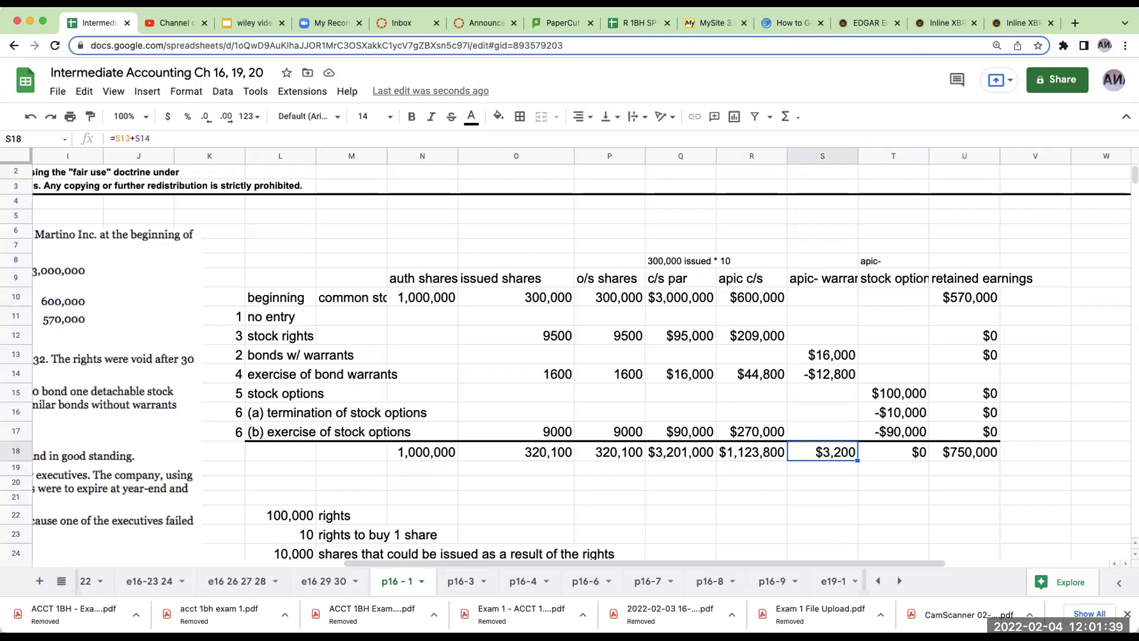
left_click(894, 453)
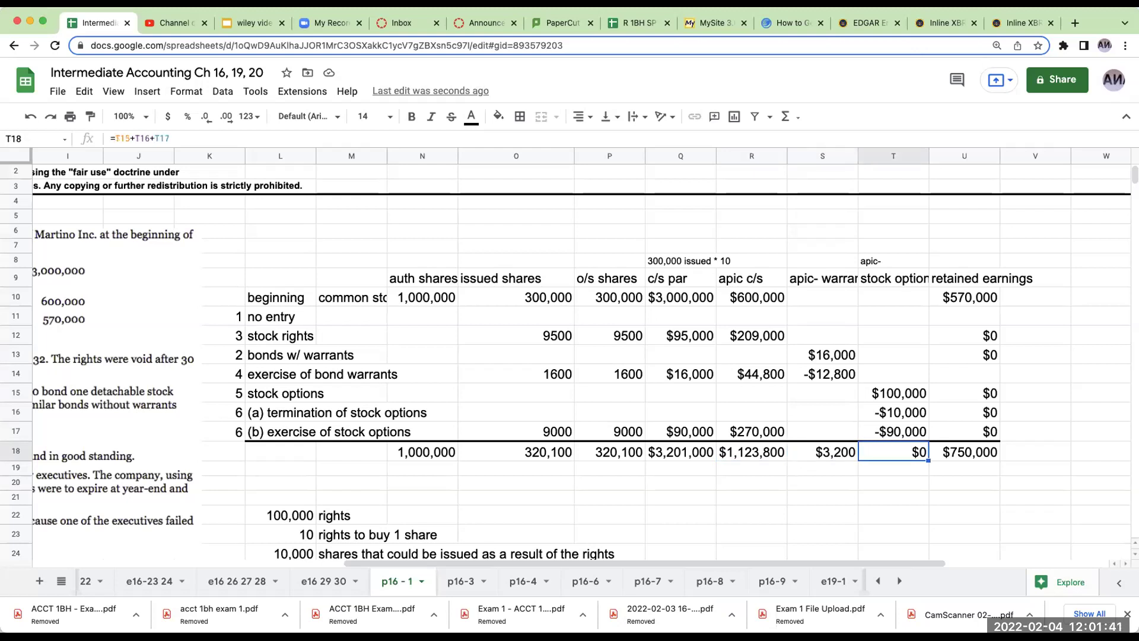
Sum the ending apic c/s and apic-warrants balances in S19 with =R18+S18, and clear that cell again
left_click(823, 468)
type("=R18+S18")
key("Return")
left_click(822, 471)
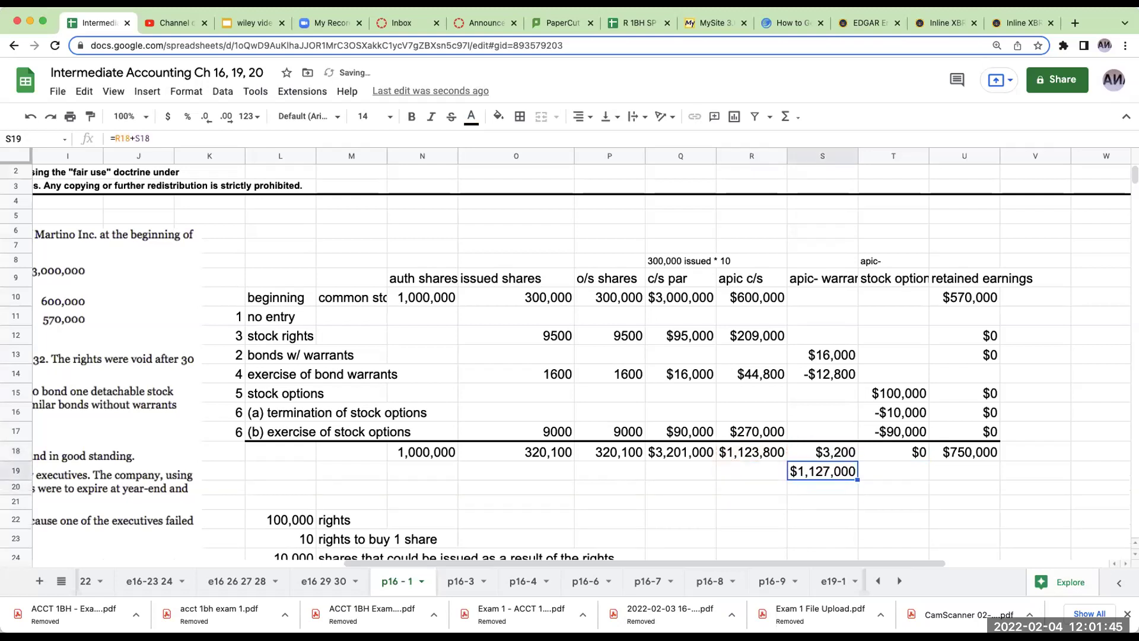
key("Delete")
key("Down")
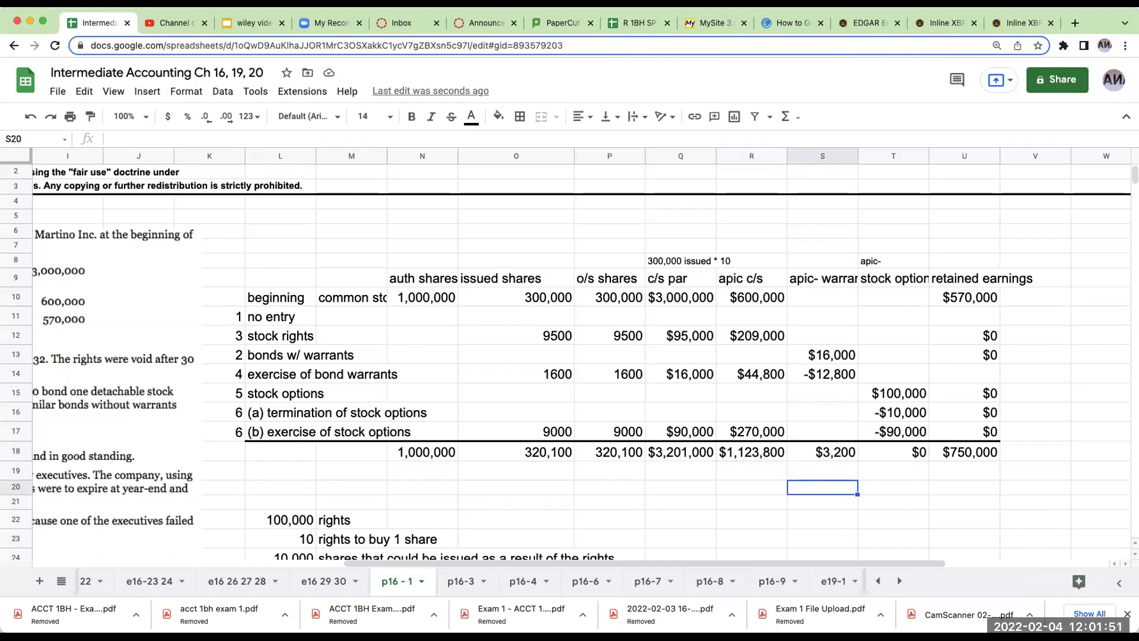
Switch to the "wiley video titles" presentation in Google Slides and display the closing "THANK YOU WILEY!!!!!!" slide
scroll(559, 448, "down", 5)
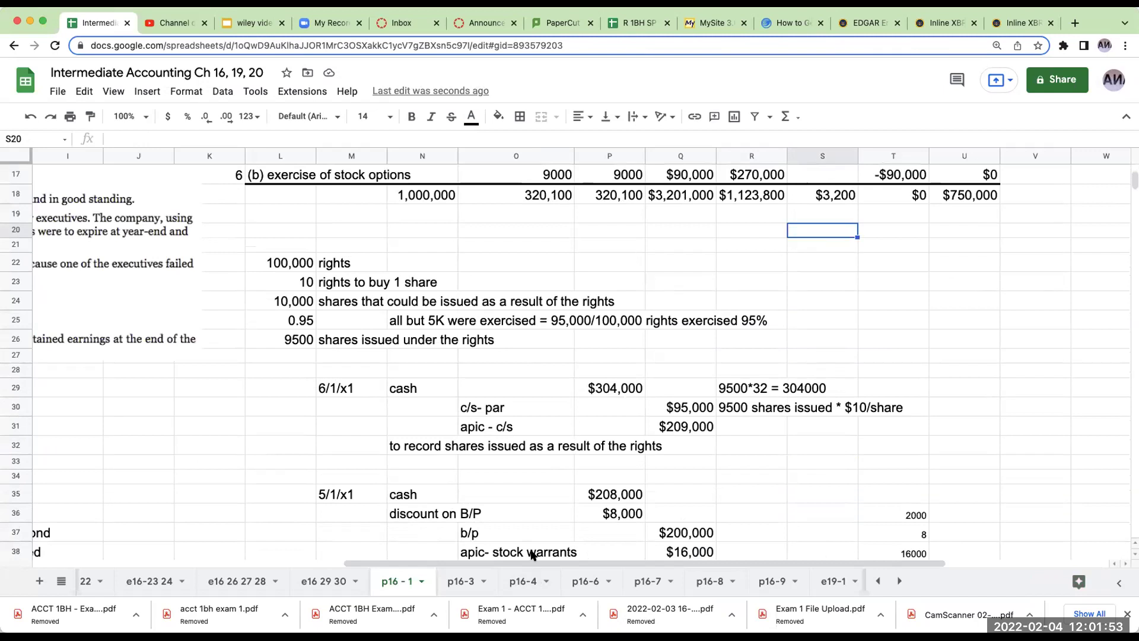
left_click_drag(532, 561, 197, 560)
scroll(305, 457, "down", 5)
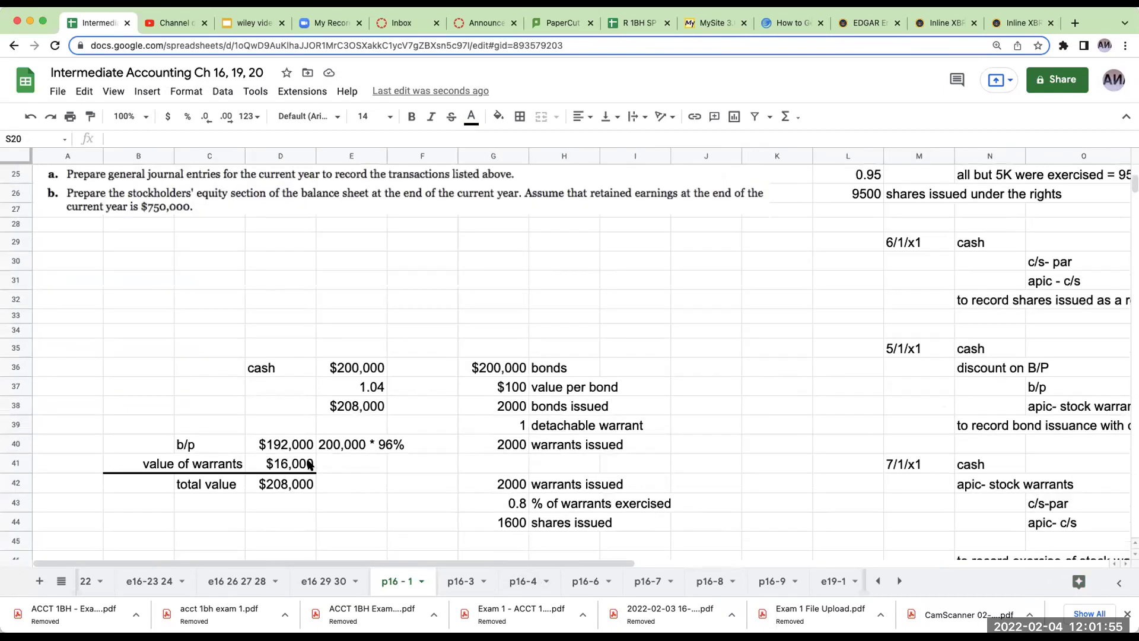
scroll(305, 464, "up", 5)
left_click(250, 22)
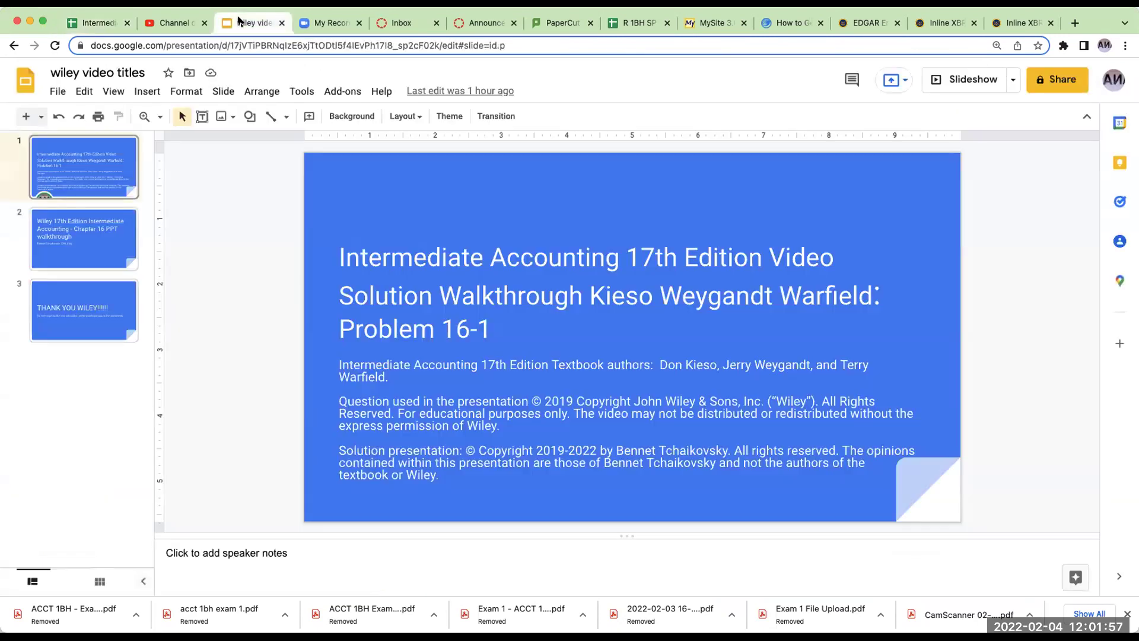
left_click(92, 321)
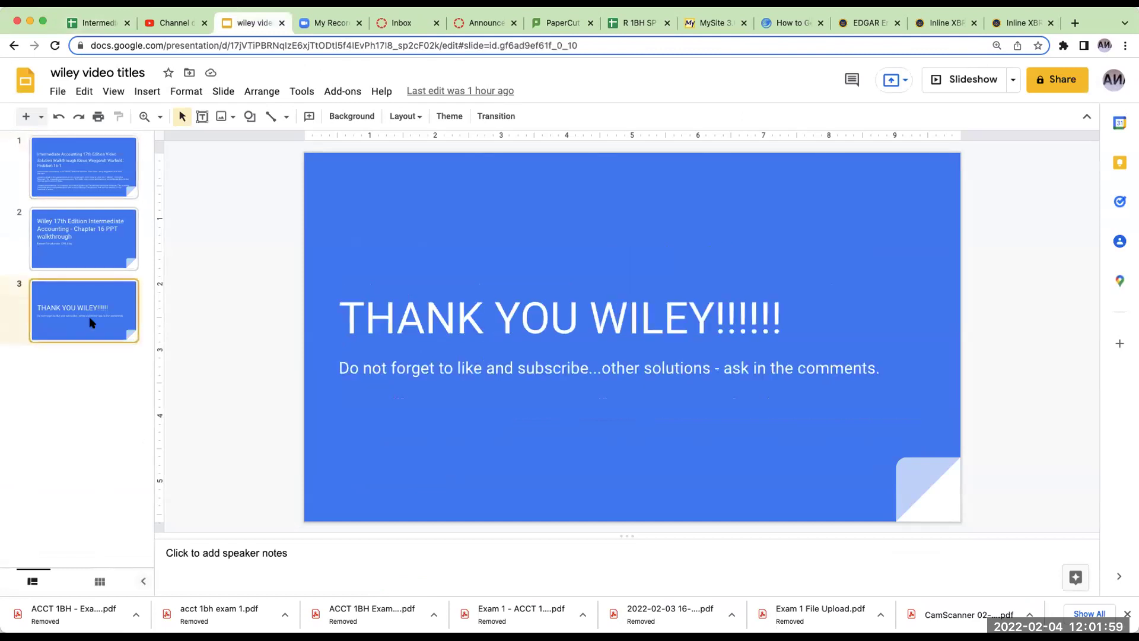